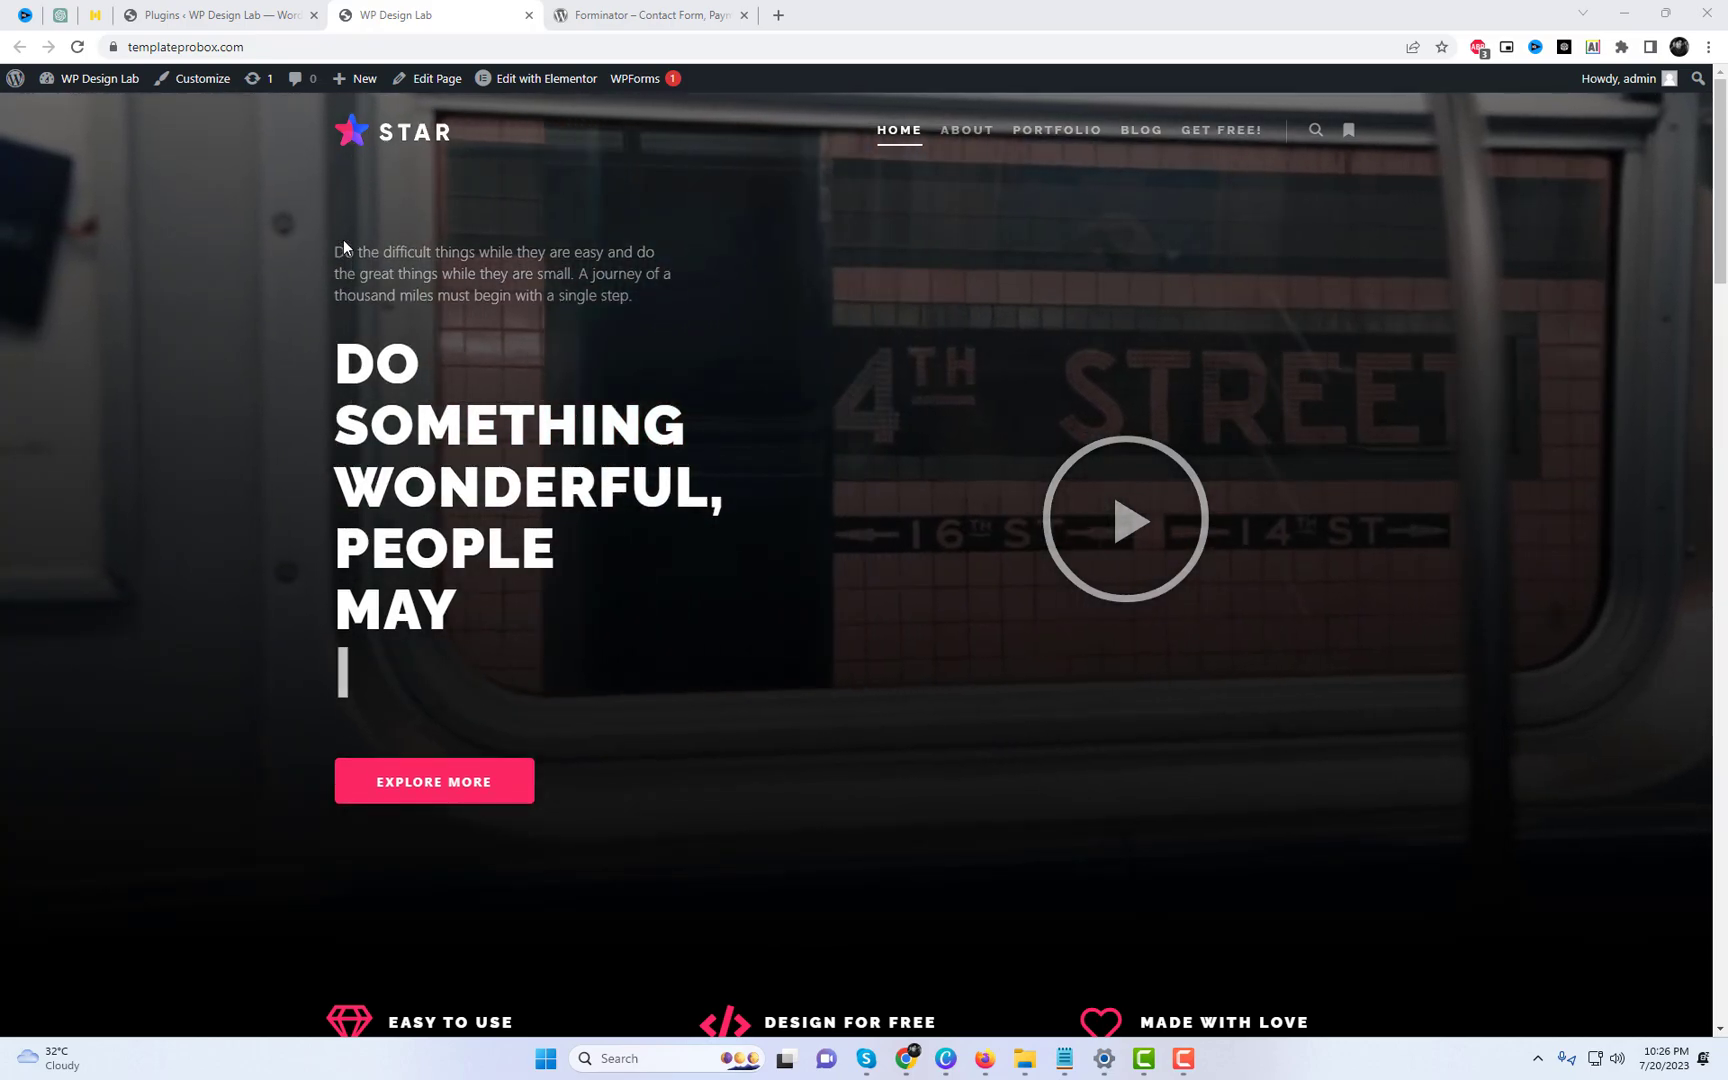
scroll(832, 399, "down", 3)
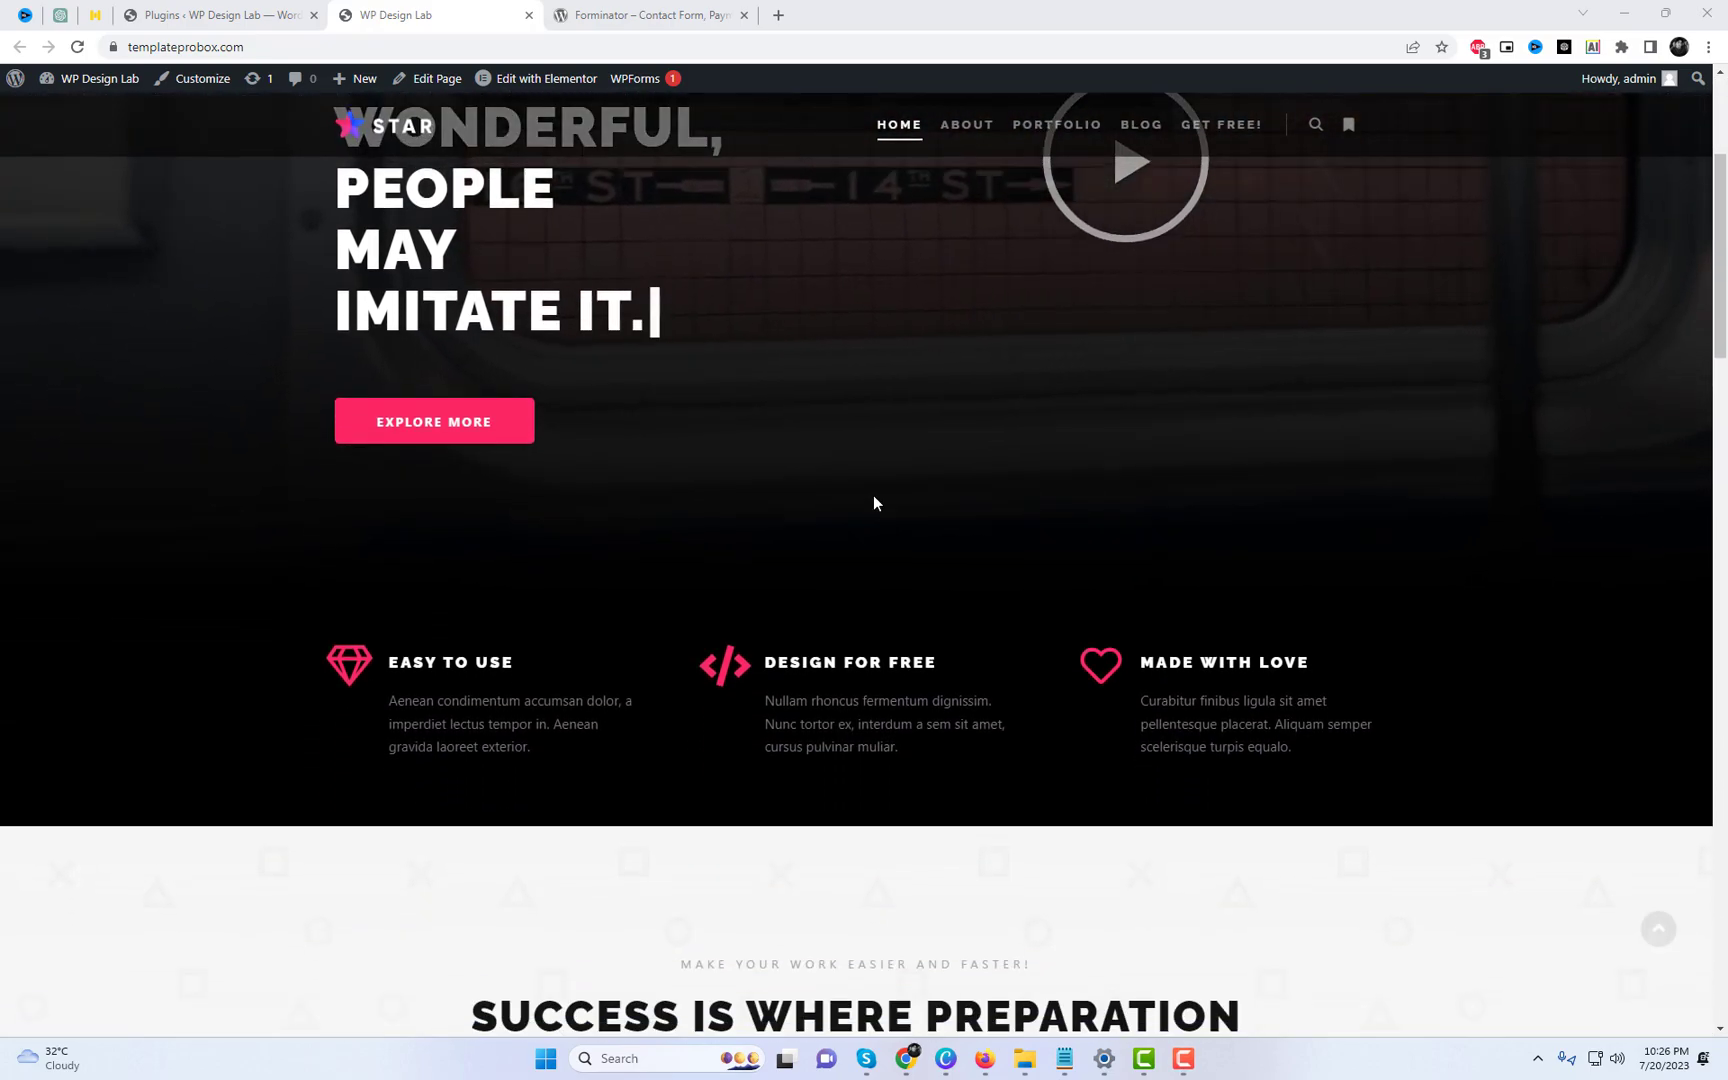
scroll(873, 496, "down", 4)
scroll(901, 588, "down", 3)
scroll(904, 594, "down", 2)
scroll(903, 594, "down", 4)
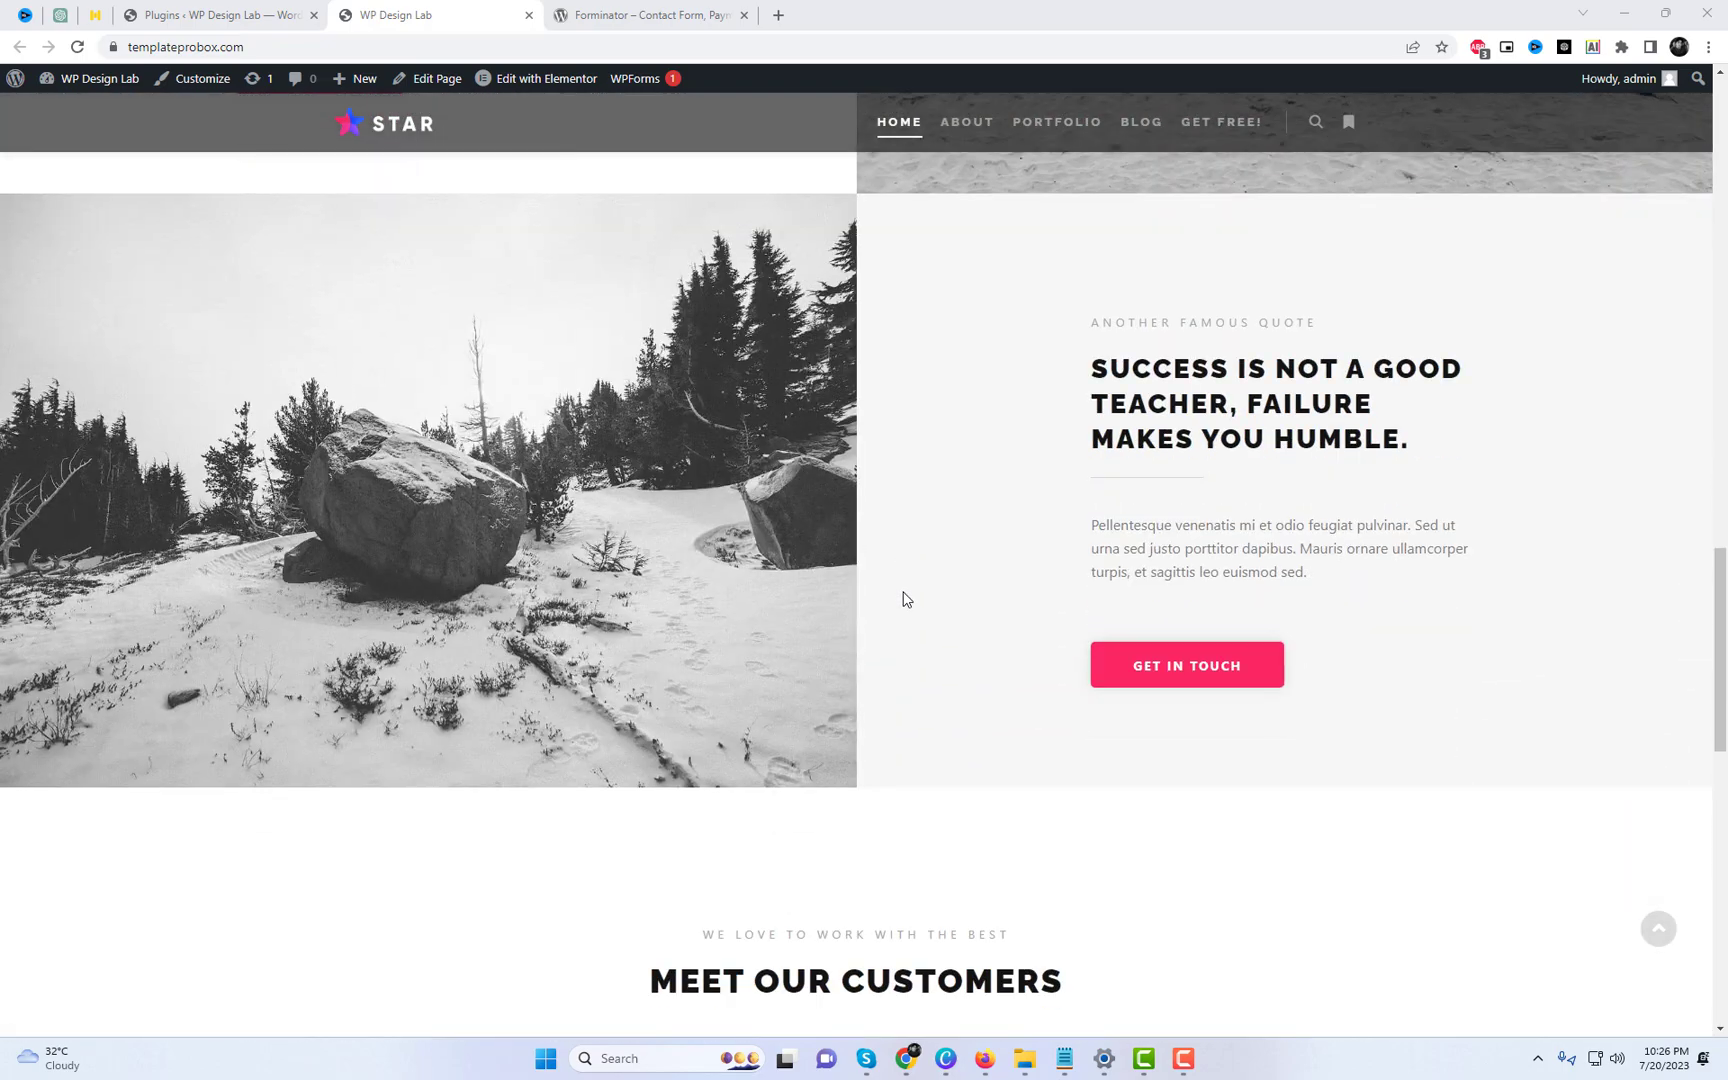
Step: Search for 'Forminator – Contact Form' under Plugins > Add New, then install and activate it
left_click(216, 15)
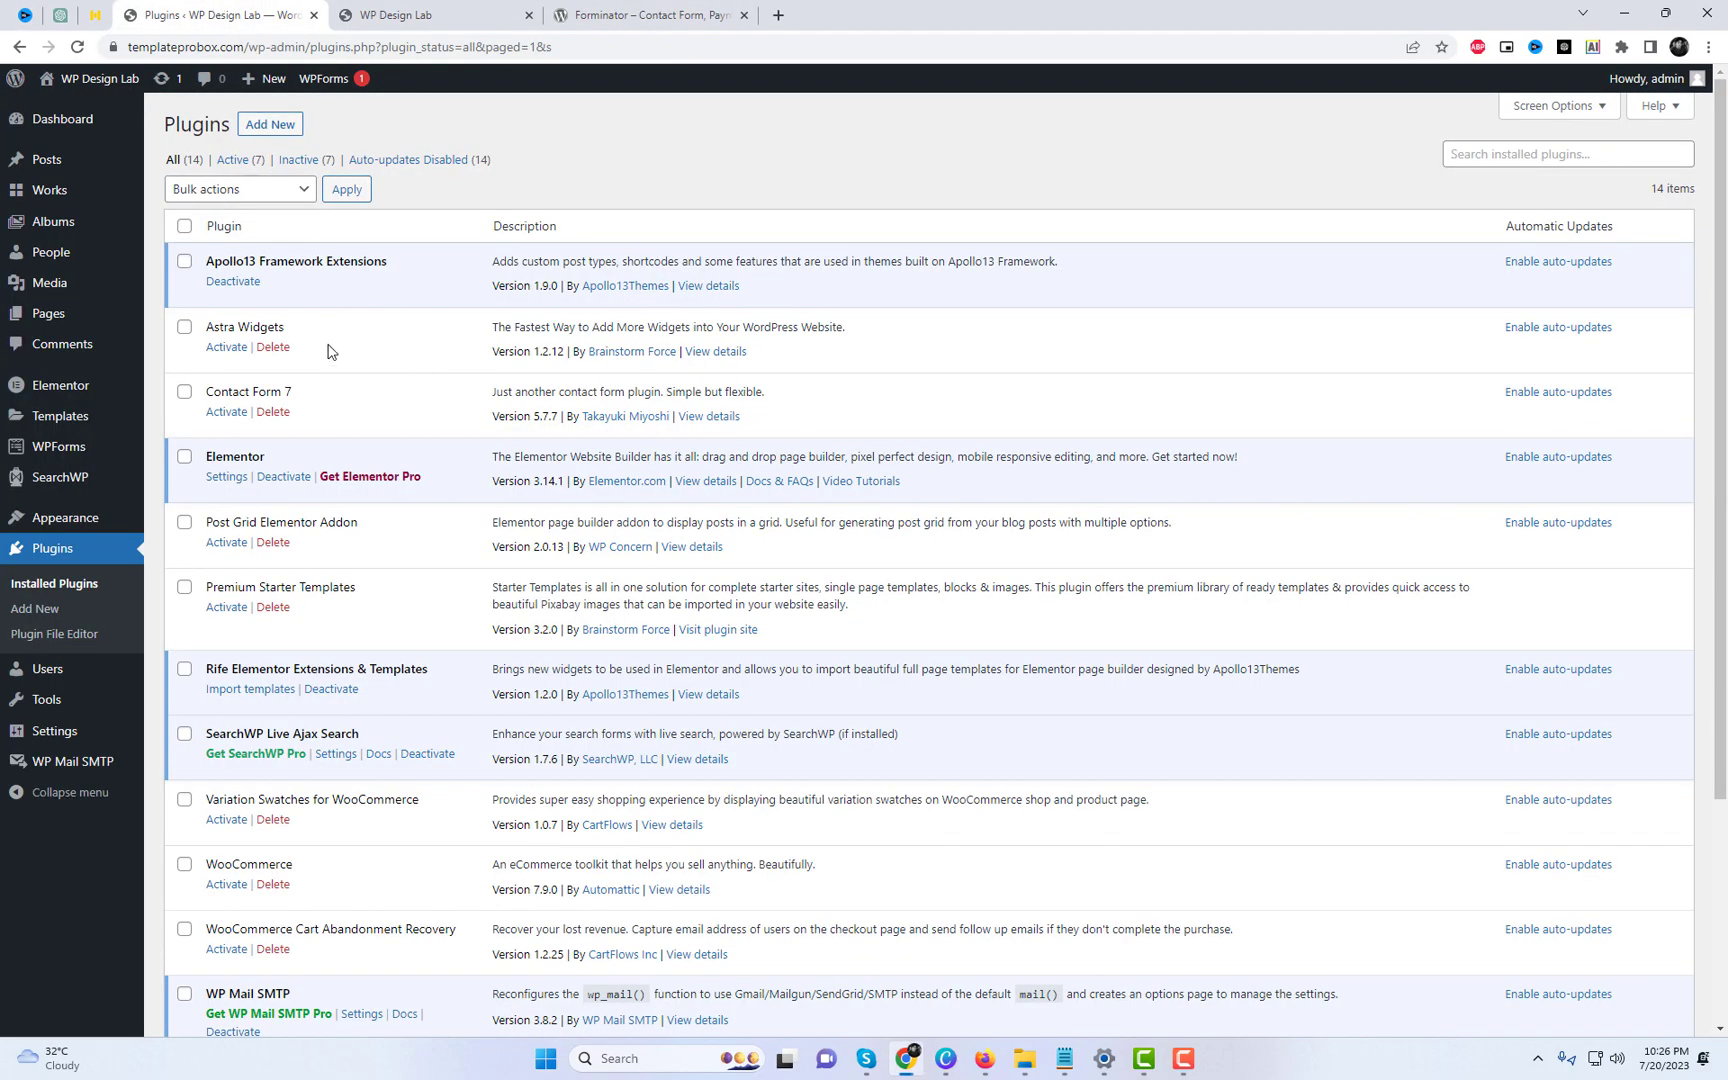
left_click(75, 583)
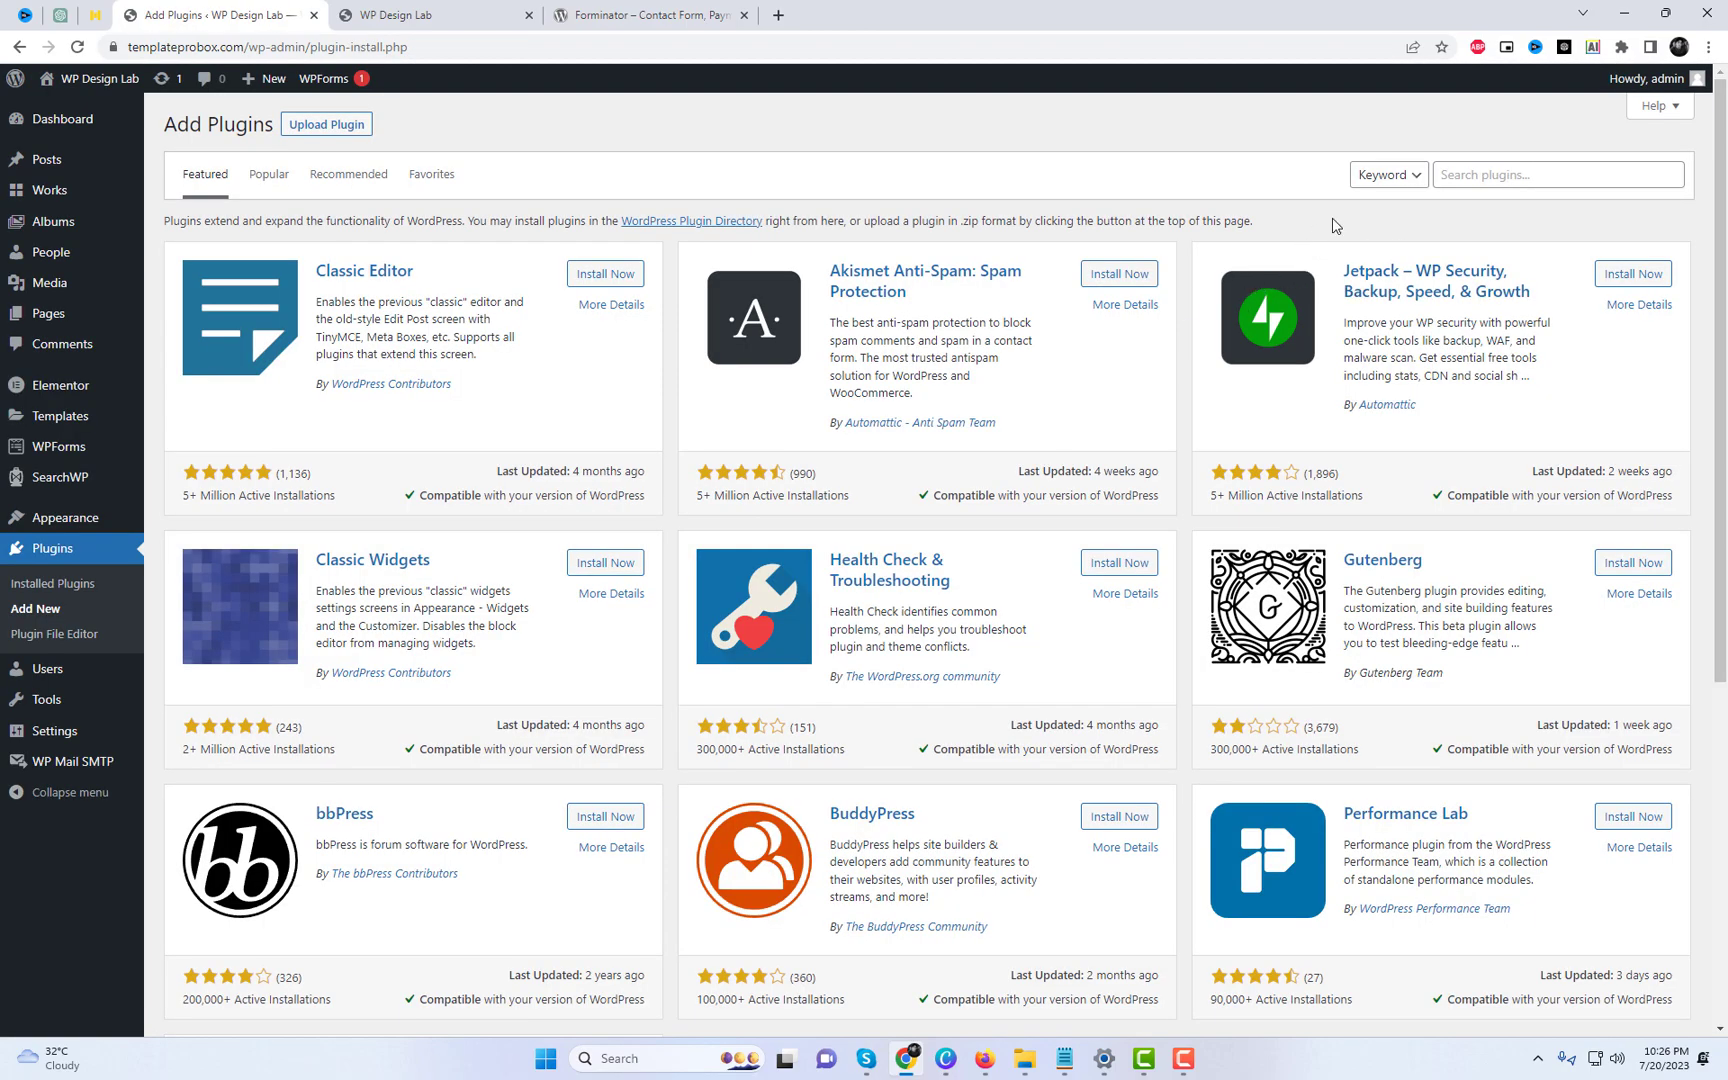
left_click(1471, 180)
type("Forminator – Contact Form")
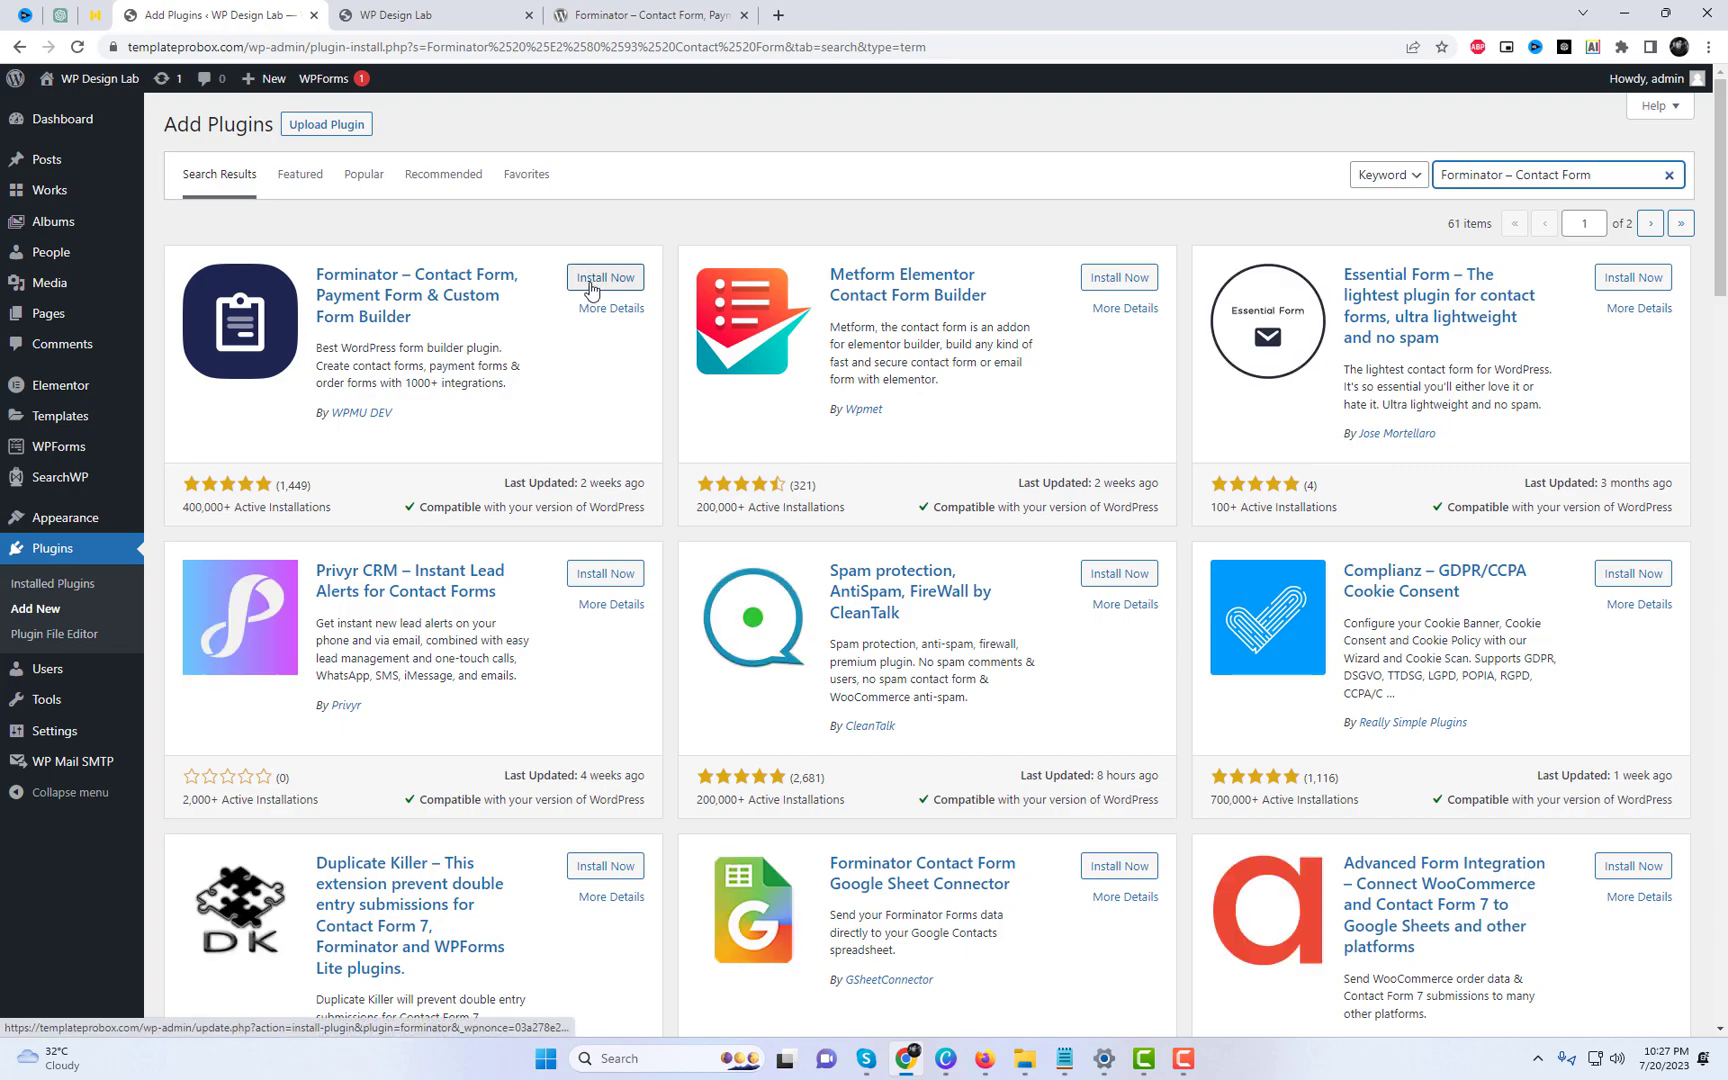
left_click(590, 290)
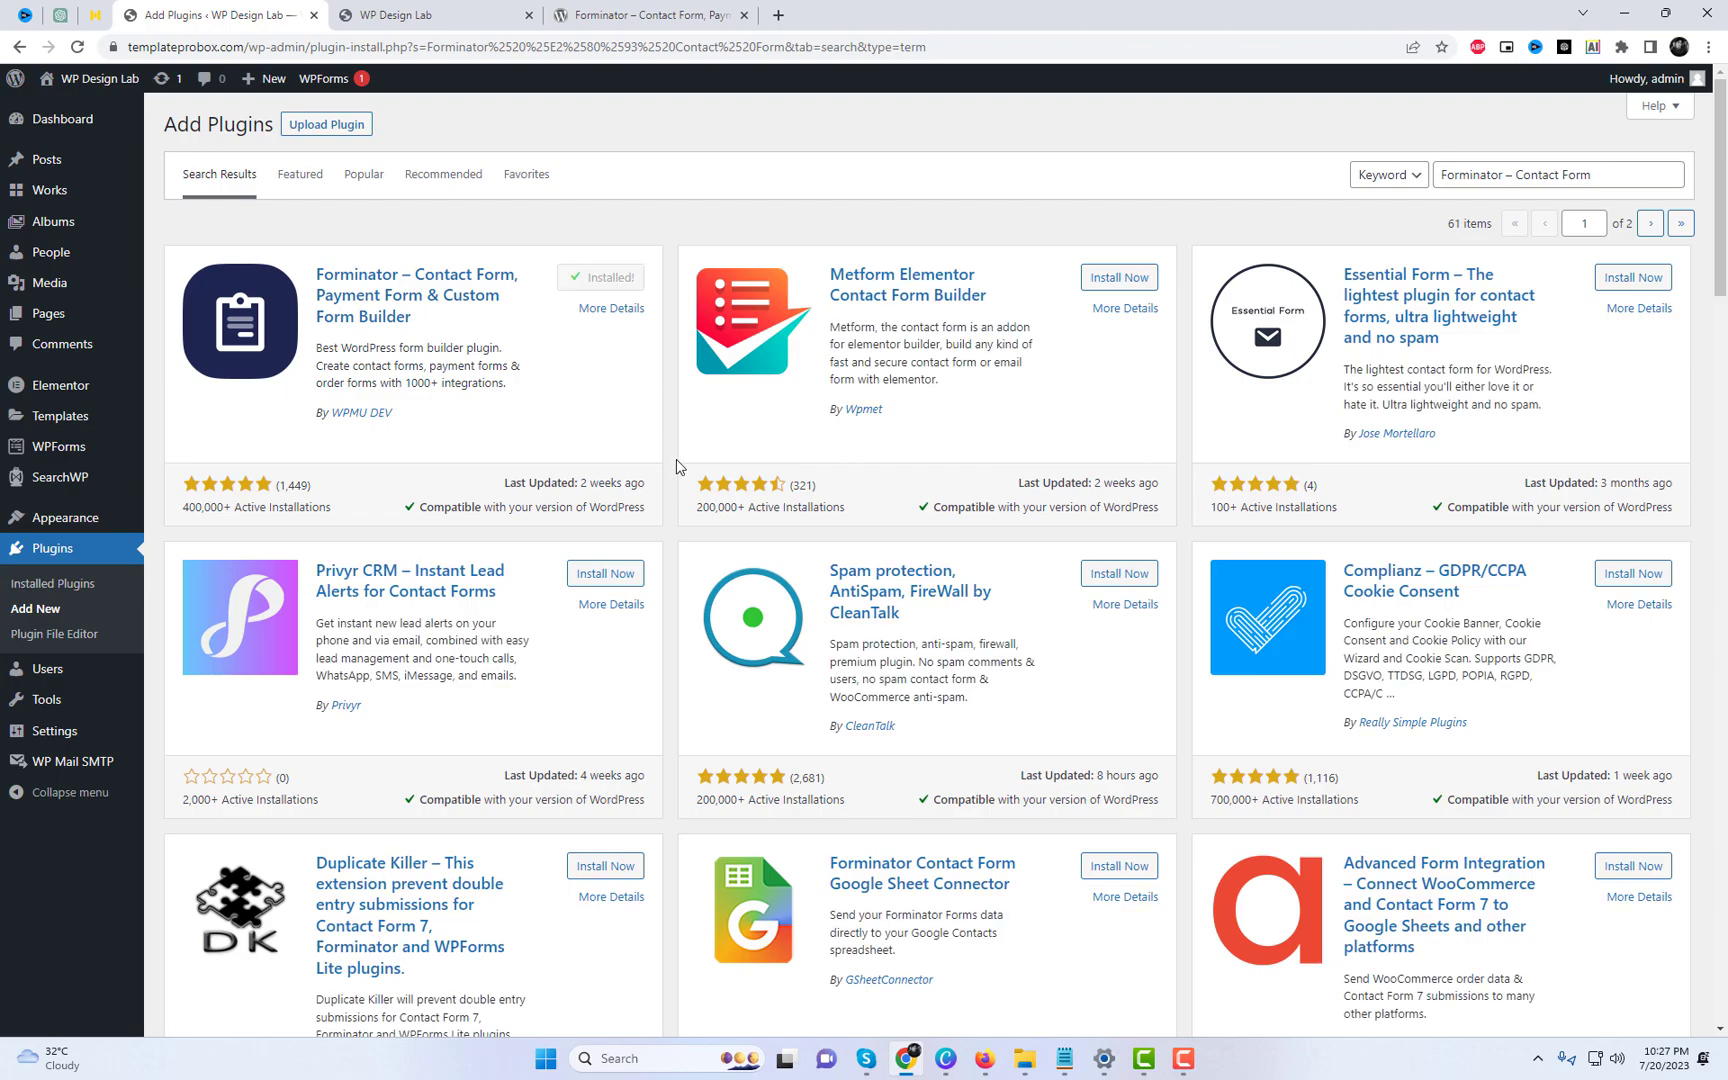
left_click(613, 280)
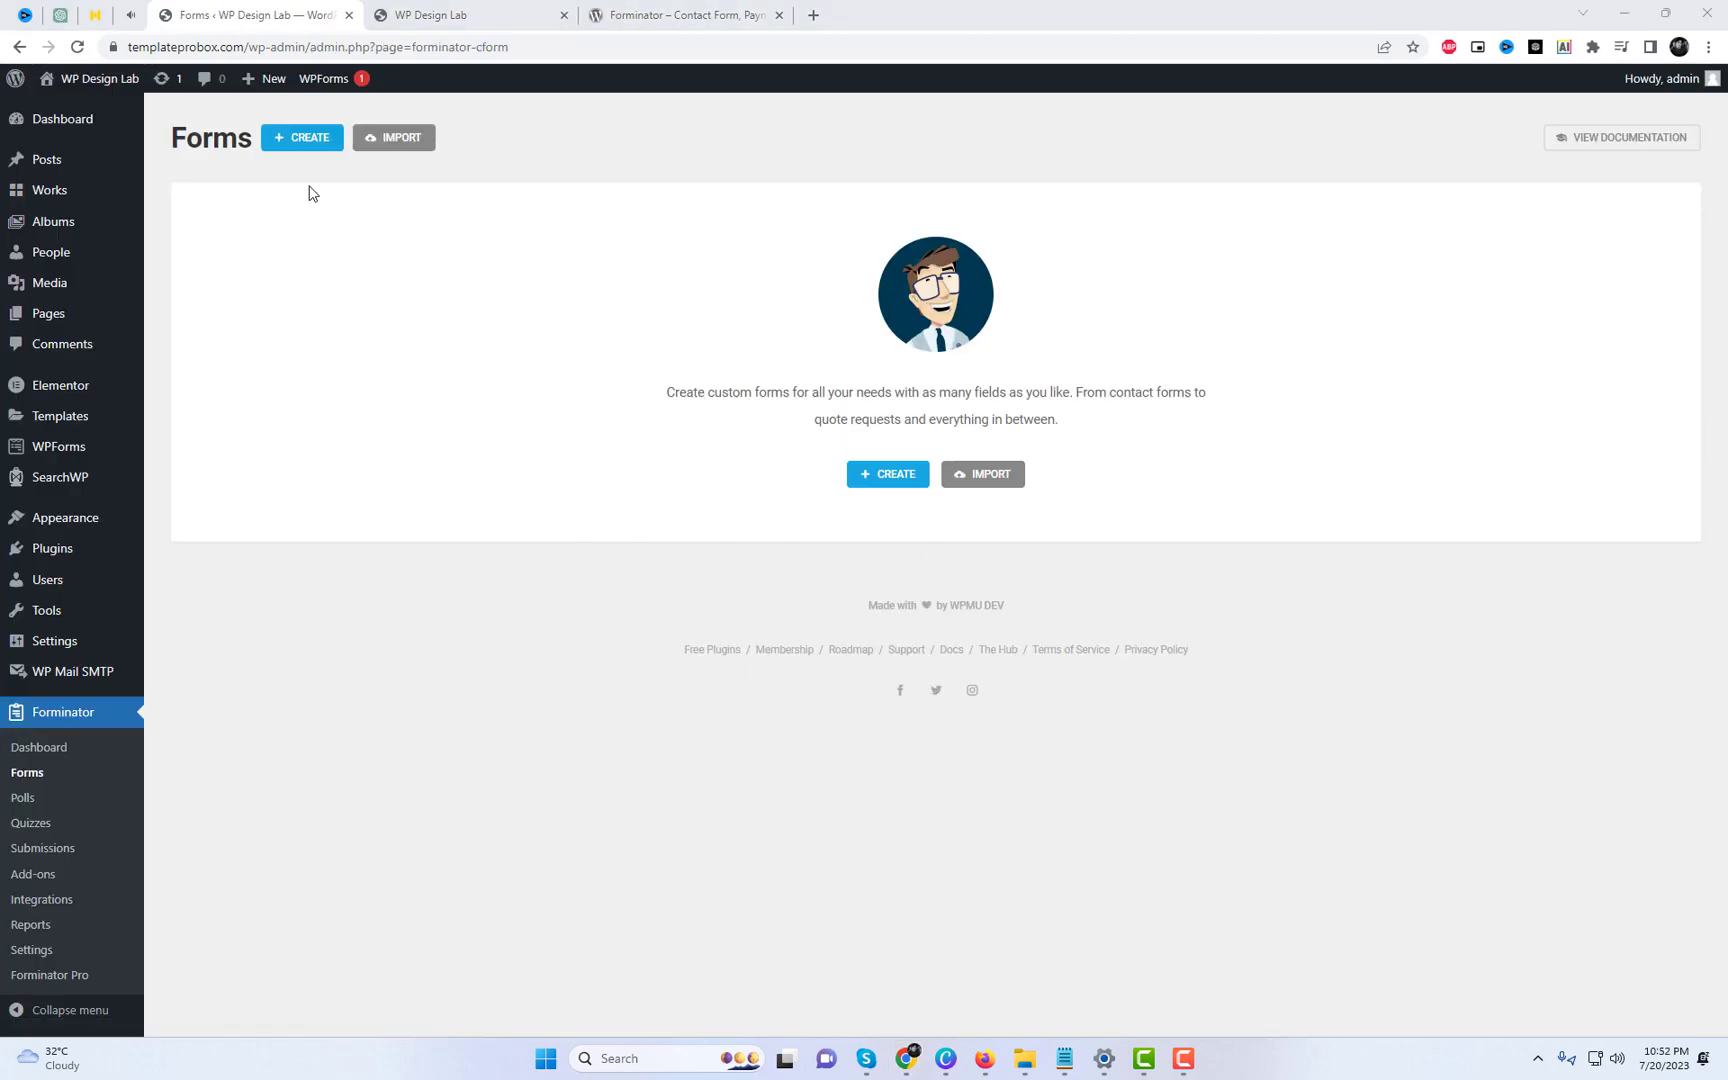
Step: Create a blank Forminator form named 'Form one'
left_click(884, 480)
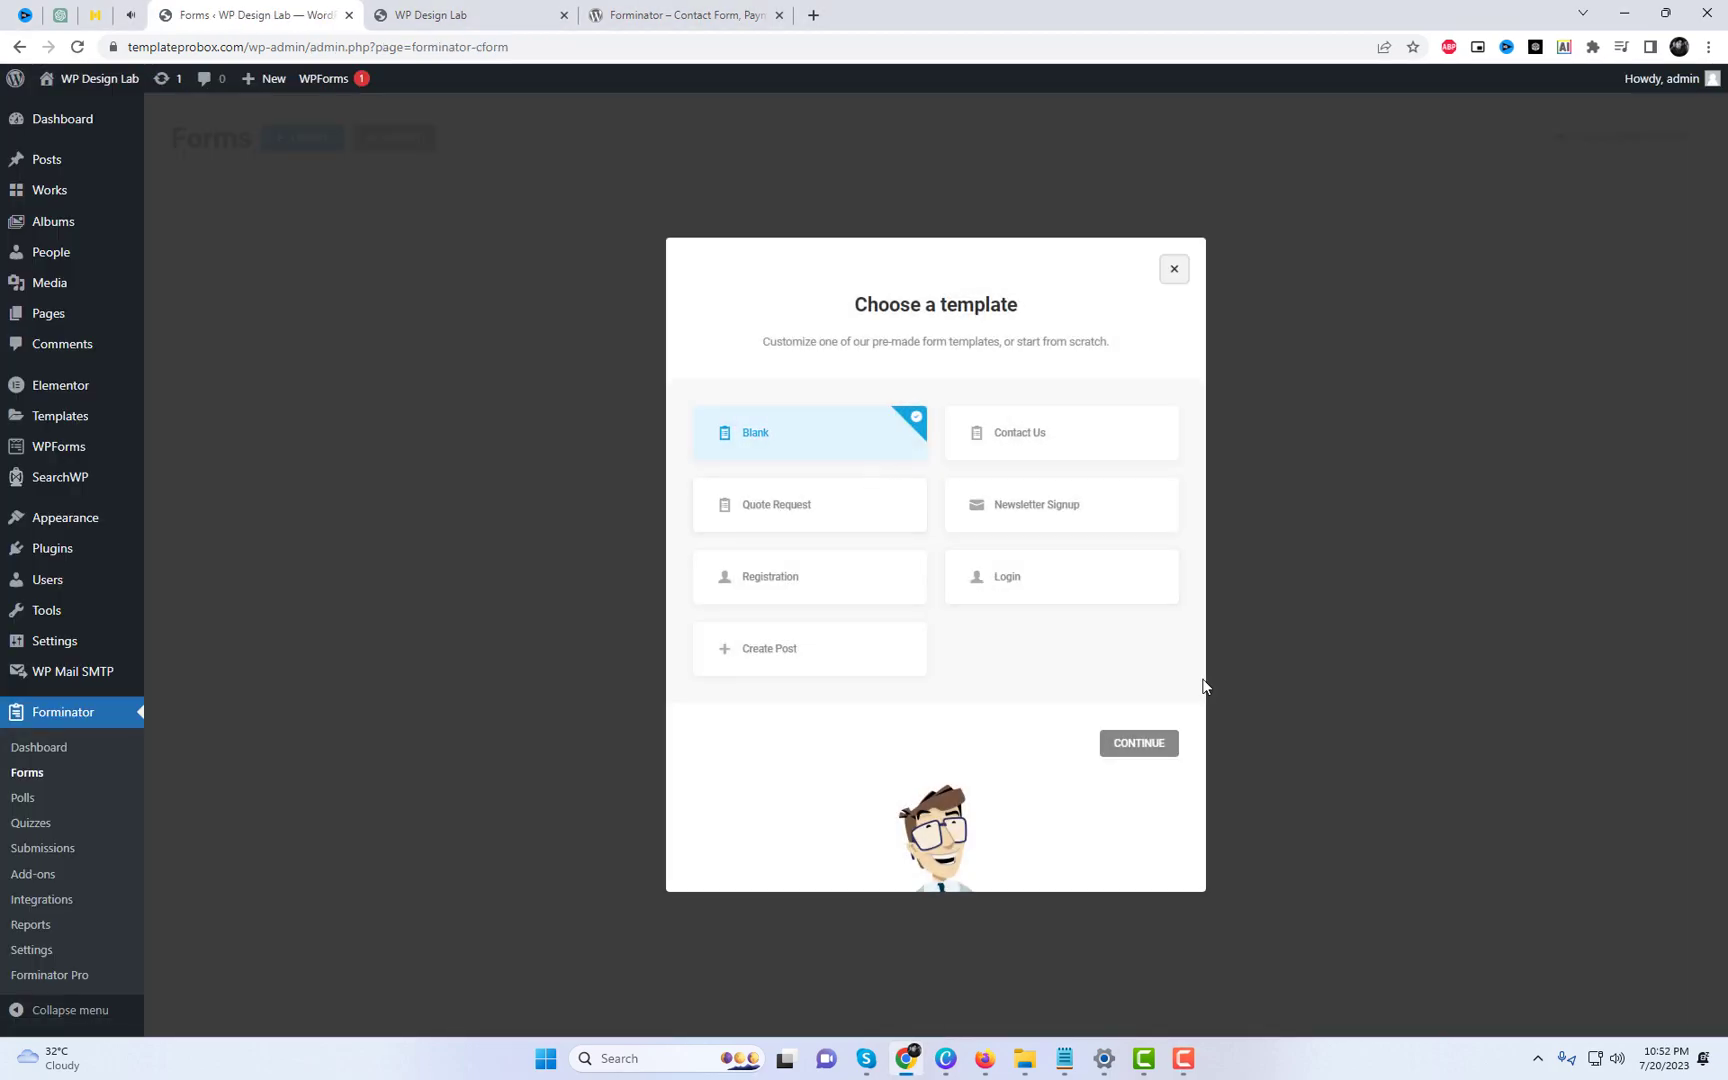
left_click(1168, 738)
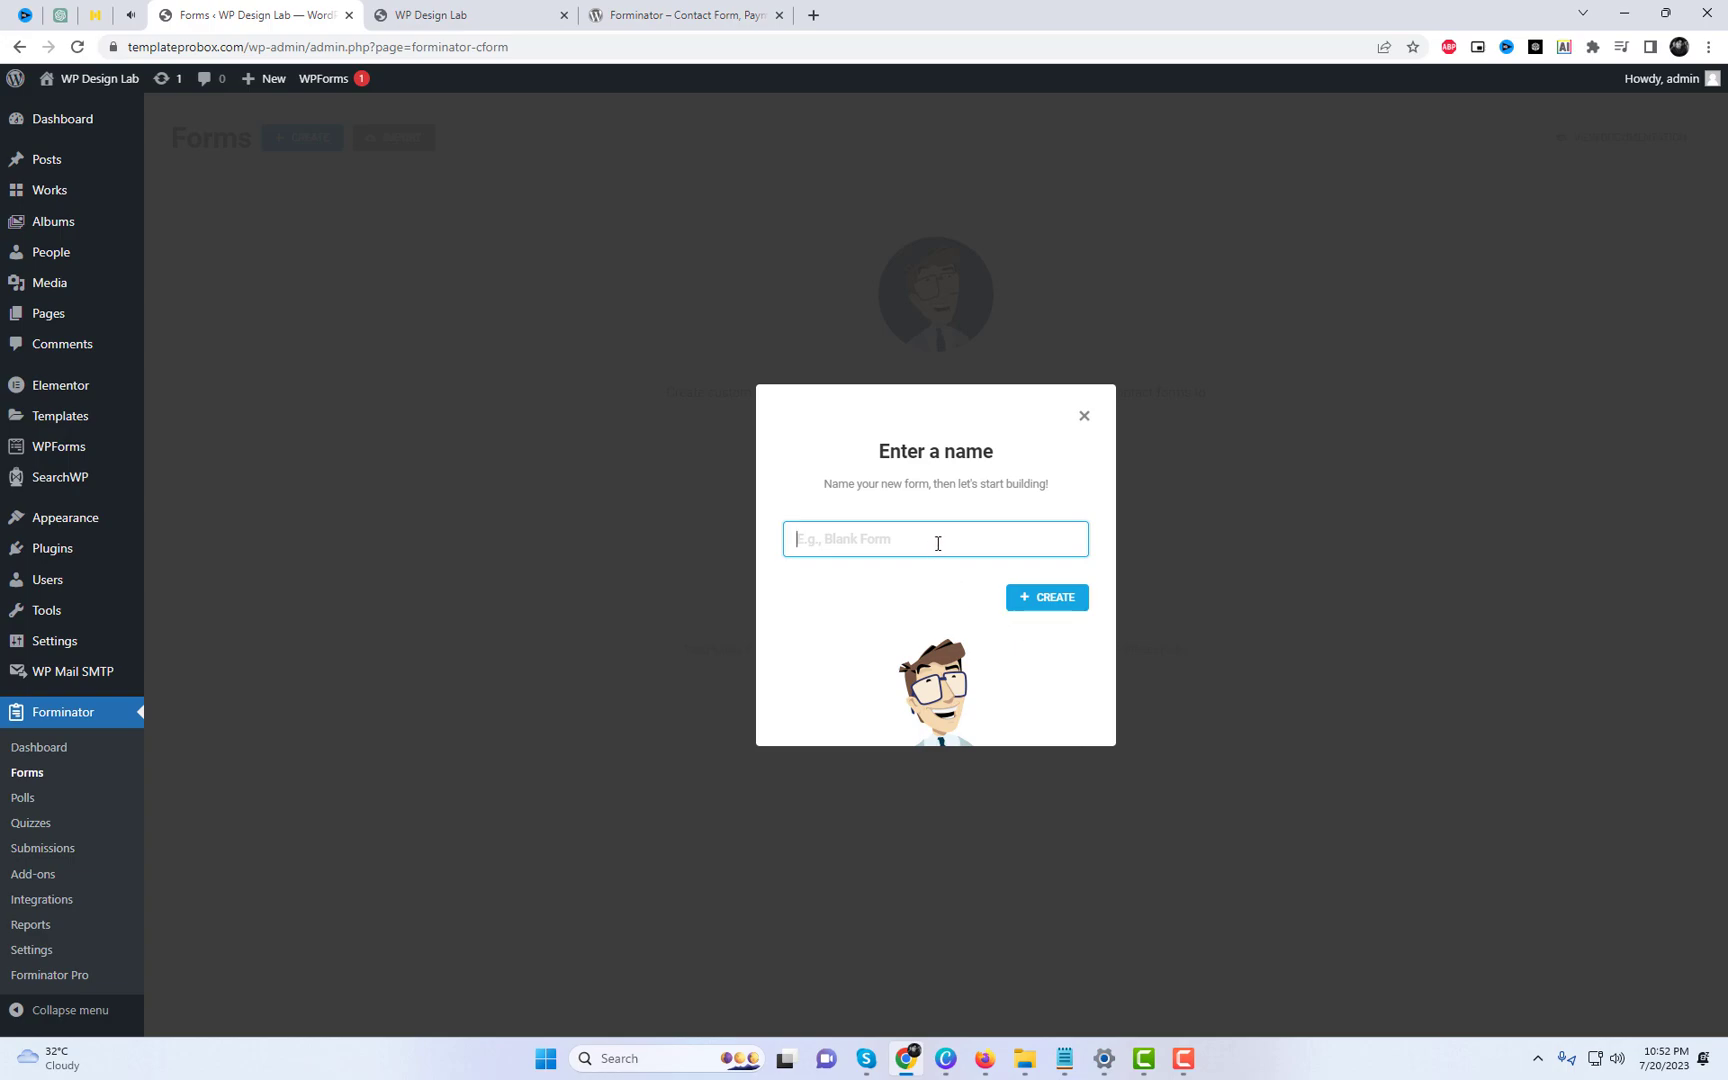
type("Form one")
left_click(1041, 598)
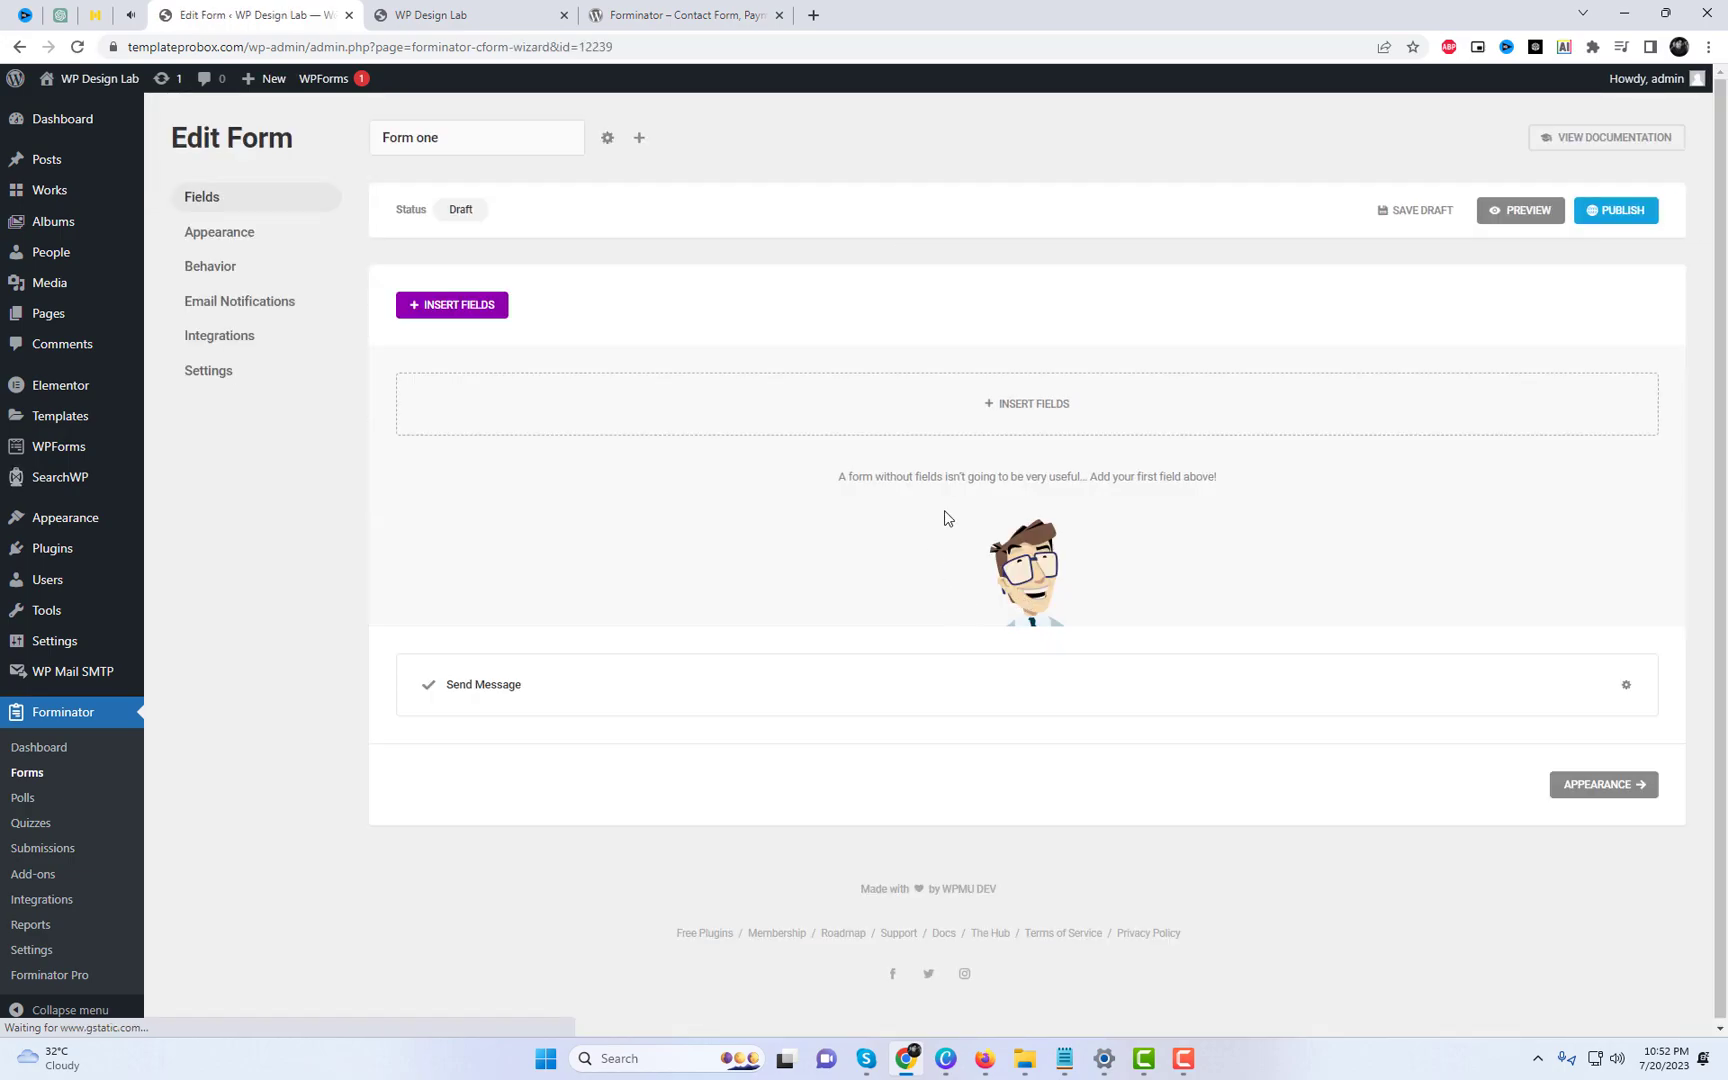
Step: Insert a Name field without the Prefix and Middle Name parts
left_click(1026, 407)
left_click(736, 387)
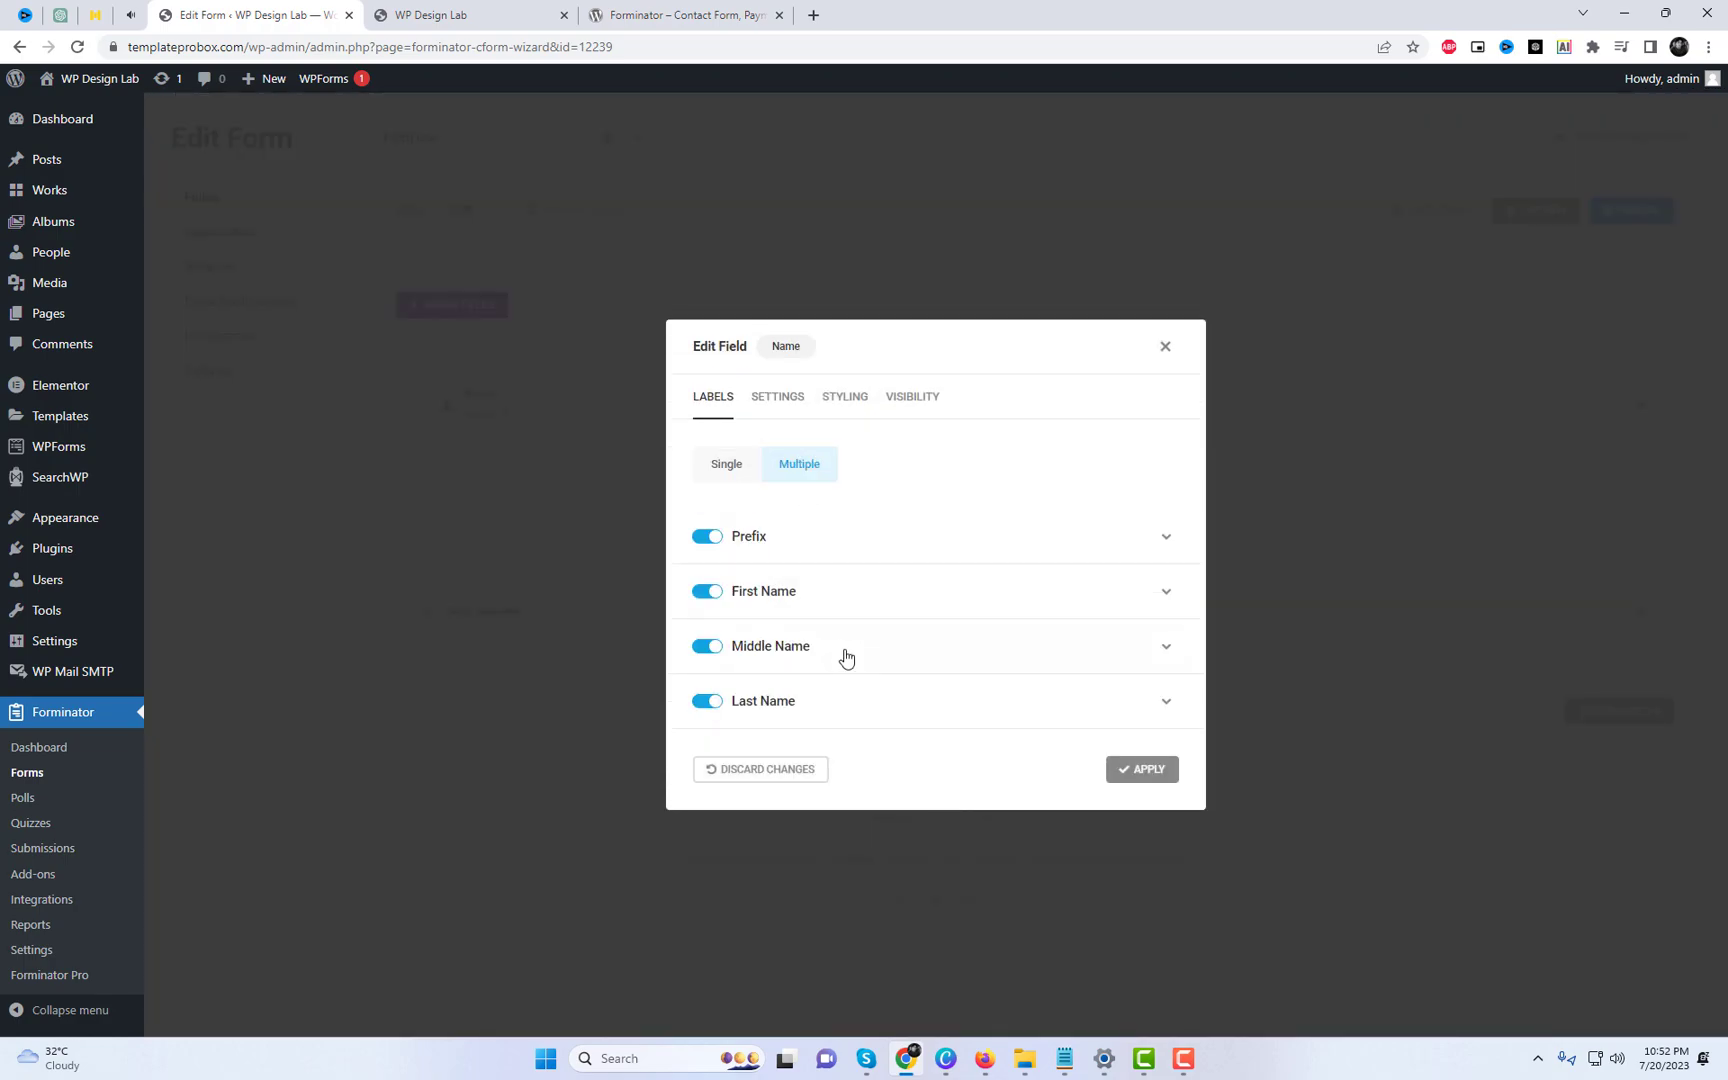
left_click(704, 541)
left_click(708, 647)
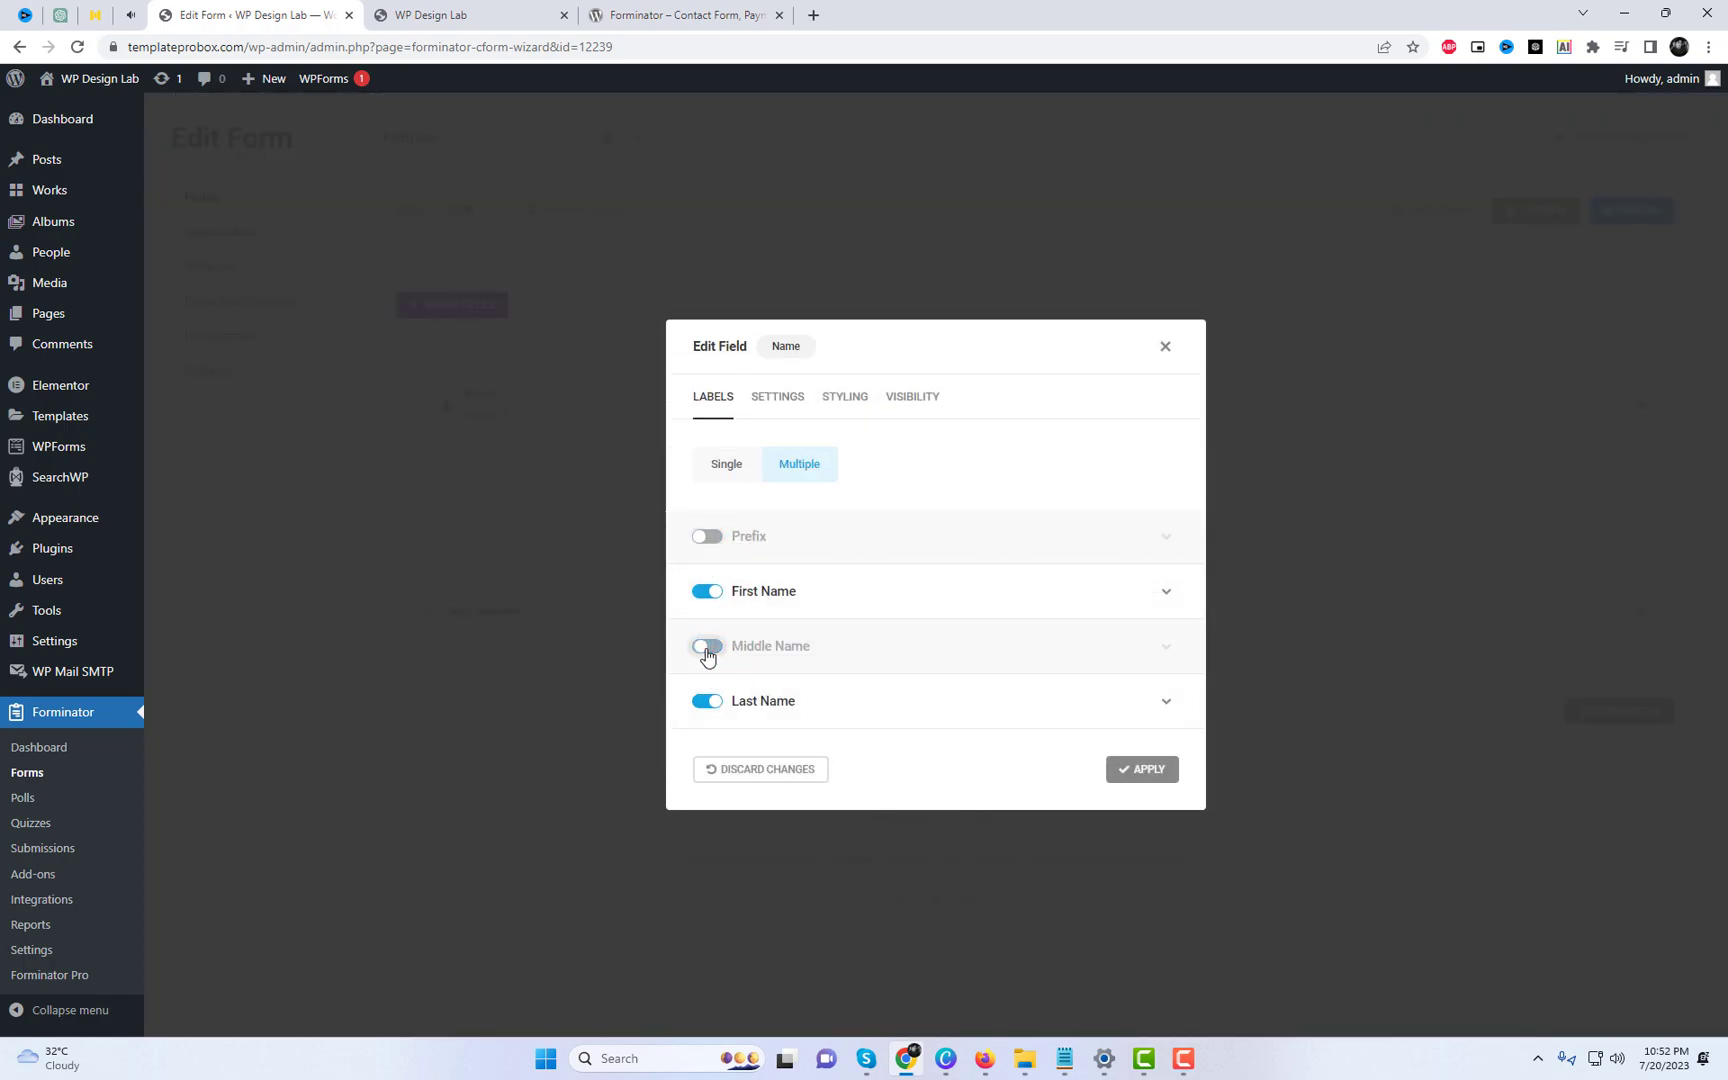
Step: Make First Name required, add a custom CSS class, and apply the Name field
left_click(773, 405)
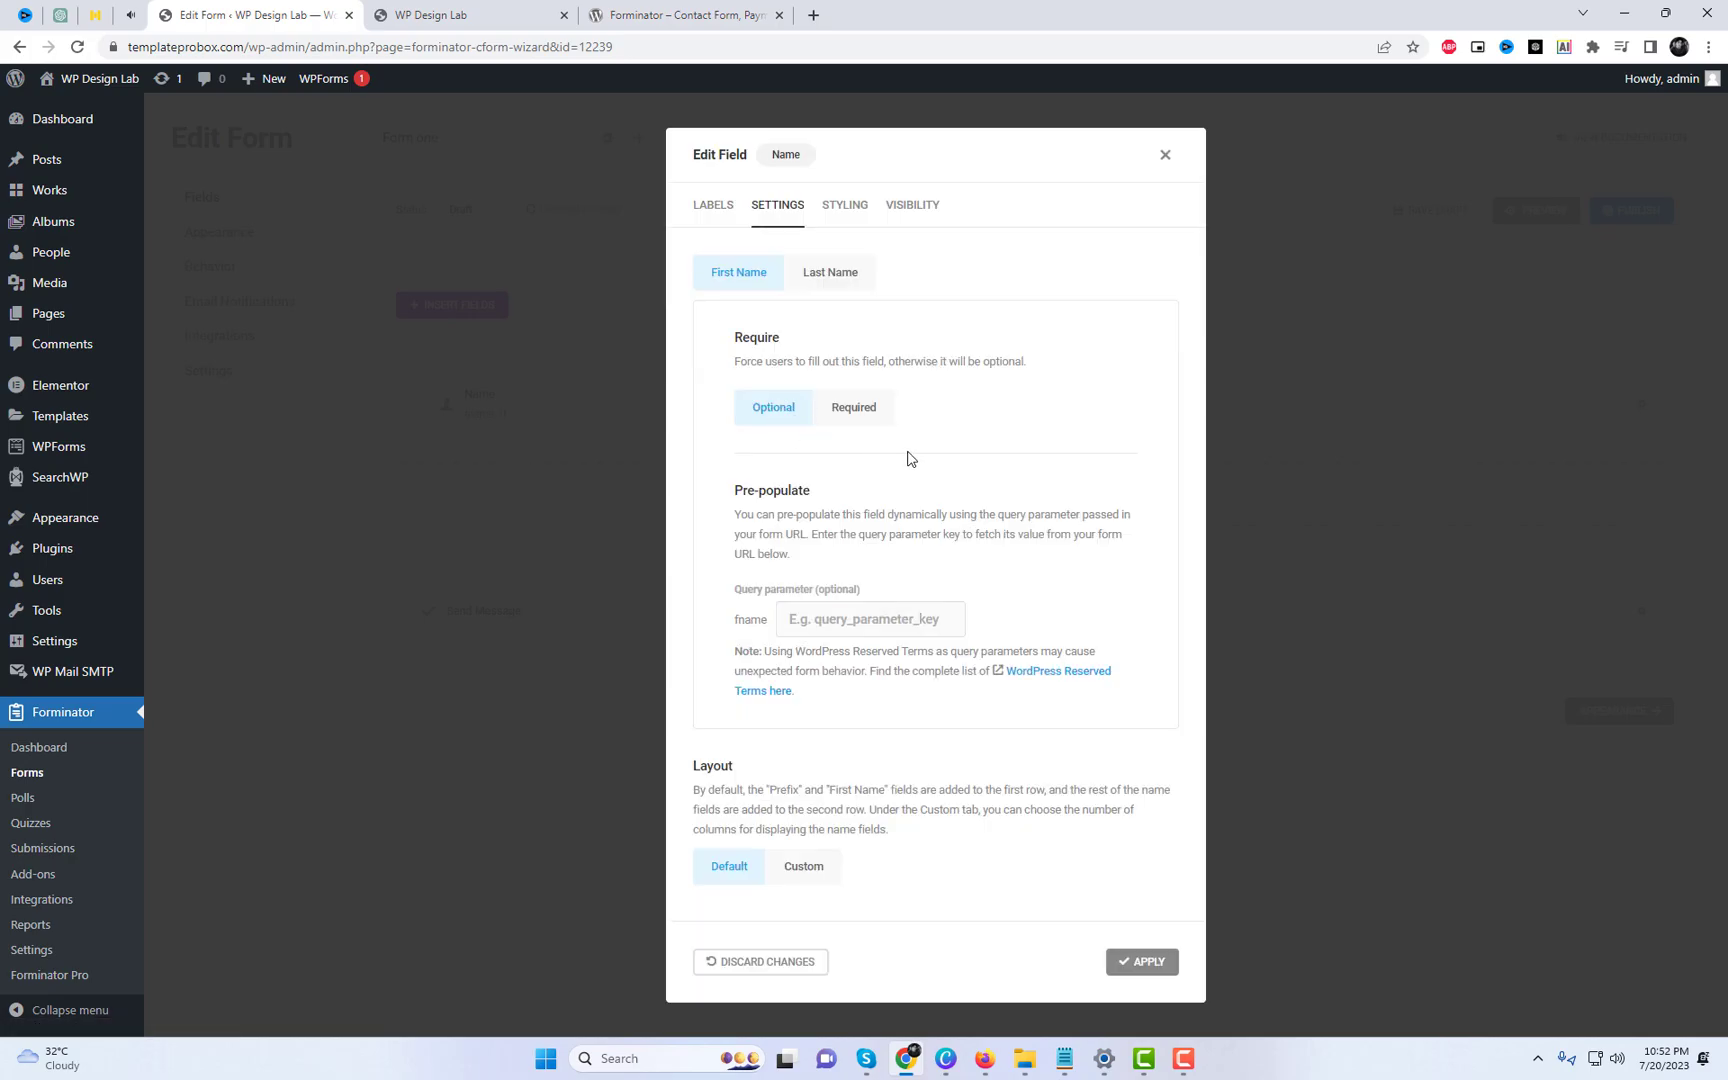
left_click(864, 413)
scroll(924, 540, "down", 2)
scroll(931, 567, "up", 2)
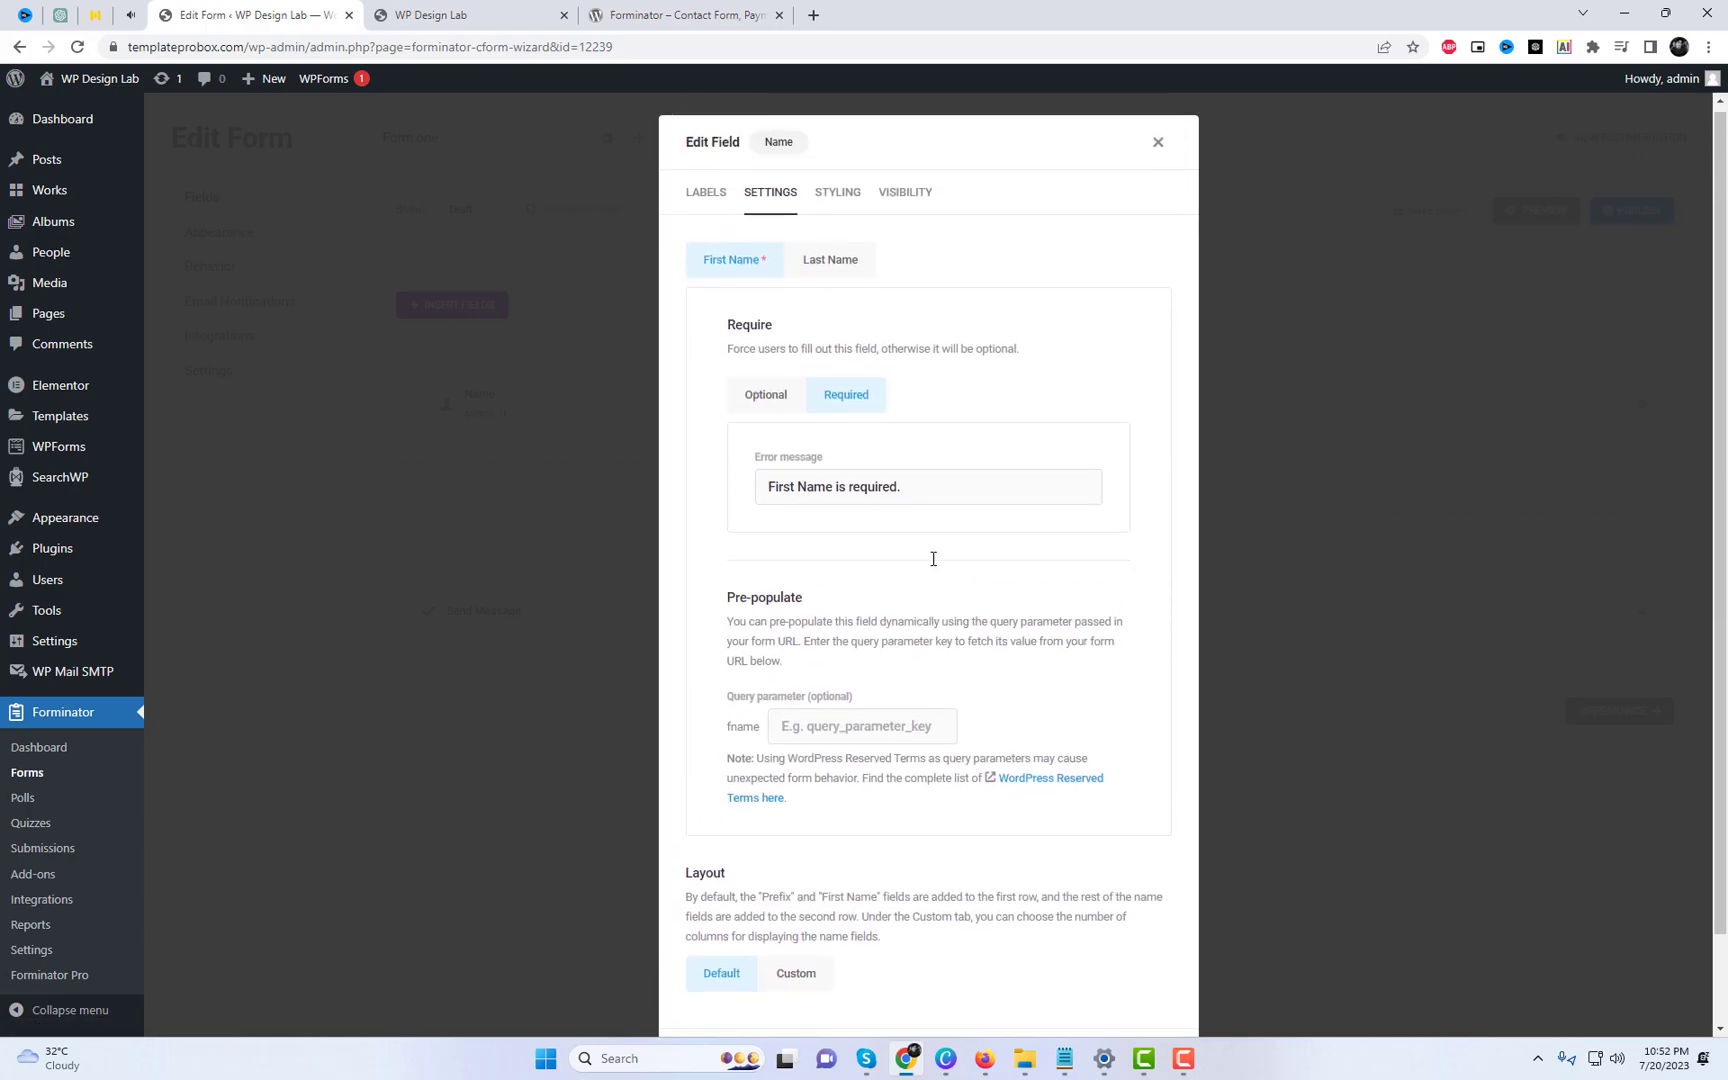
left_click(849, 202)
left_click(919, 551)
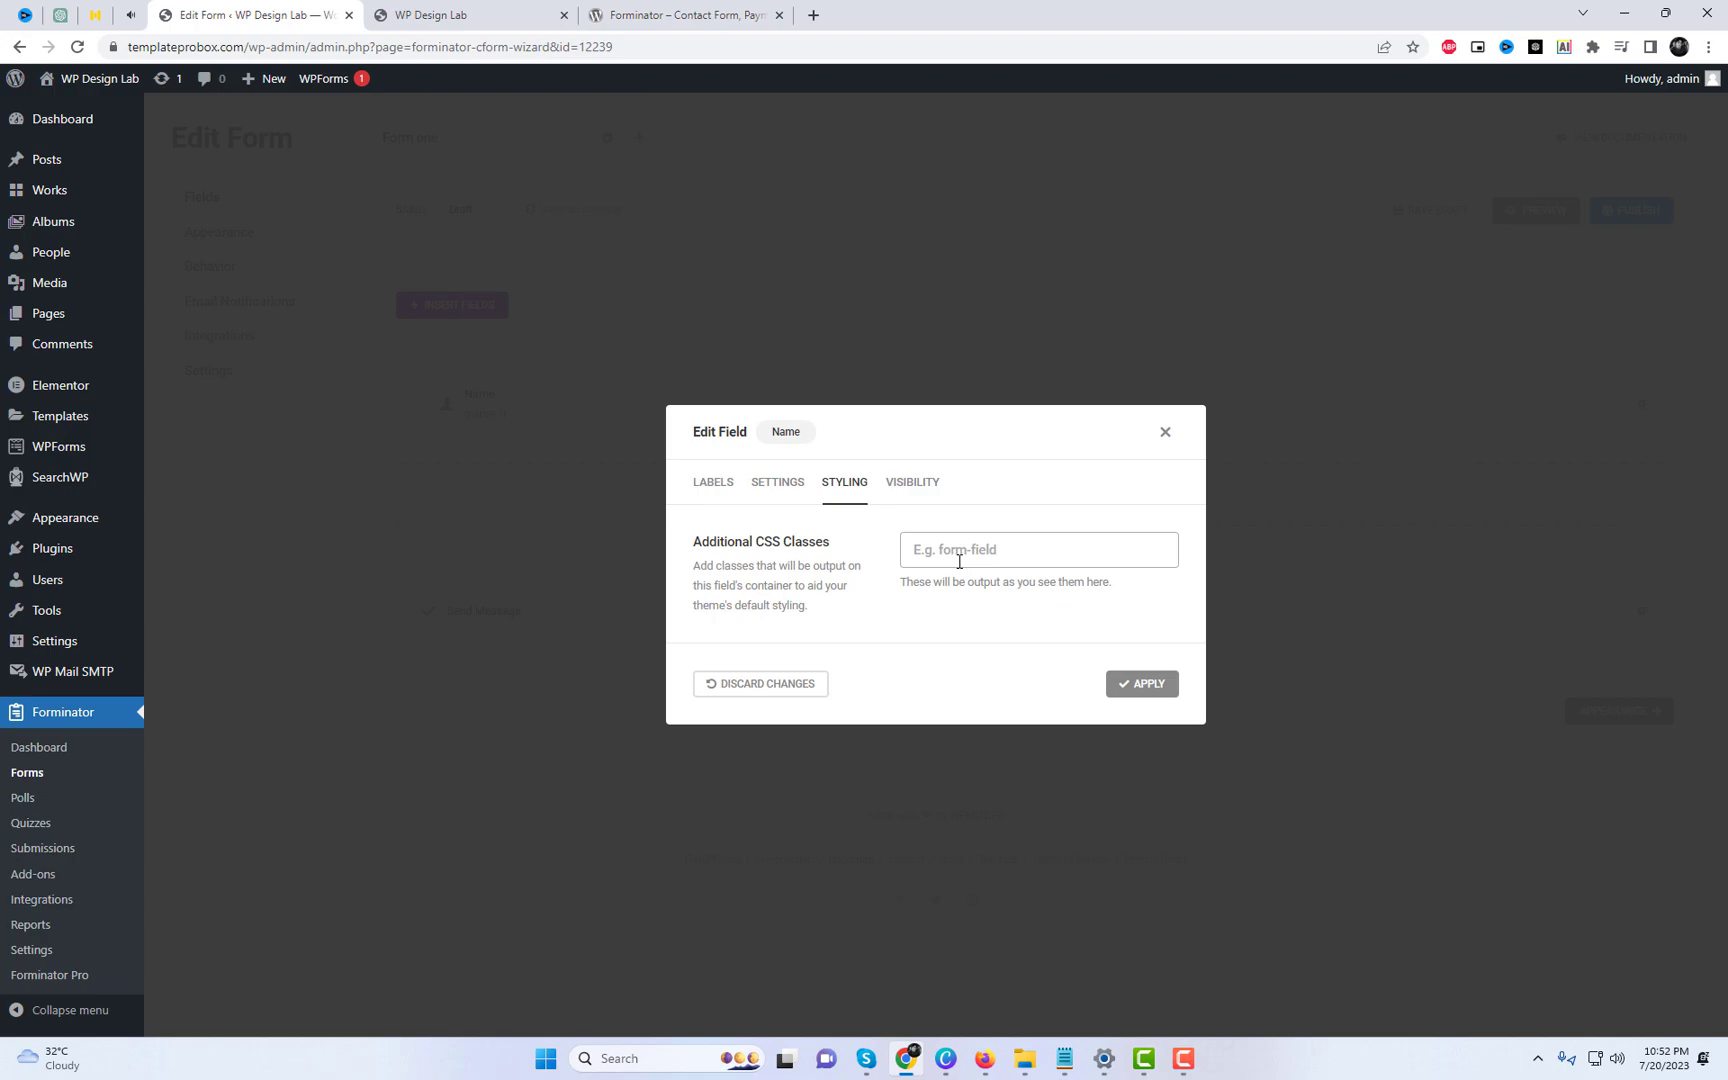
type("addclassname")
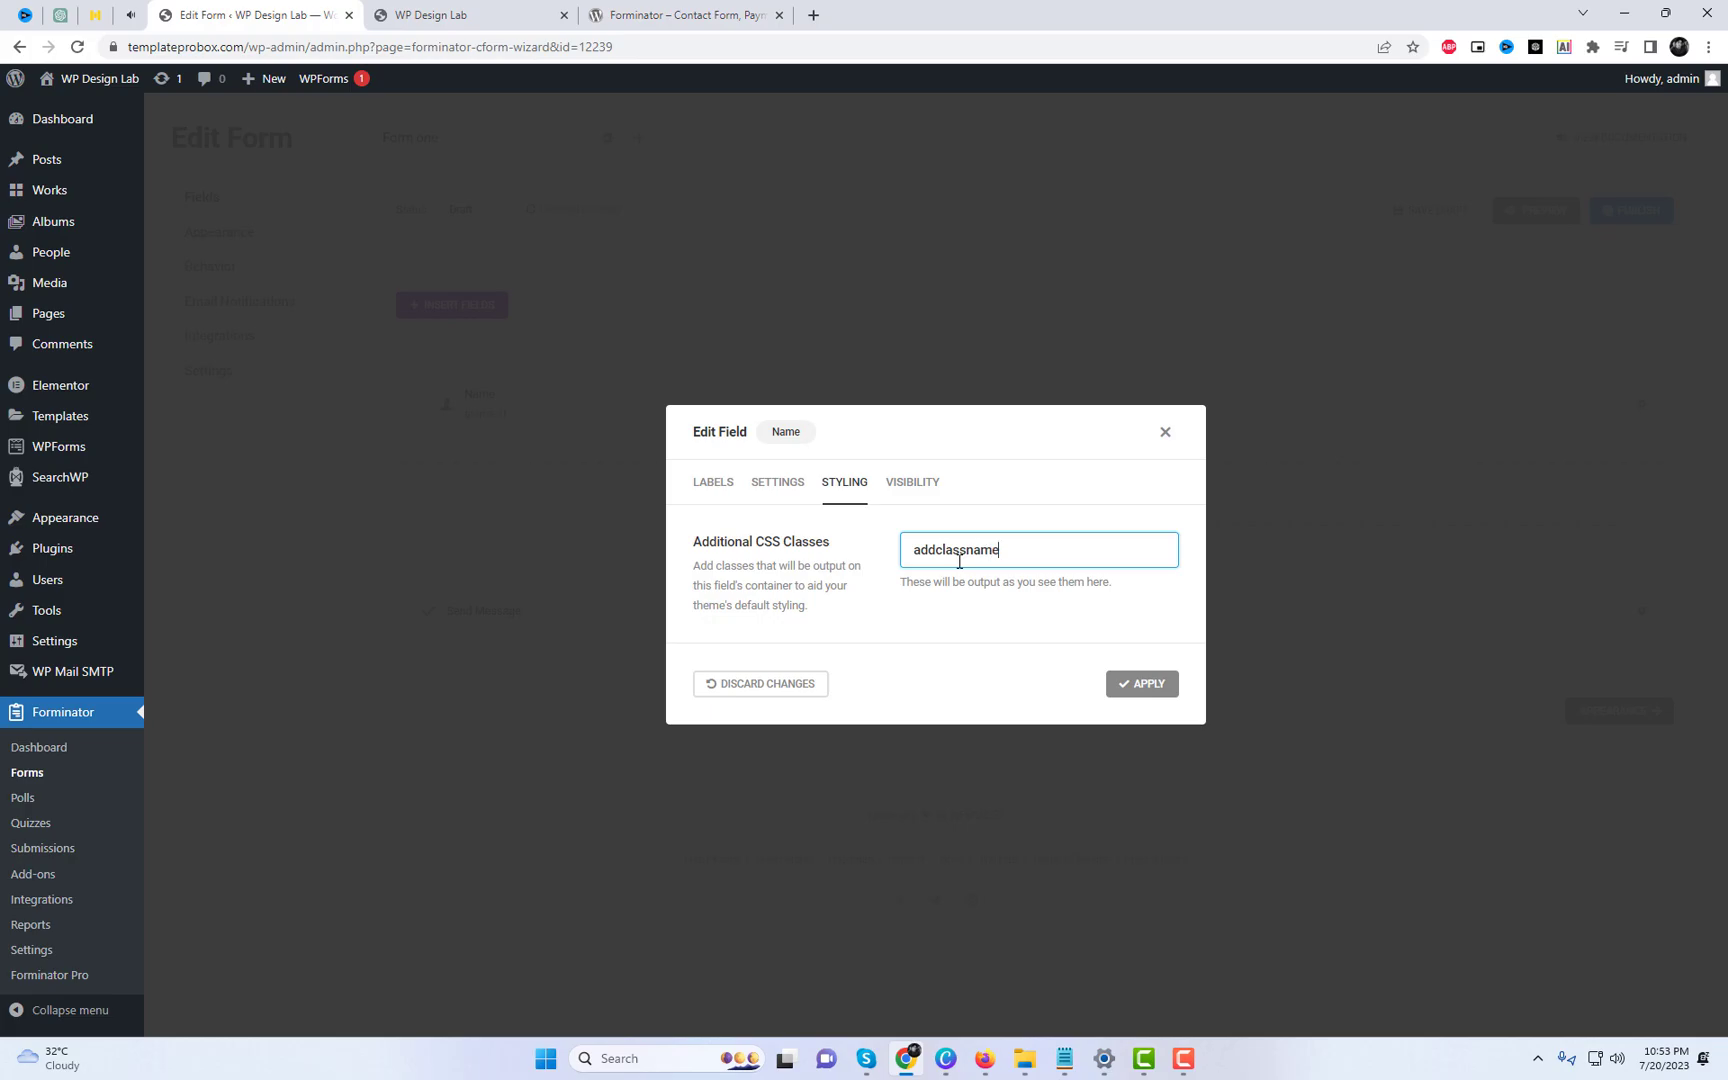
double_click(993, 546)
left_click(1145, 683)
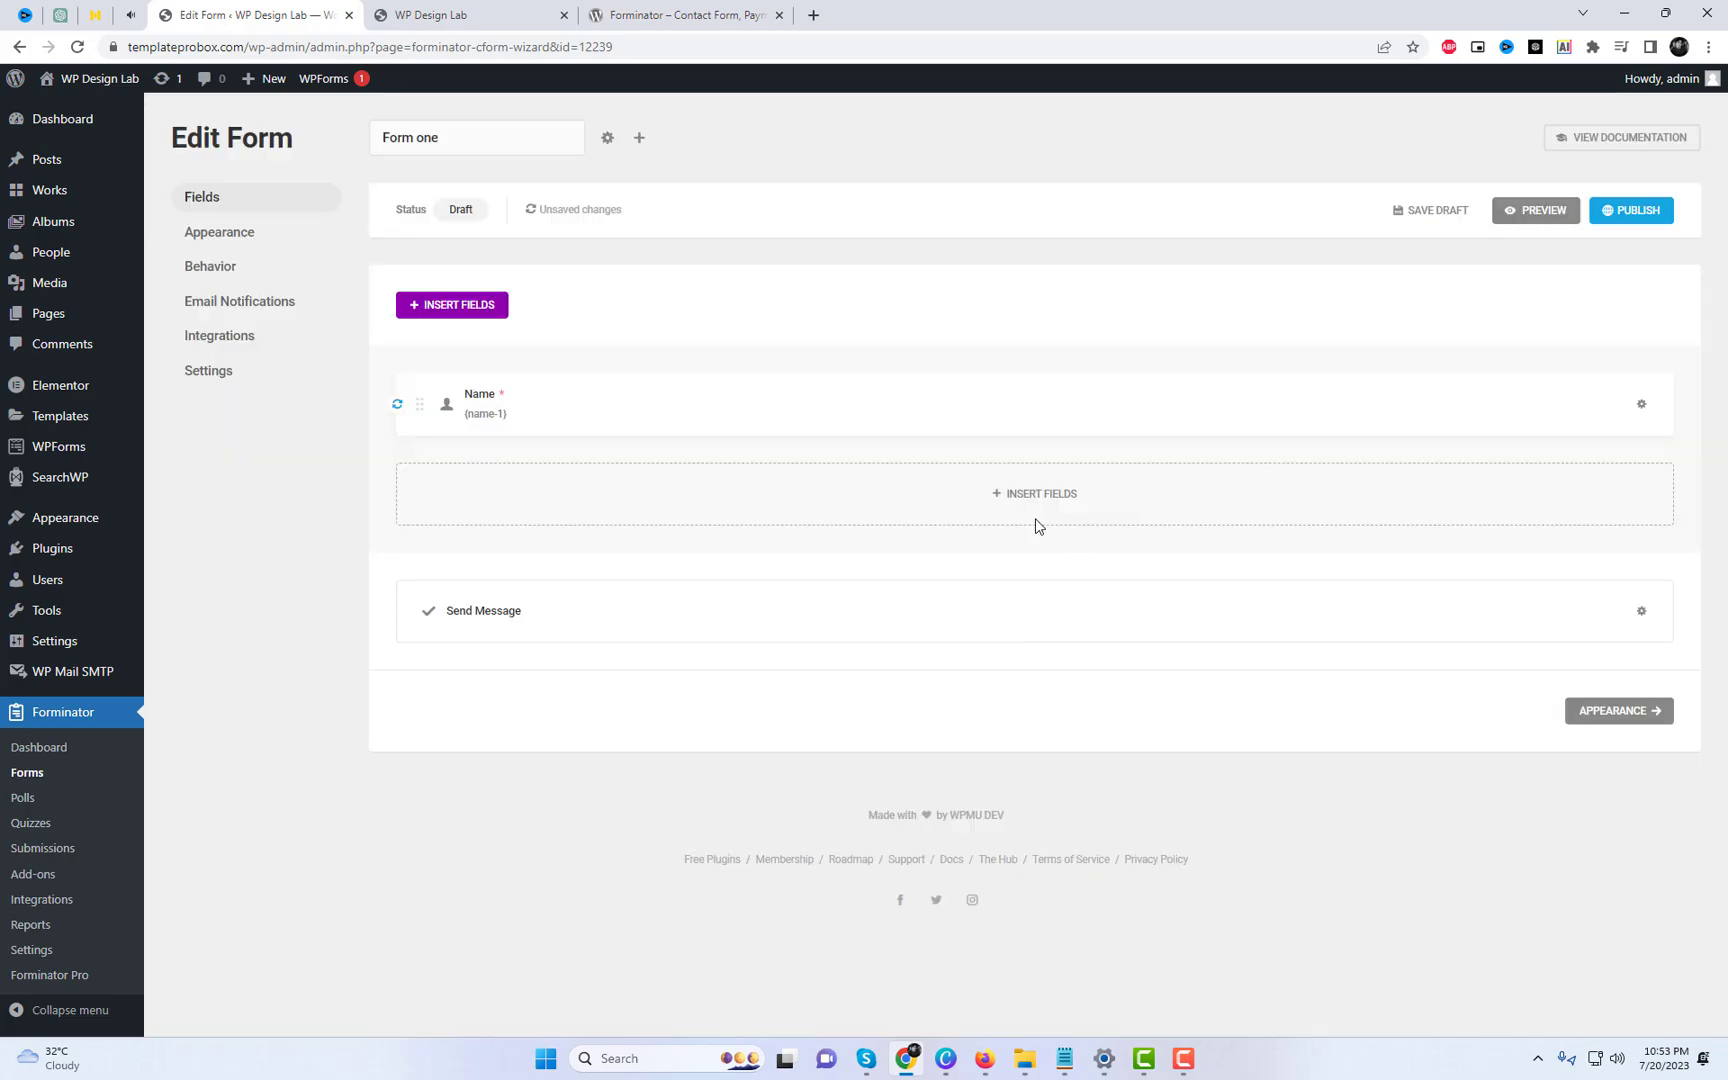
Step: Insert an Email field below Name and make the email address required
left_click(1030, 510)
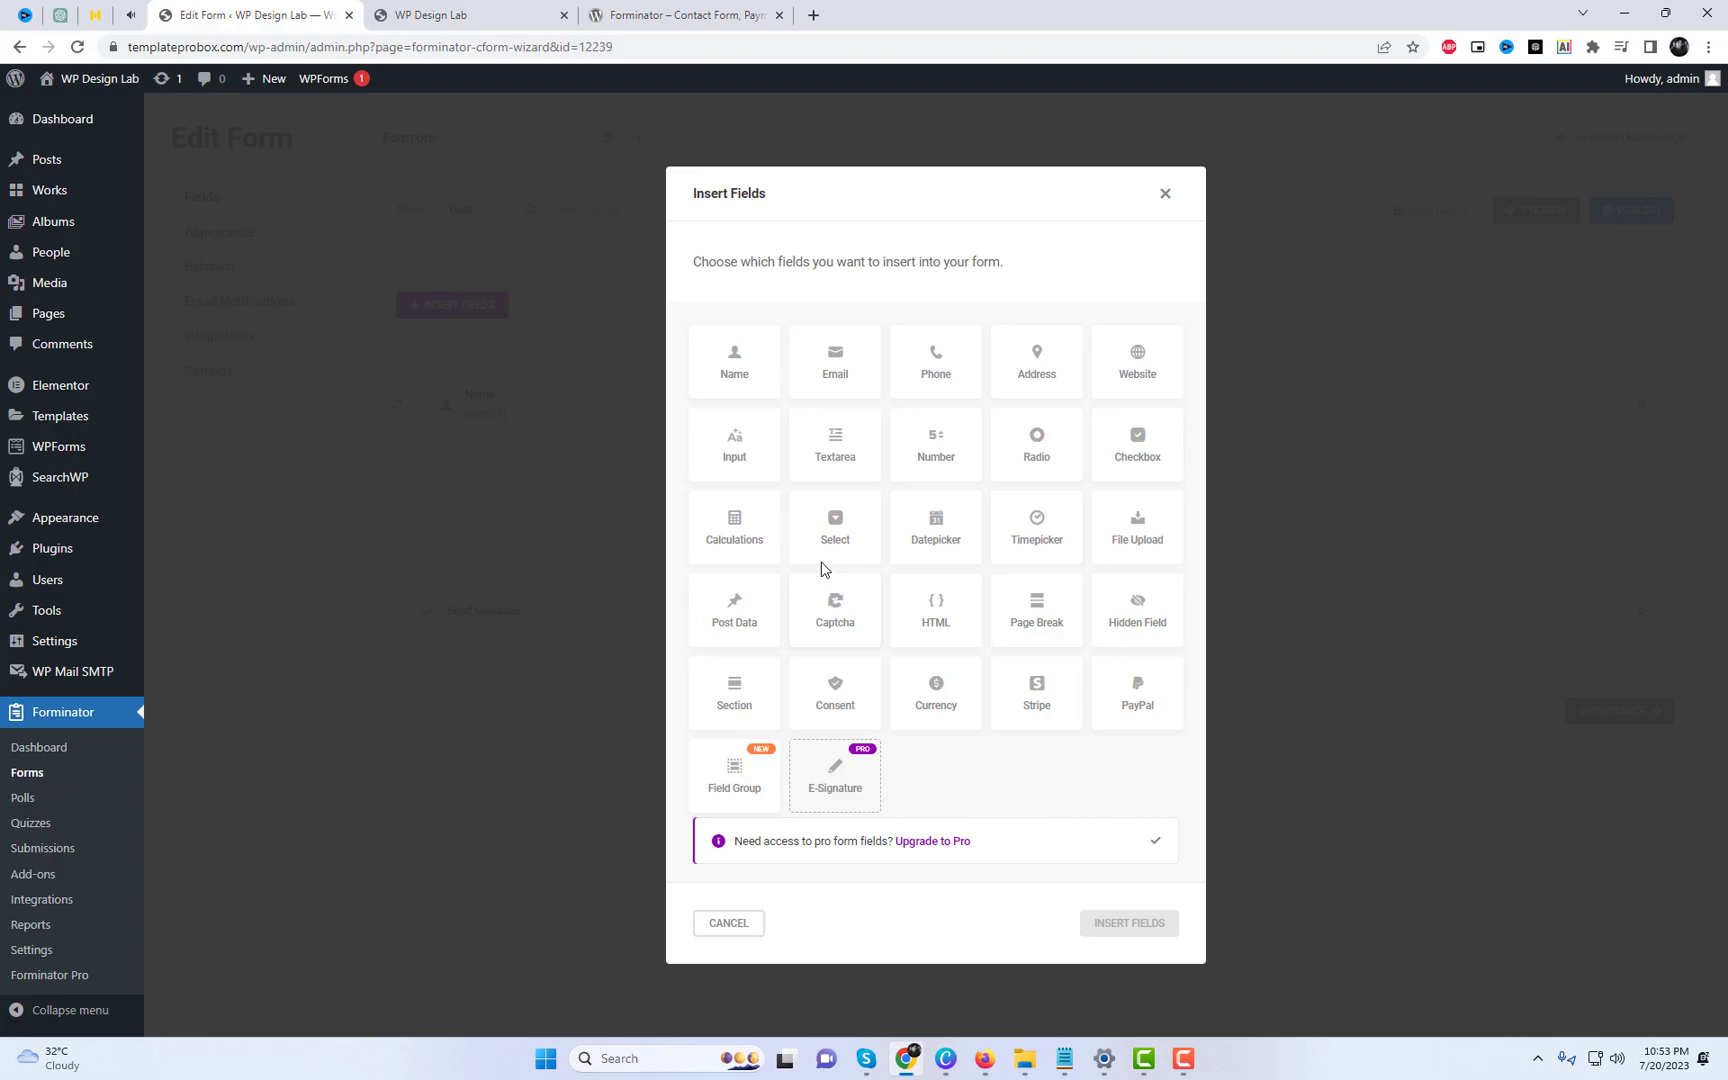
left_click(851, 382)
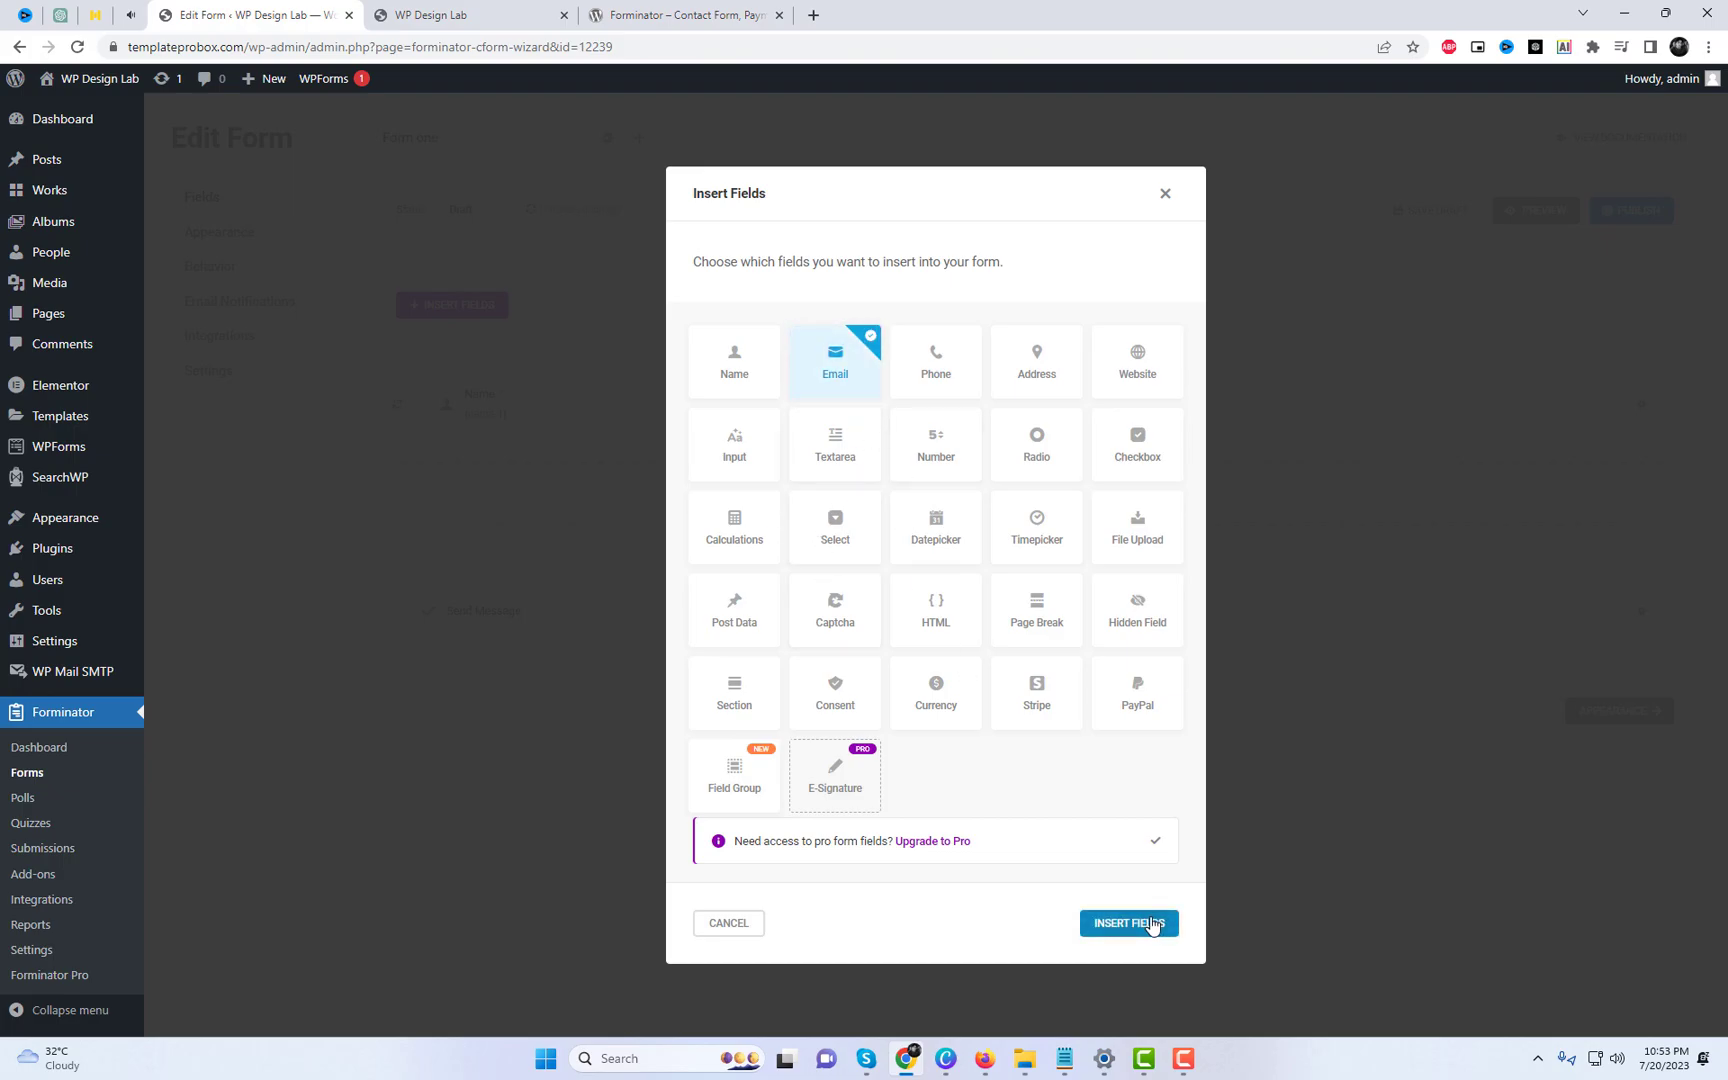
left_click(1149, 925)
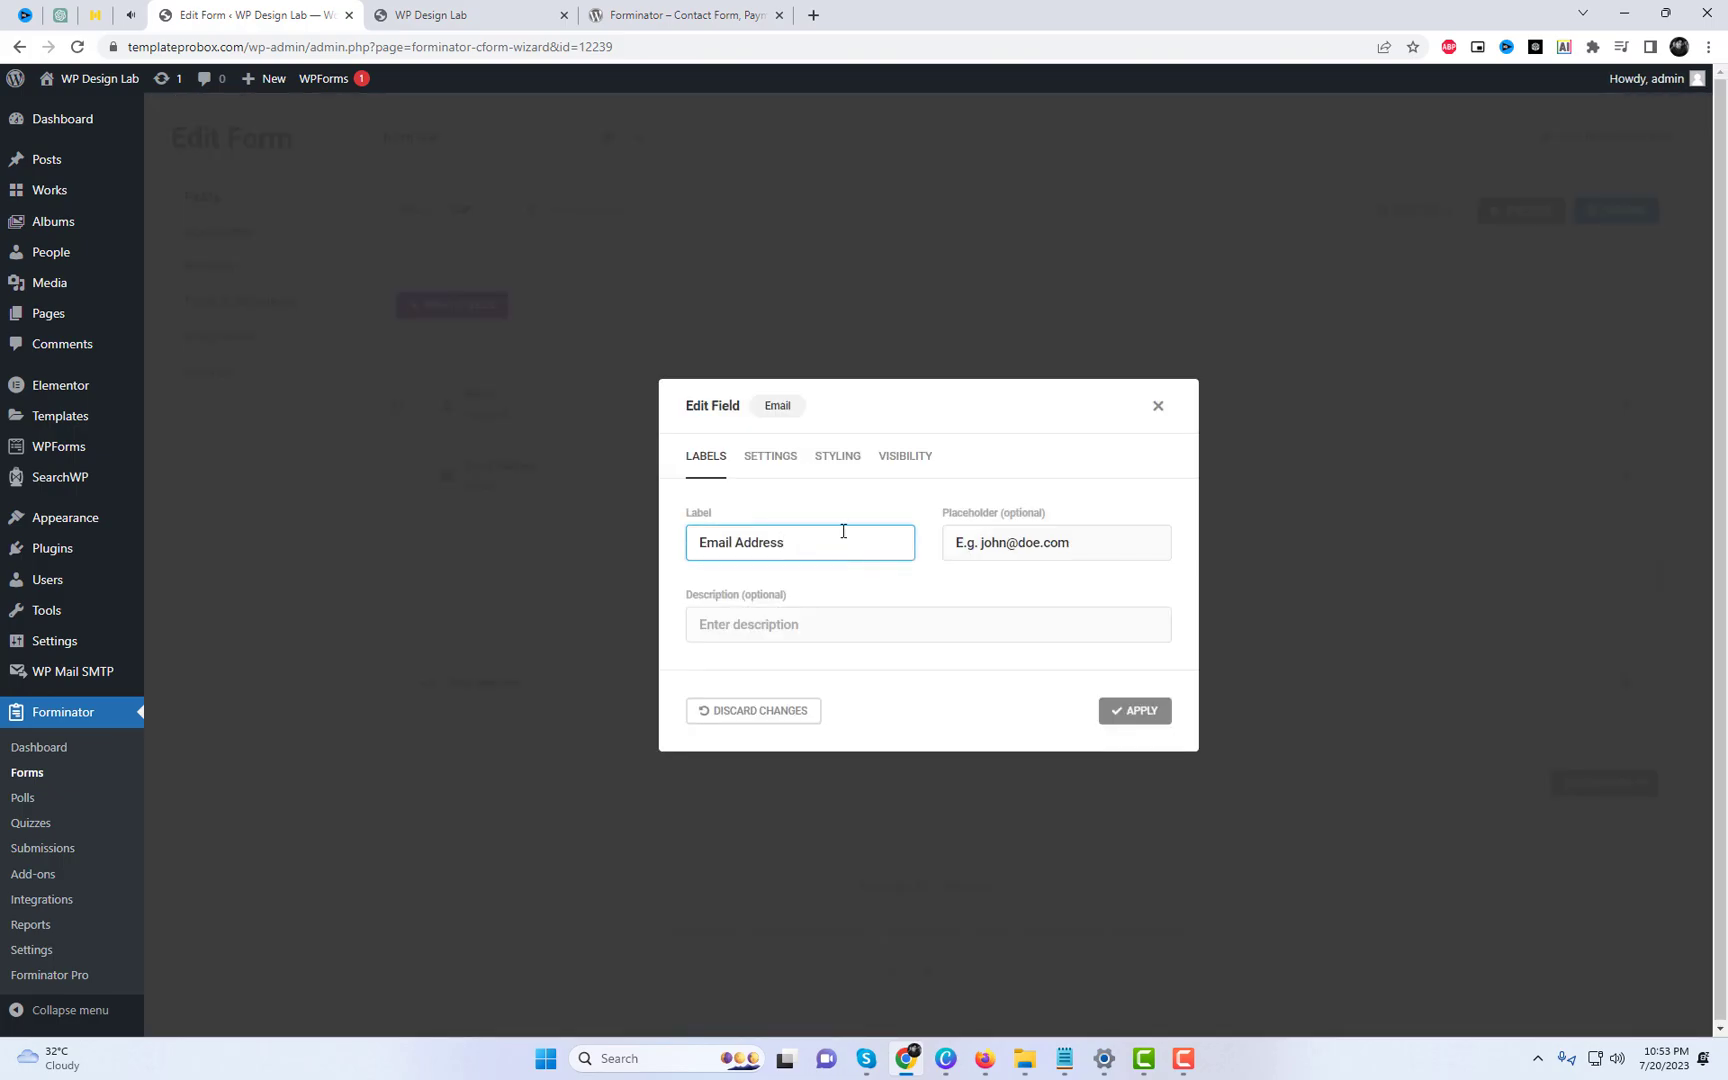
left_click(790, 467)
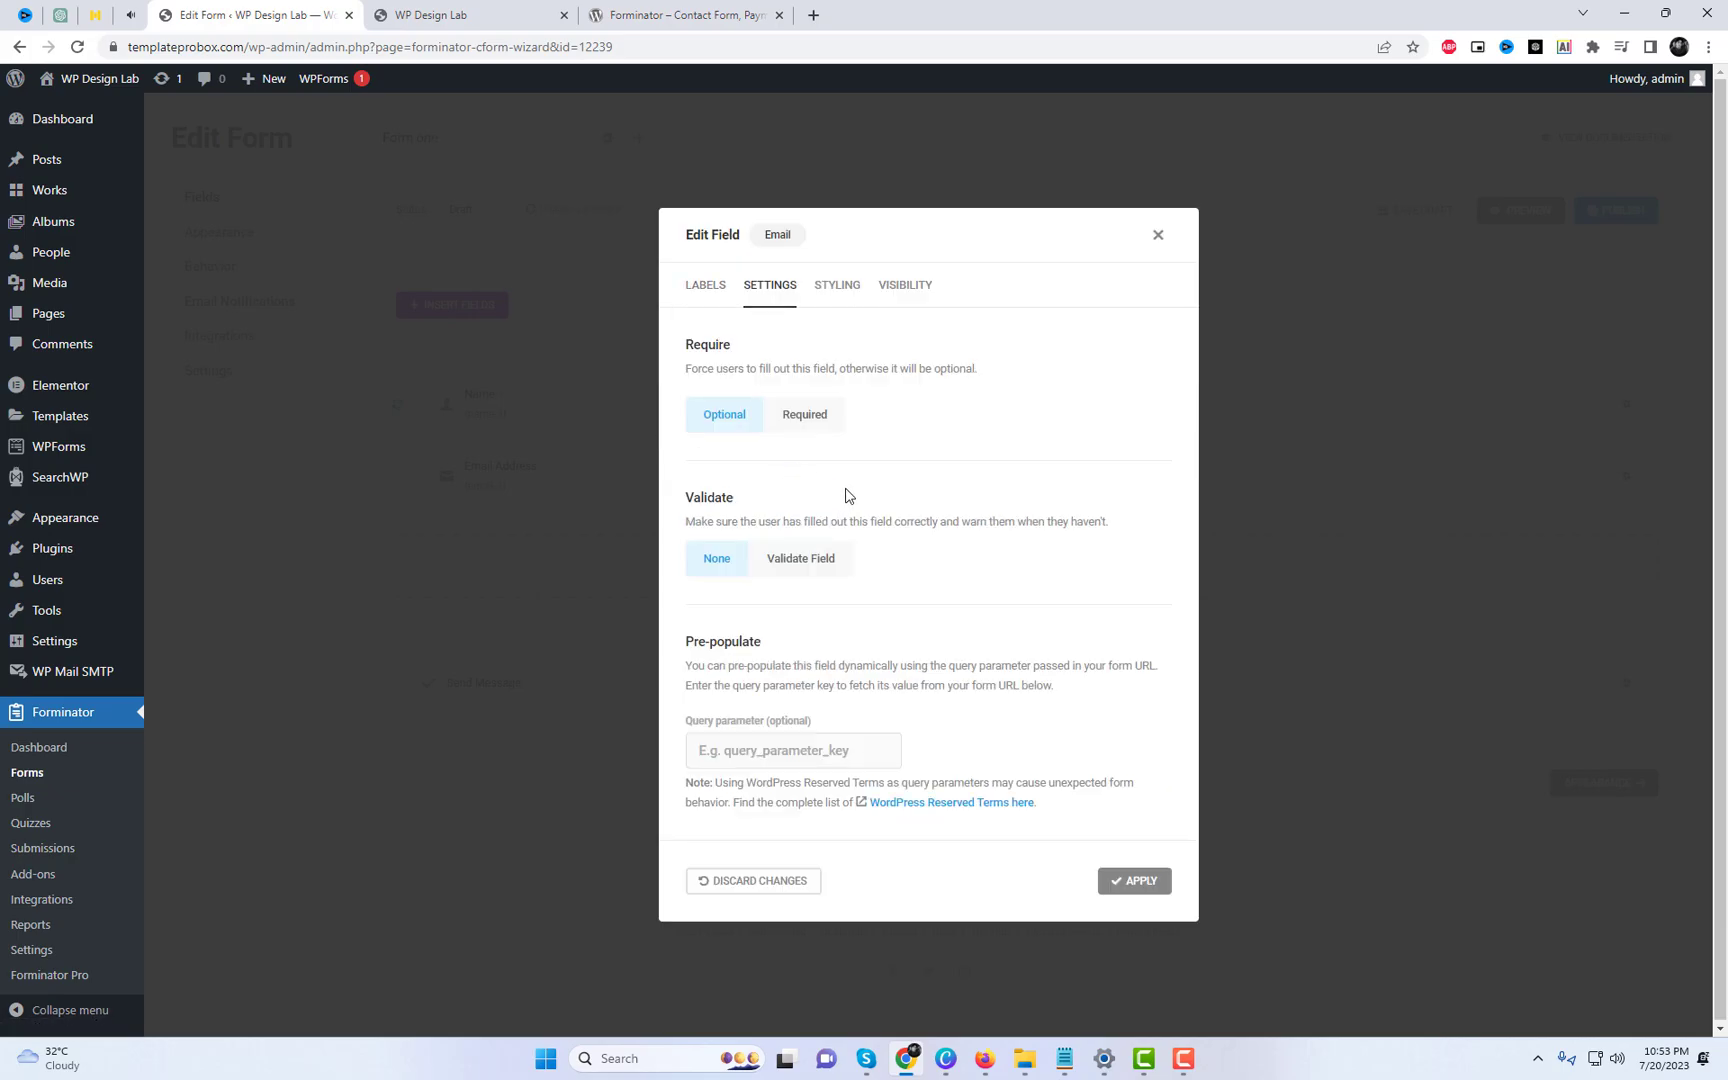
left_click(824, 429)
left_click(1121, 943)
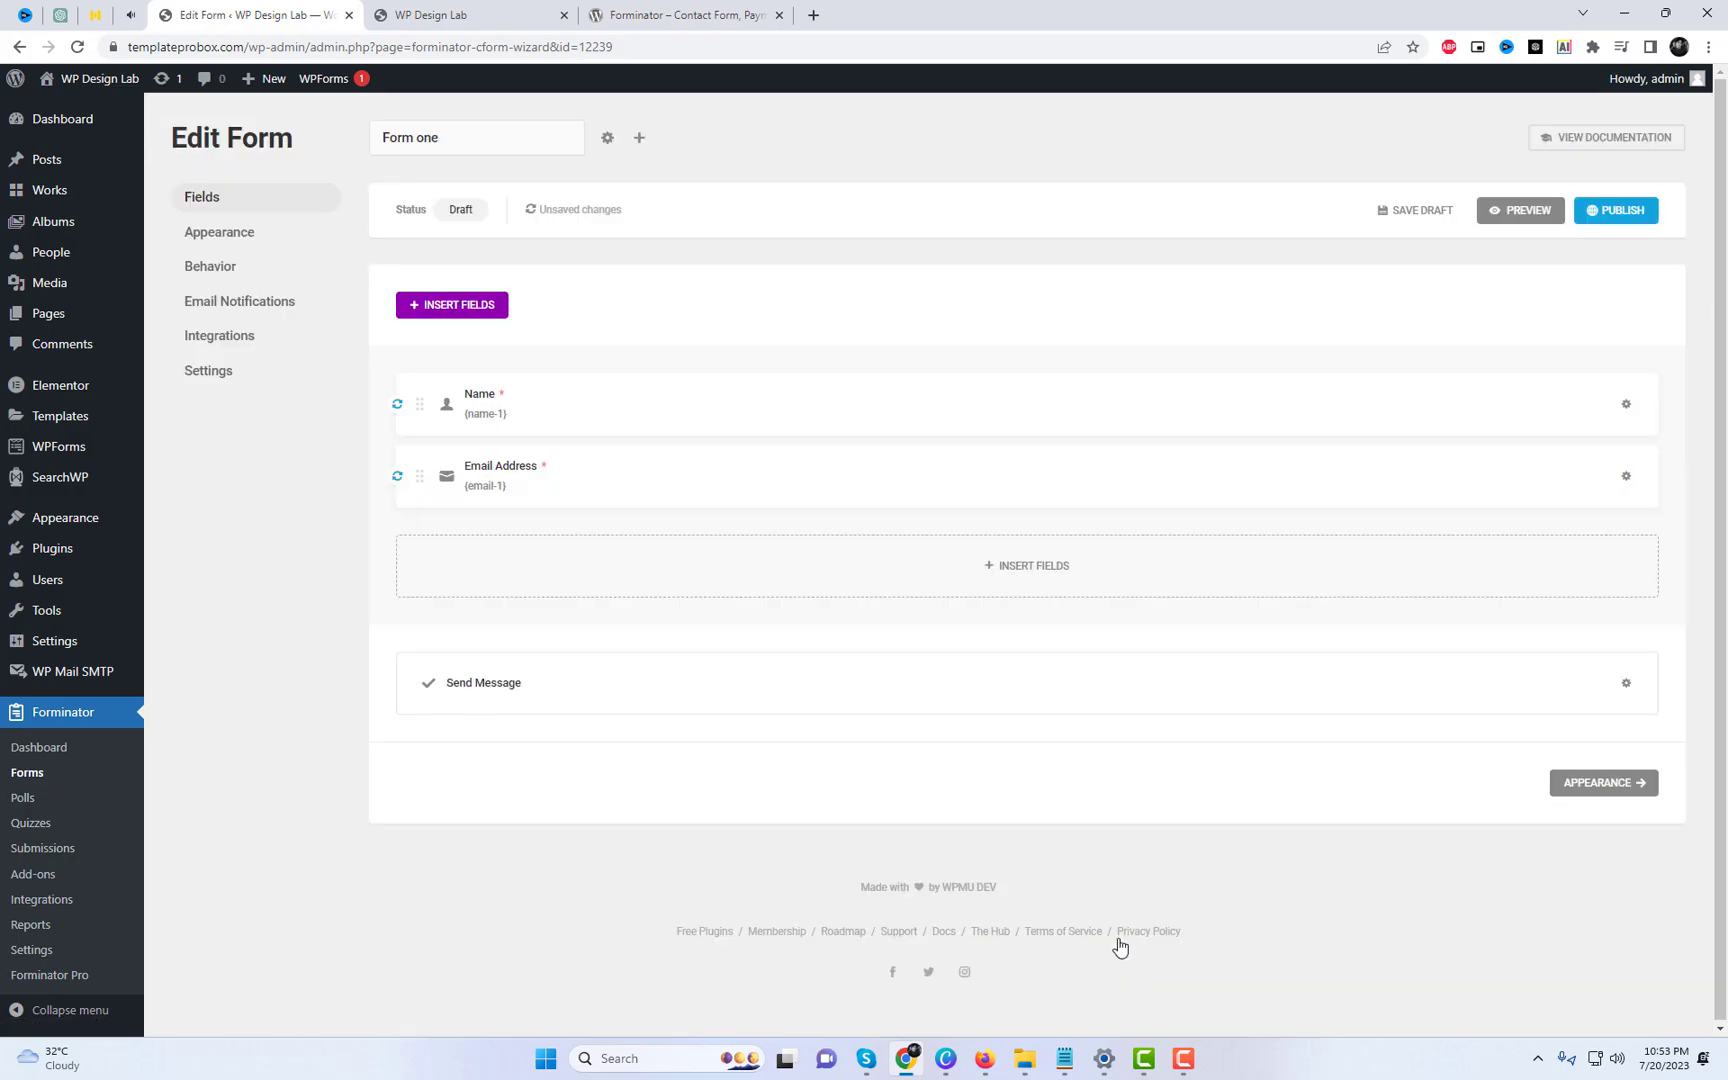
Step: Insert a Checkbox field and add Option 3 and Option 4 as extra choices
left_click(1023, 587)
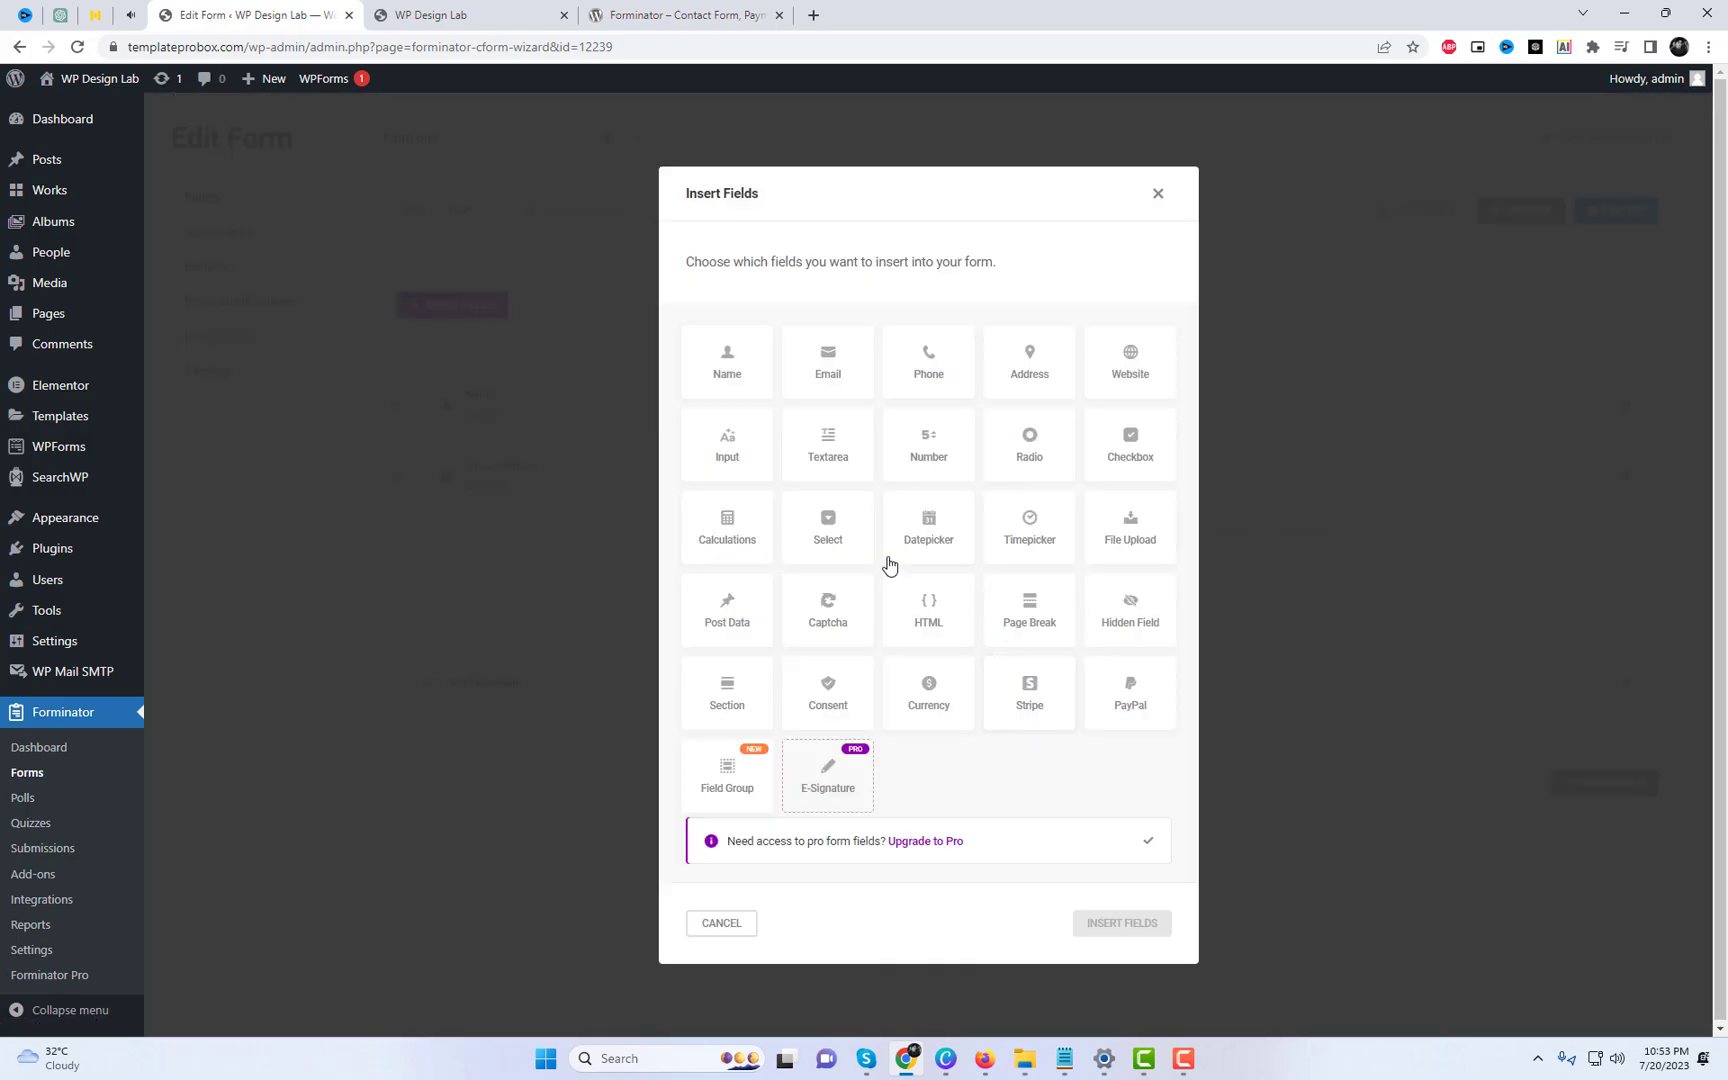
left_click(1131, 455)
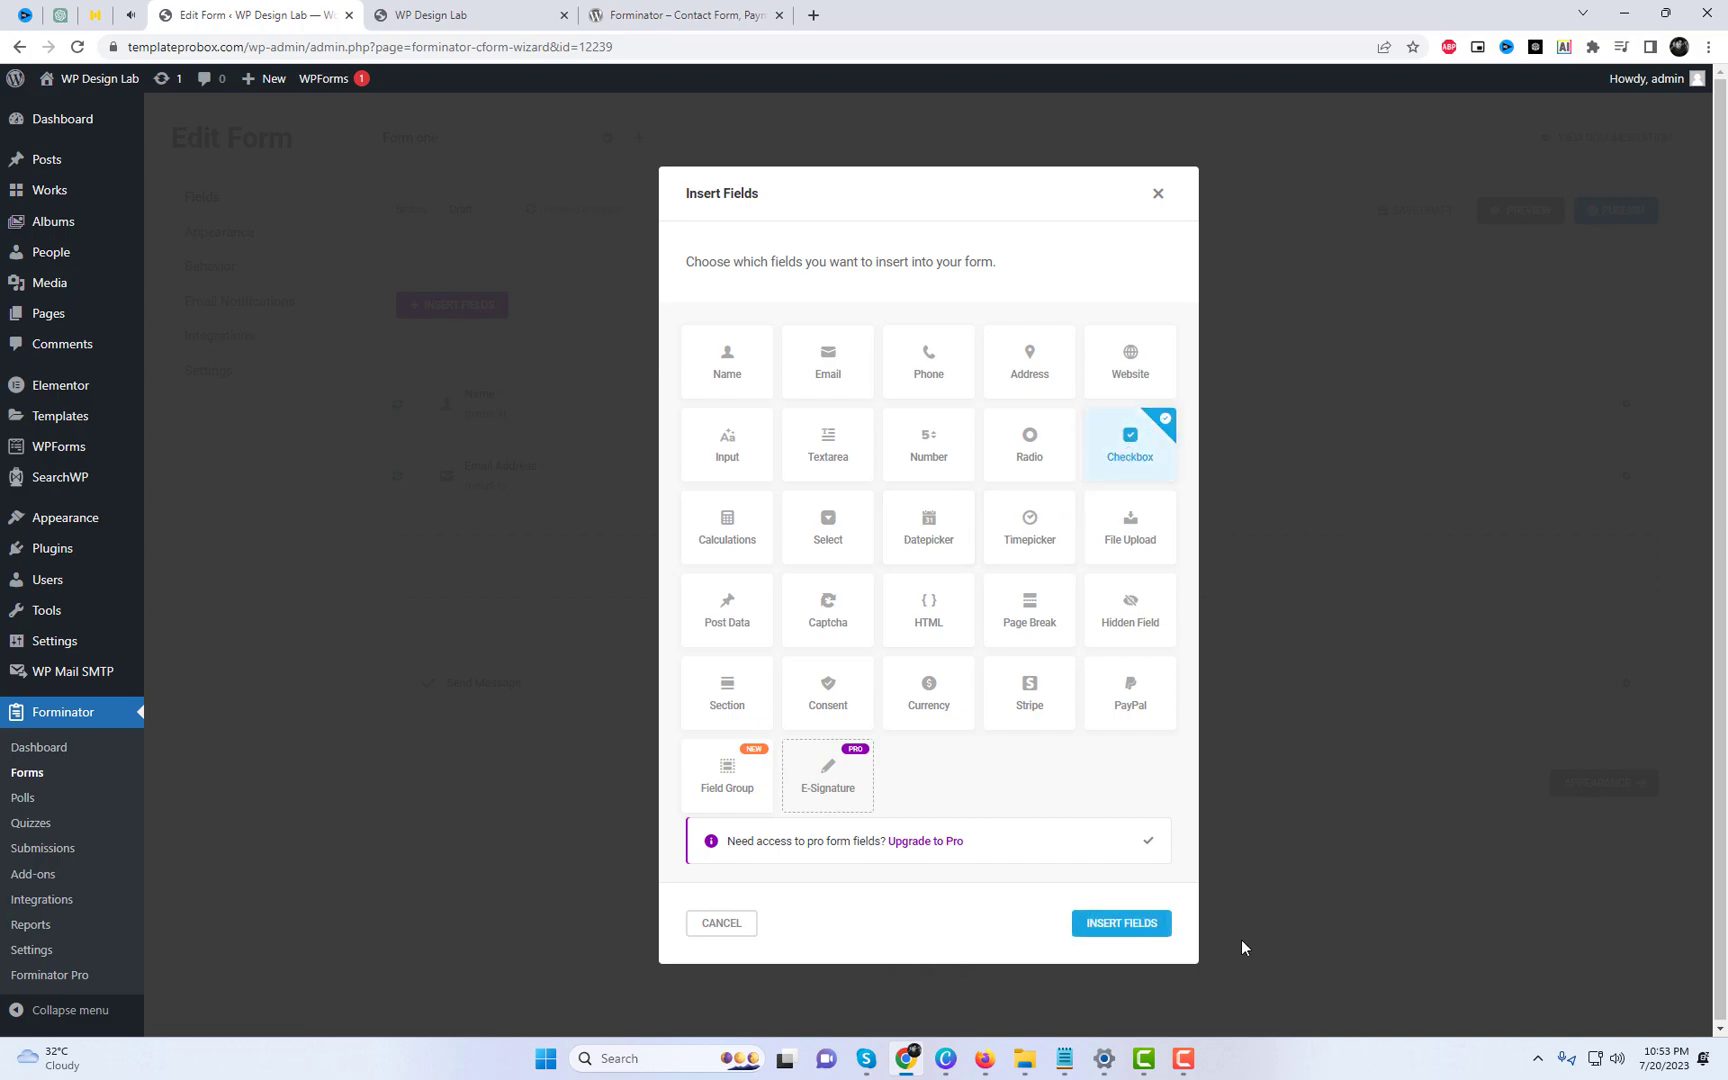
left_click(1122, 923)
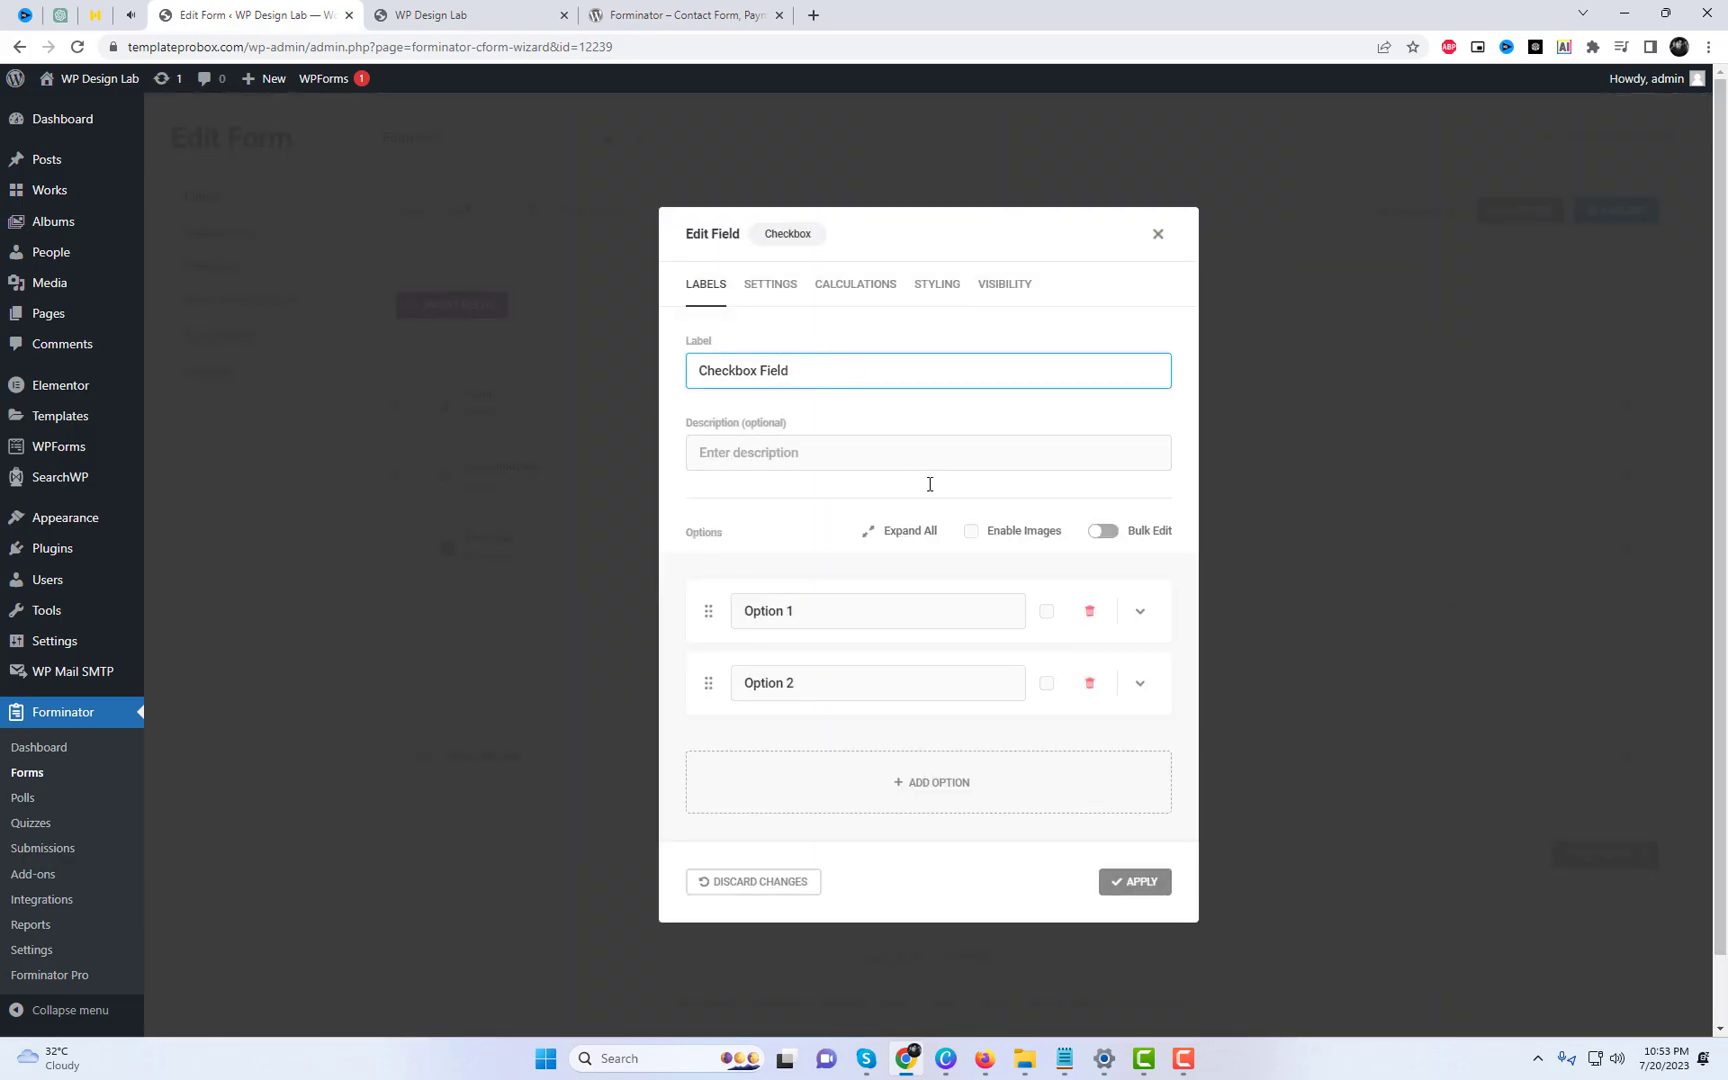
left_click(958, 804)
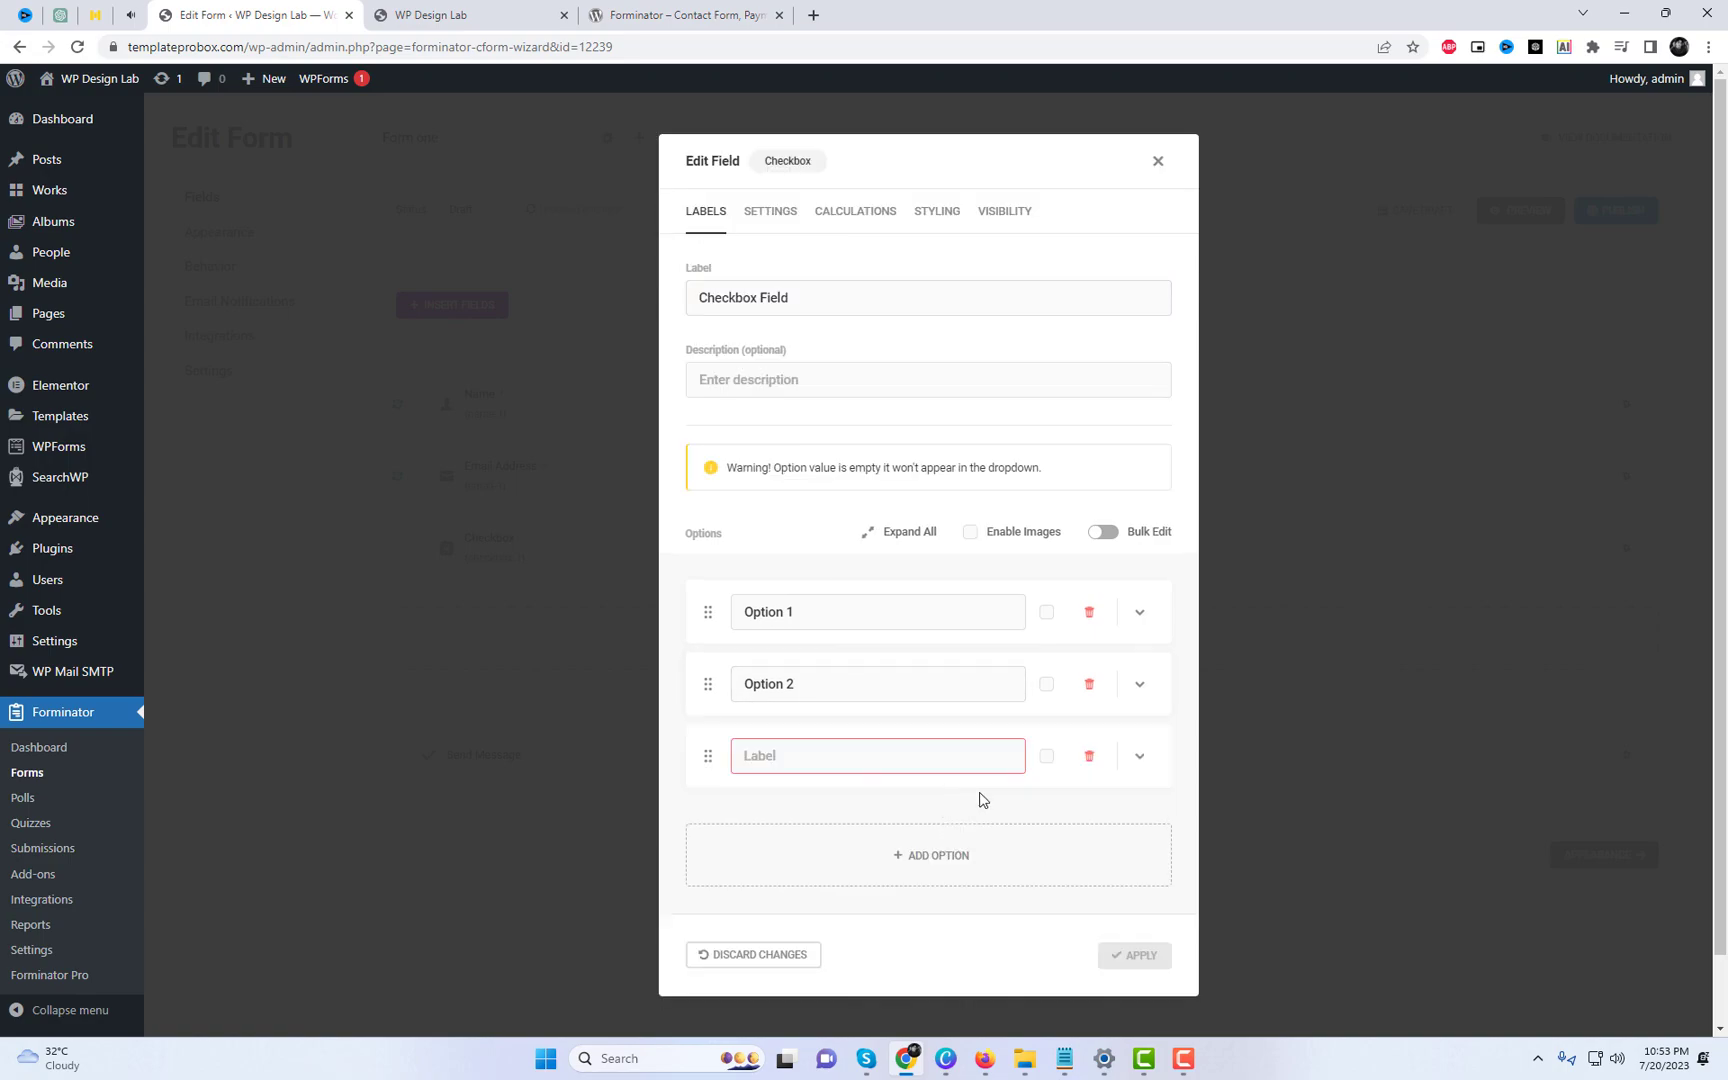
type("Option 3")
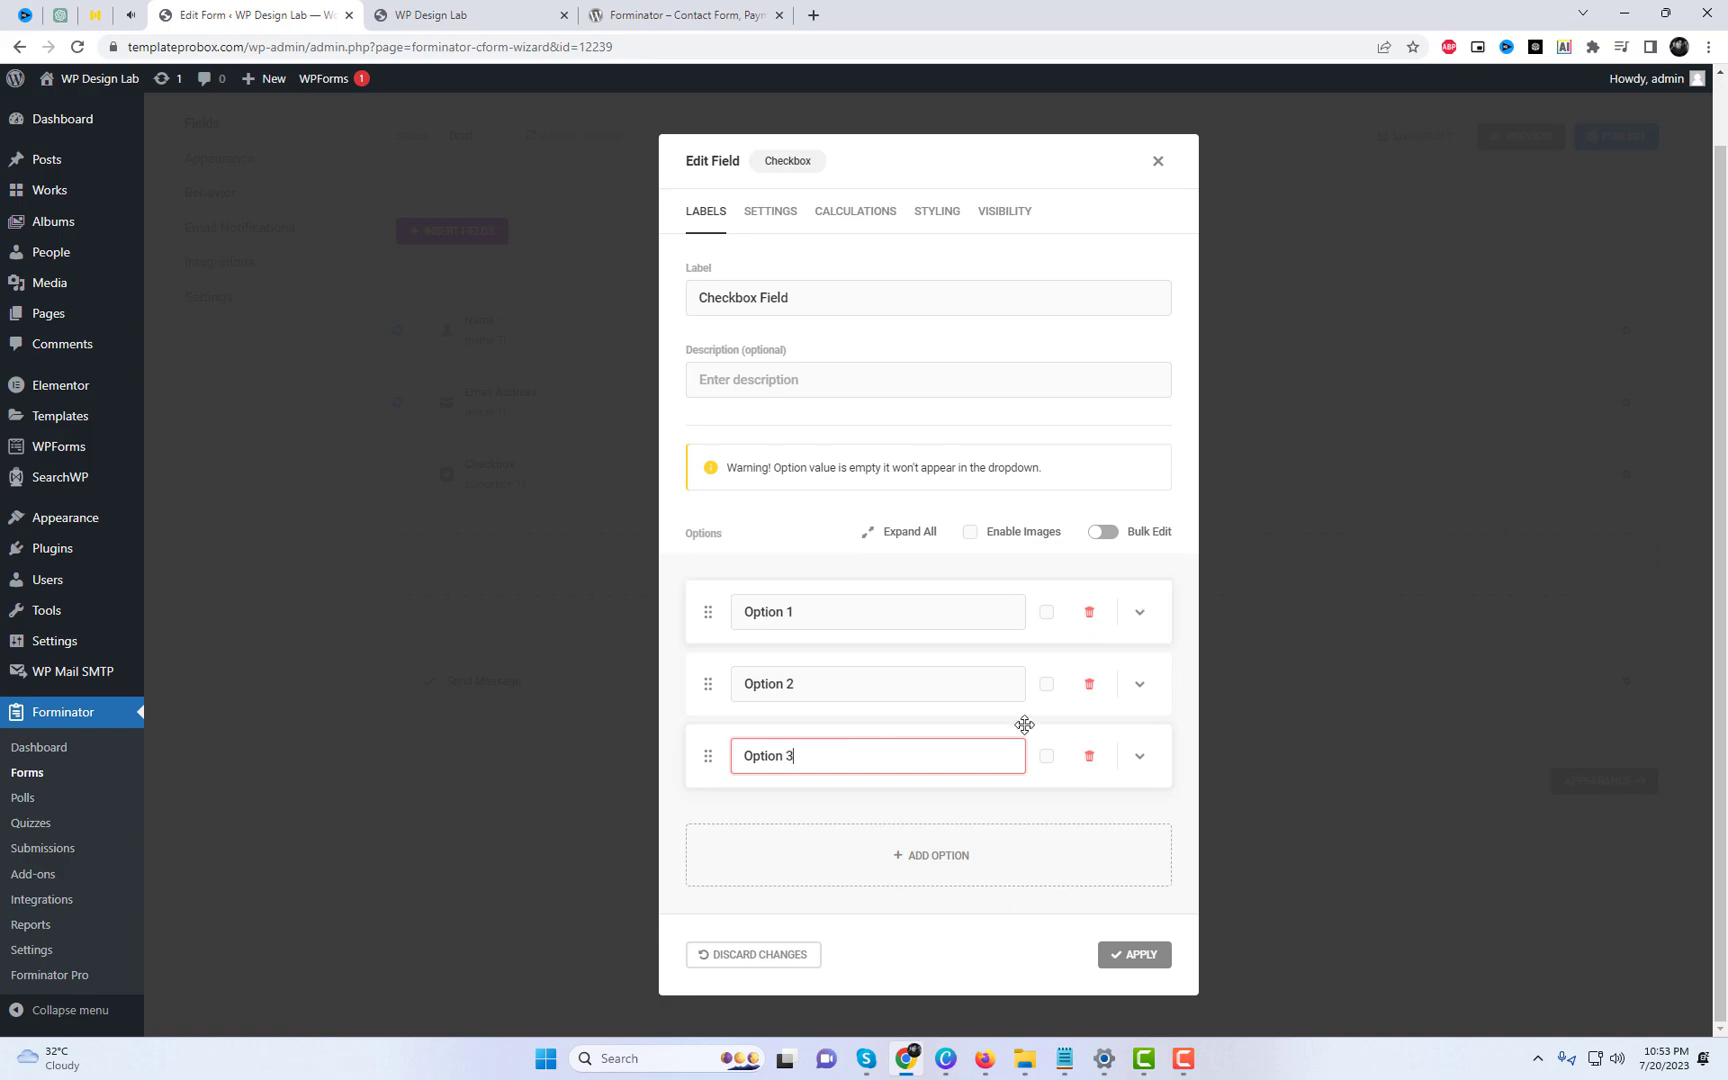
left_click(949, 851)
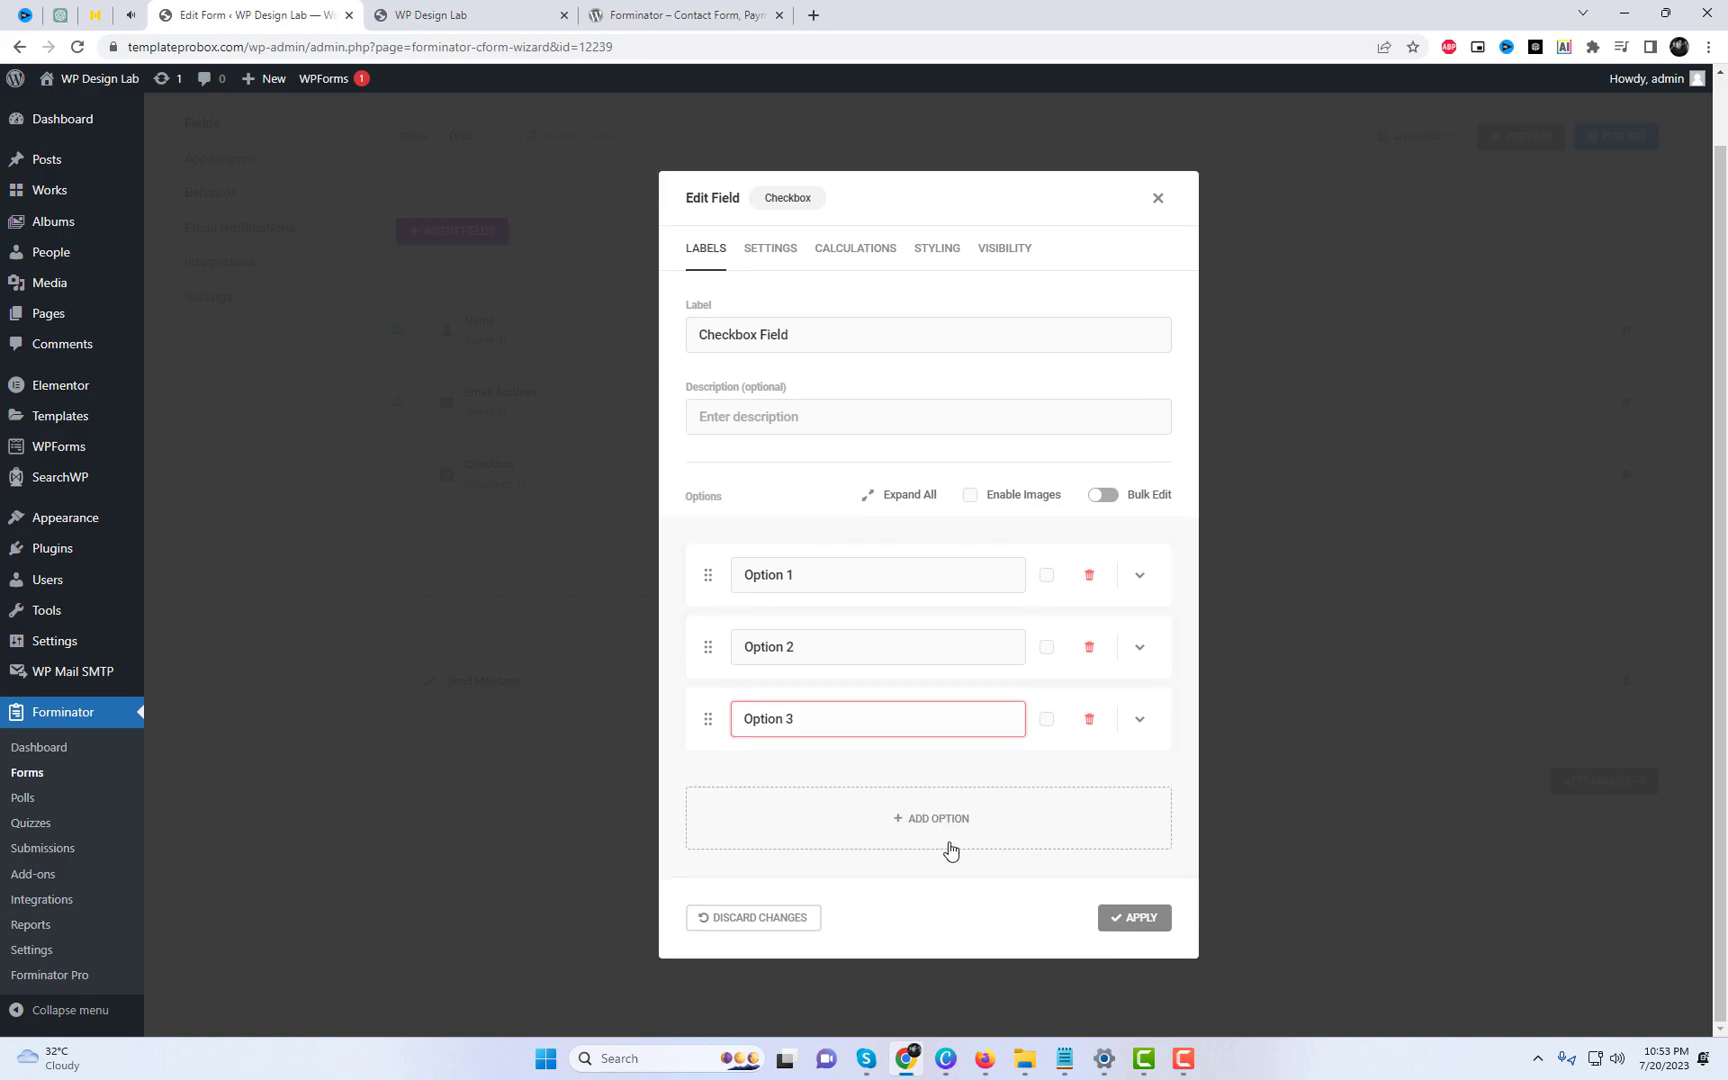
type("Option 4")
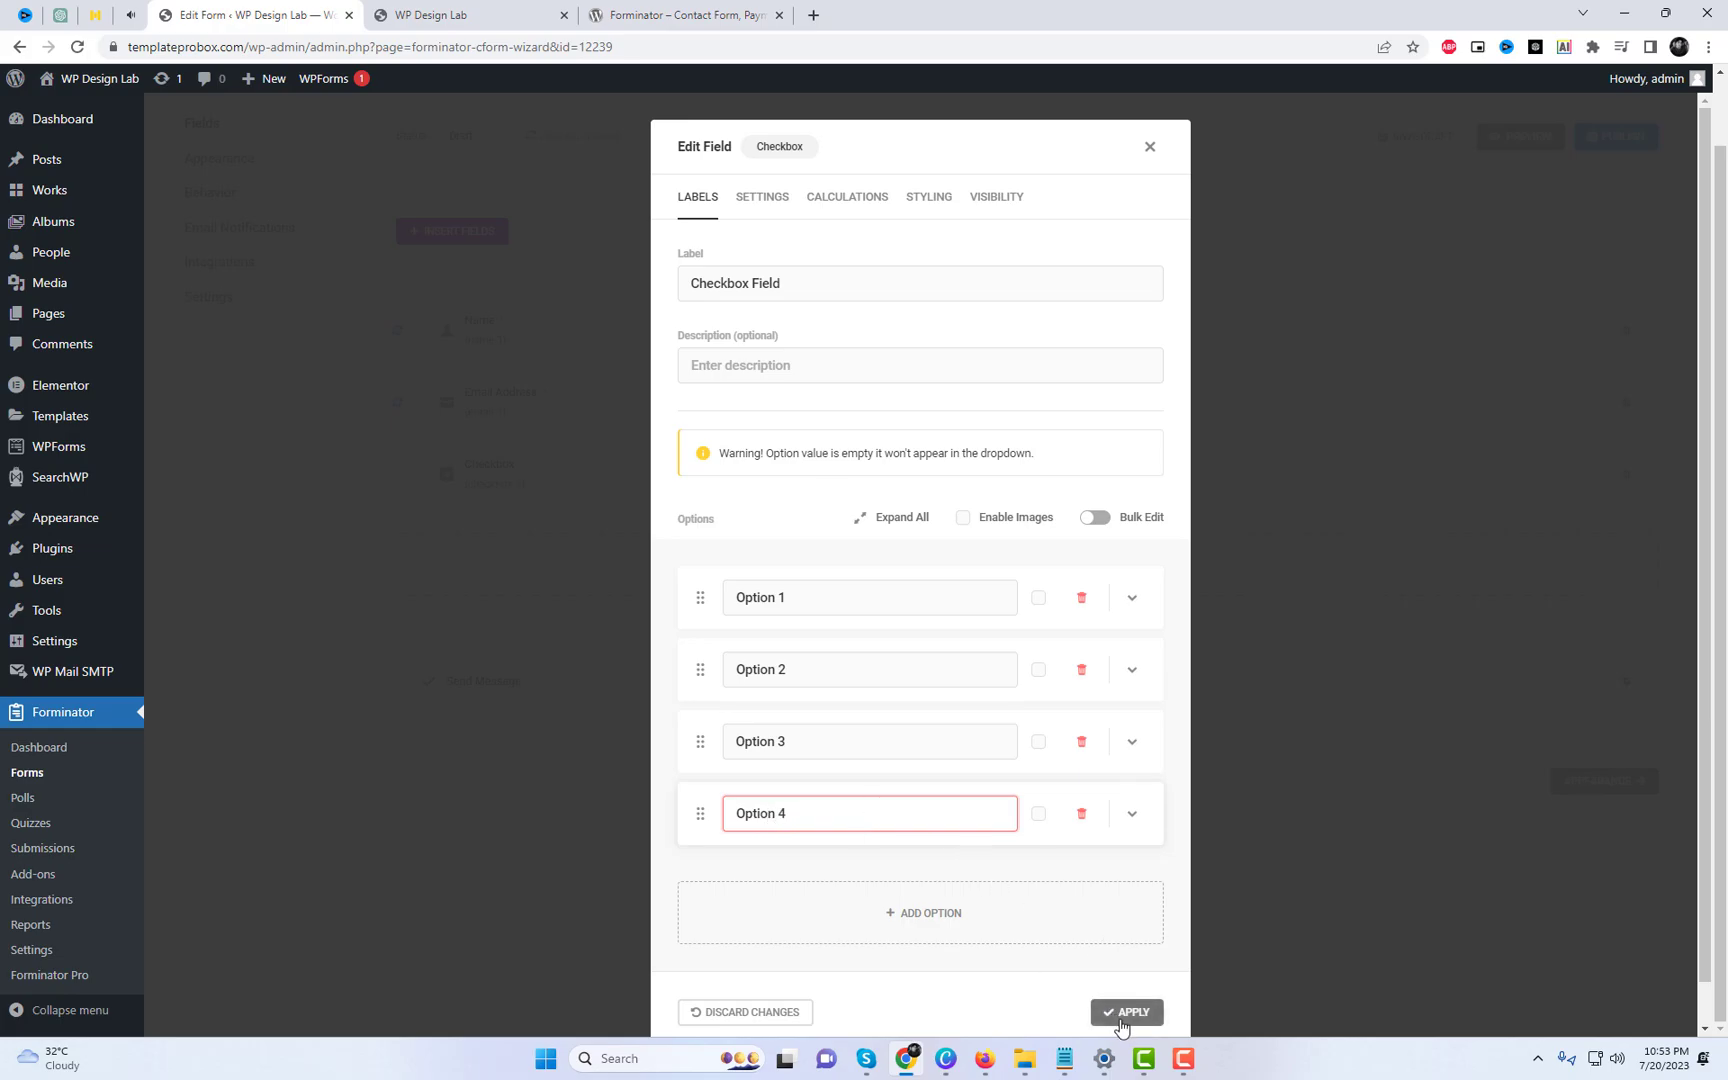
left_click(1110, 1008)
Step: Save the checkbox and insert a Datepicker field, trying the Dropdowns and Text input types
left_click(1133, 962)
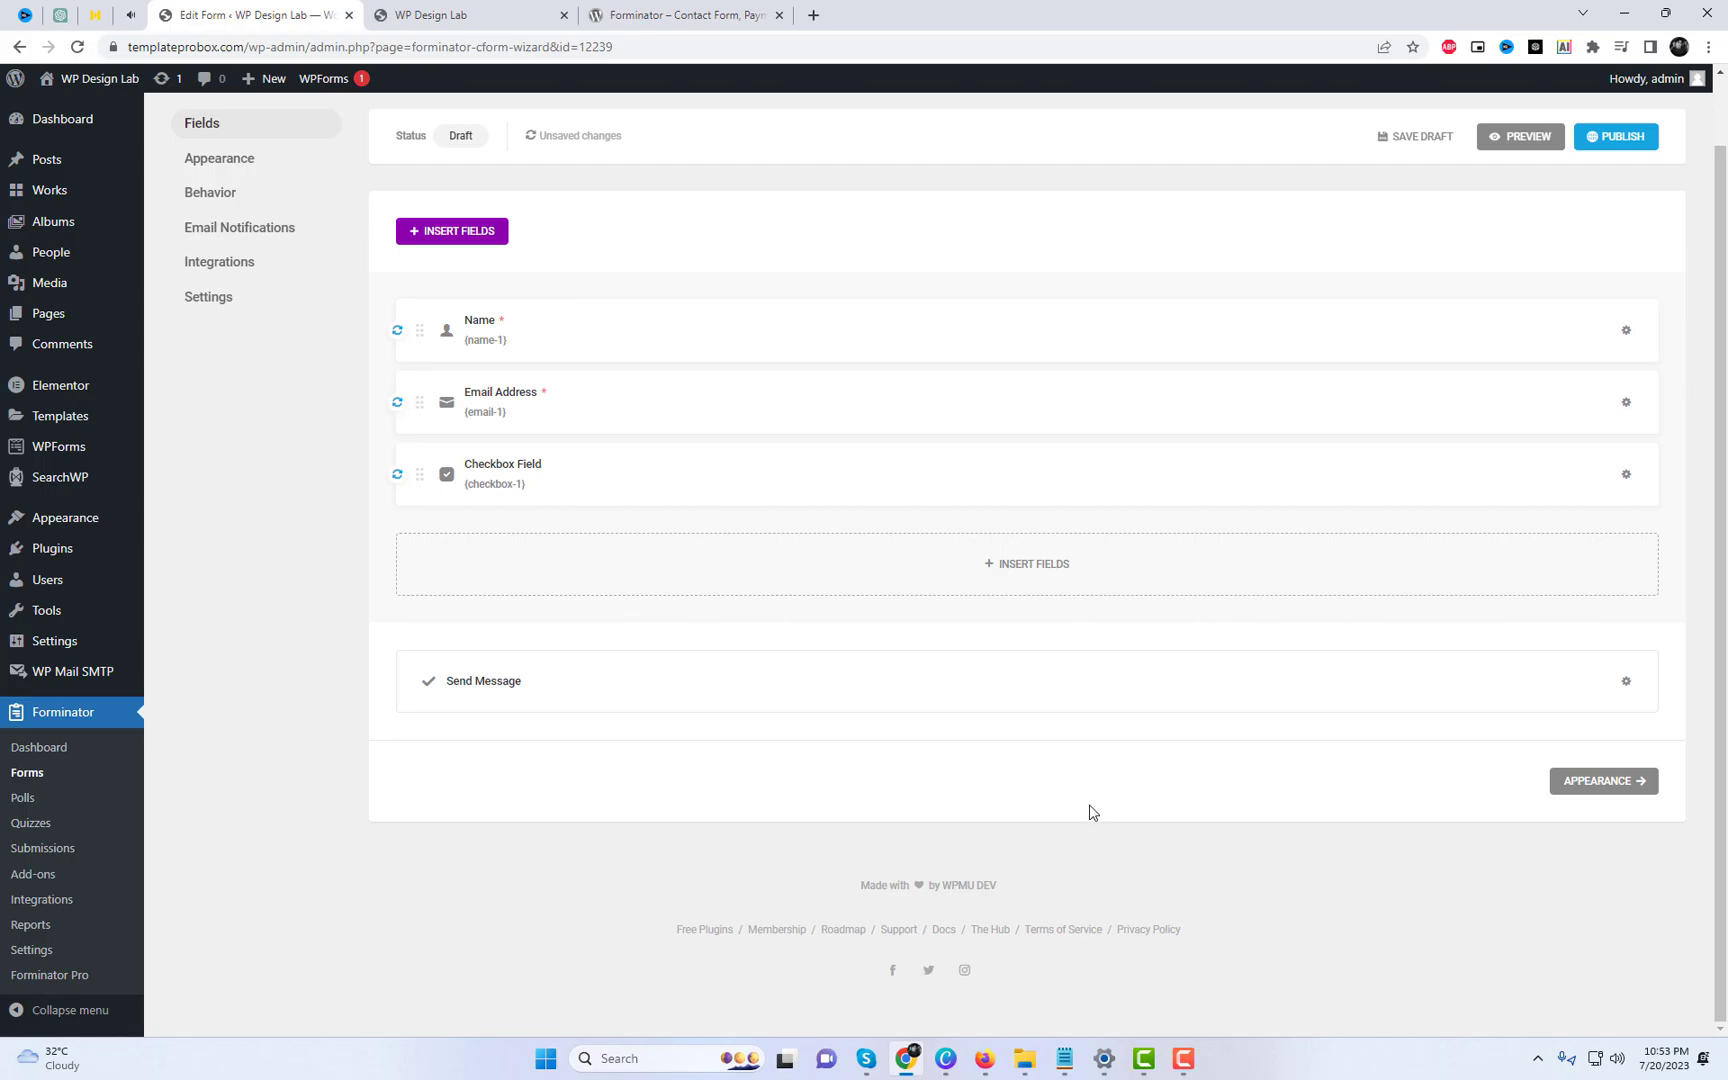
left_click(1024, 579)
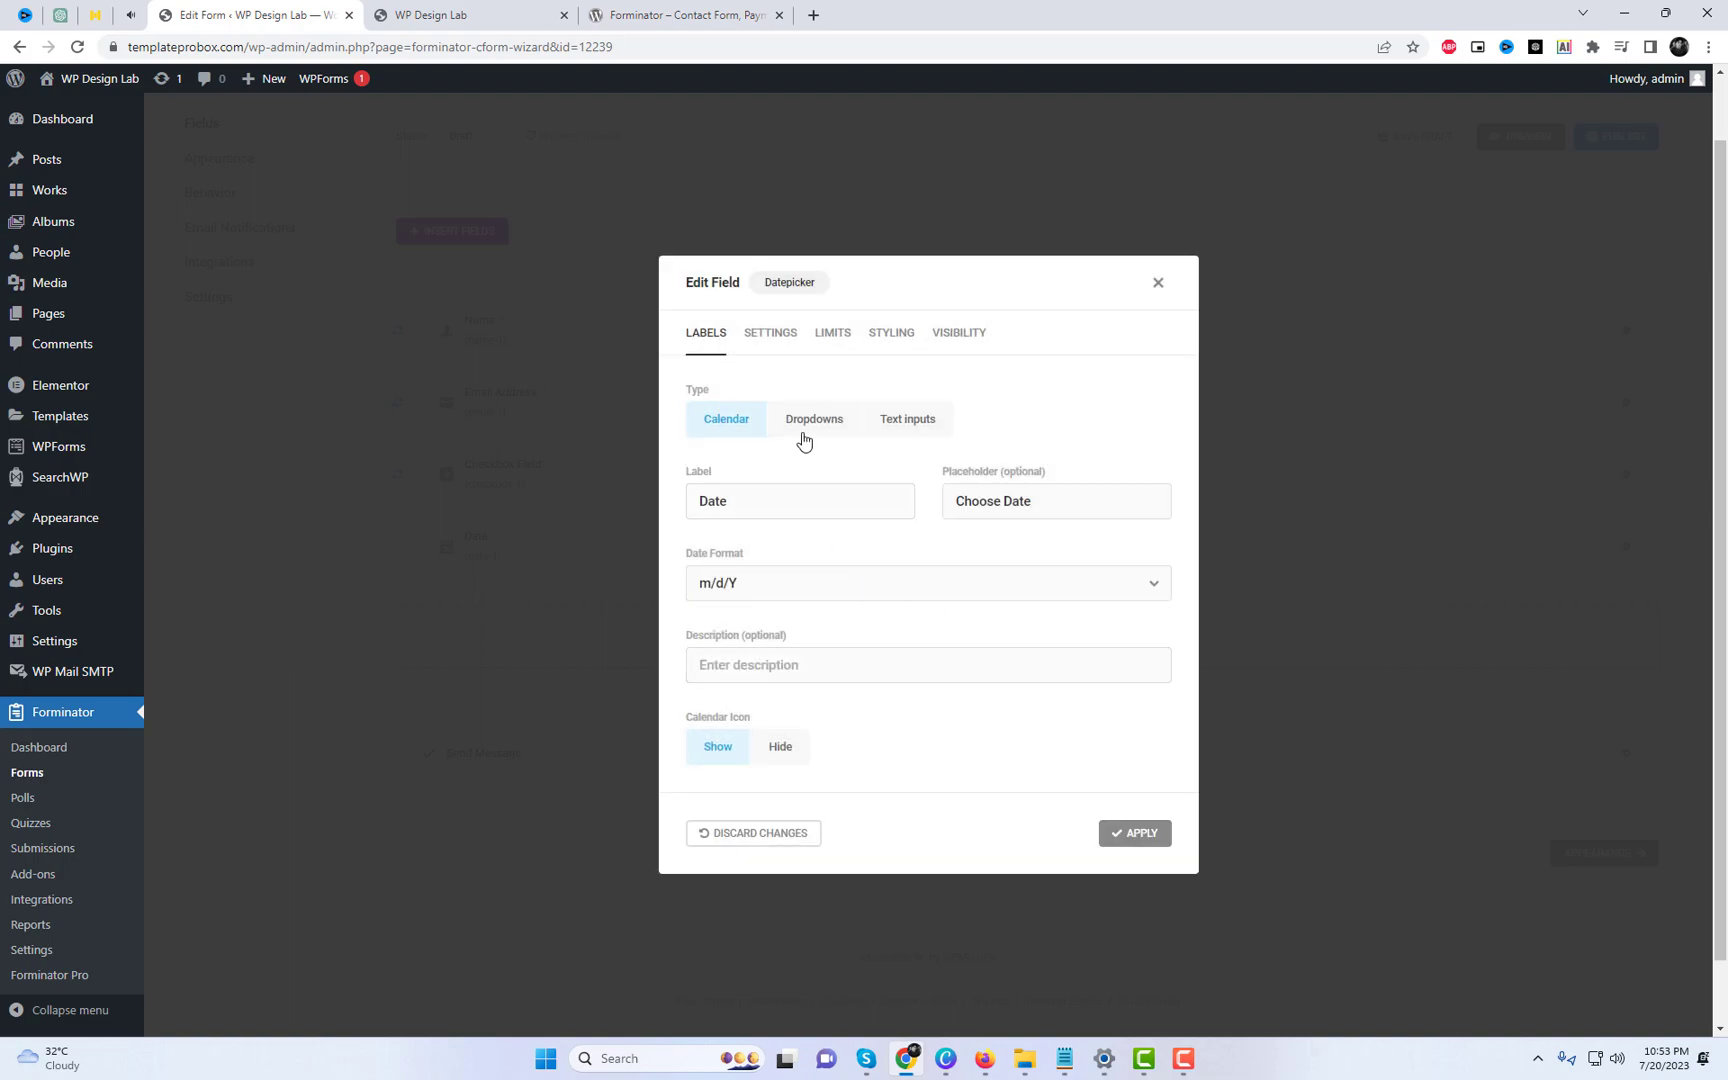
left_click(825, 425)
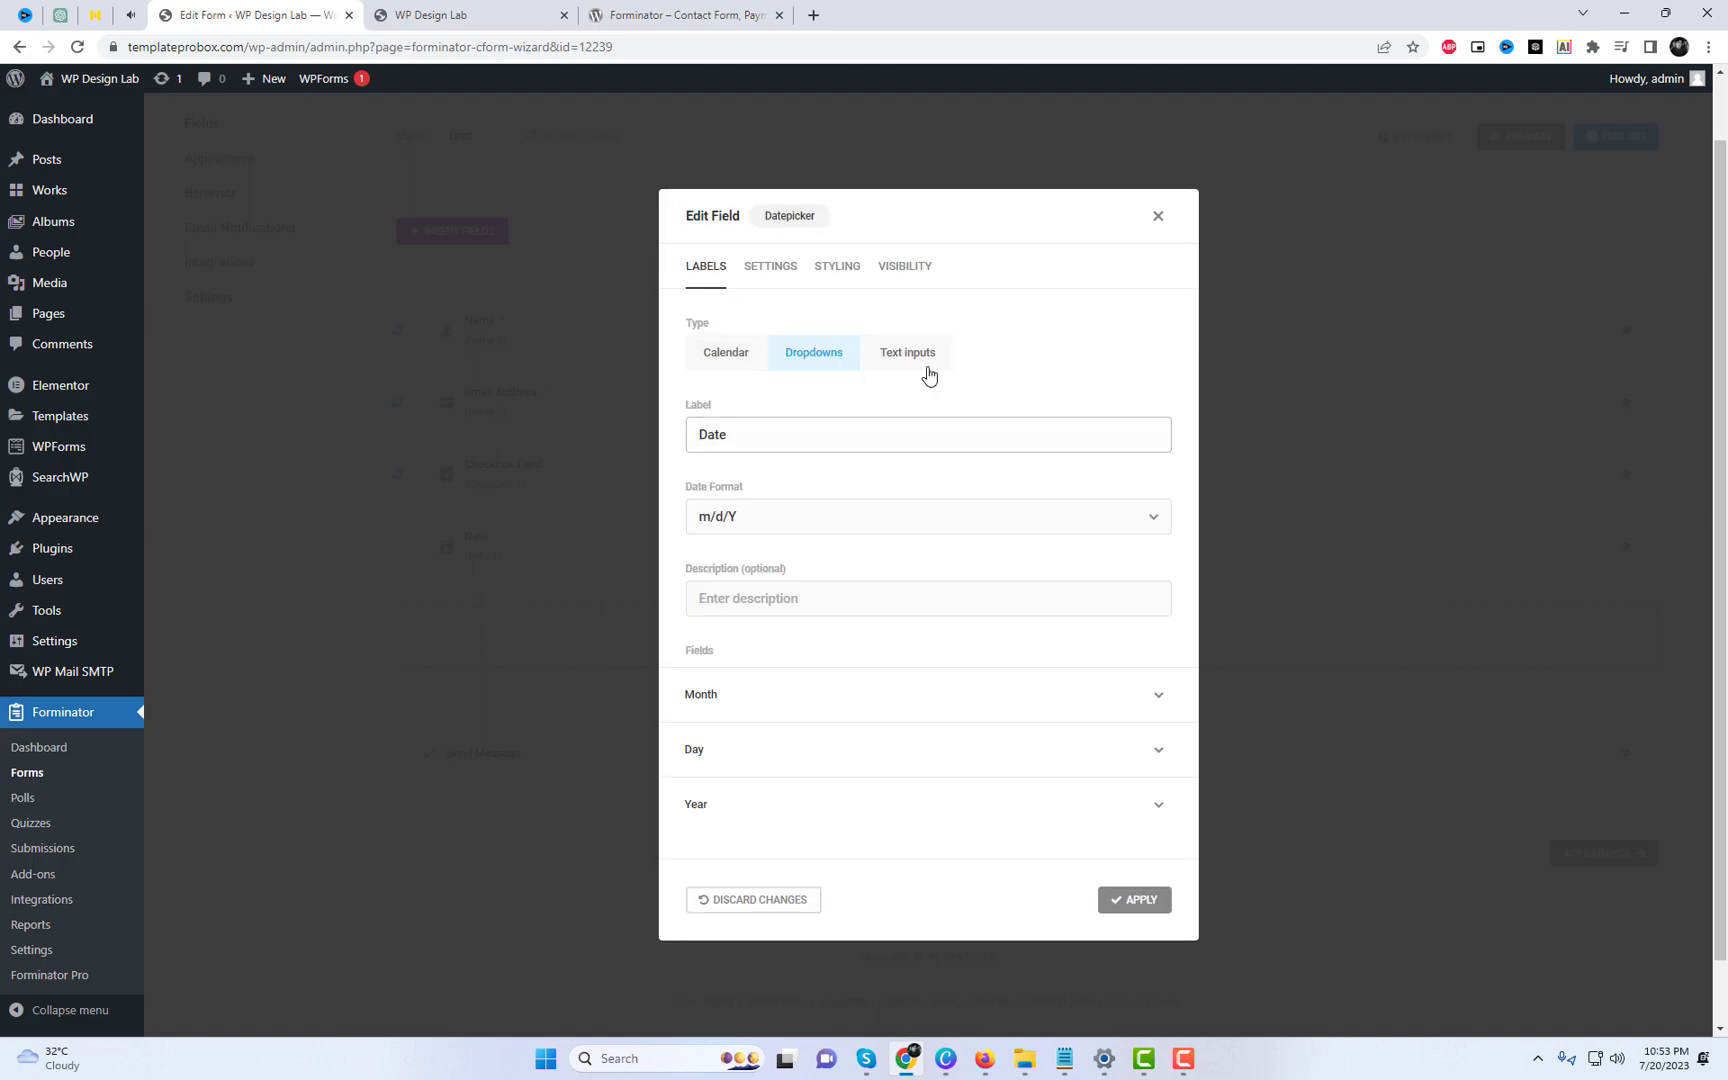
left_click(926, 373)
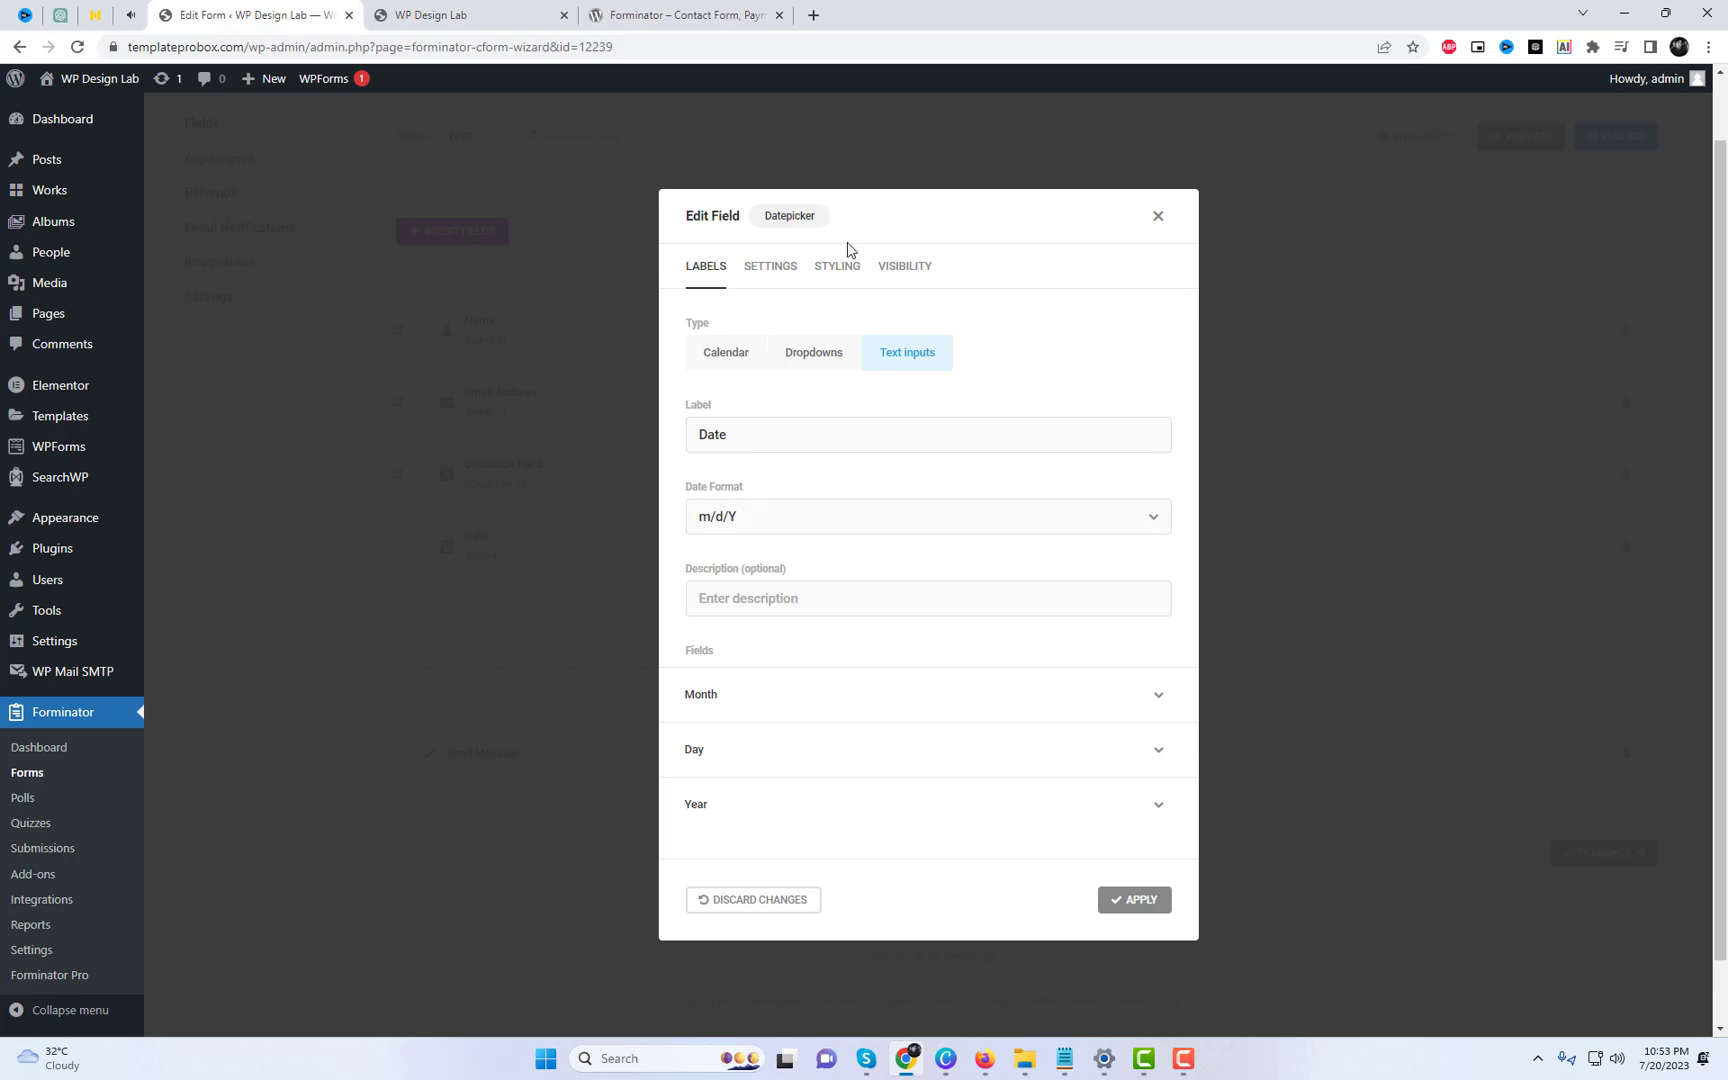
Step: Set the date field back to Calendar style, keep it optional, and apply
left_click(726, 354)
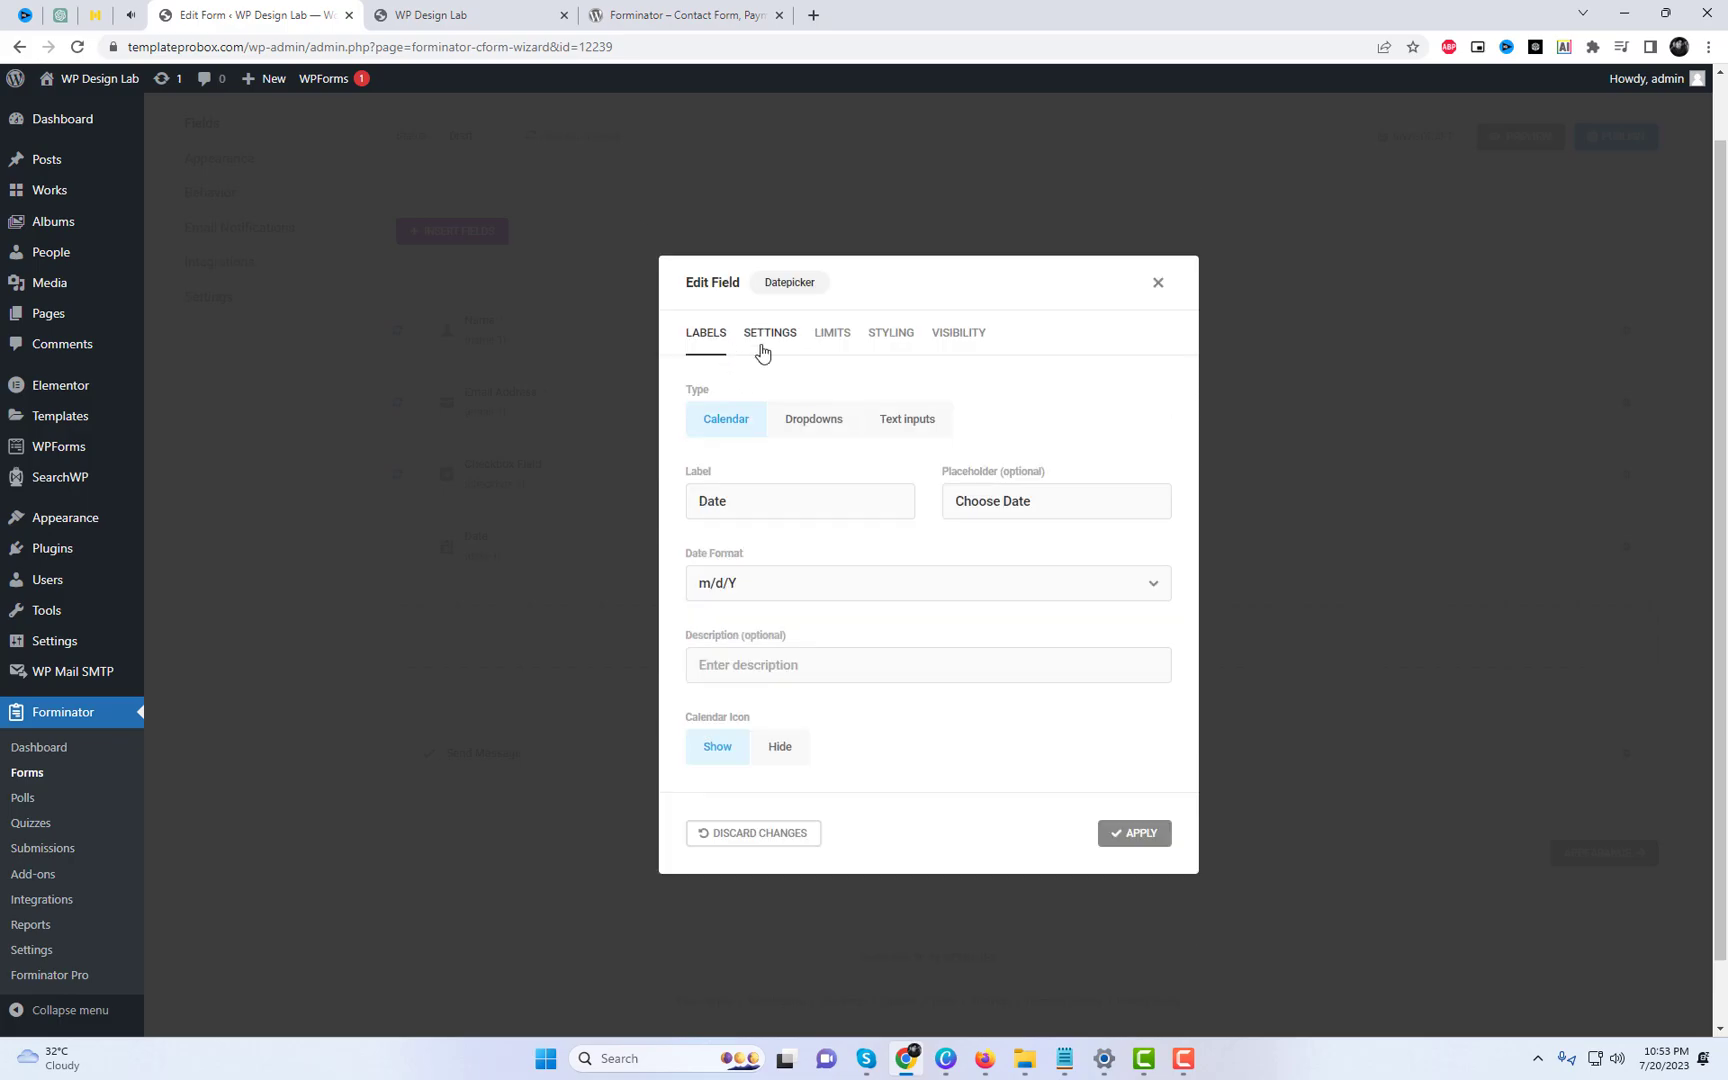
left_click(811, 433)
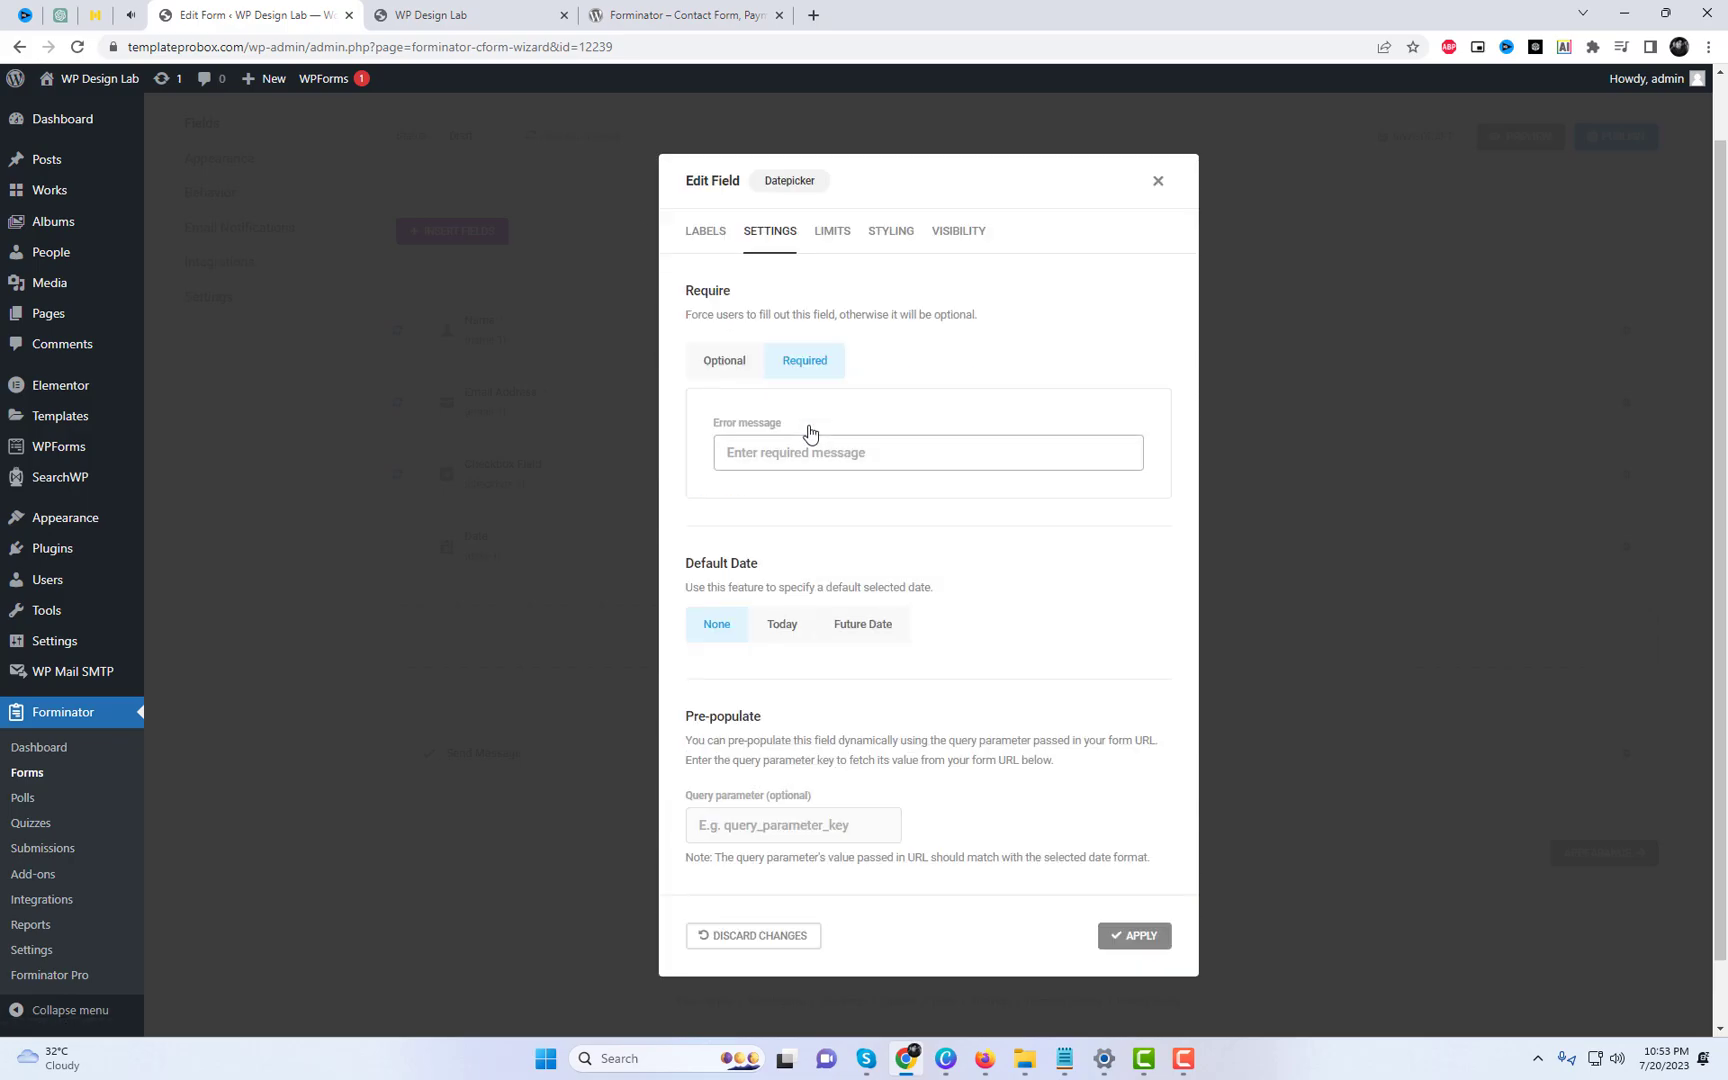
left_click(741, 359)
left_click(1141, 871)
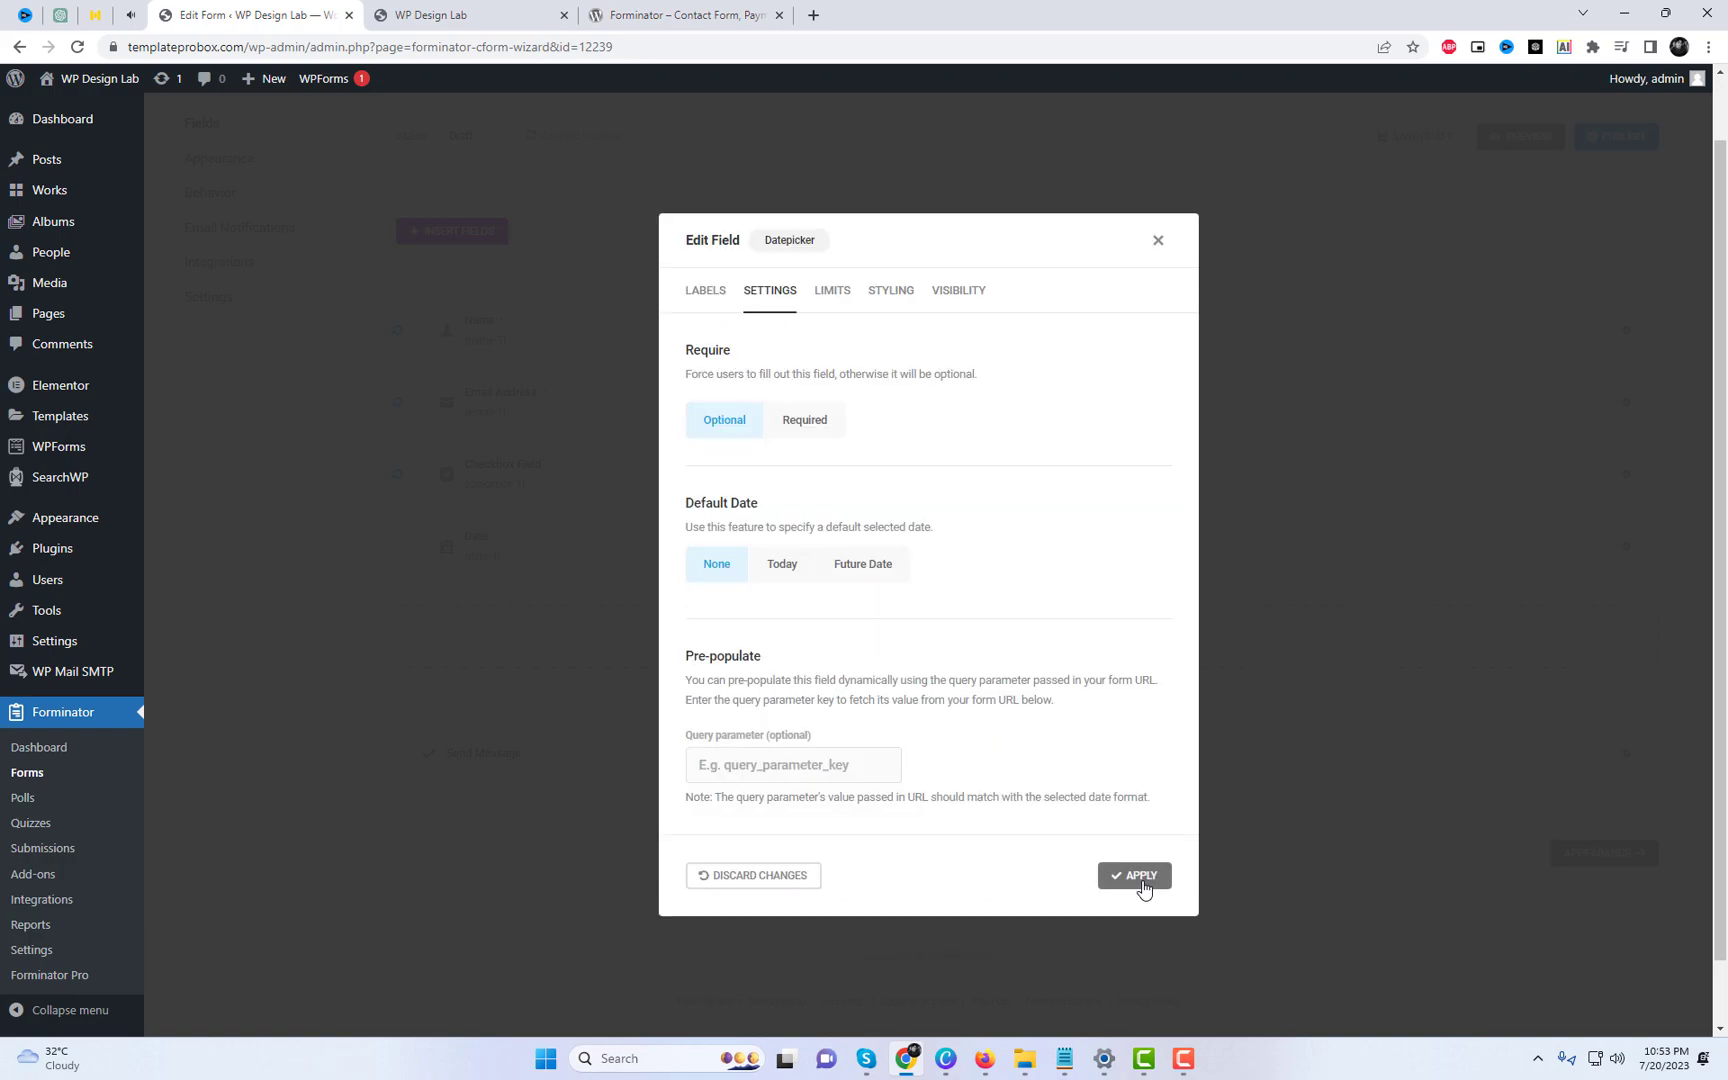
Step: Insert a Select field labelled 'Select Field' below the Date field
left_click(1047, 639)
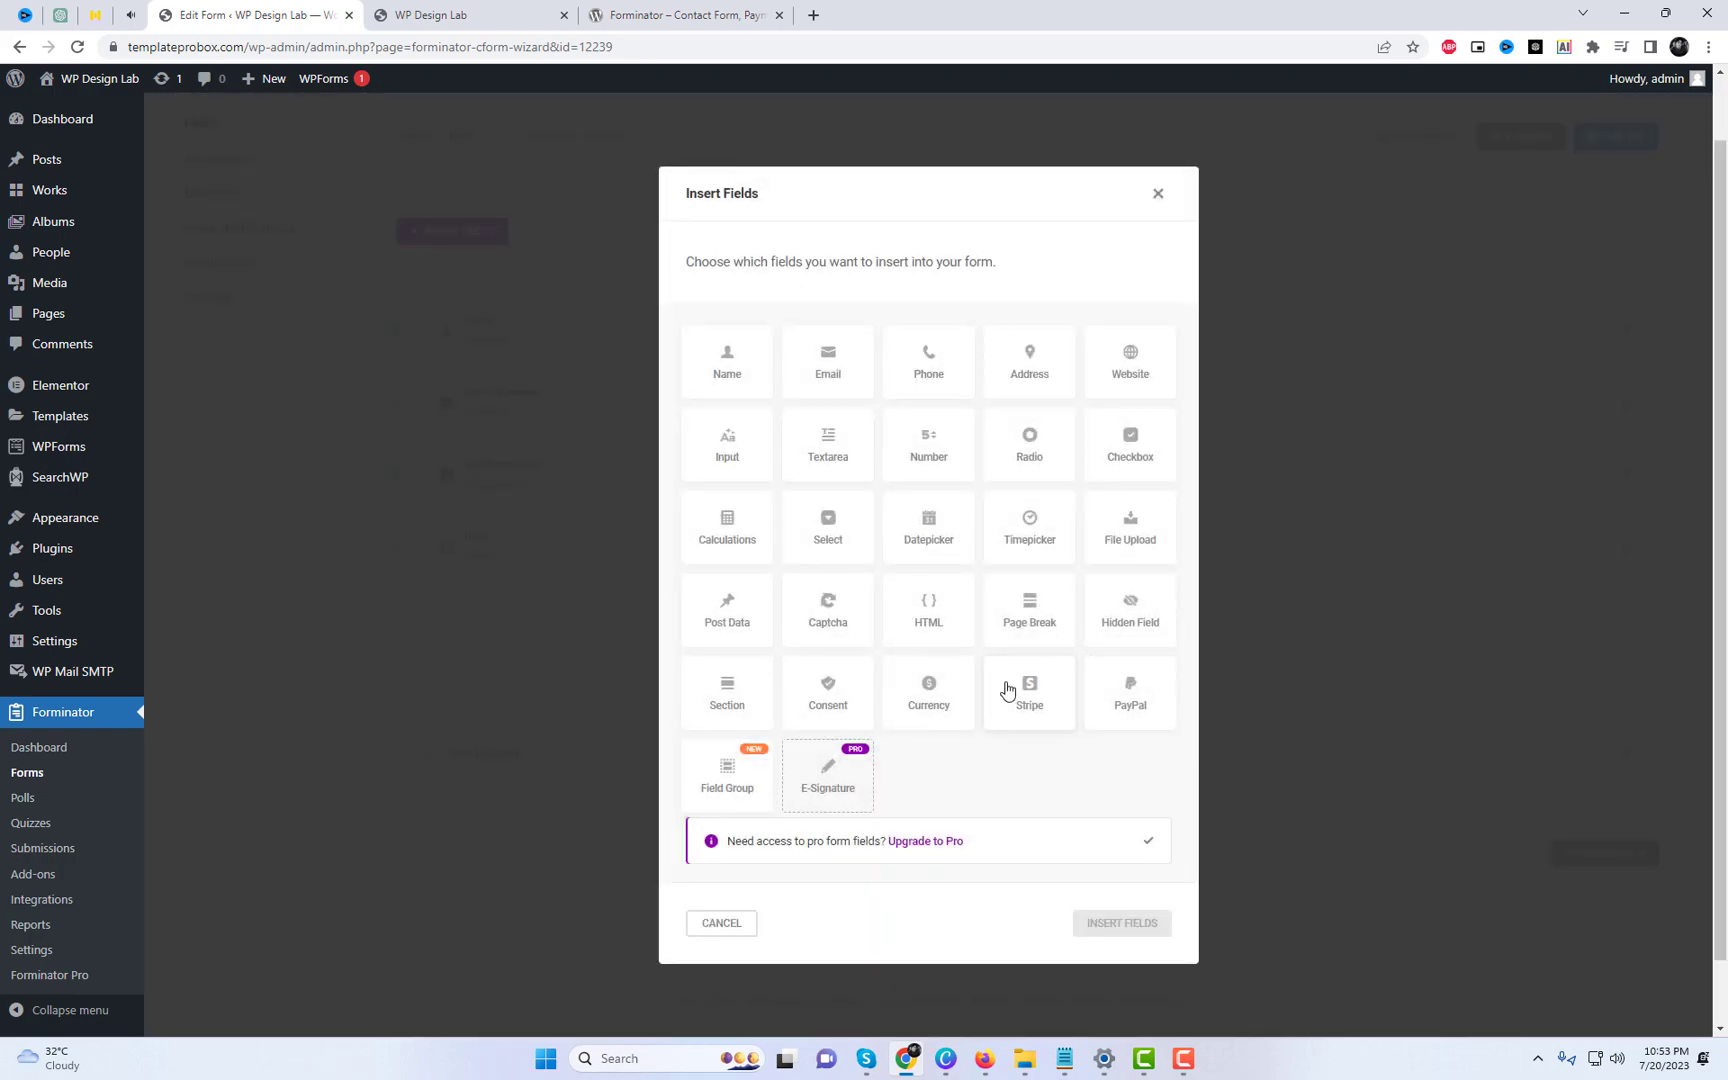
left_click(828, 538)
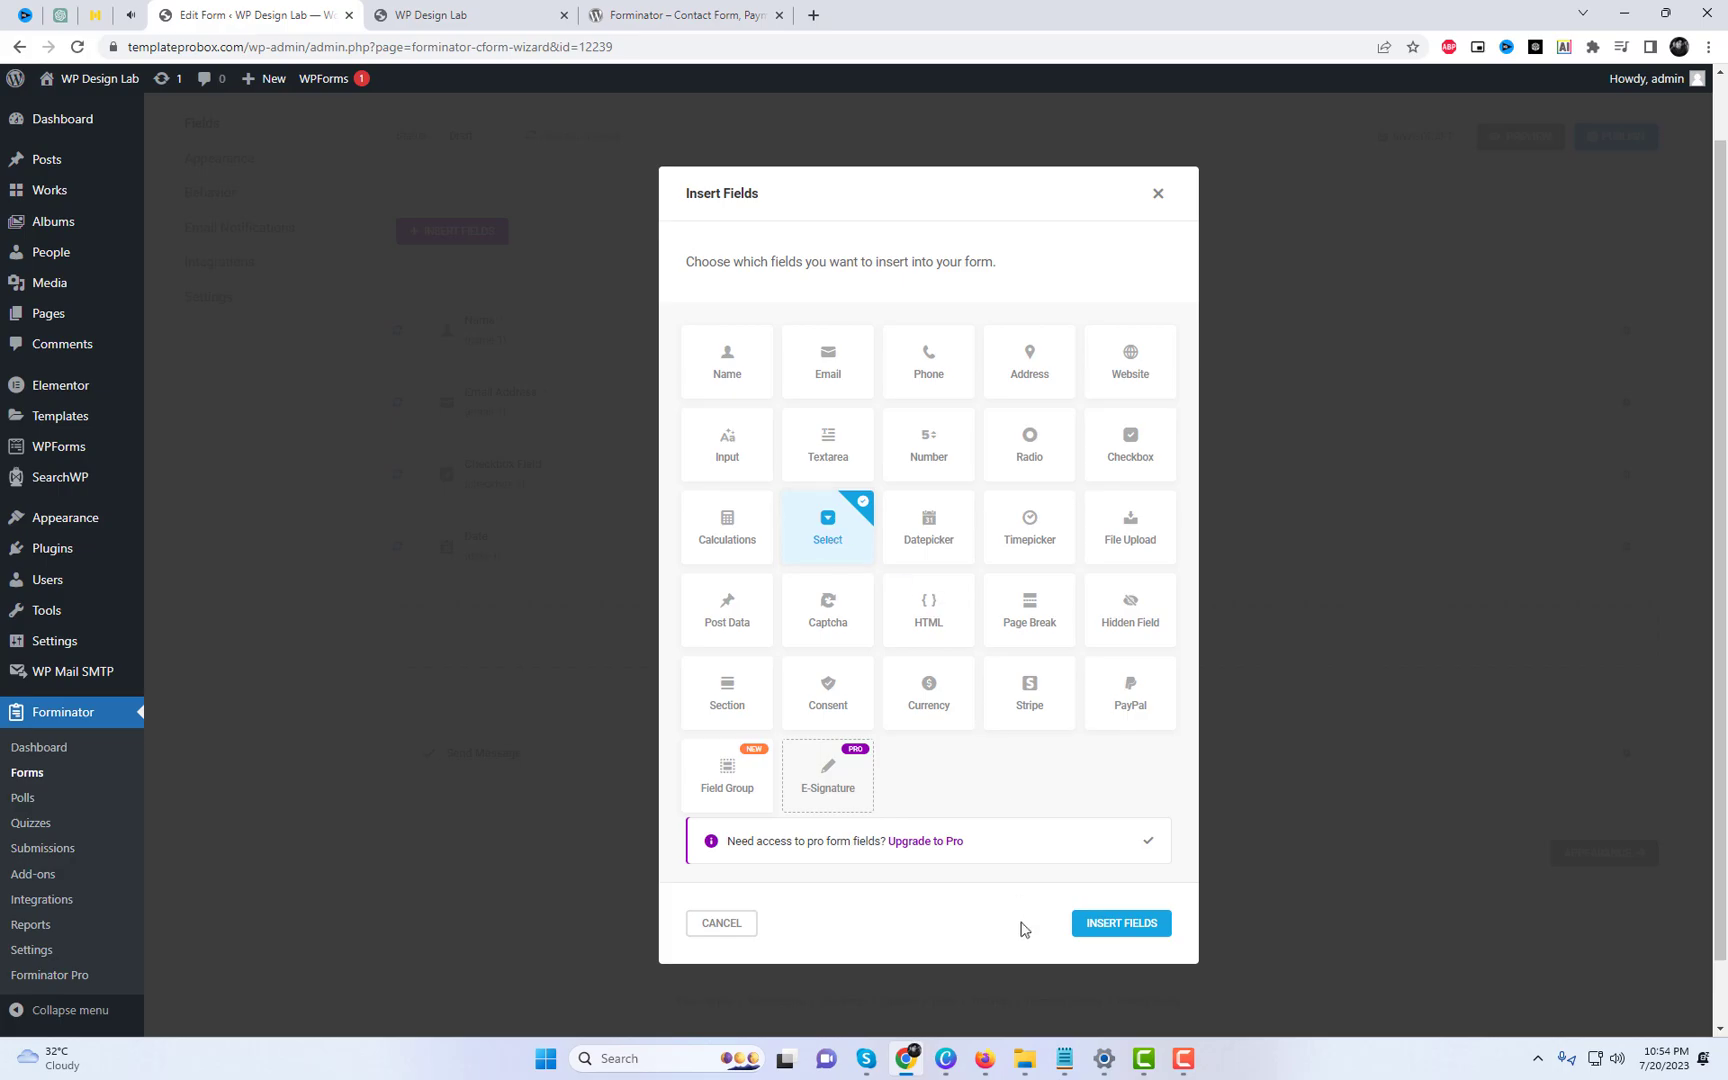
left_click(1099, 932)
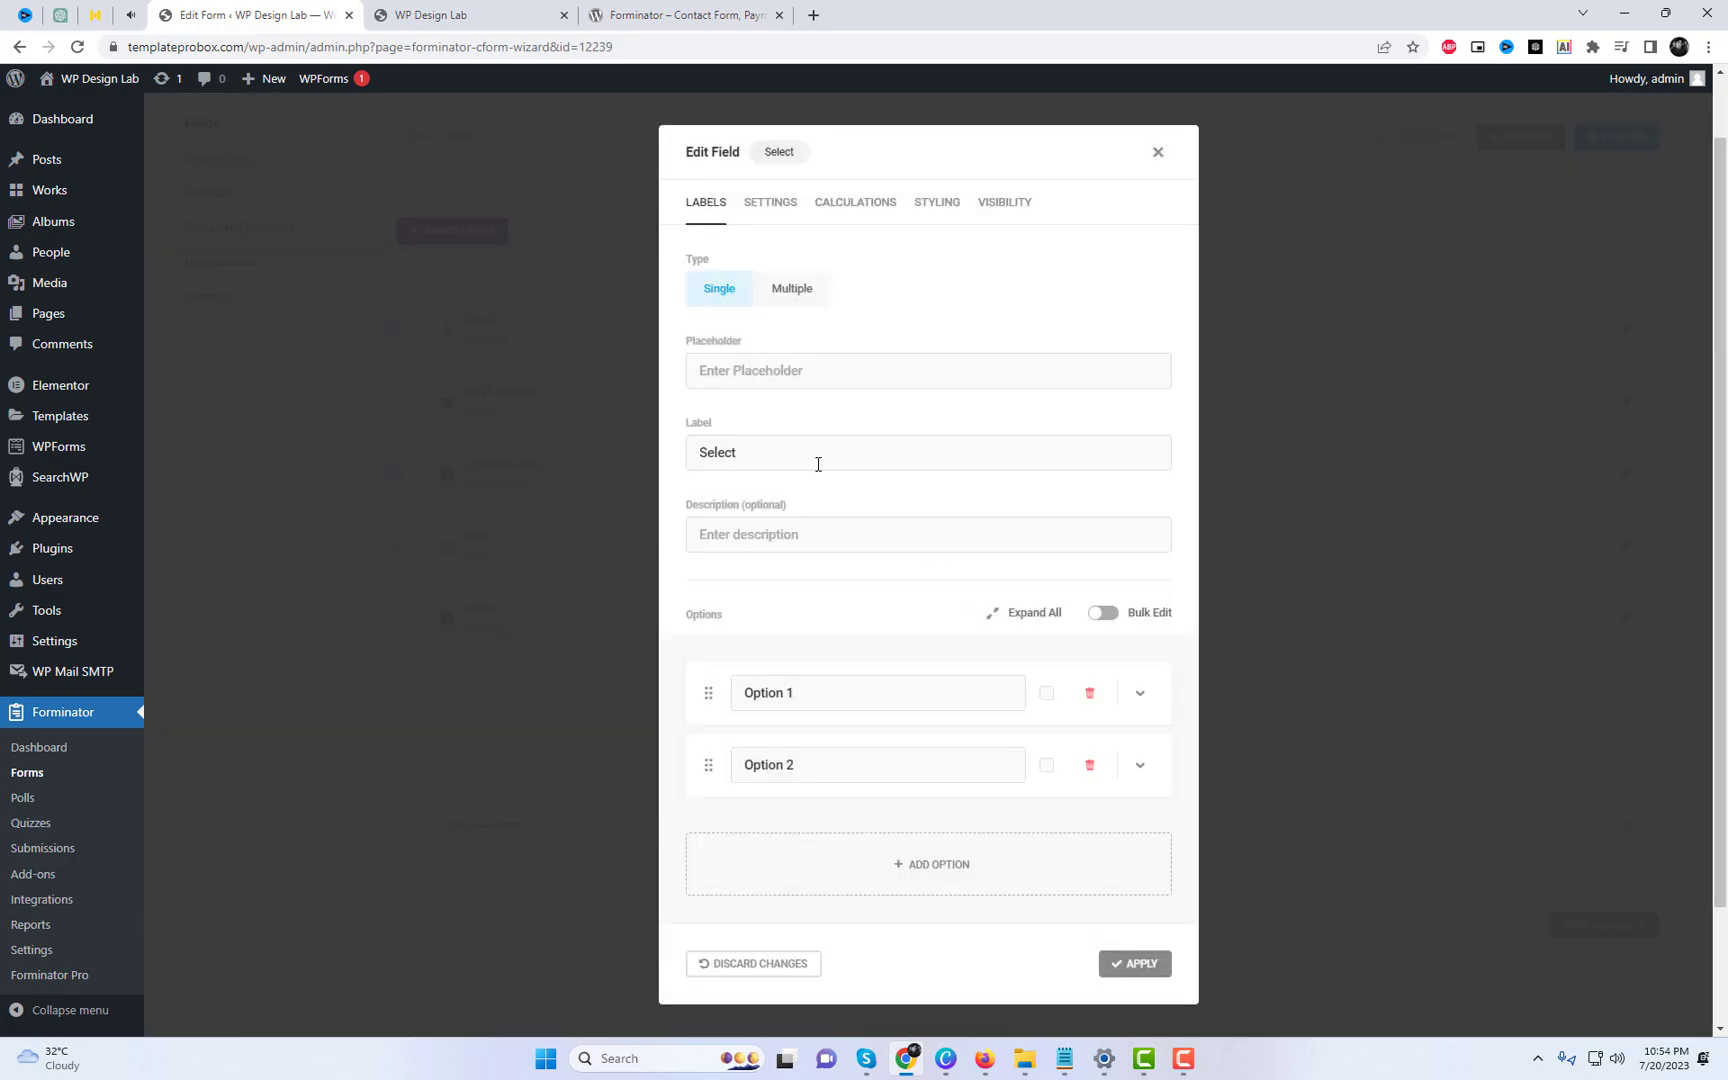
left_click(790, 449)
type("Field")
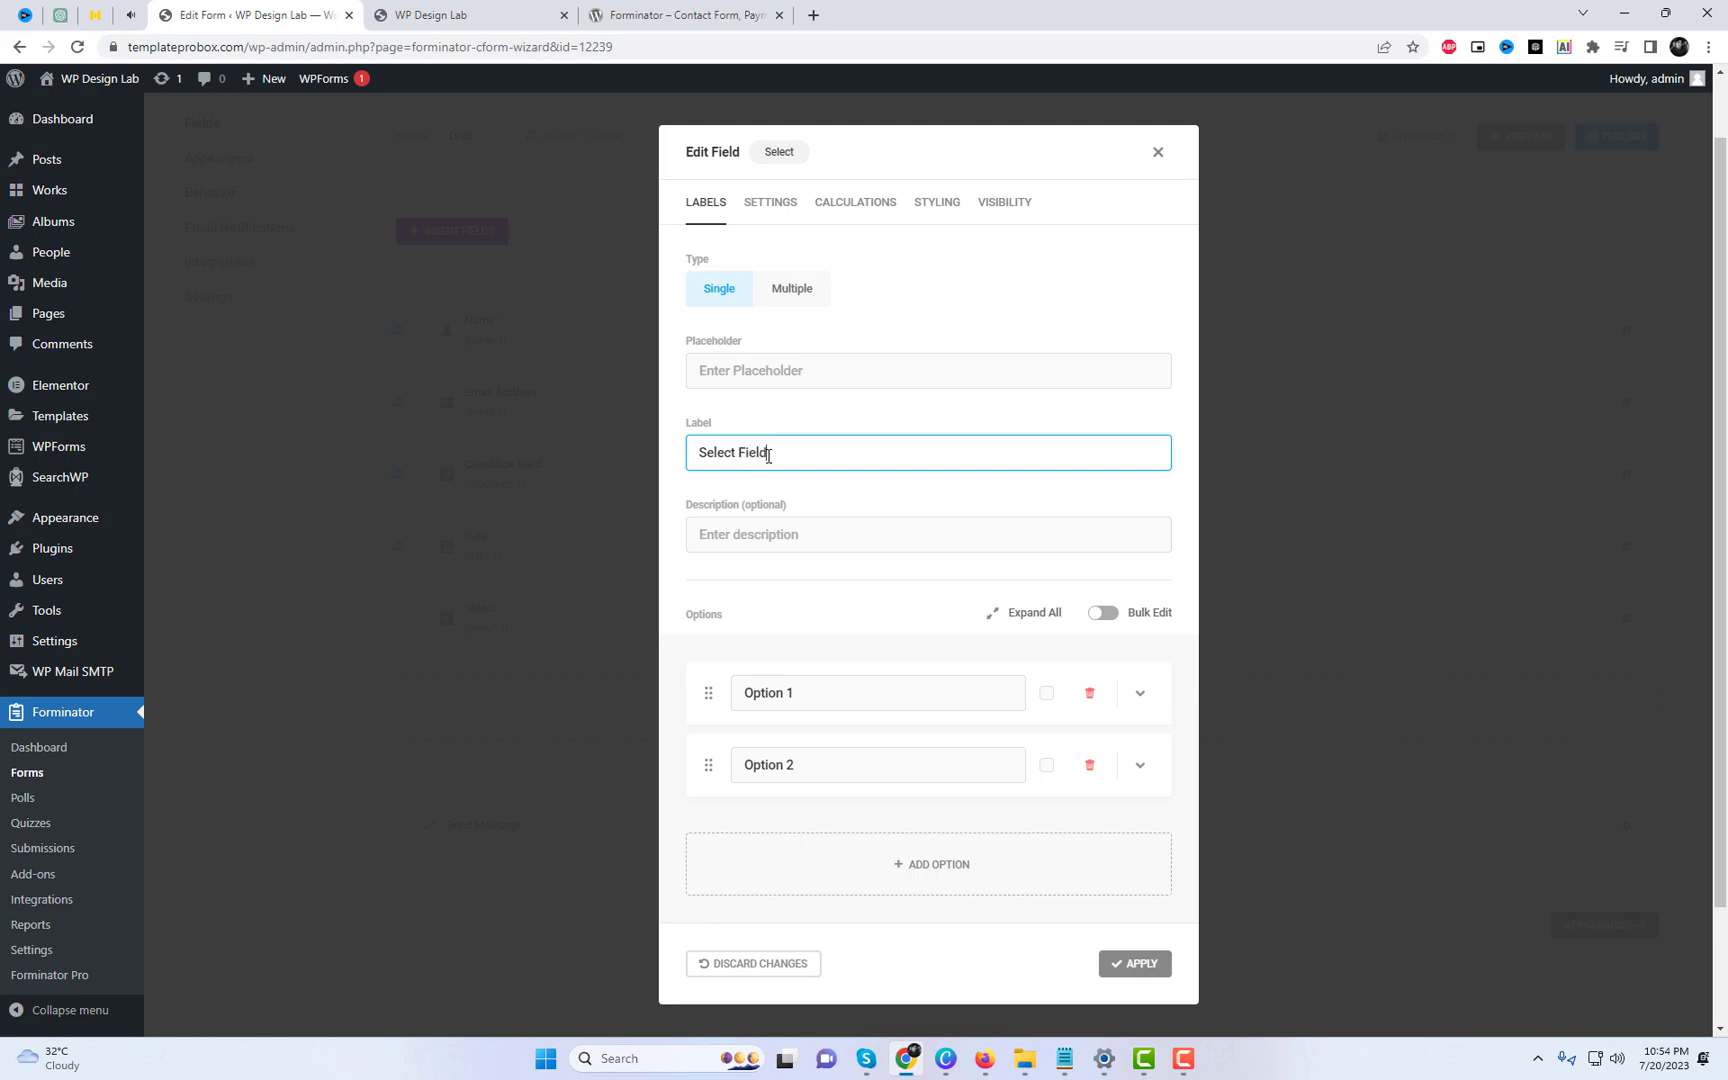
Step: Set the select placeholder to 'Options' and add Option 3 and Option 4
left_click(814, 372)
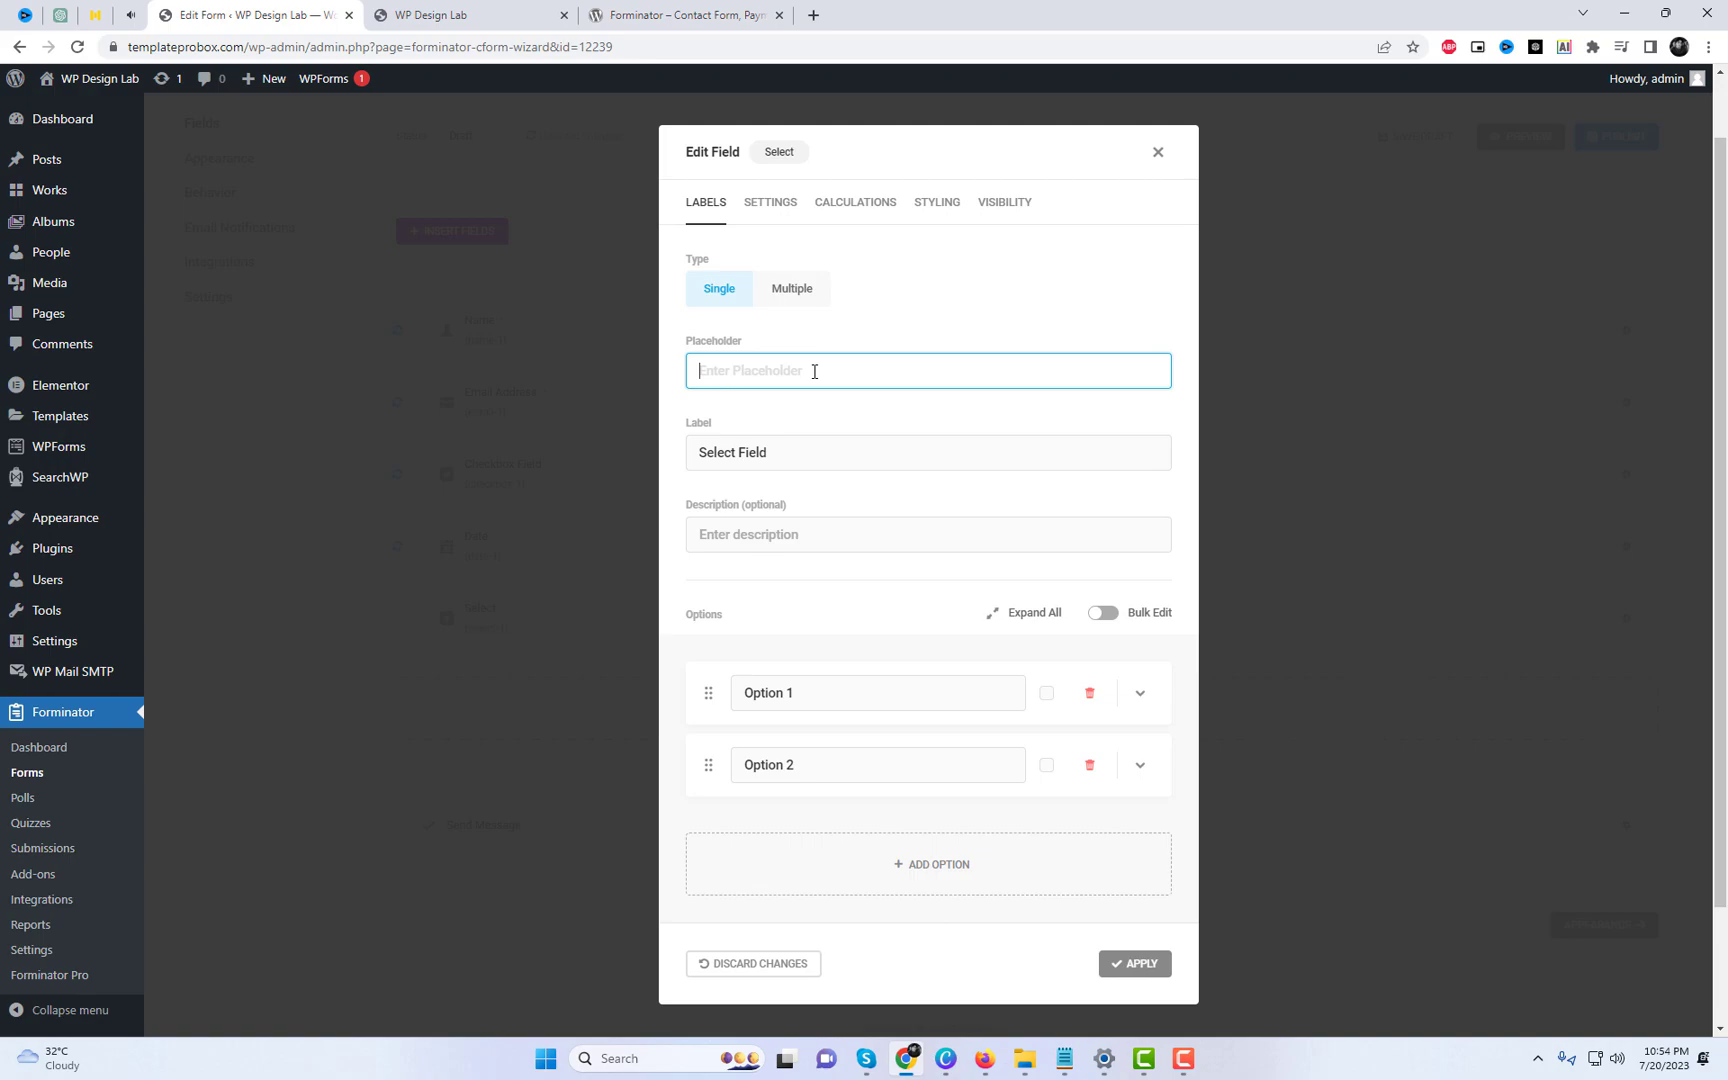
type("Ad")
key("BackSpace")
key("BackSpace")
key("BackSpace")
type("O")
left_click(914, 864)
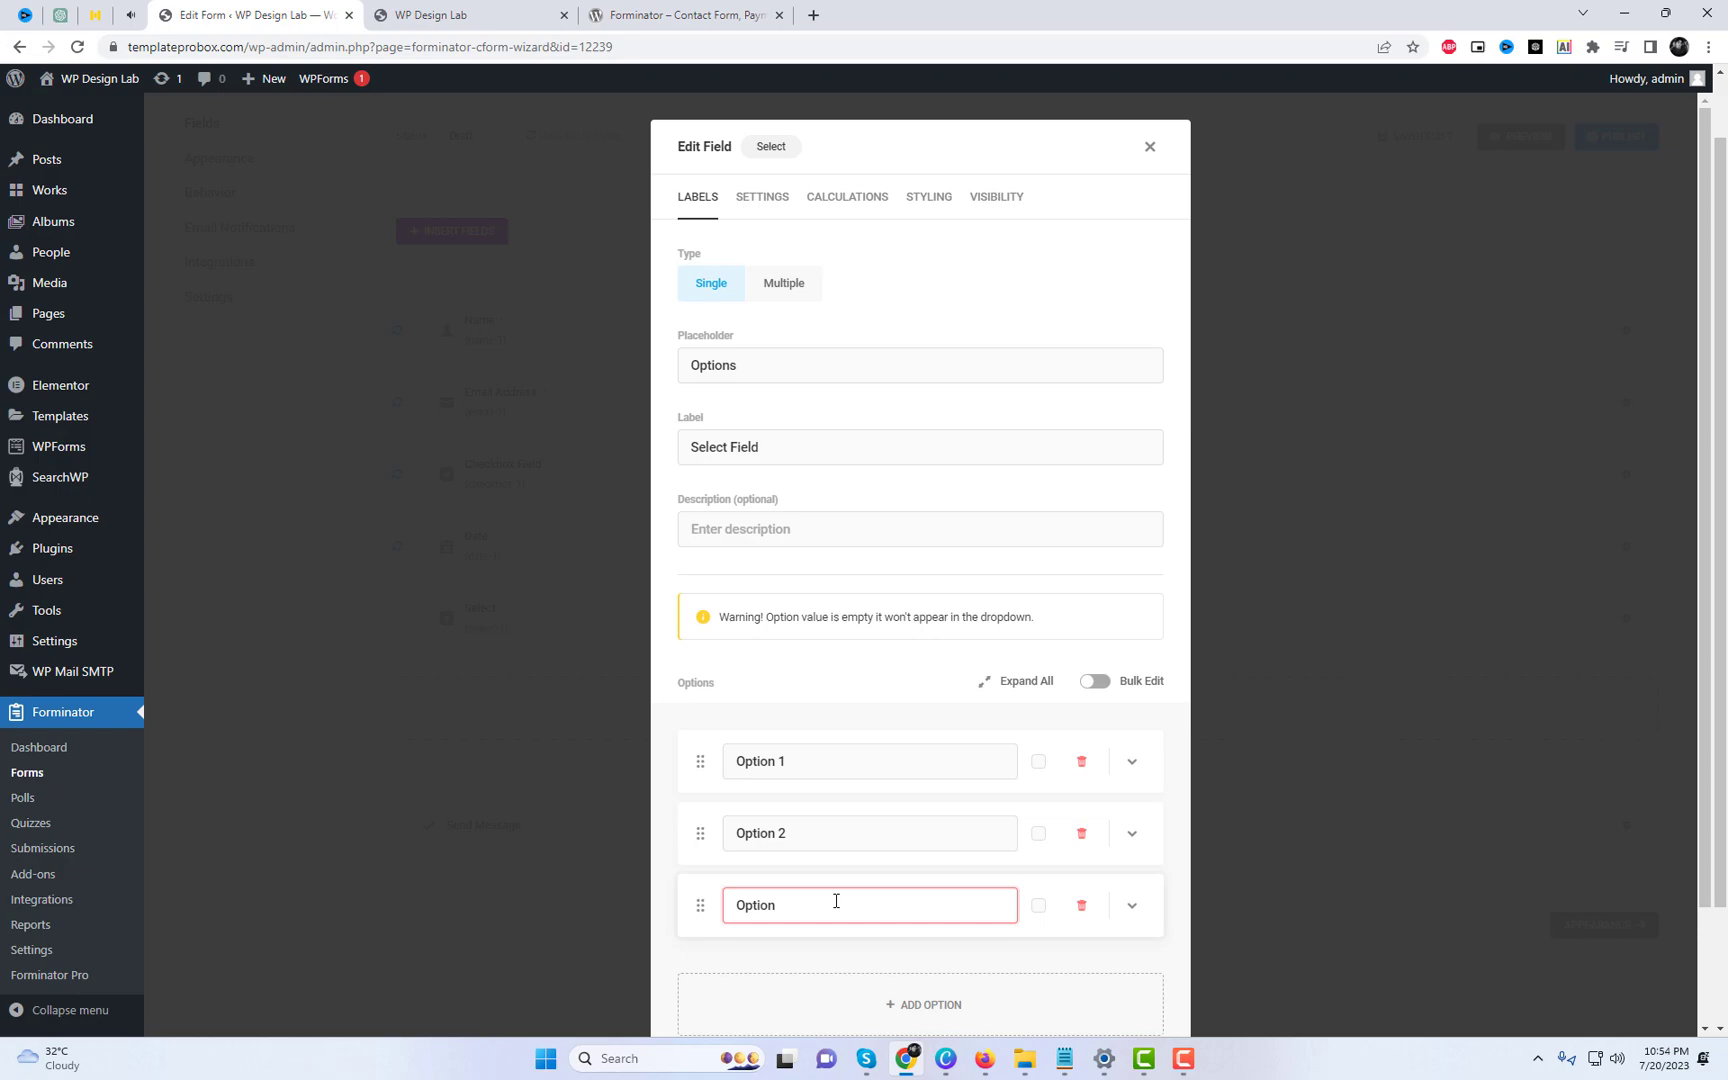
scroll(914, 922, "down", 2)
left_click(964, 882)
type("Option 4")
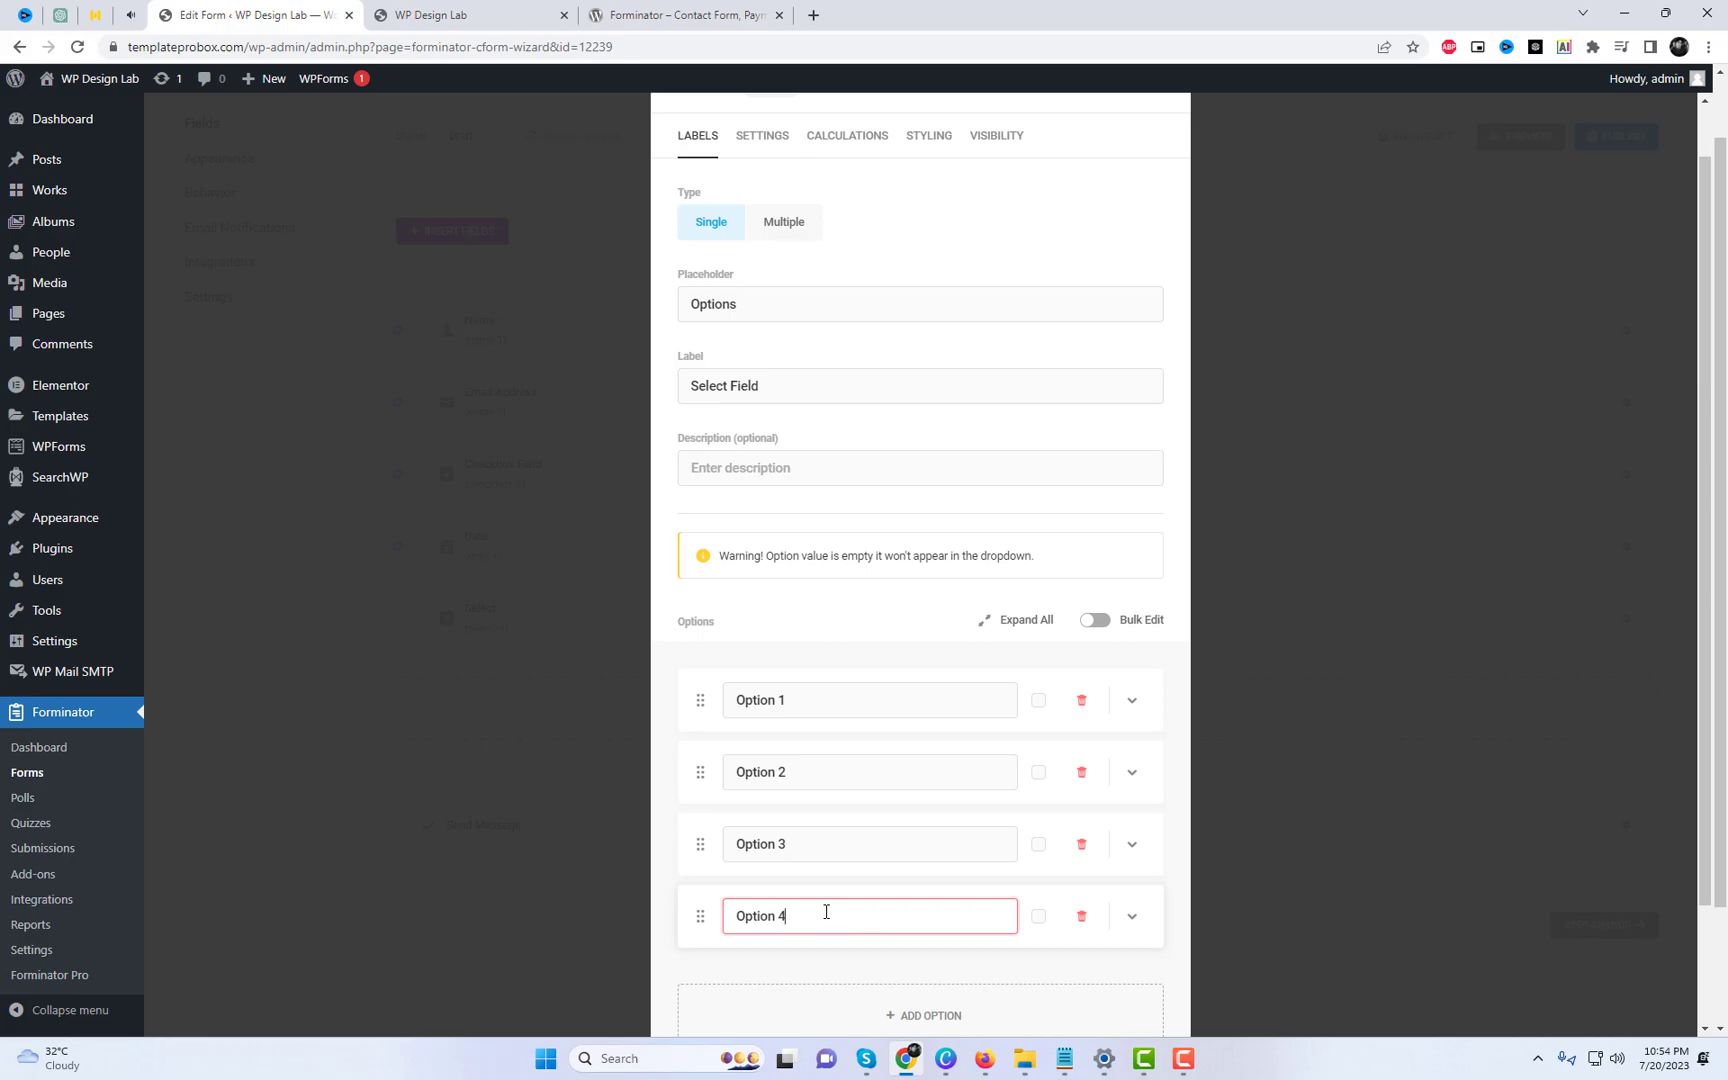
scroll(826, 912, "down", 2)
Step: Save the select field and insert a Textarea field labelled 'Text'
left_click(1141, 975)
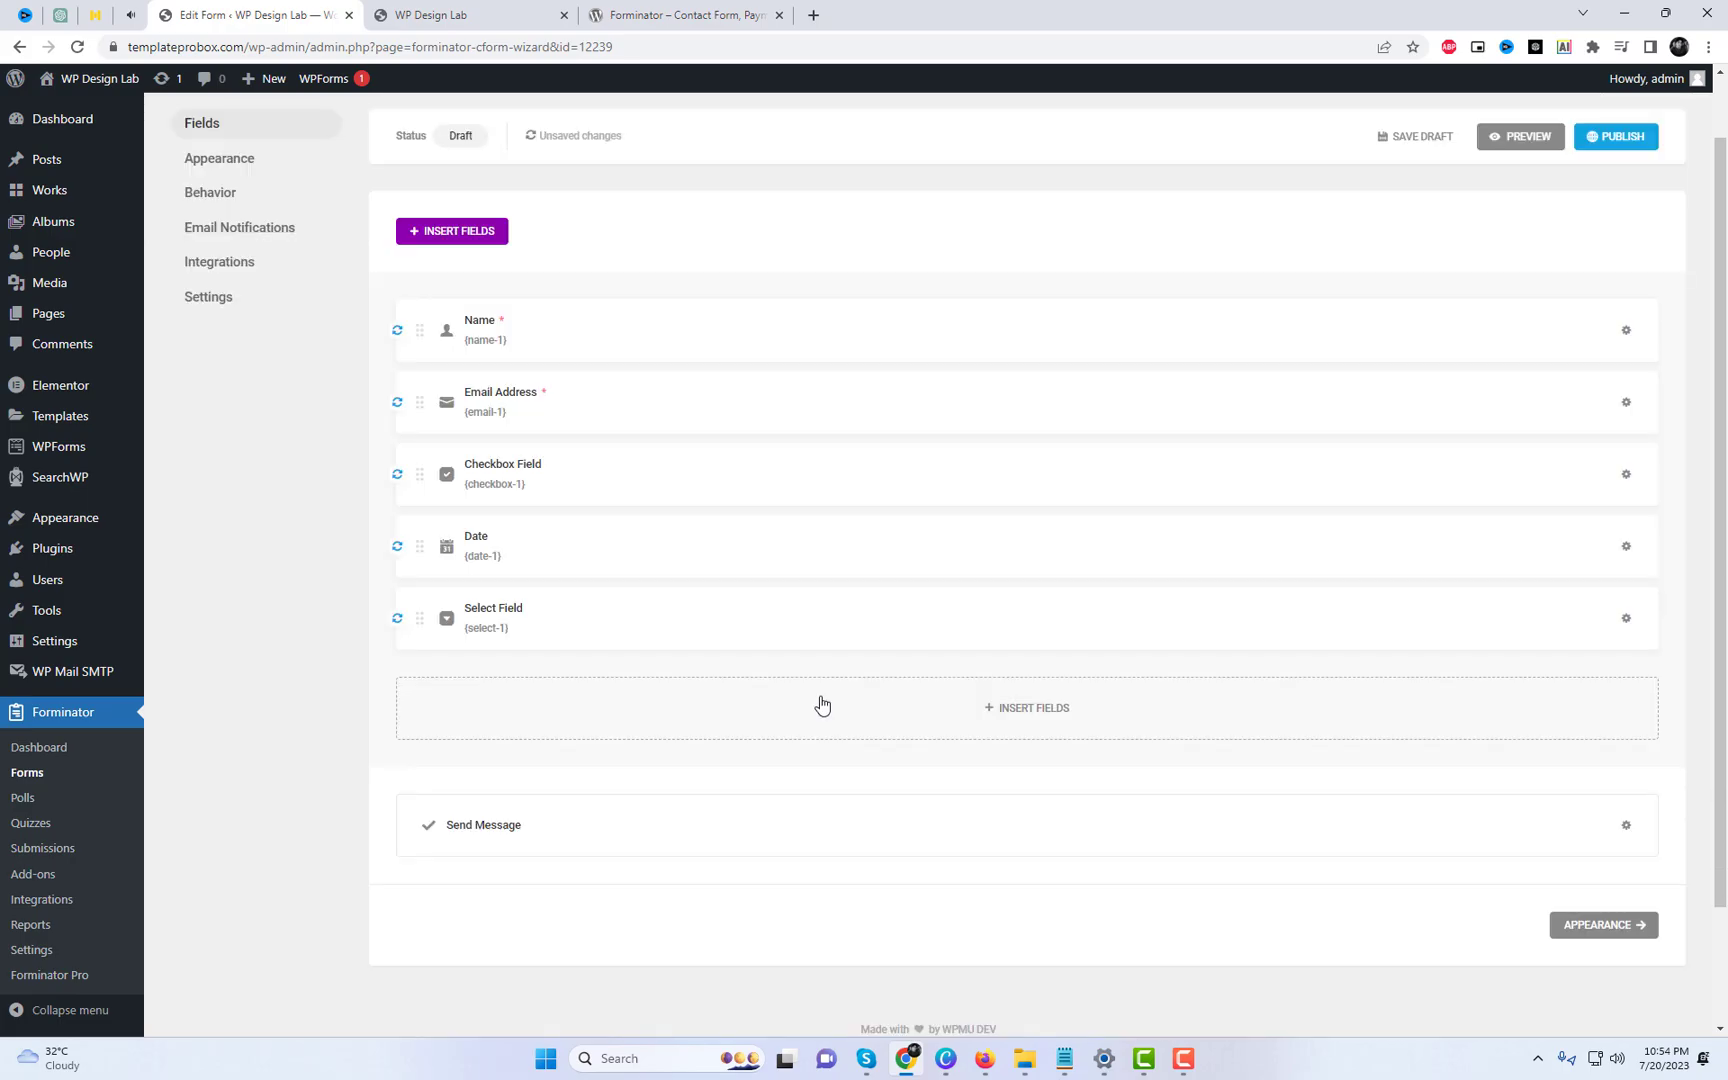
left_click(1040, 723)
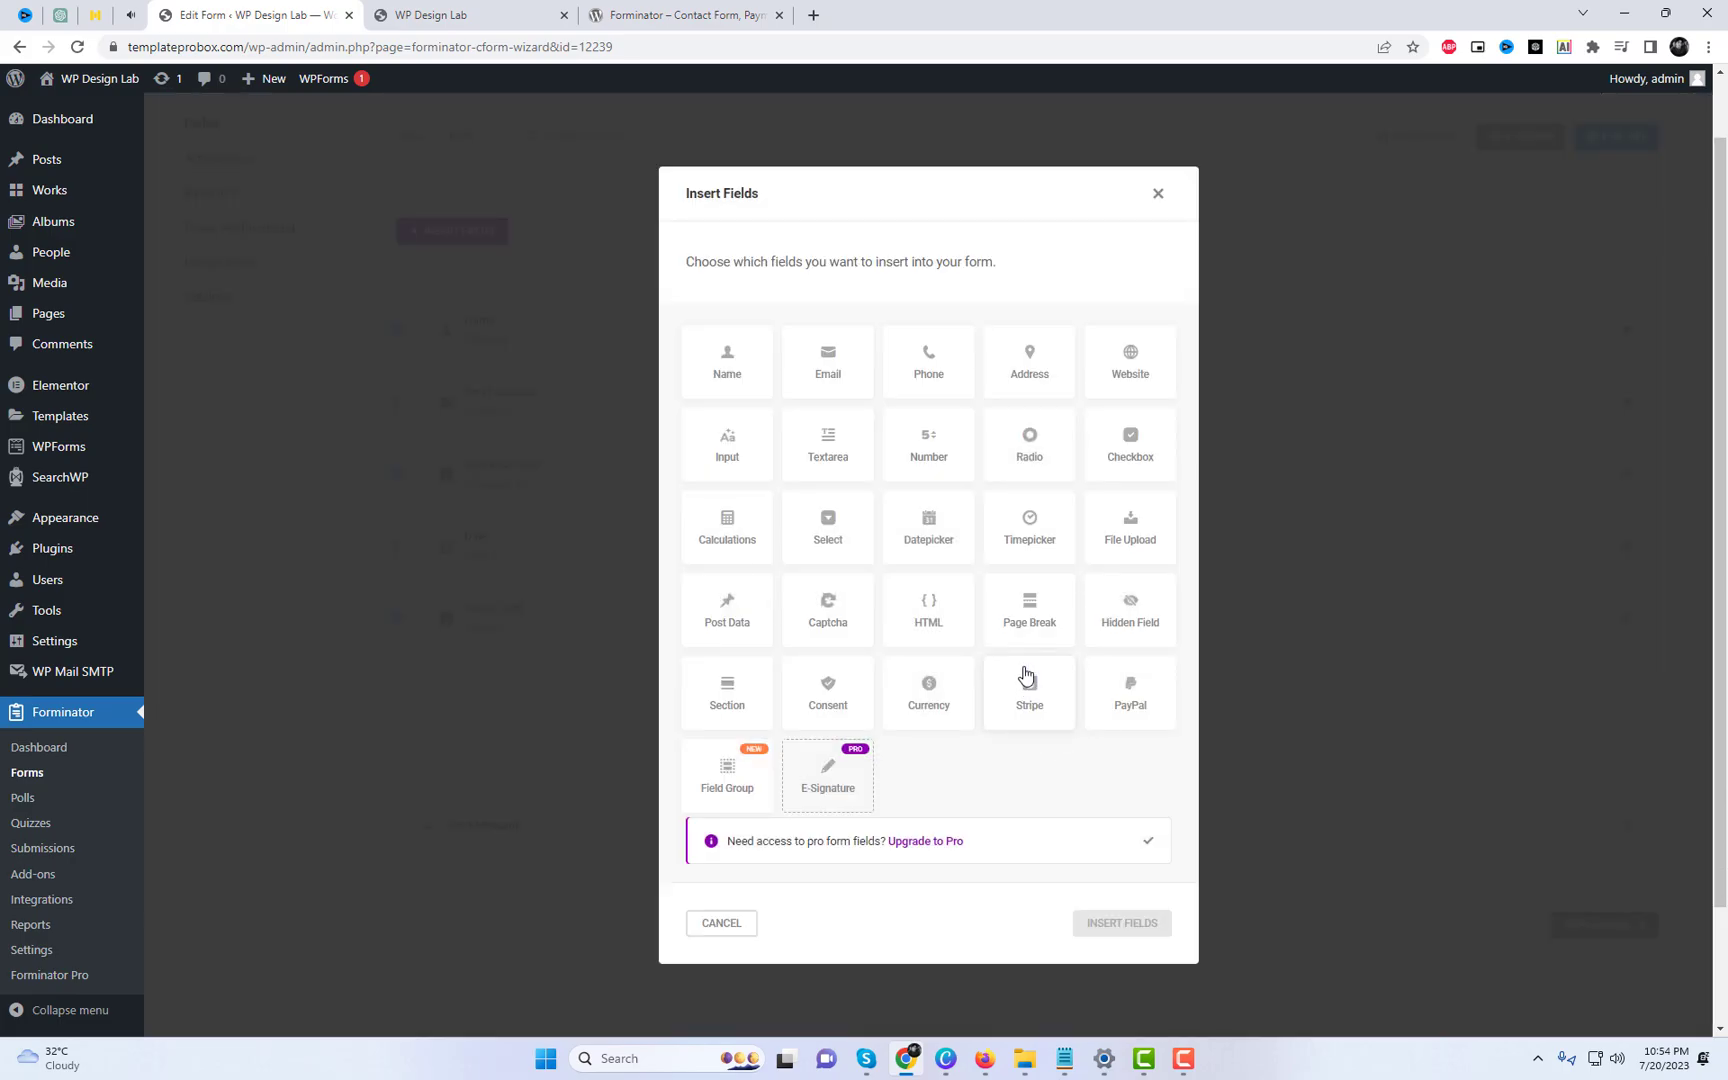
left_click(827, 446)
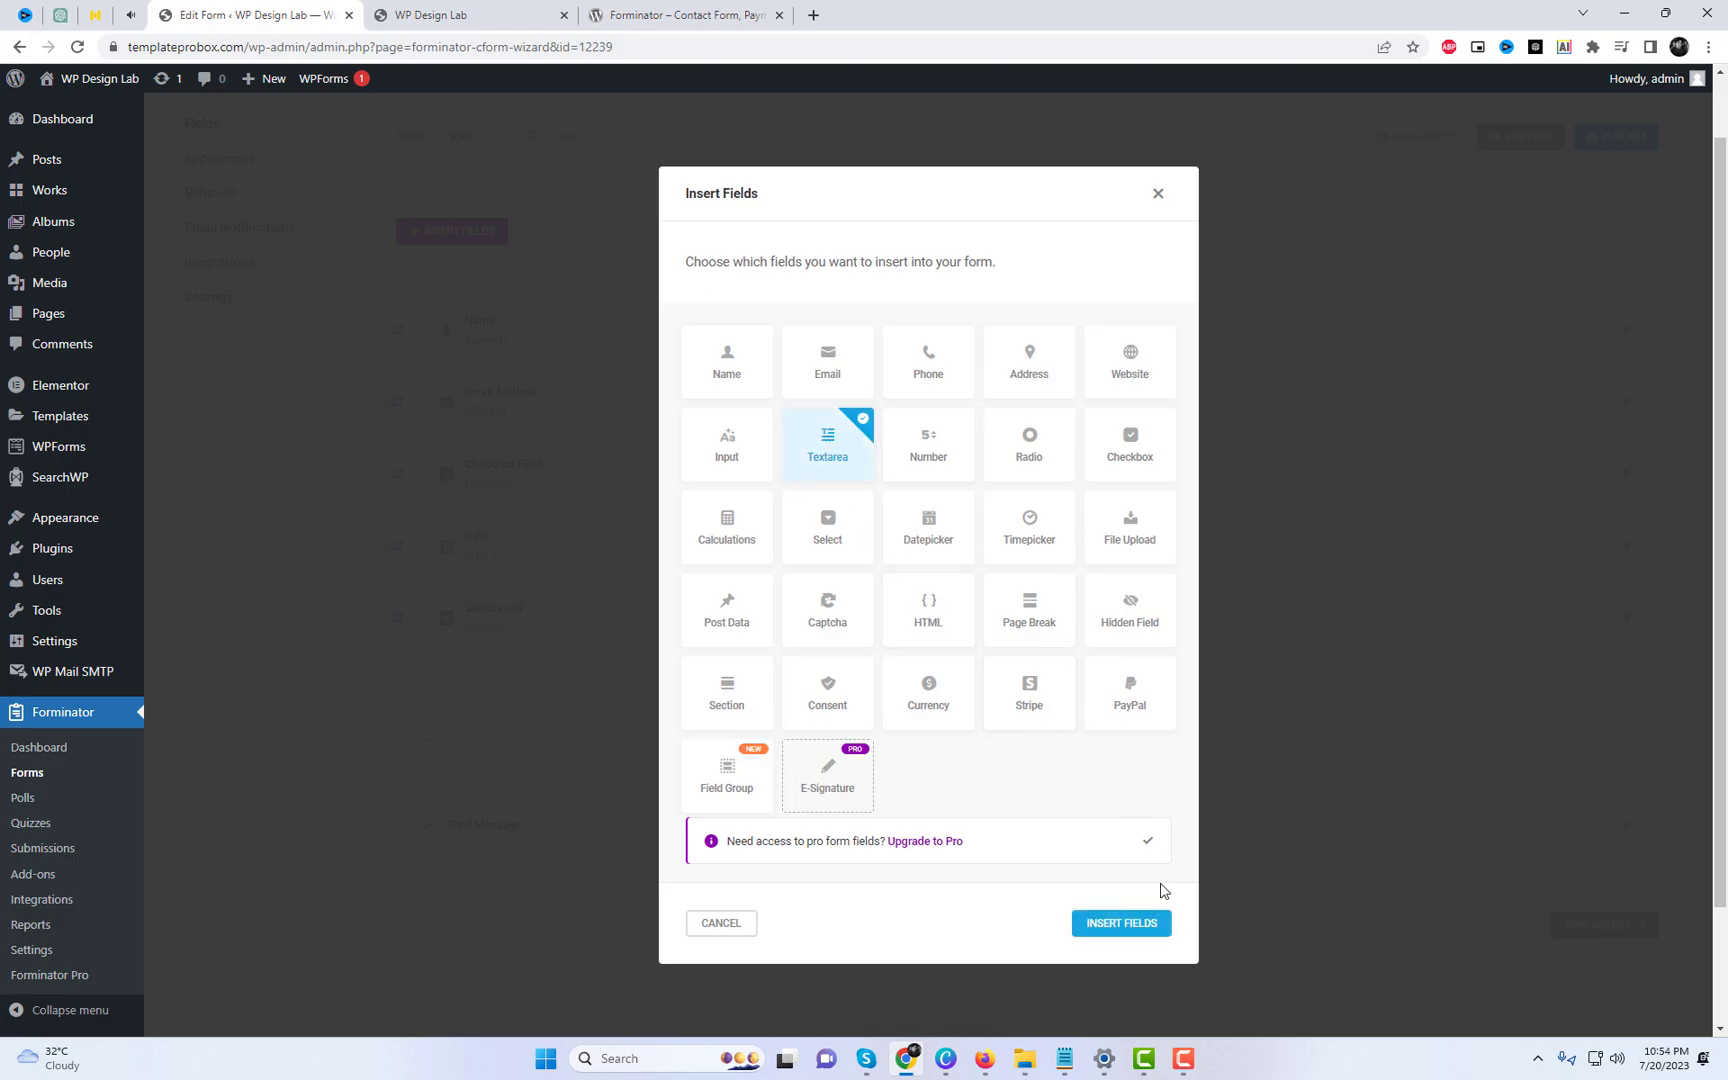
left_click(1149, 917)
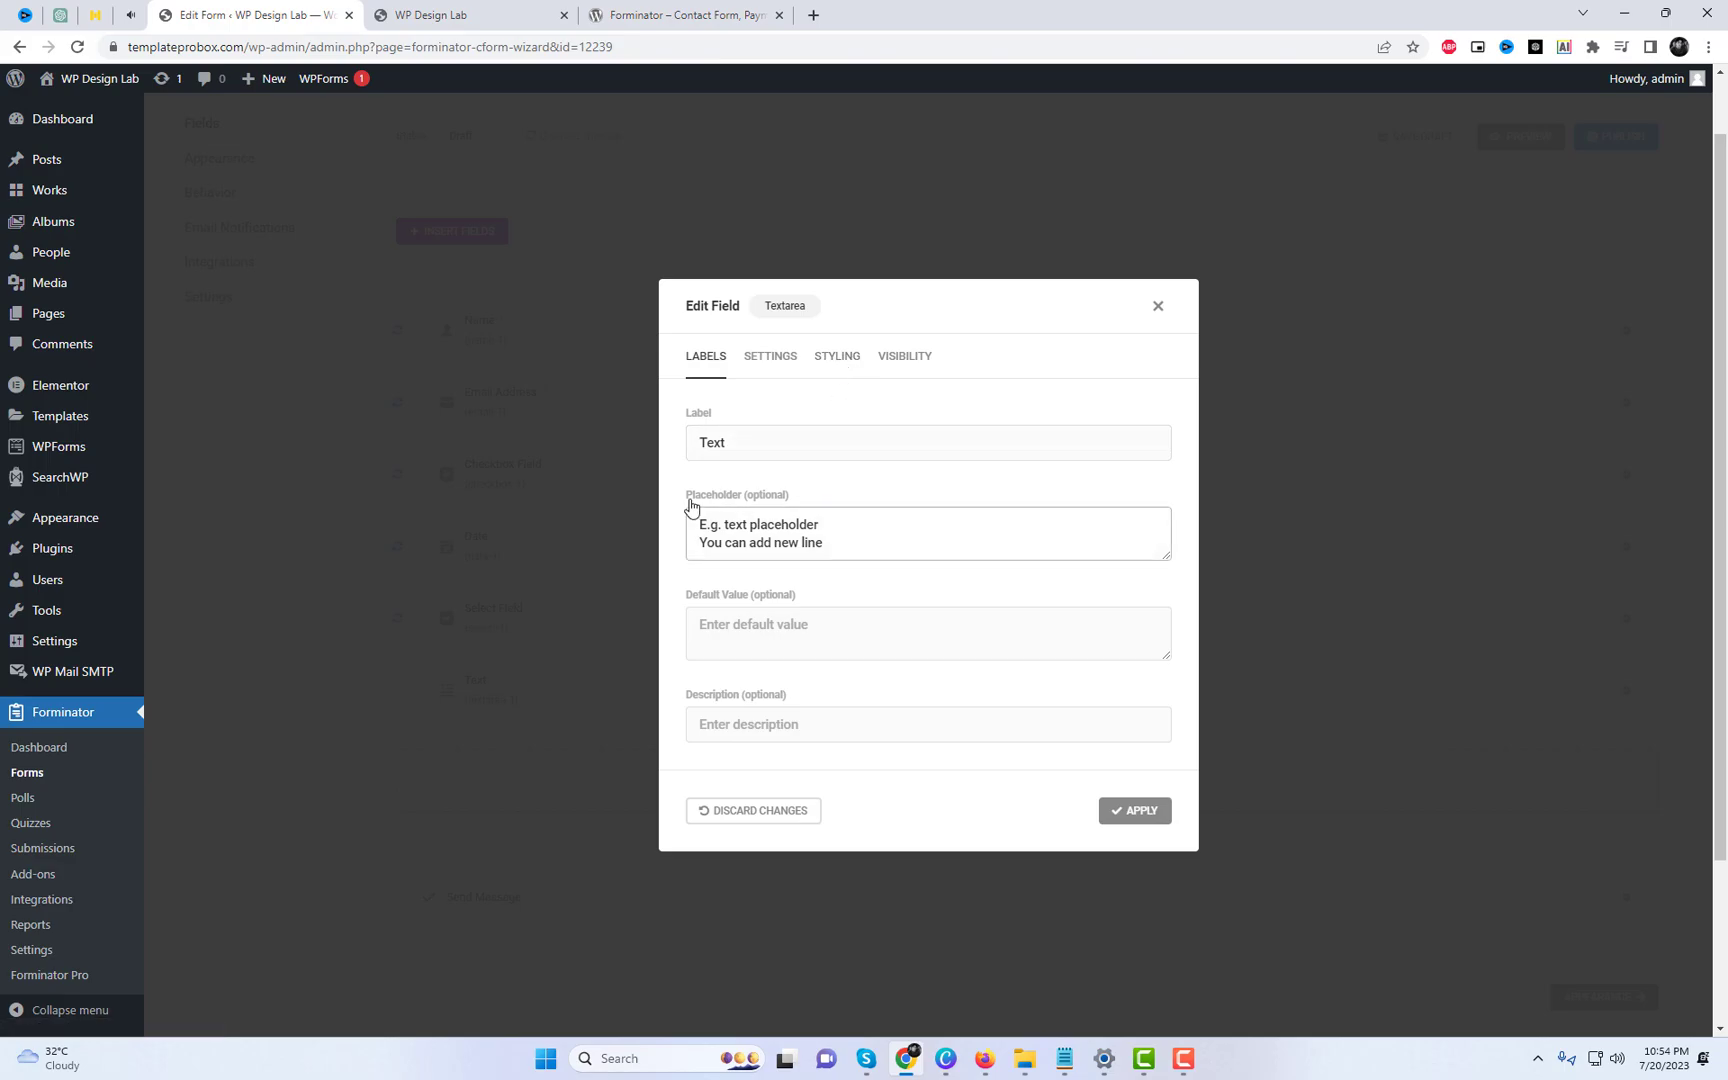
left_click(799, 446)
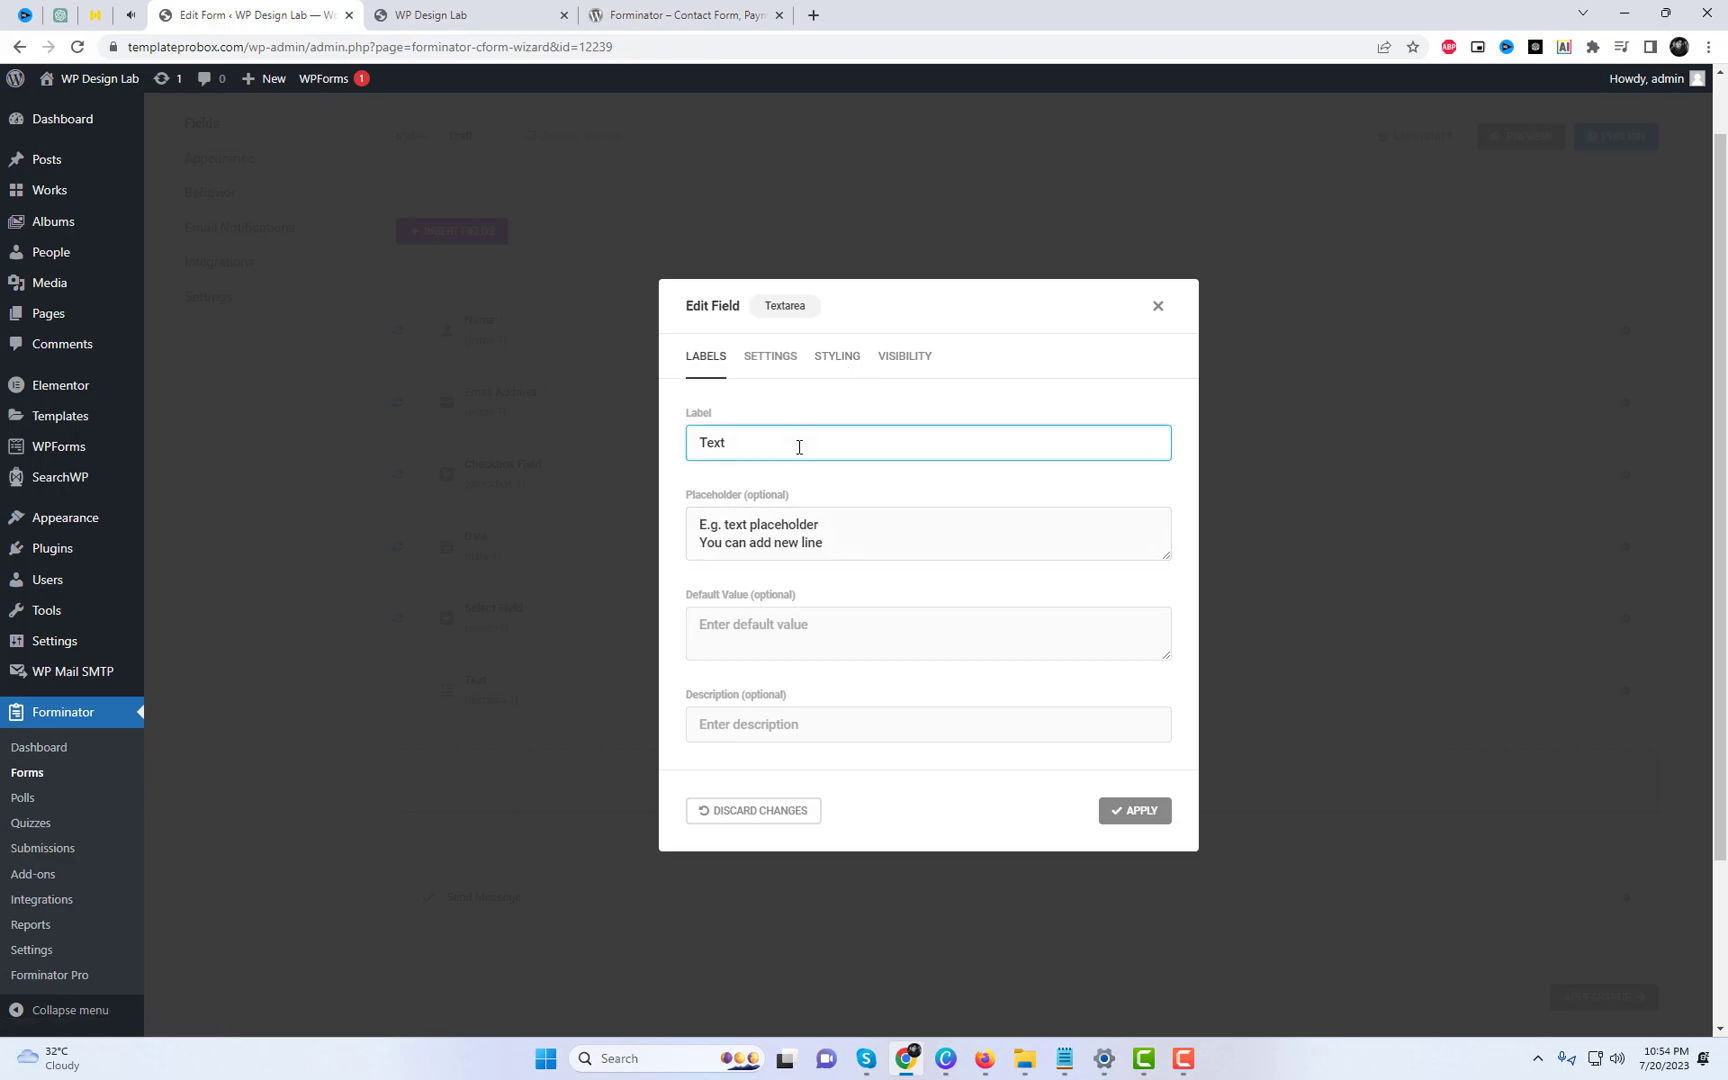
Step: Give the Text field the CSS class 'textareaclass' and apply it
left_click(769, 357)
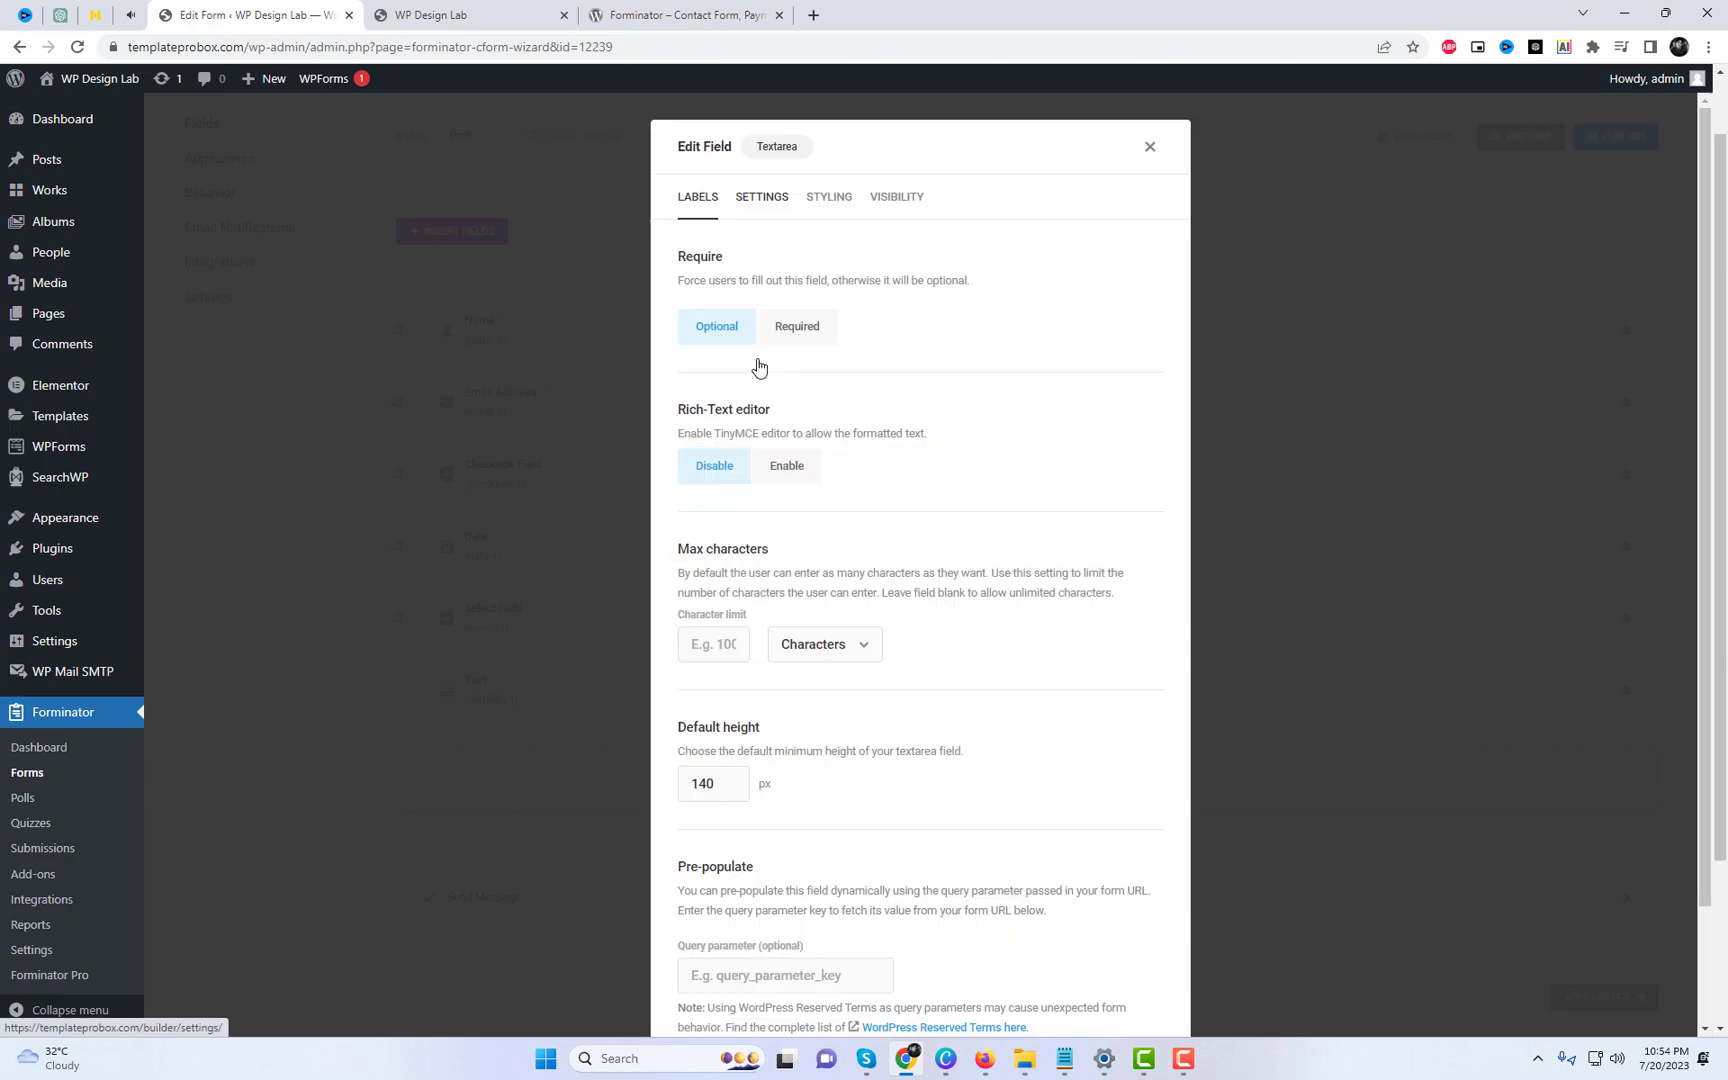
left_click(837, 197)
left_click(969, 550)
type("textareaclass")
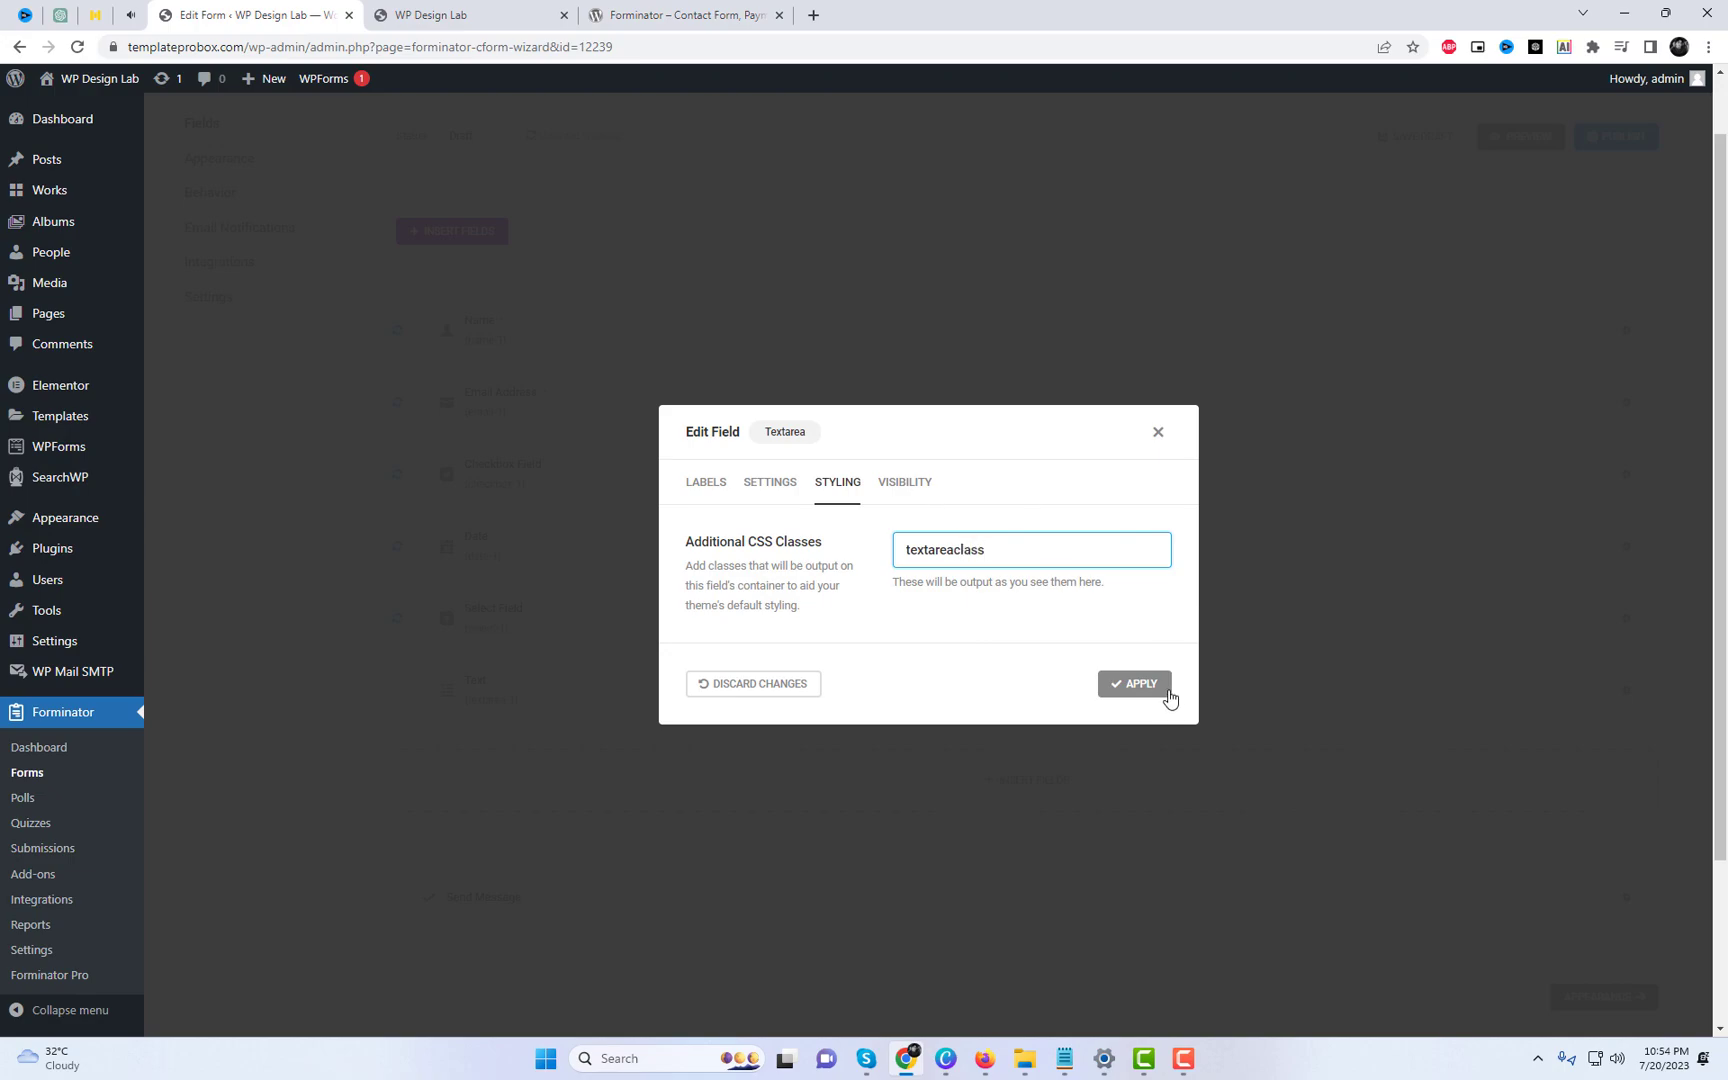
left_click(1166, 691)
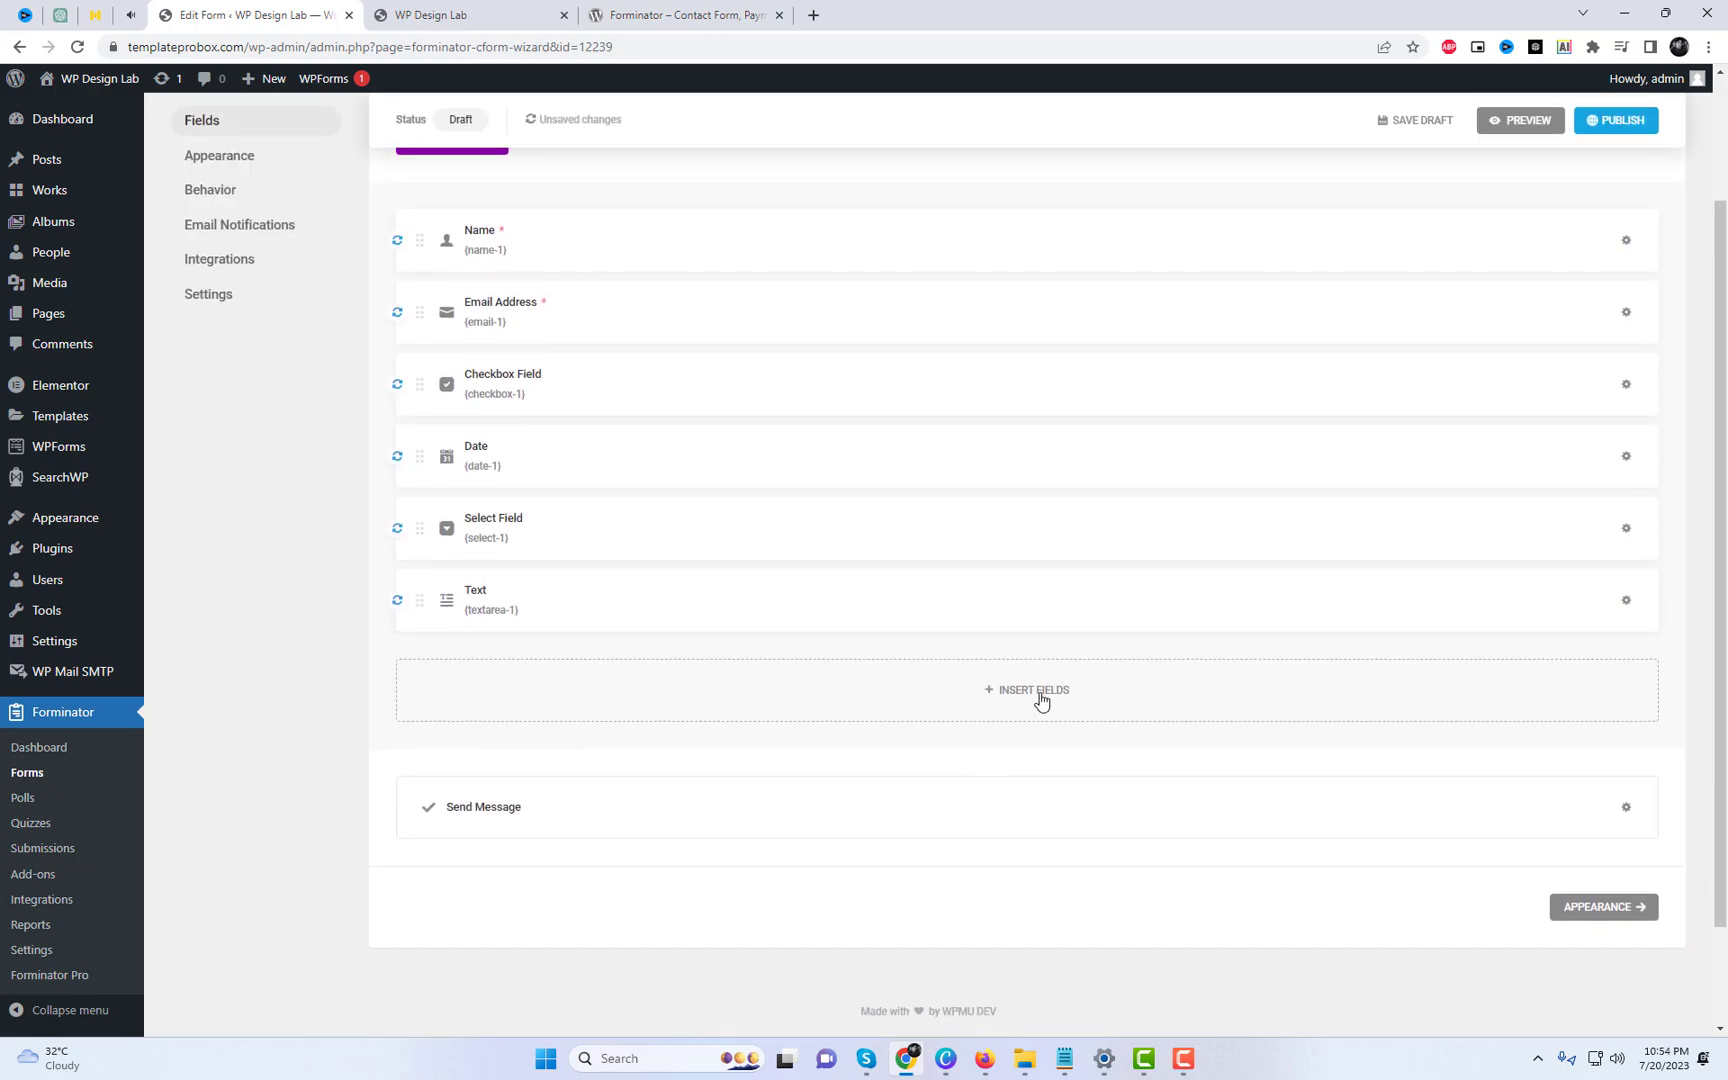
Step: Insert a reCAPTCHA V2 Checkbox Captcha field after the Text field
left_click(1041, 700)
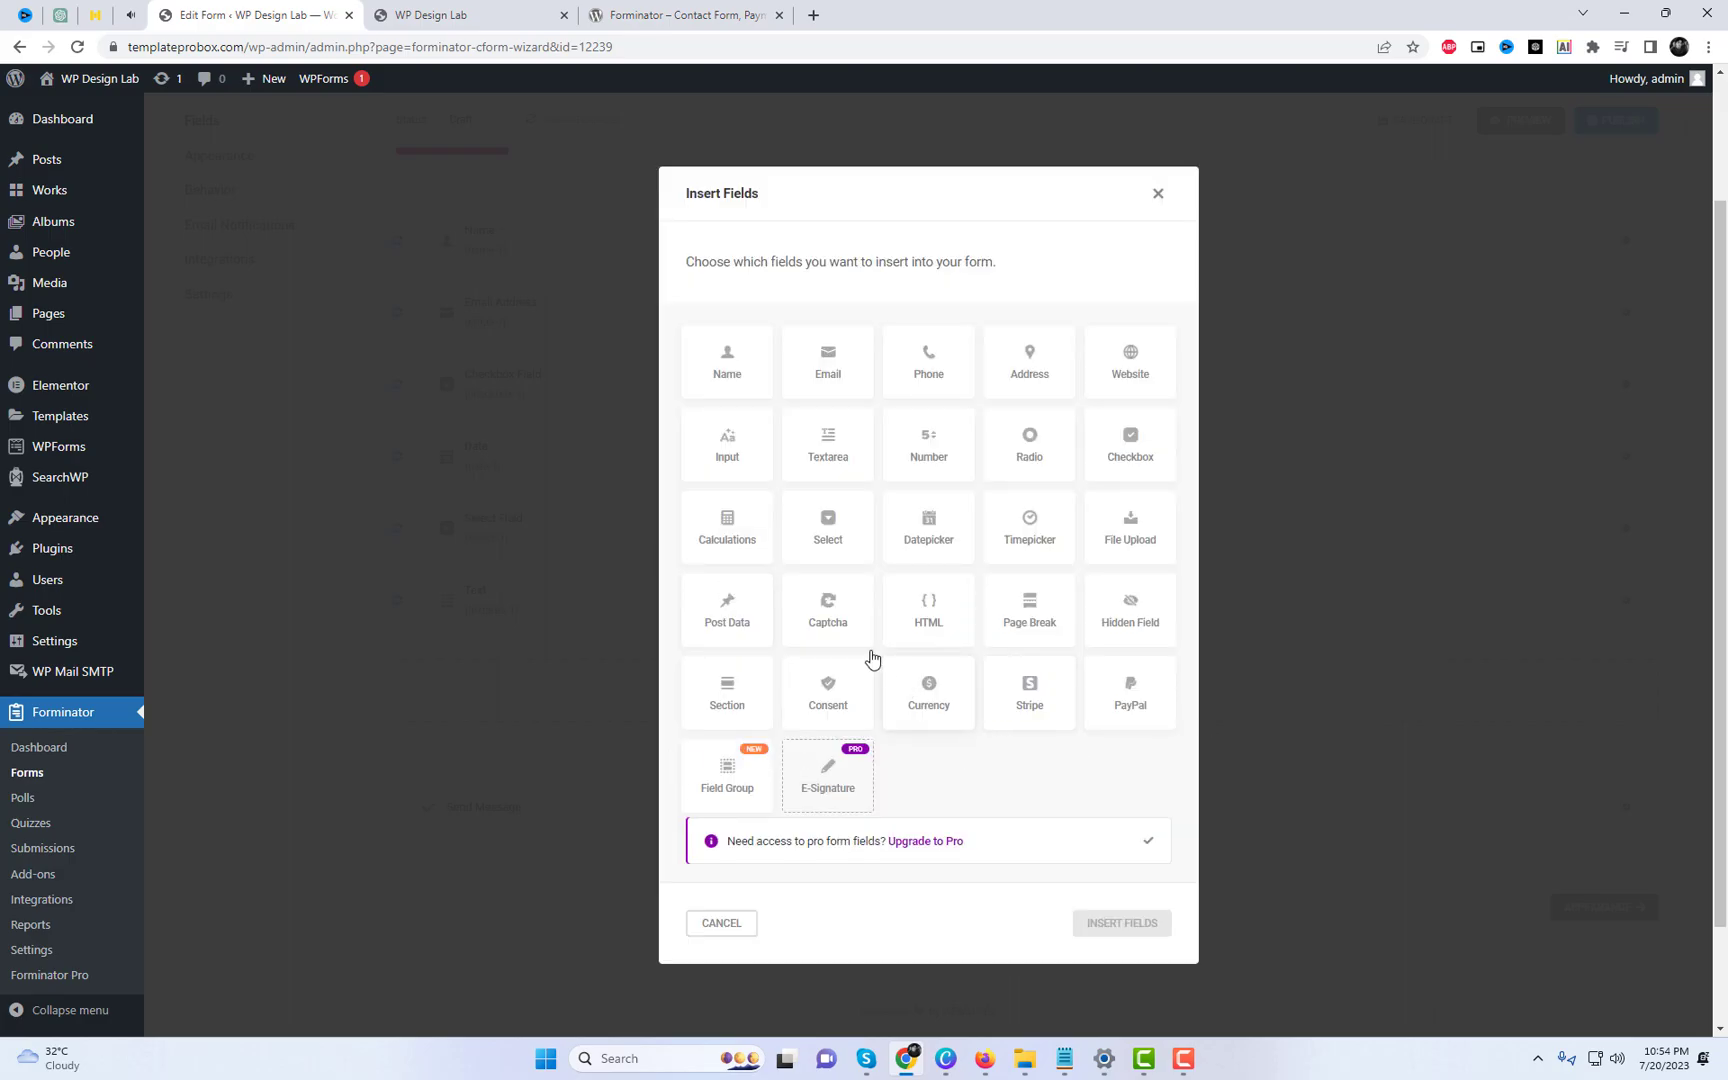
left_click(840, 635)
left_click(1096, 924)
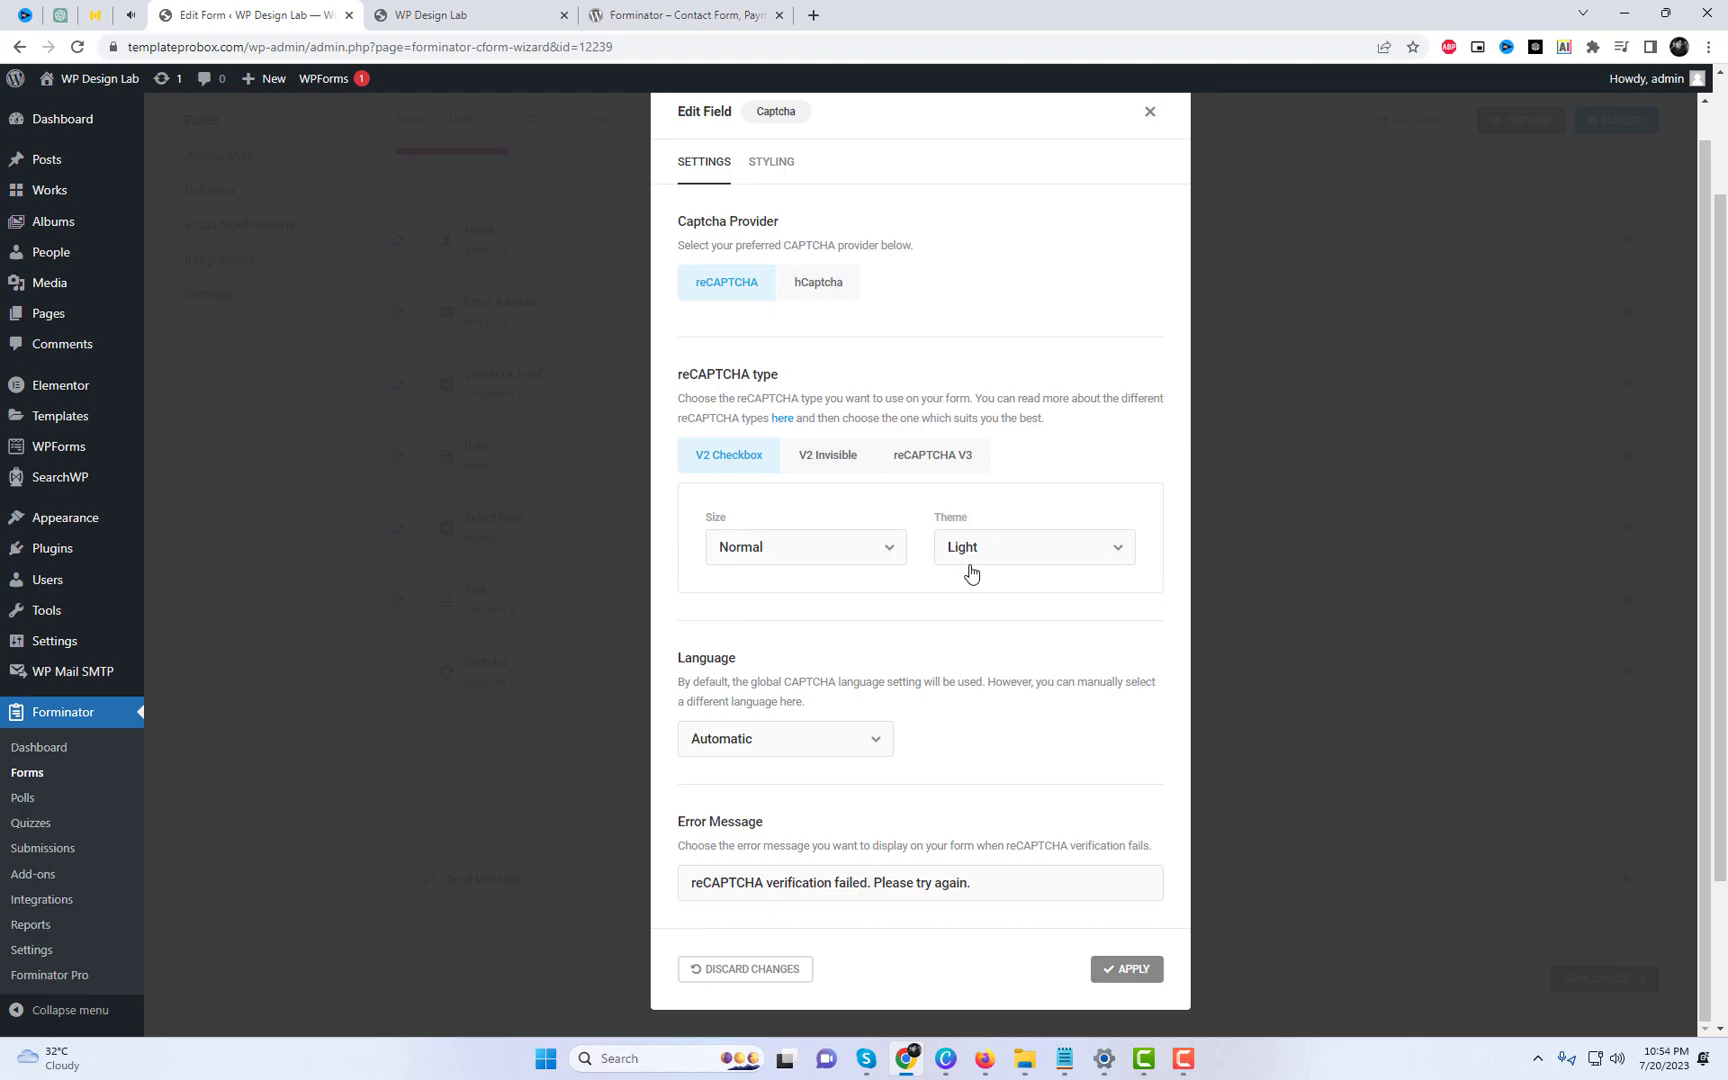
left_click(1125, 969)
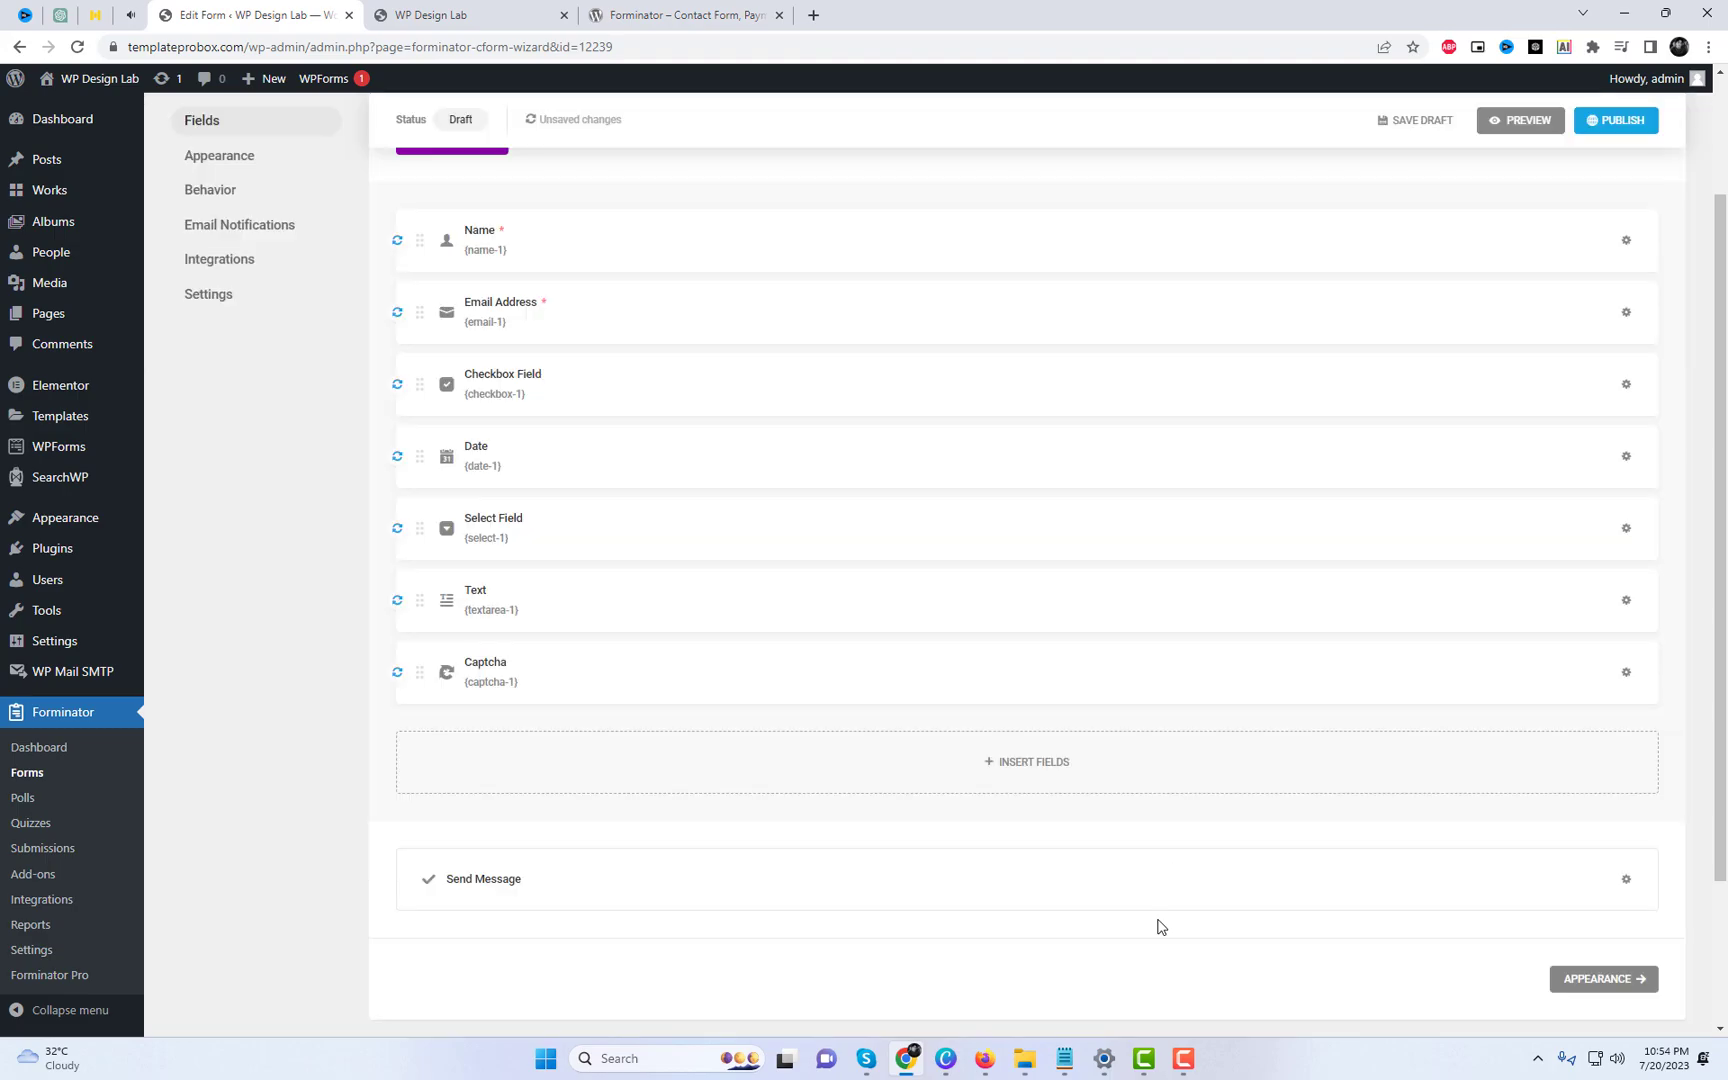
Step: Publish Form one and copy its shortcode [forminator_form id="12239"]
left_click(1621, 124)
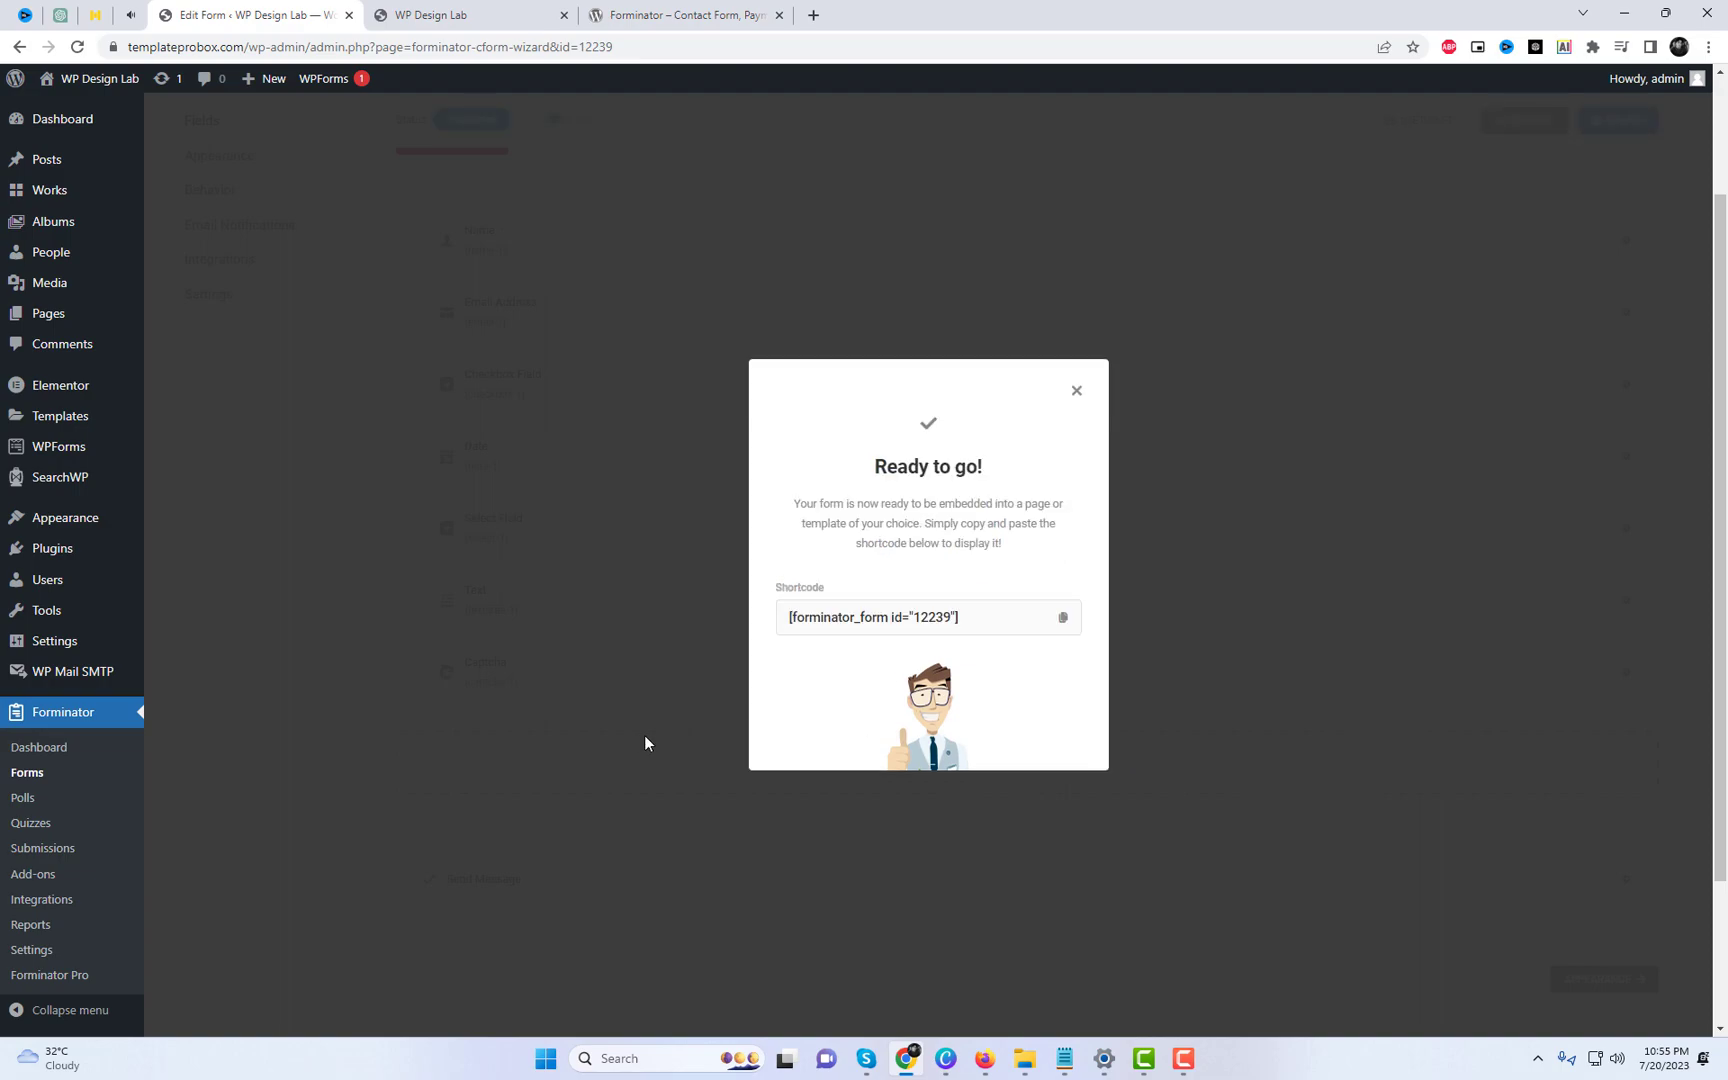
left_click(1061, 619)
left_click(1076, 390)
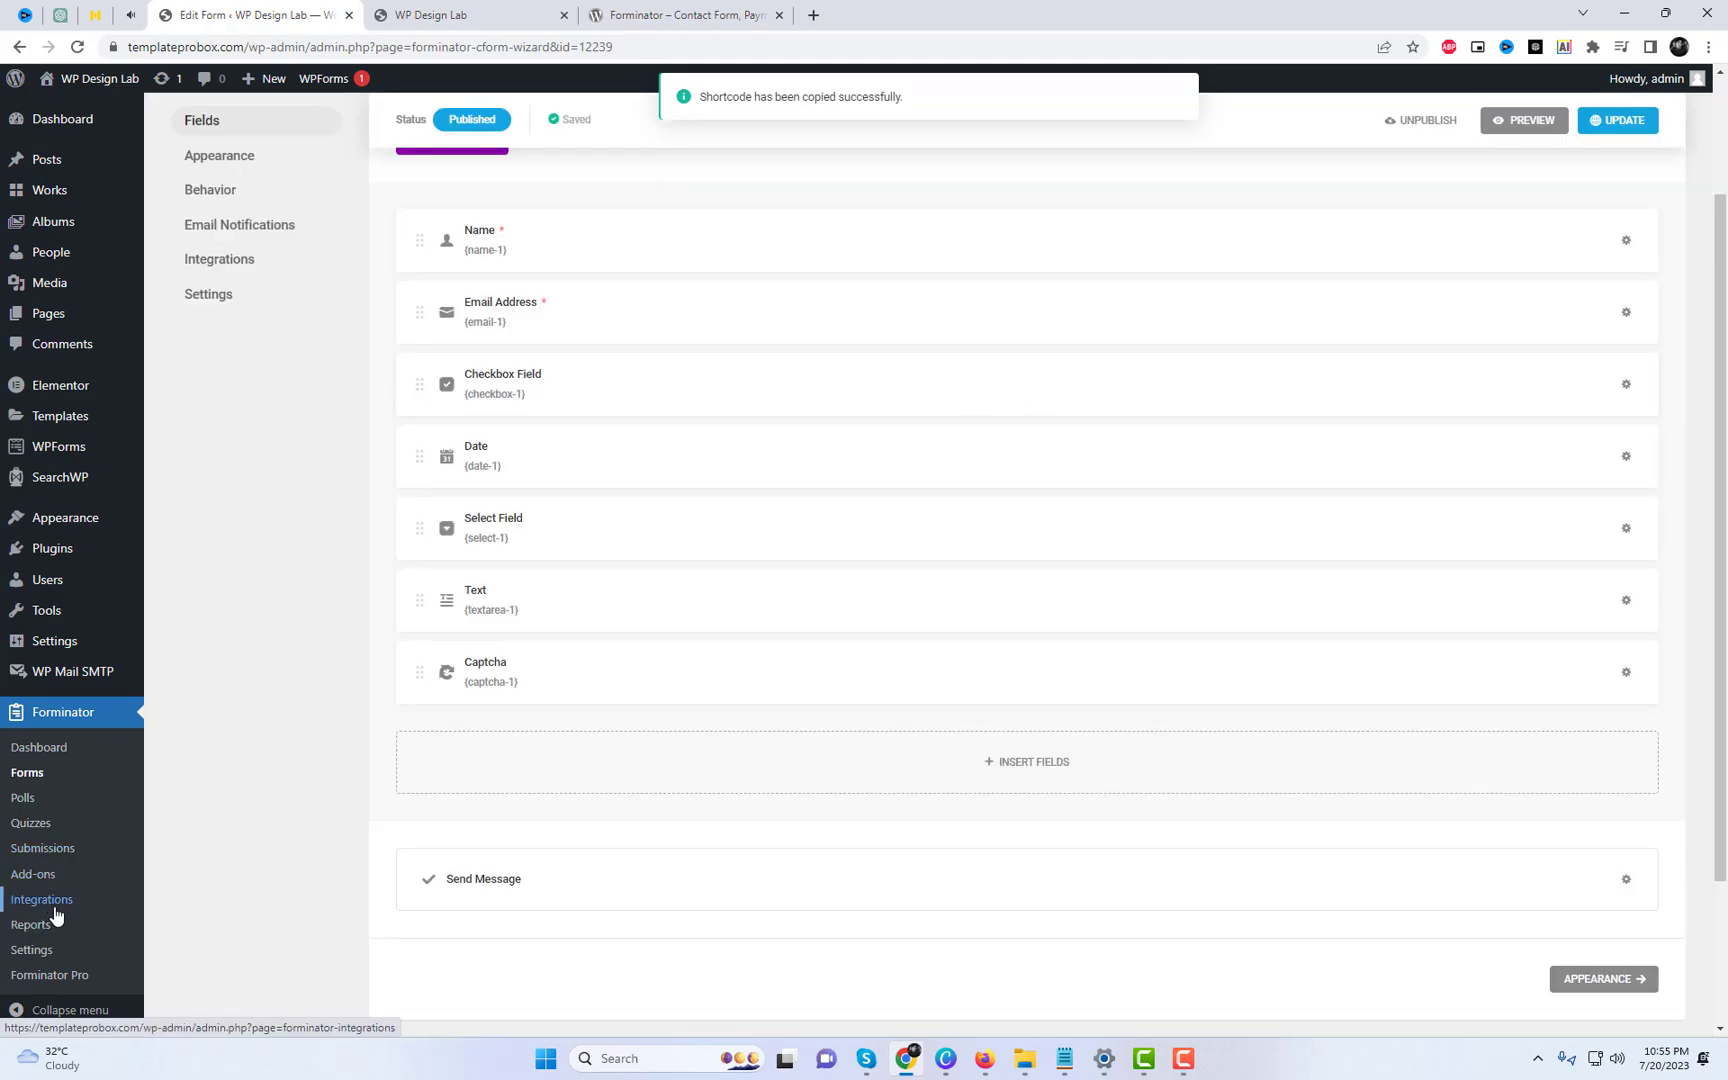
Step: Open Forminator's CAPTCHA settings in a new tab and Google's API key page in the background
right_click(27, 959)
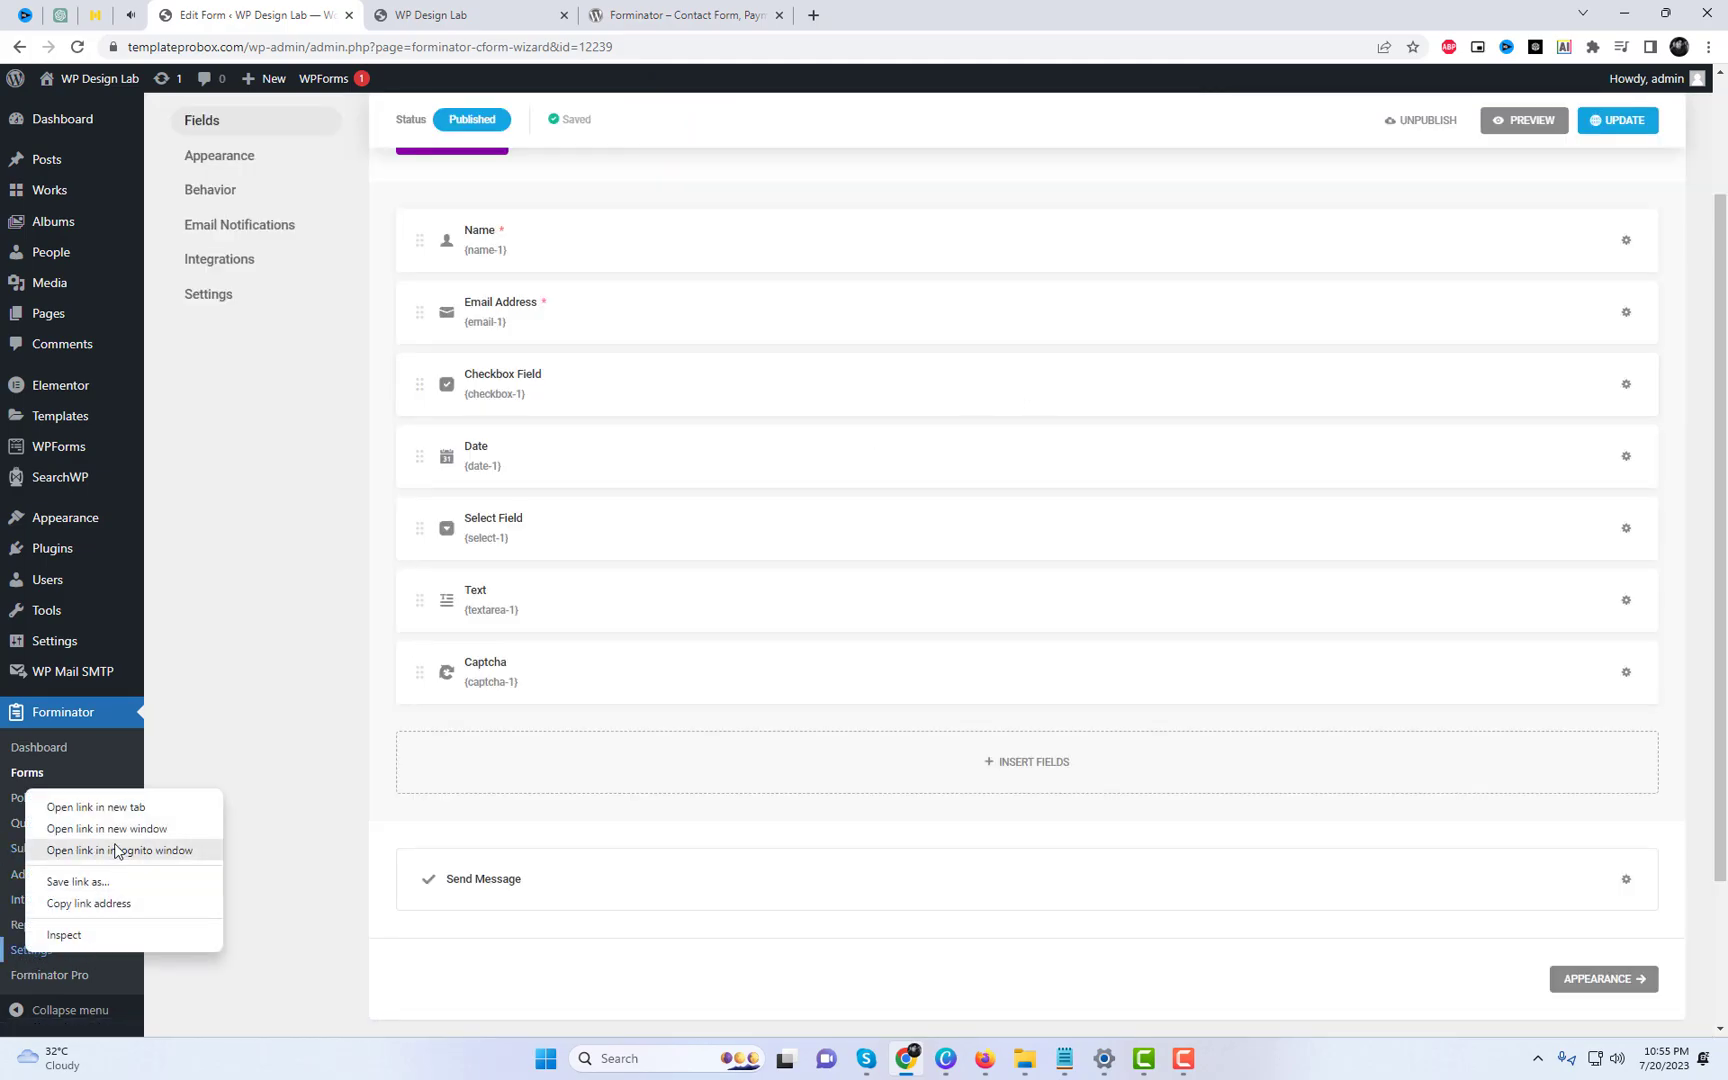
left_click(134, 807)
key("ctrl+Tab")
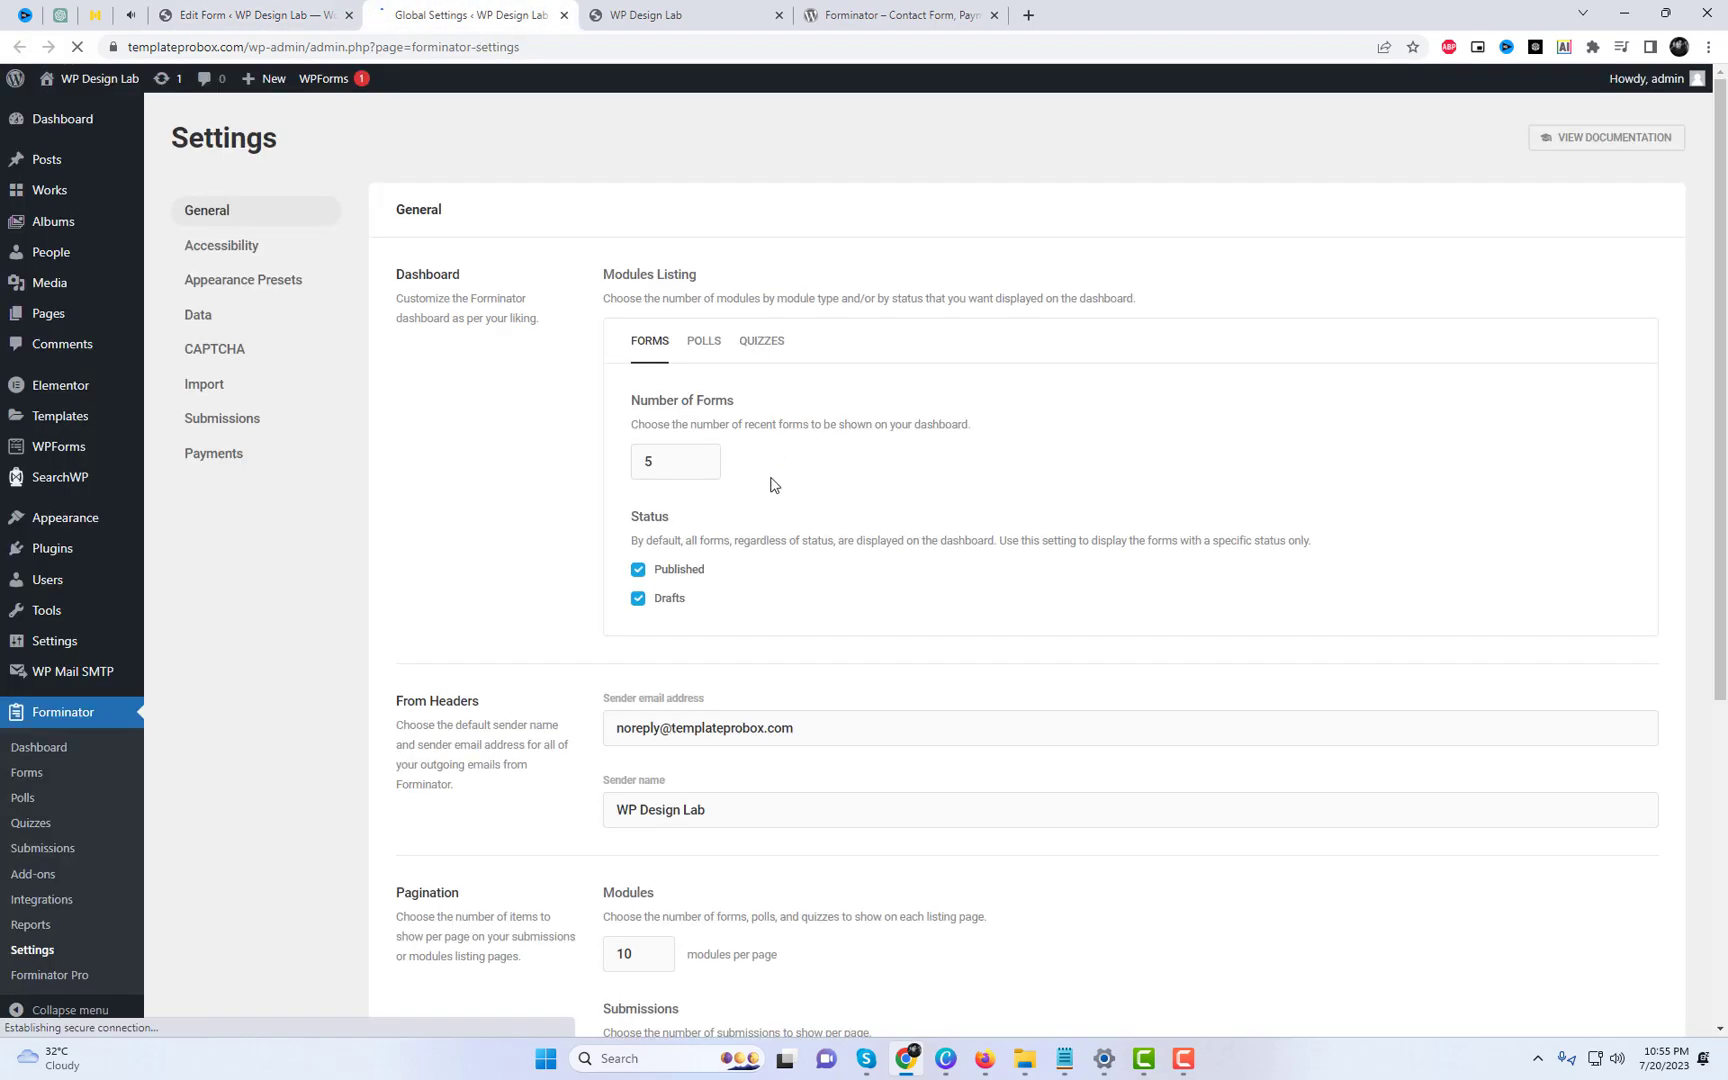
left_click(216, 354)
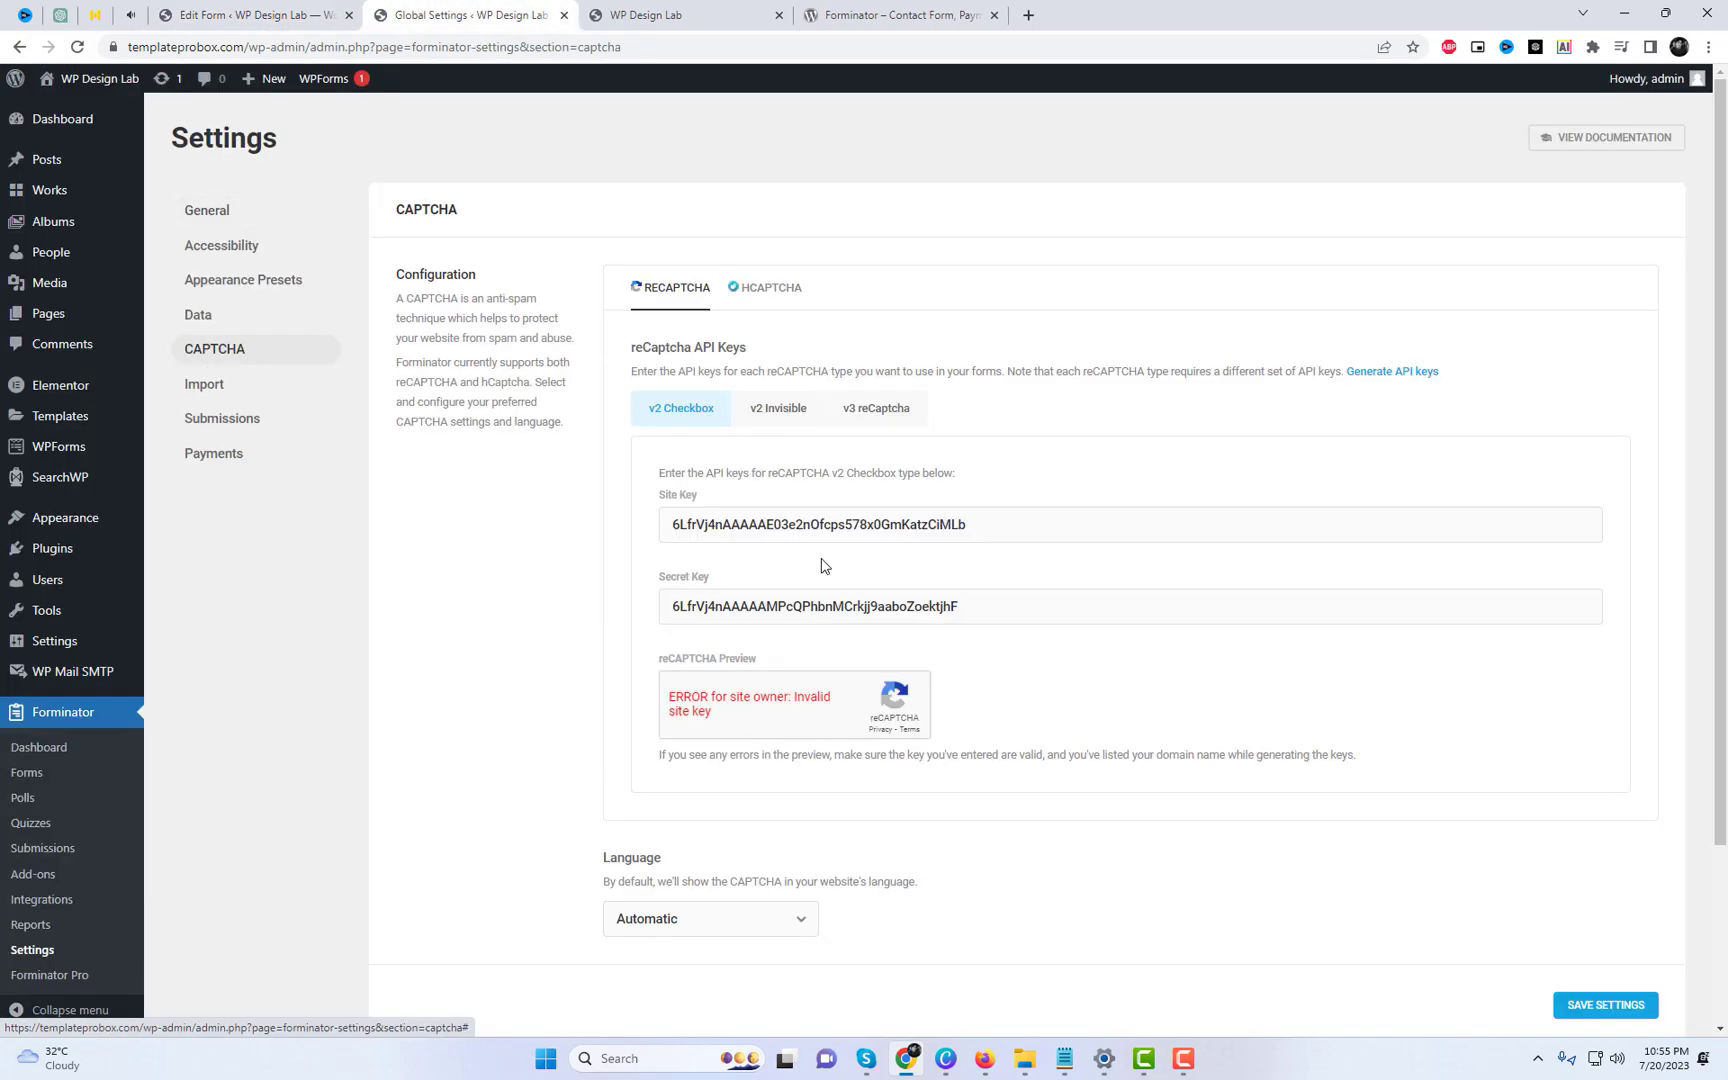
middle_click(1399, 396)
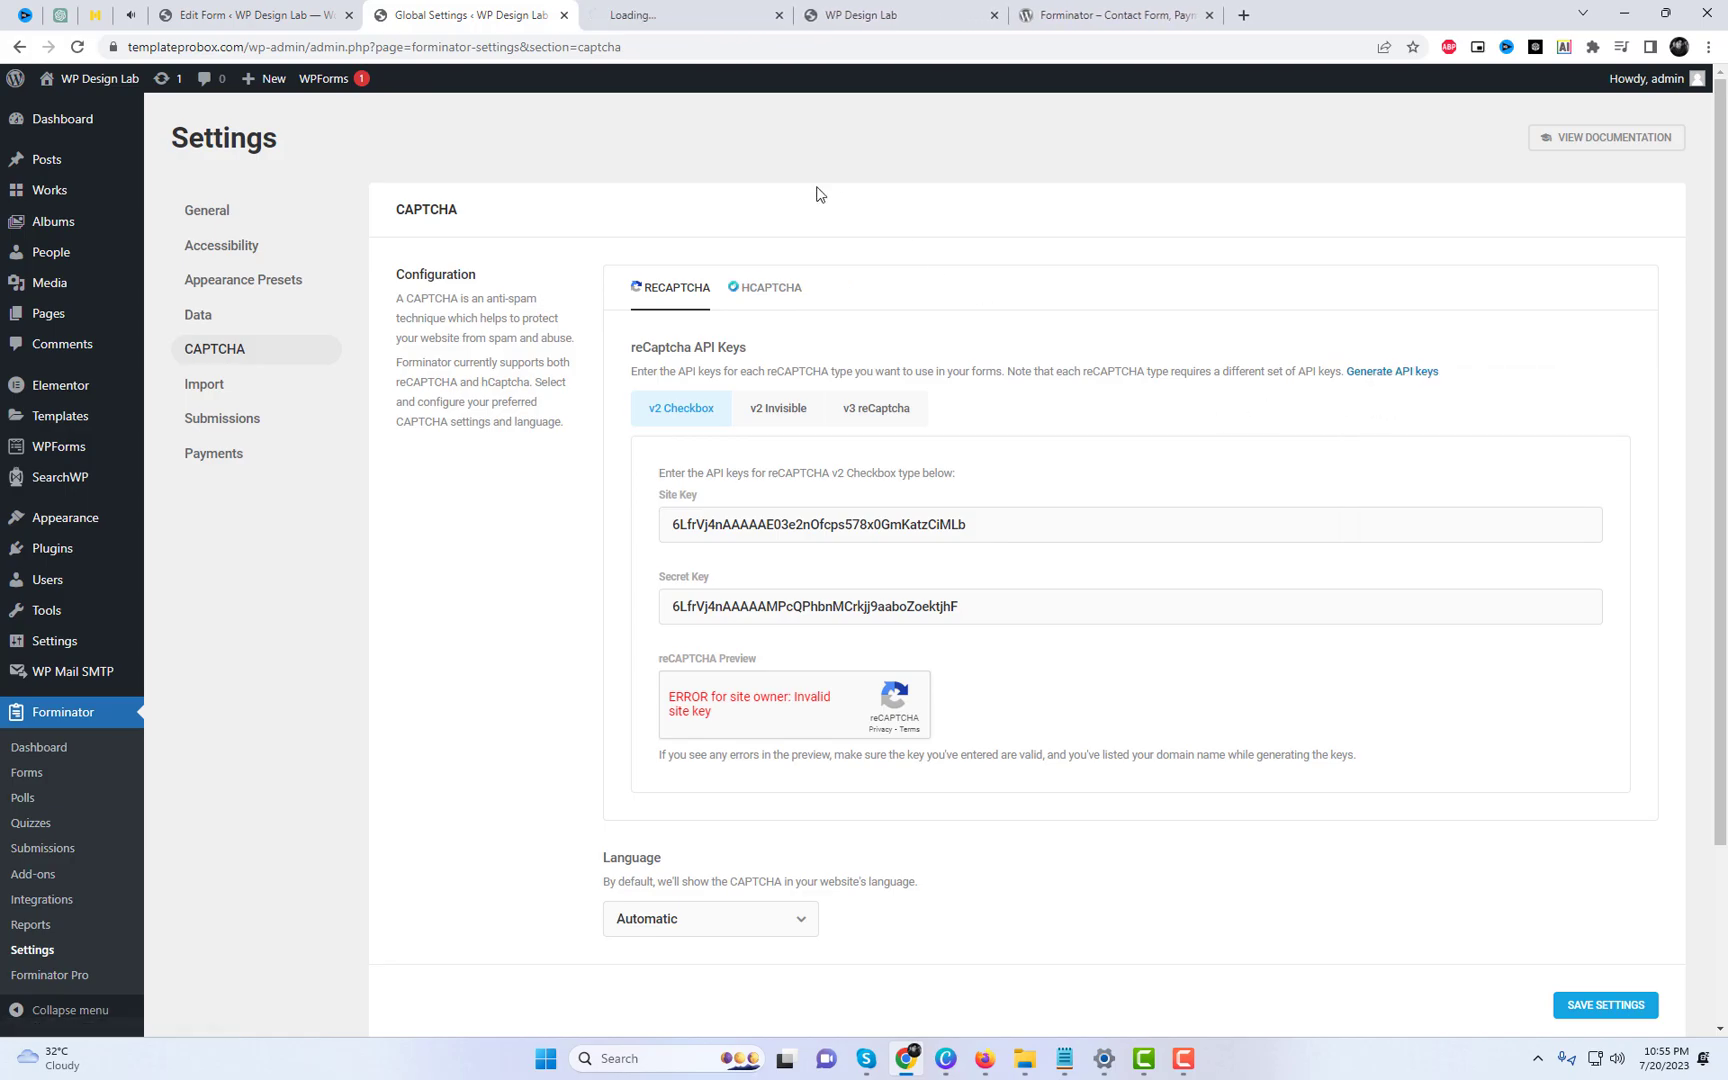
Step: Register a reCAPTCHA Challenge (v2) site labelled 'Captcha Two' for the templateprobox.com domain
left_click(668, 15)
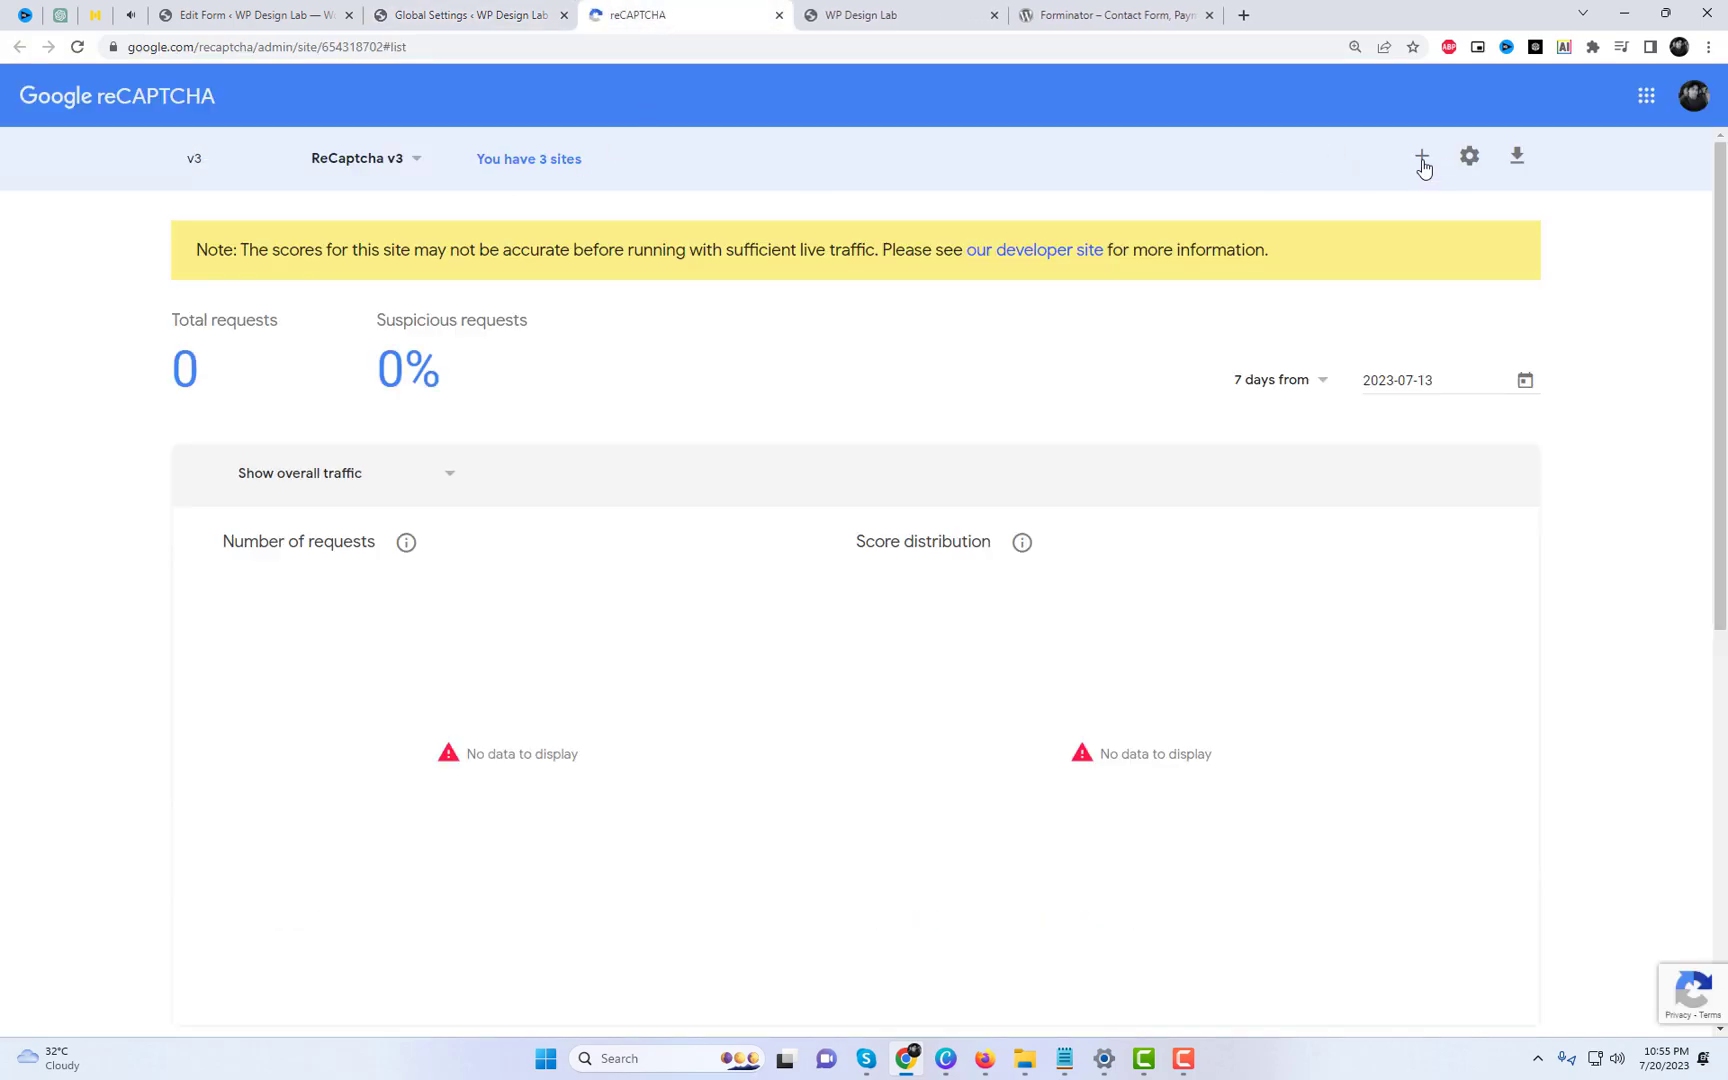
left_click(1423, 160)
left_click(332, 521)
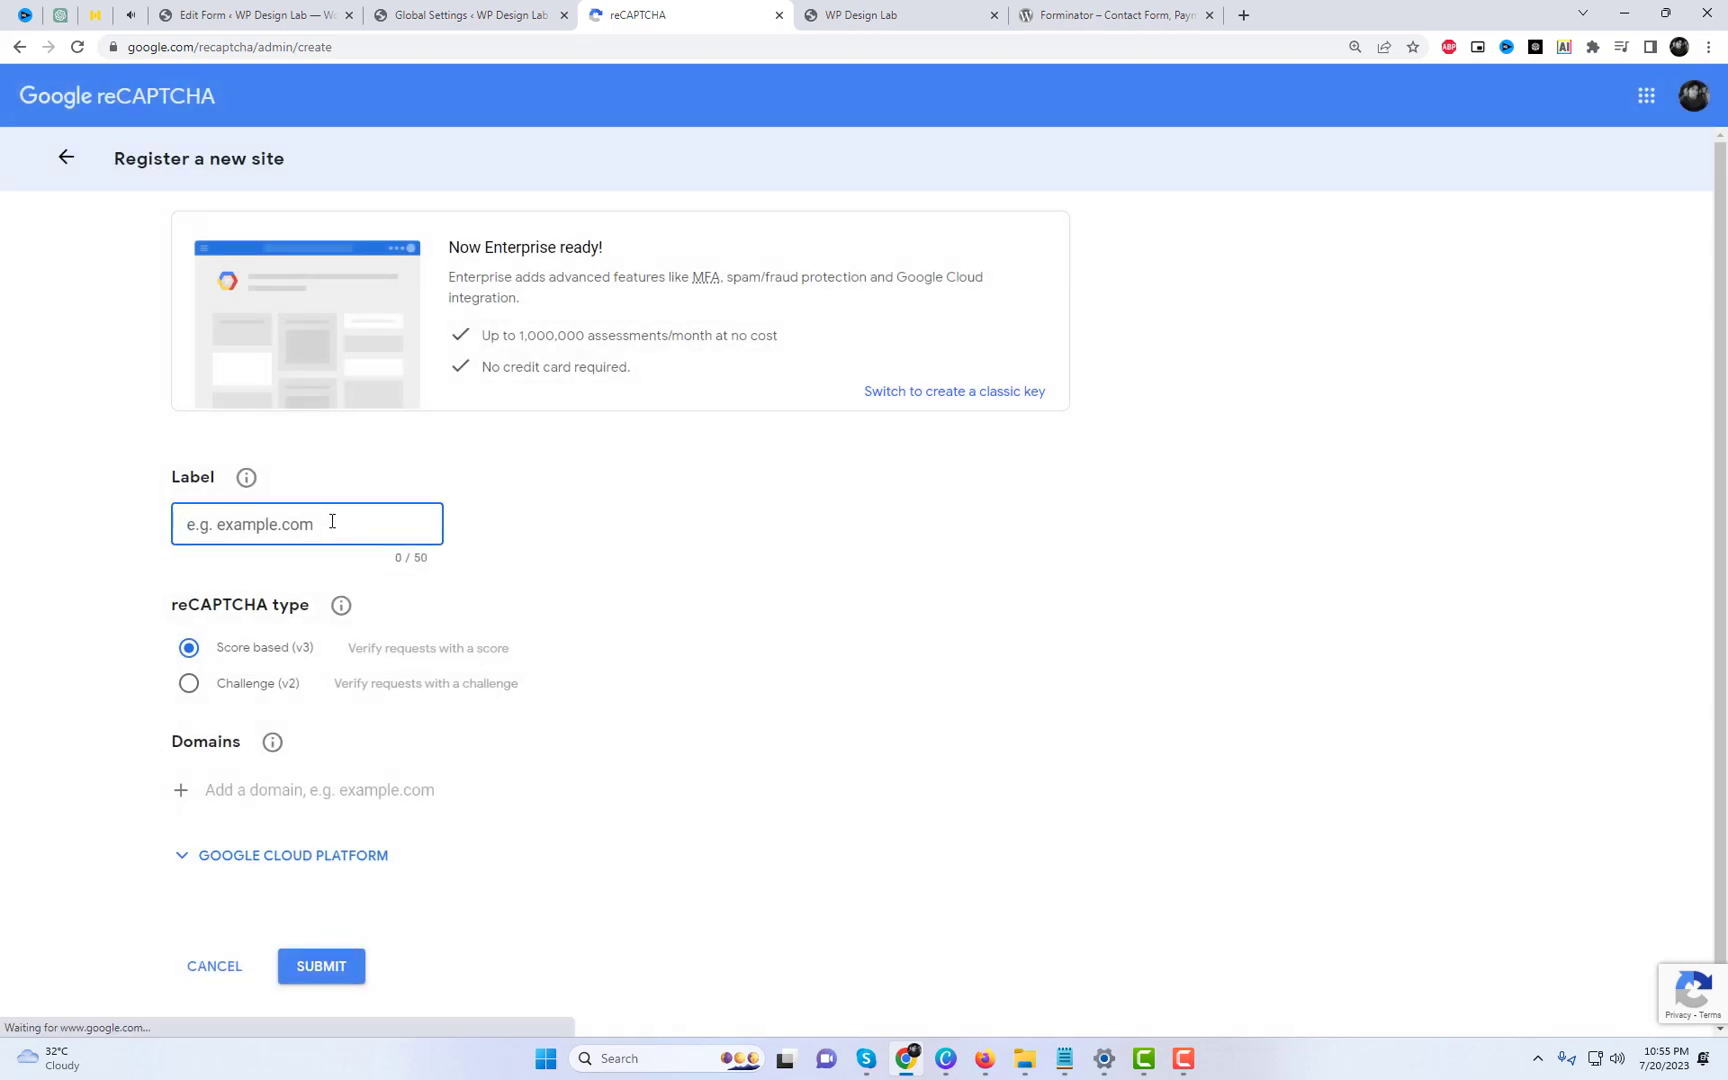
type("Captcha Two")
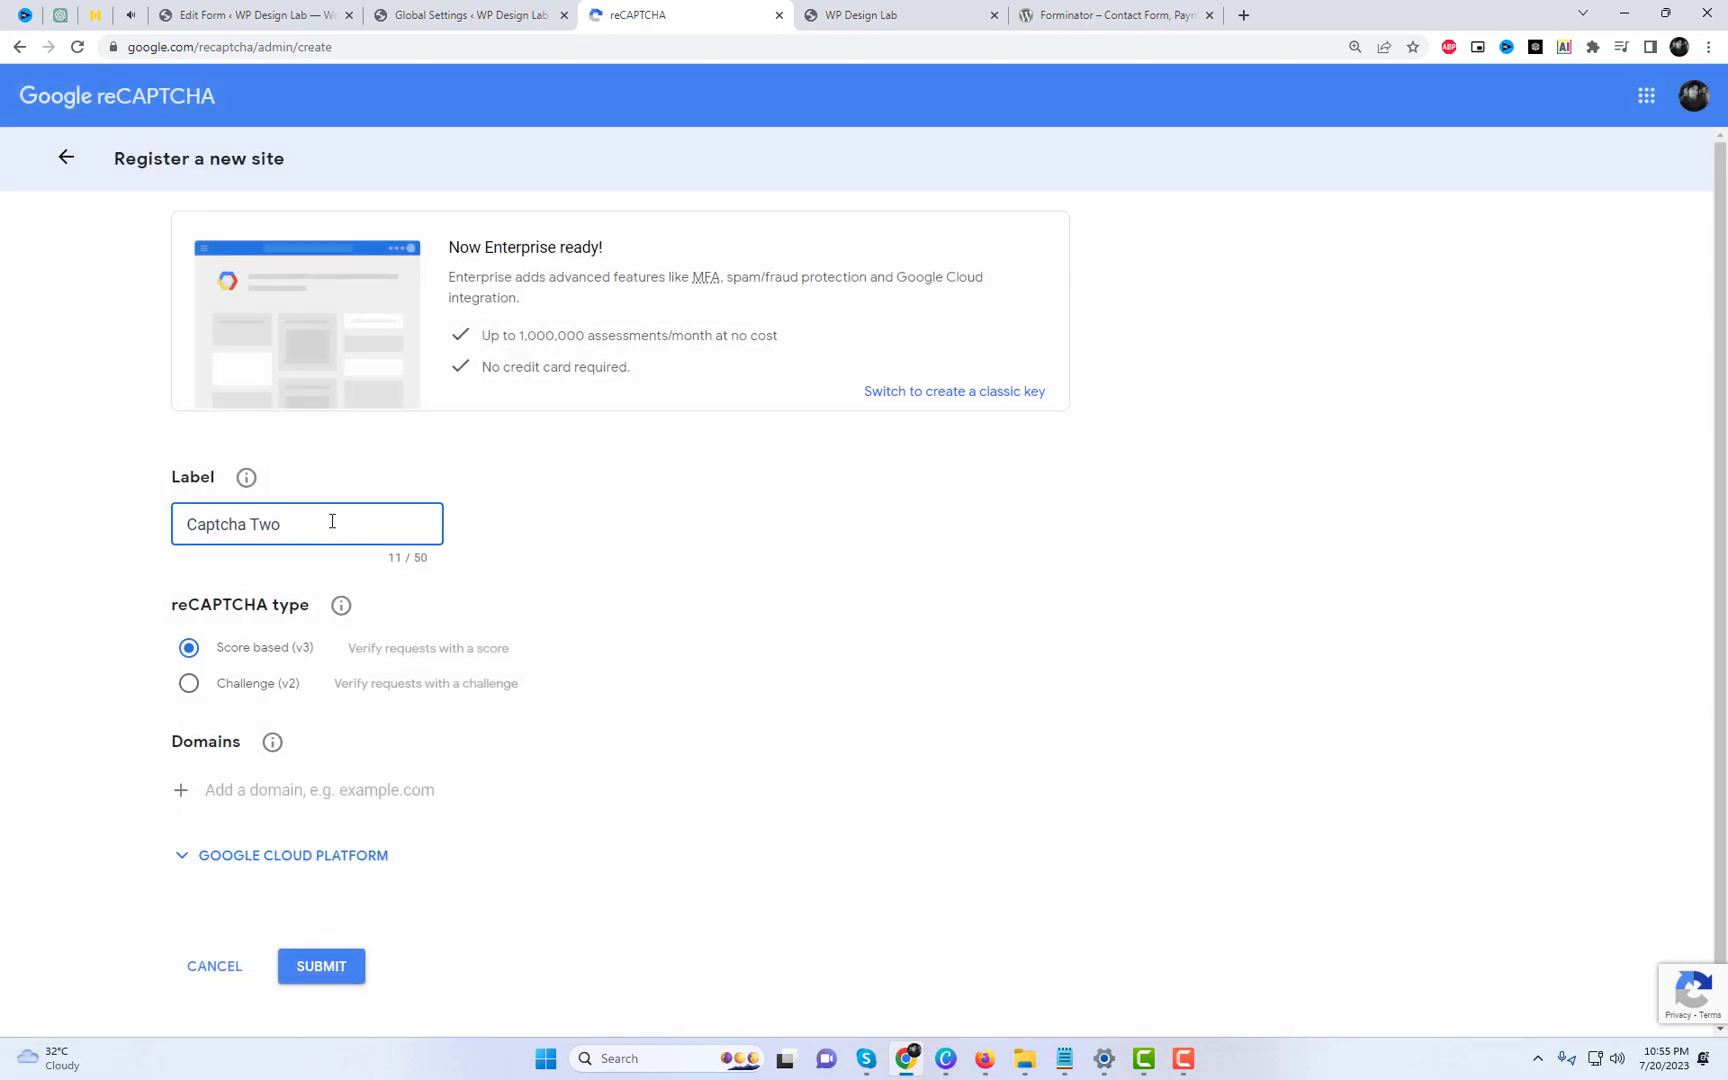
left_click(705, 622)
scroll(617, 717, "down", 1)
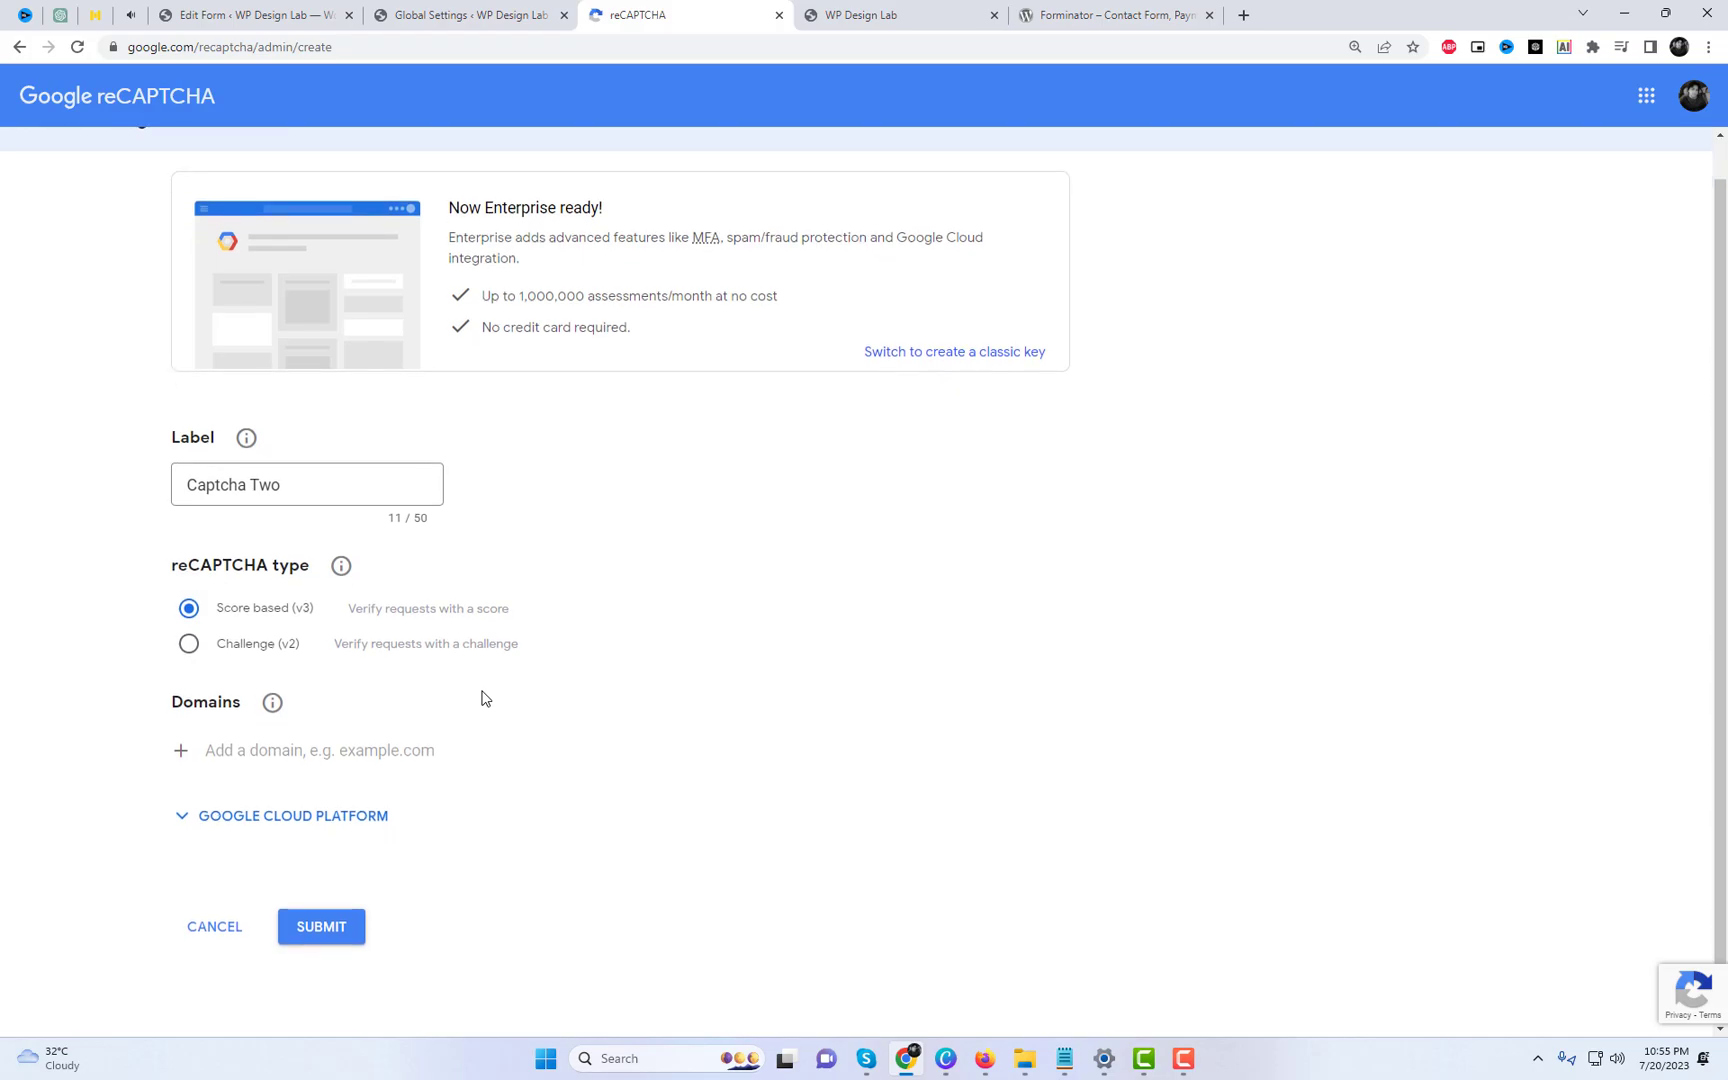
left_click(269, 650)
scroll(308, 685, "down", 1)
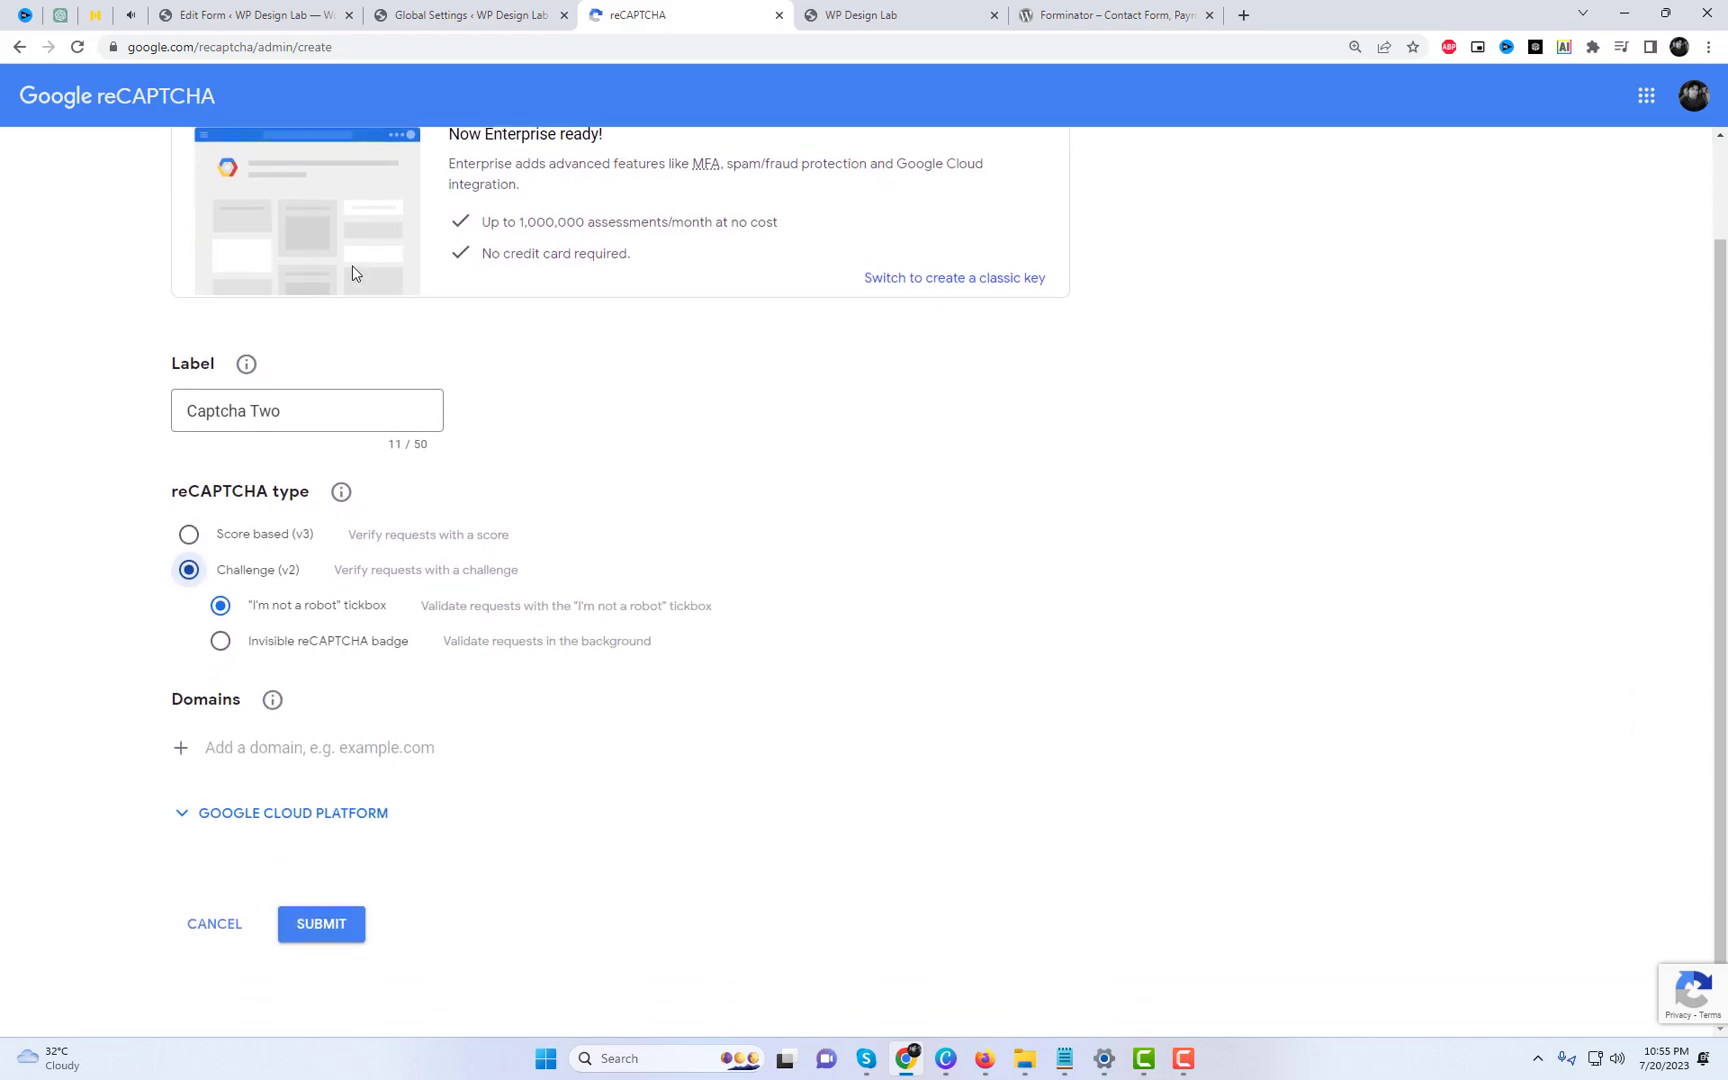
left_click(471, 14)
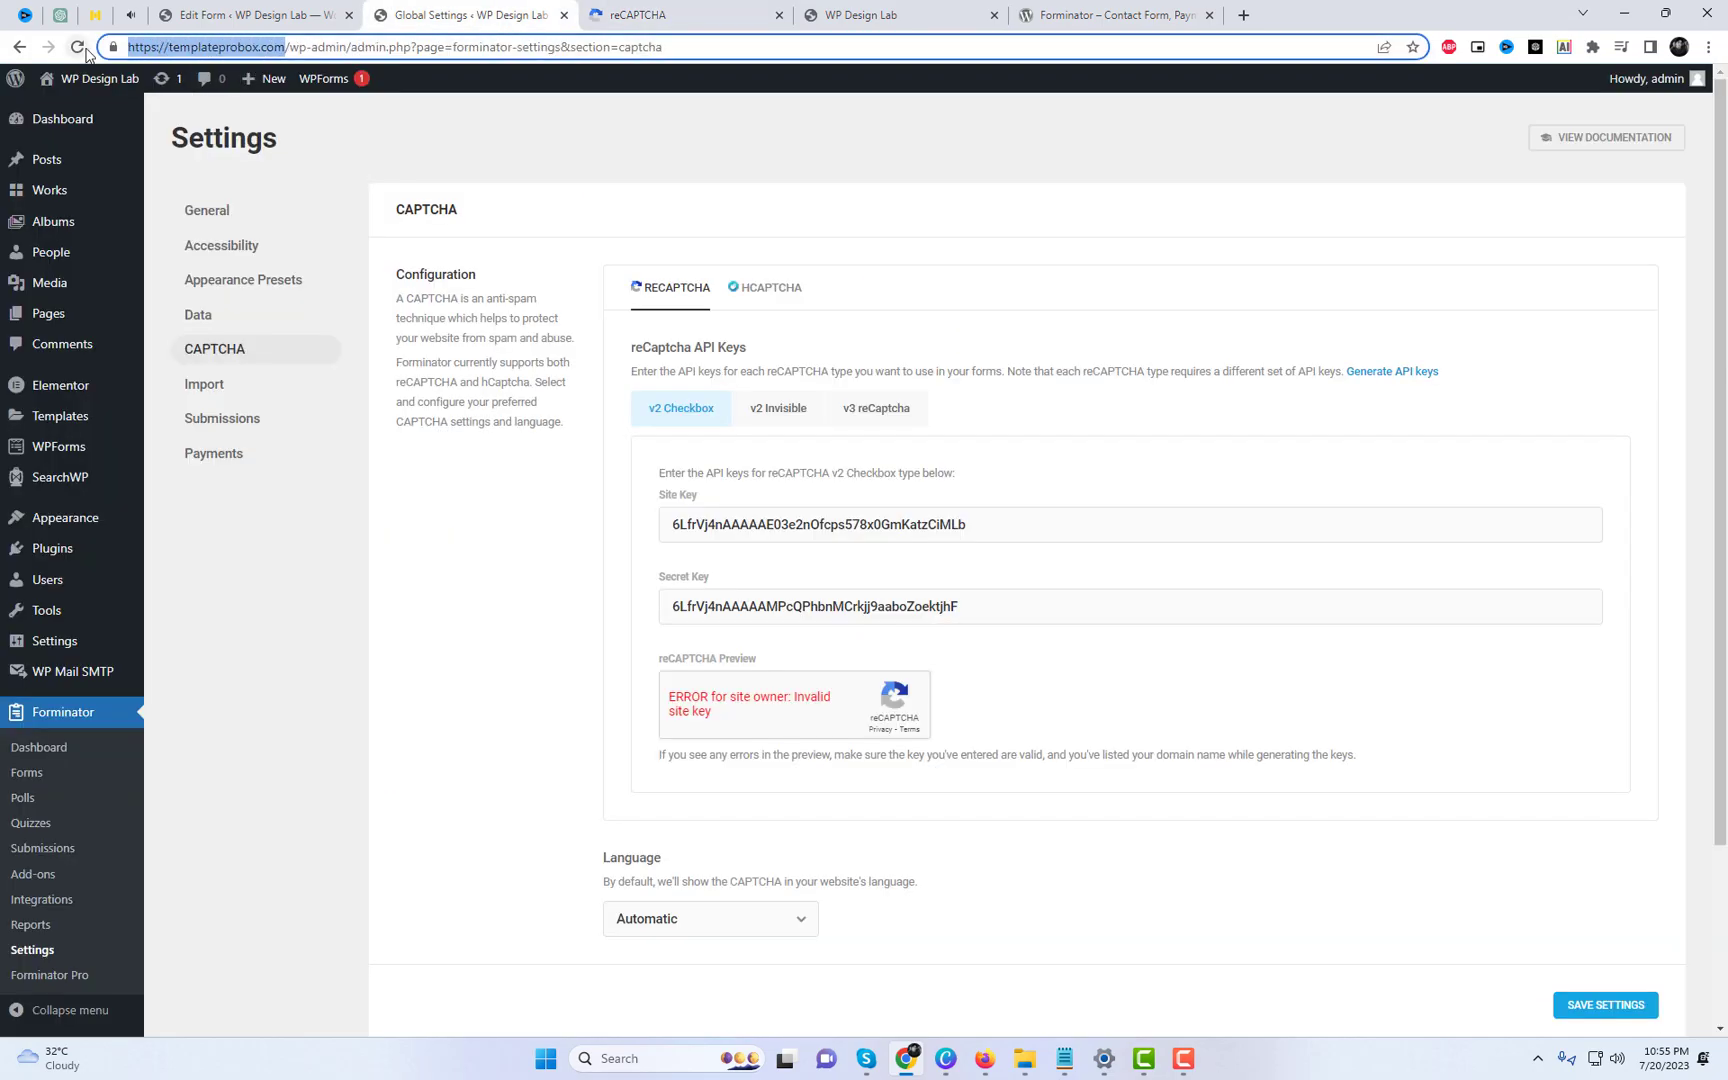
left_click(632, 15)
left_click(344, 747)
type("https://templateprobox.com/")
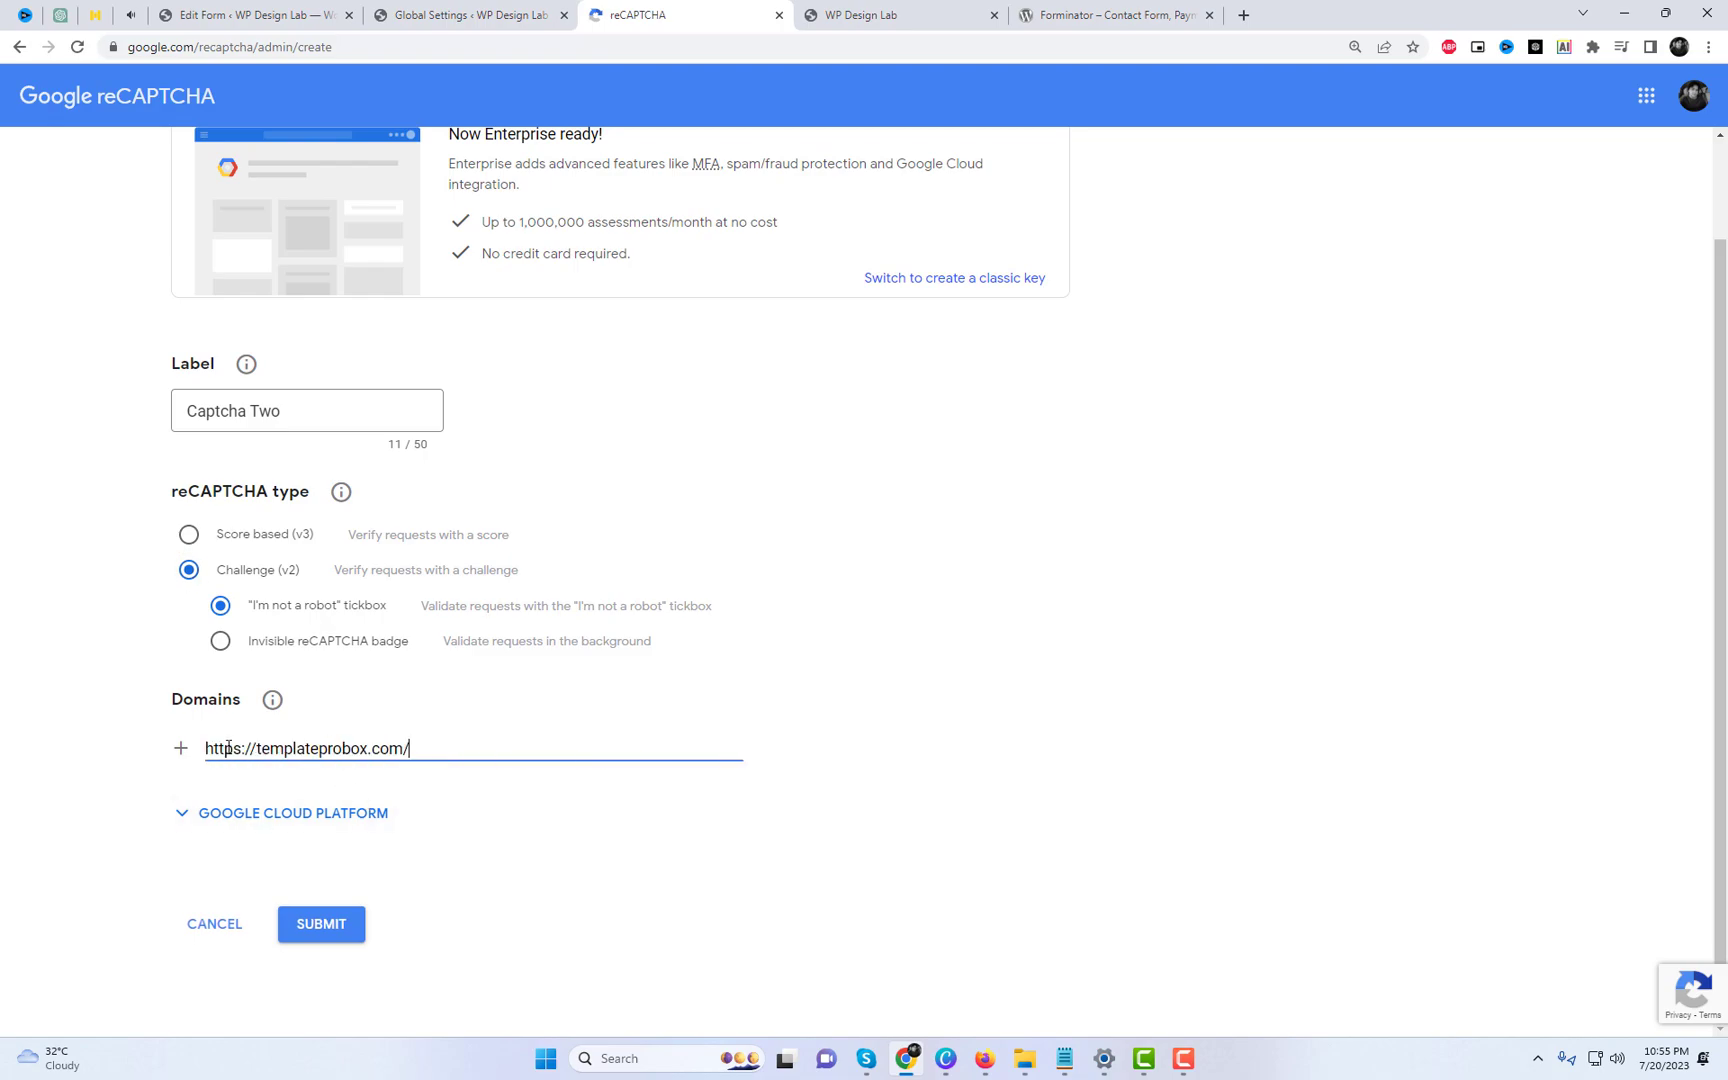
left_click_drag(259, 748, 205, 749)
key("BackSpace")
key("End")
key("BackSpace")
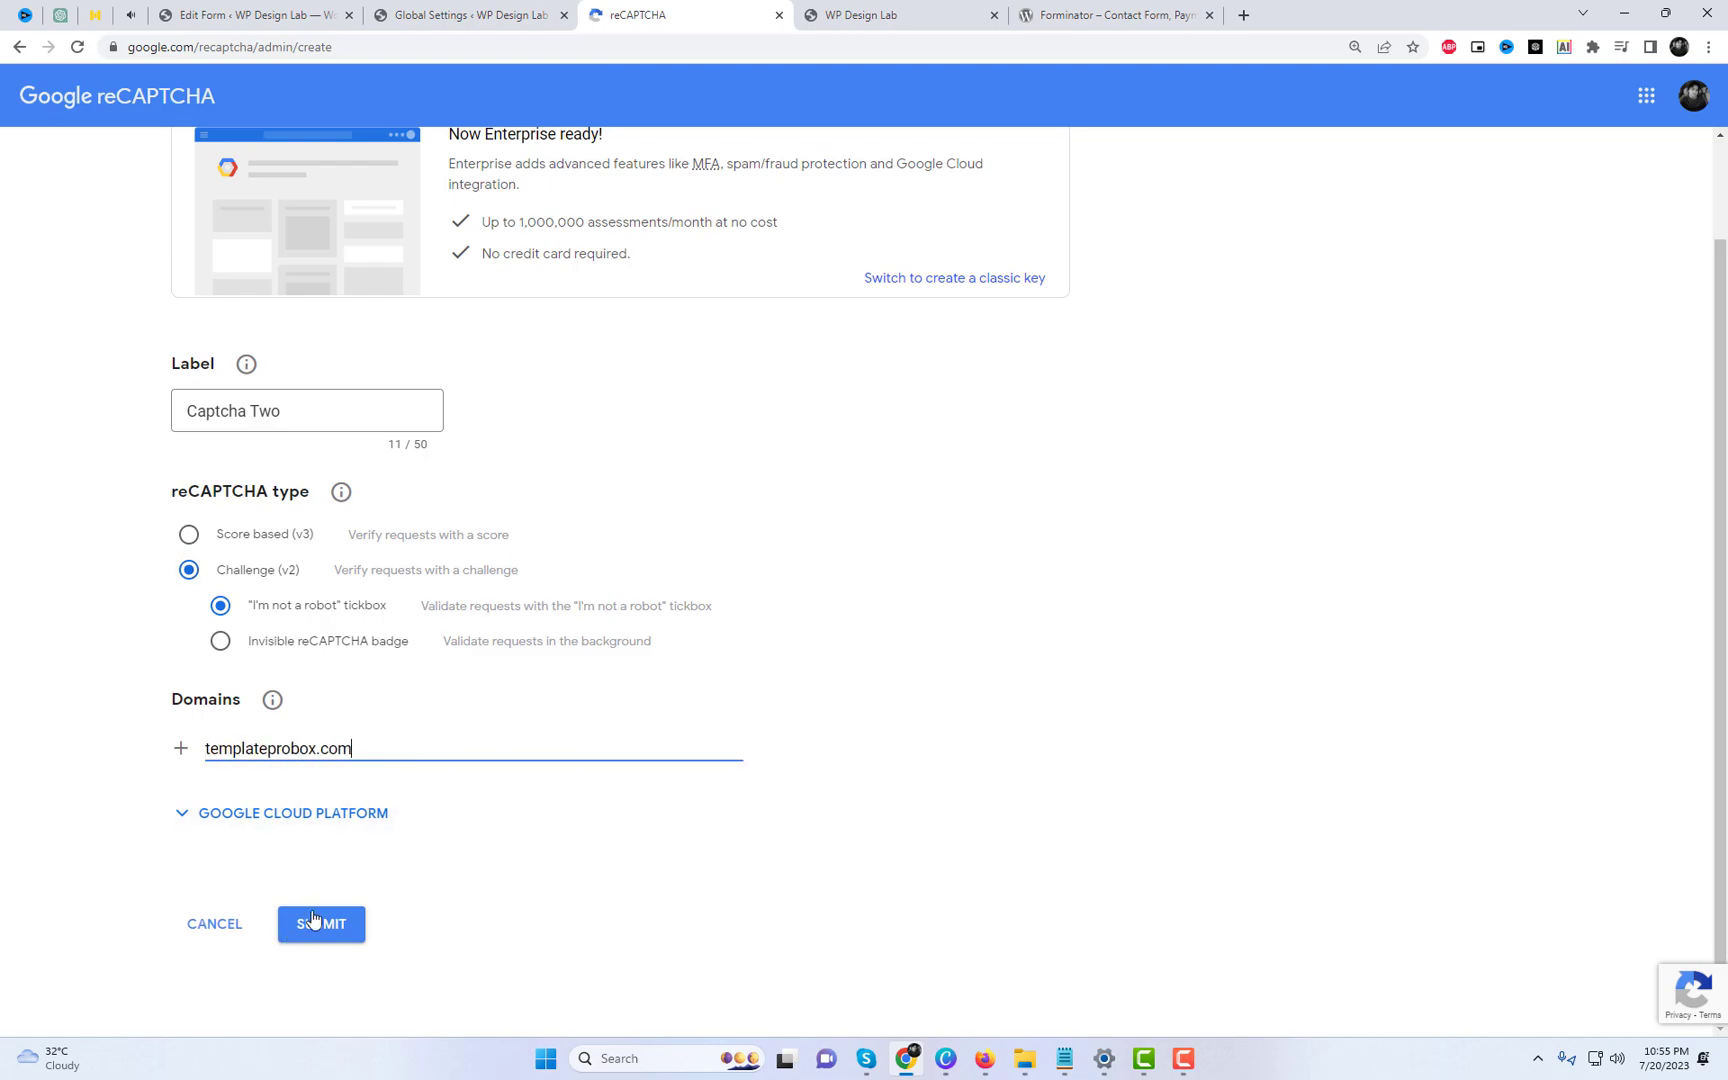
left_click(320, 925)
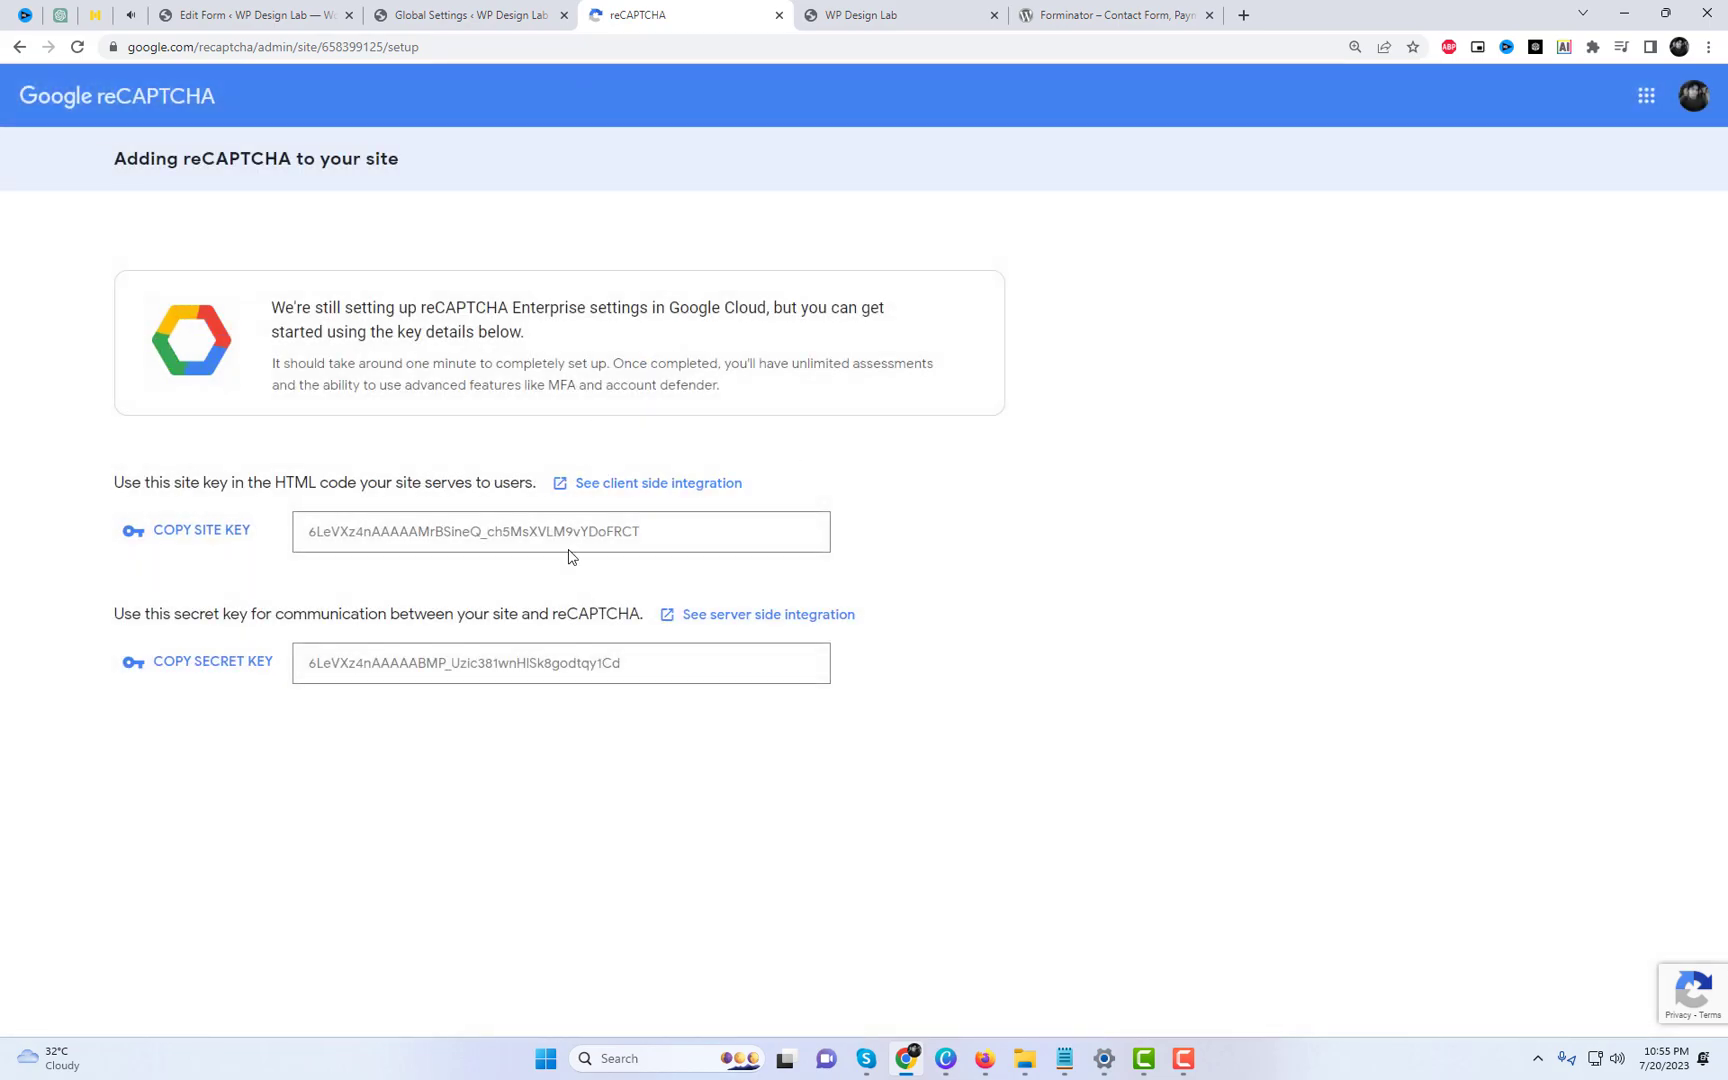
Step: Paste the new site key and secret key into Forminator's CAPTCHA settings and save
left_click(567, 530)
left_click(513, 15)
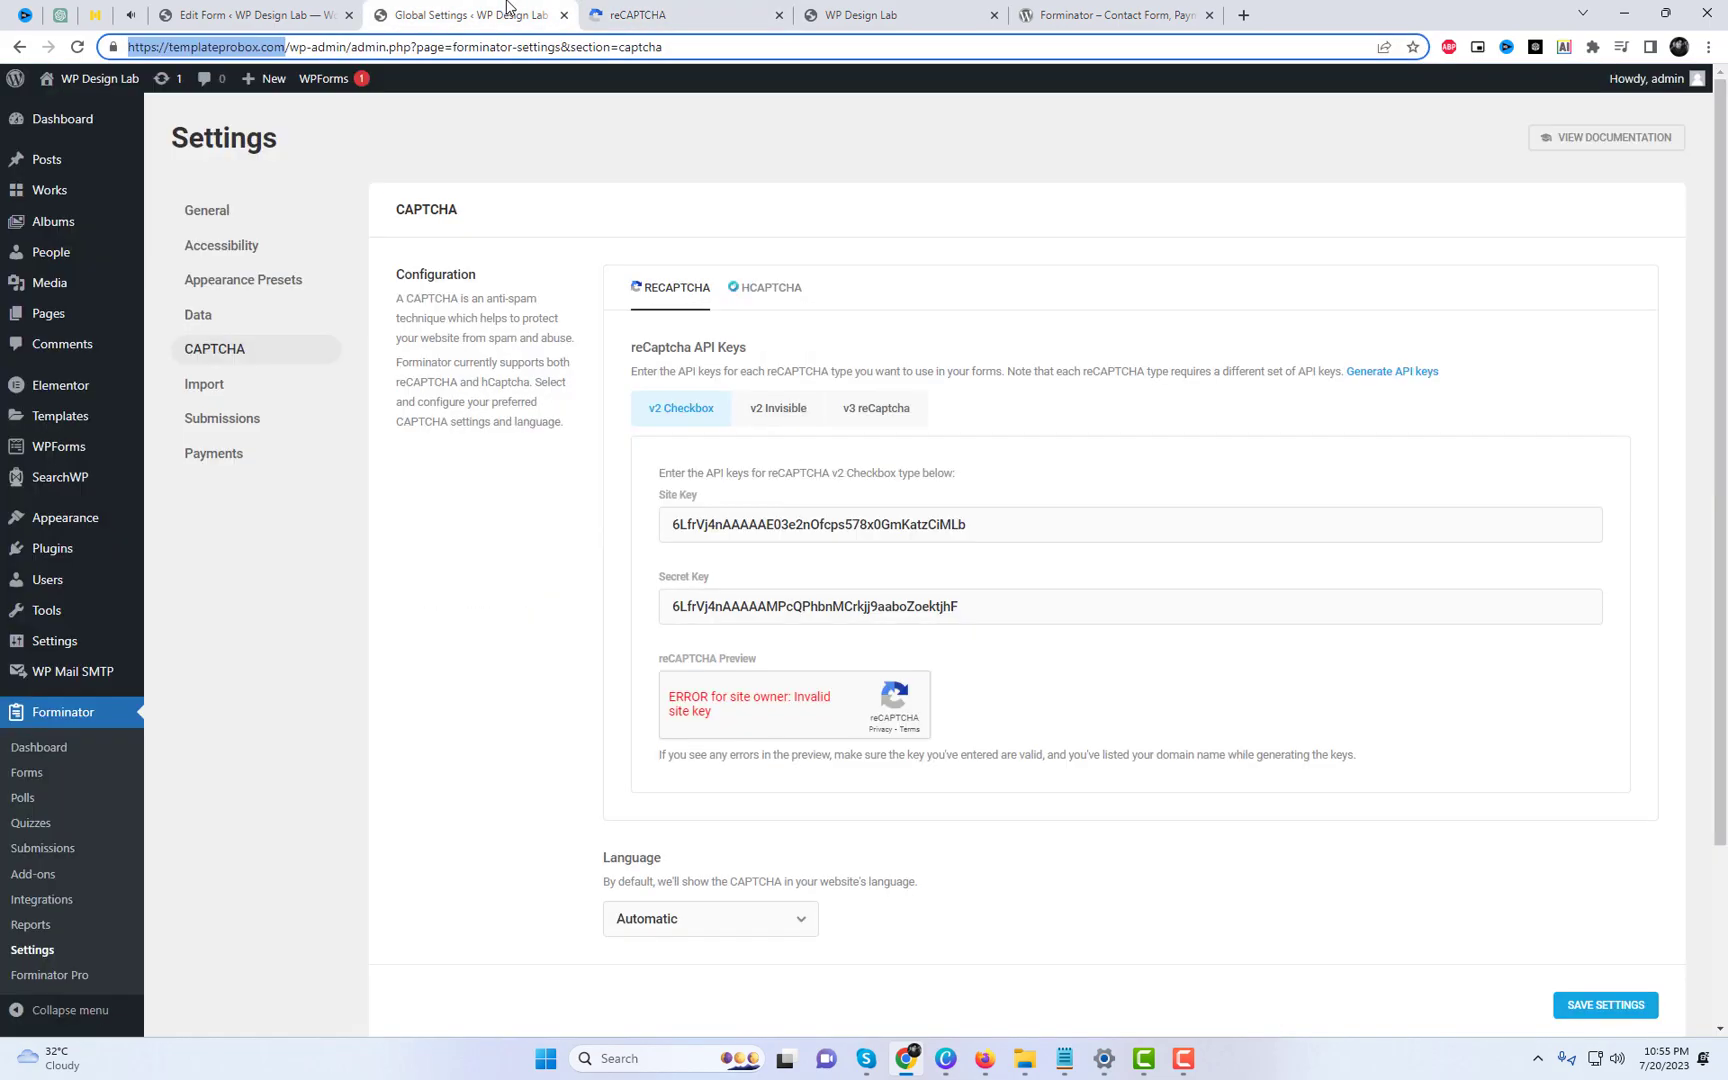
triple_click(804, 524)
key("ctrl+v")
left_click(675, 14)
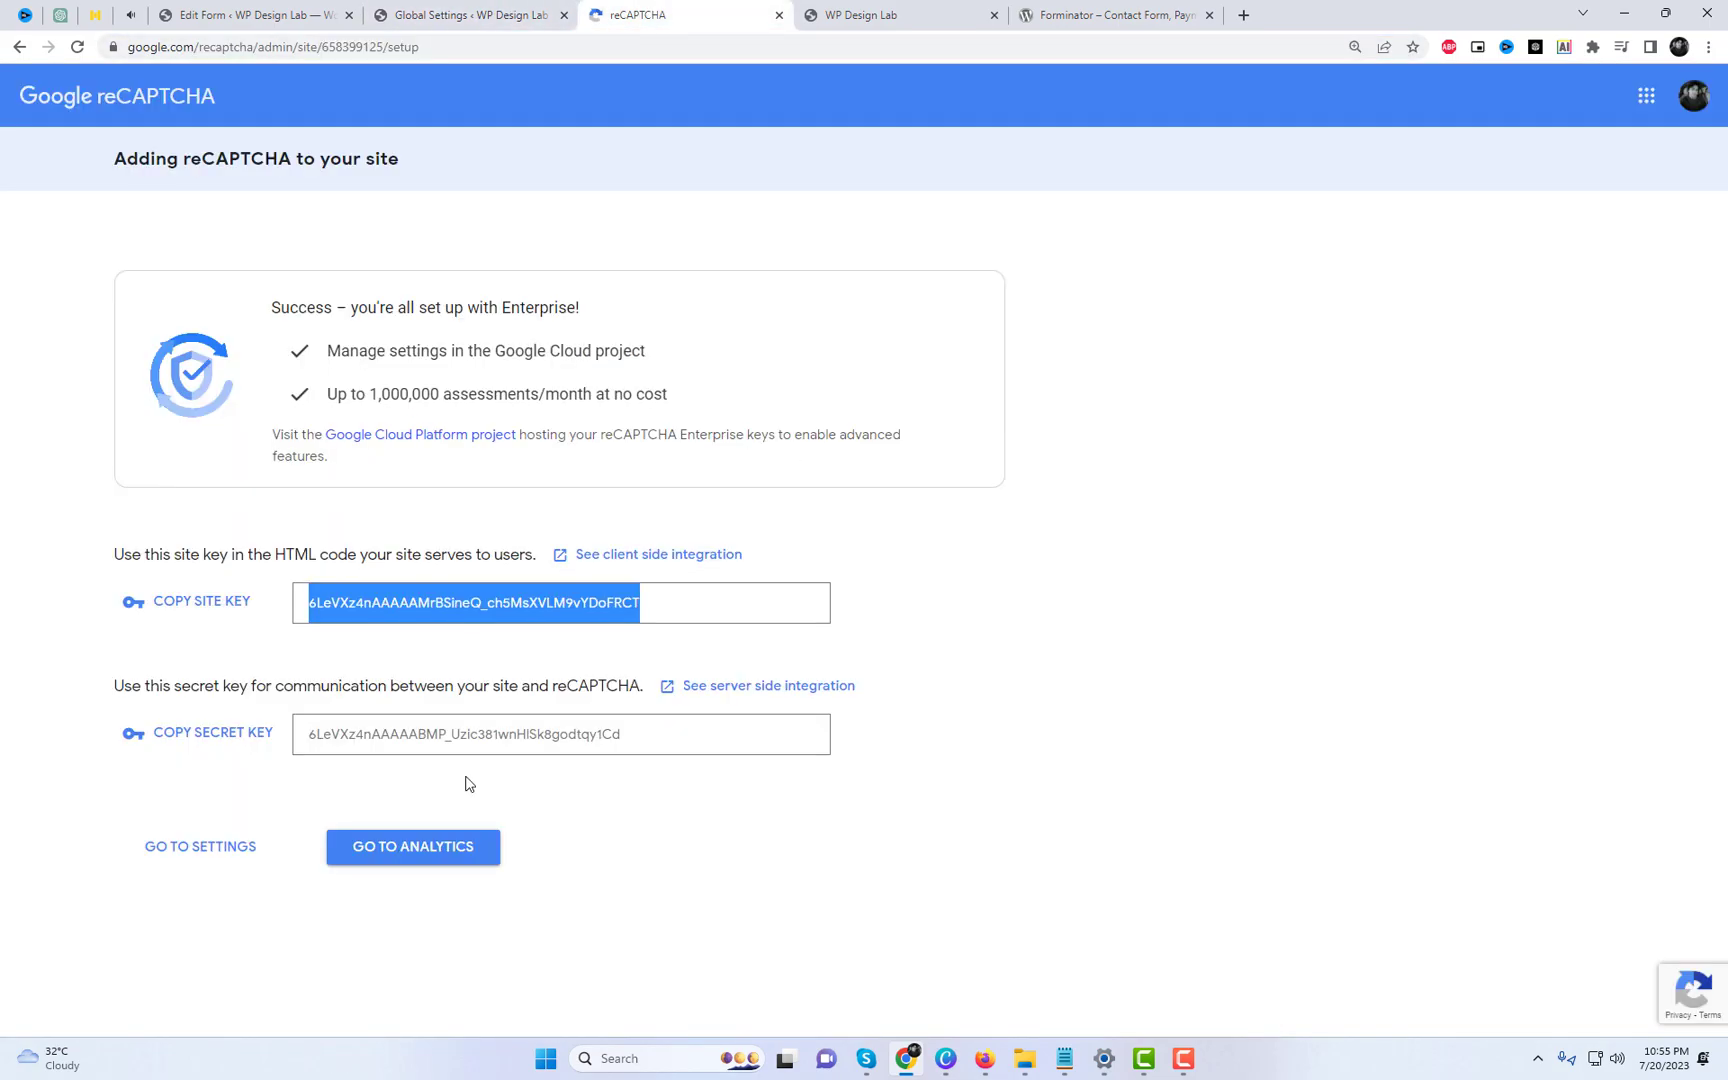
left_click(511, 734)
key("ctrl+c")
left_click(514, 15)
triple_click(797, 606)
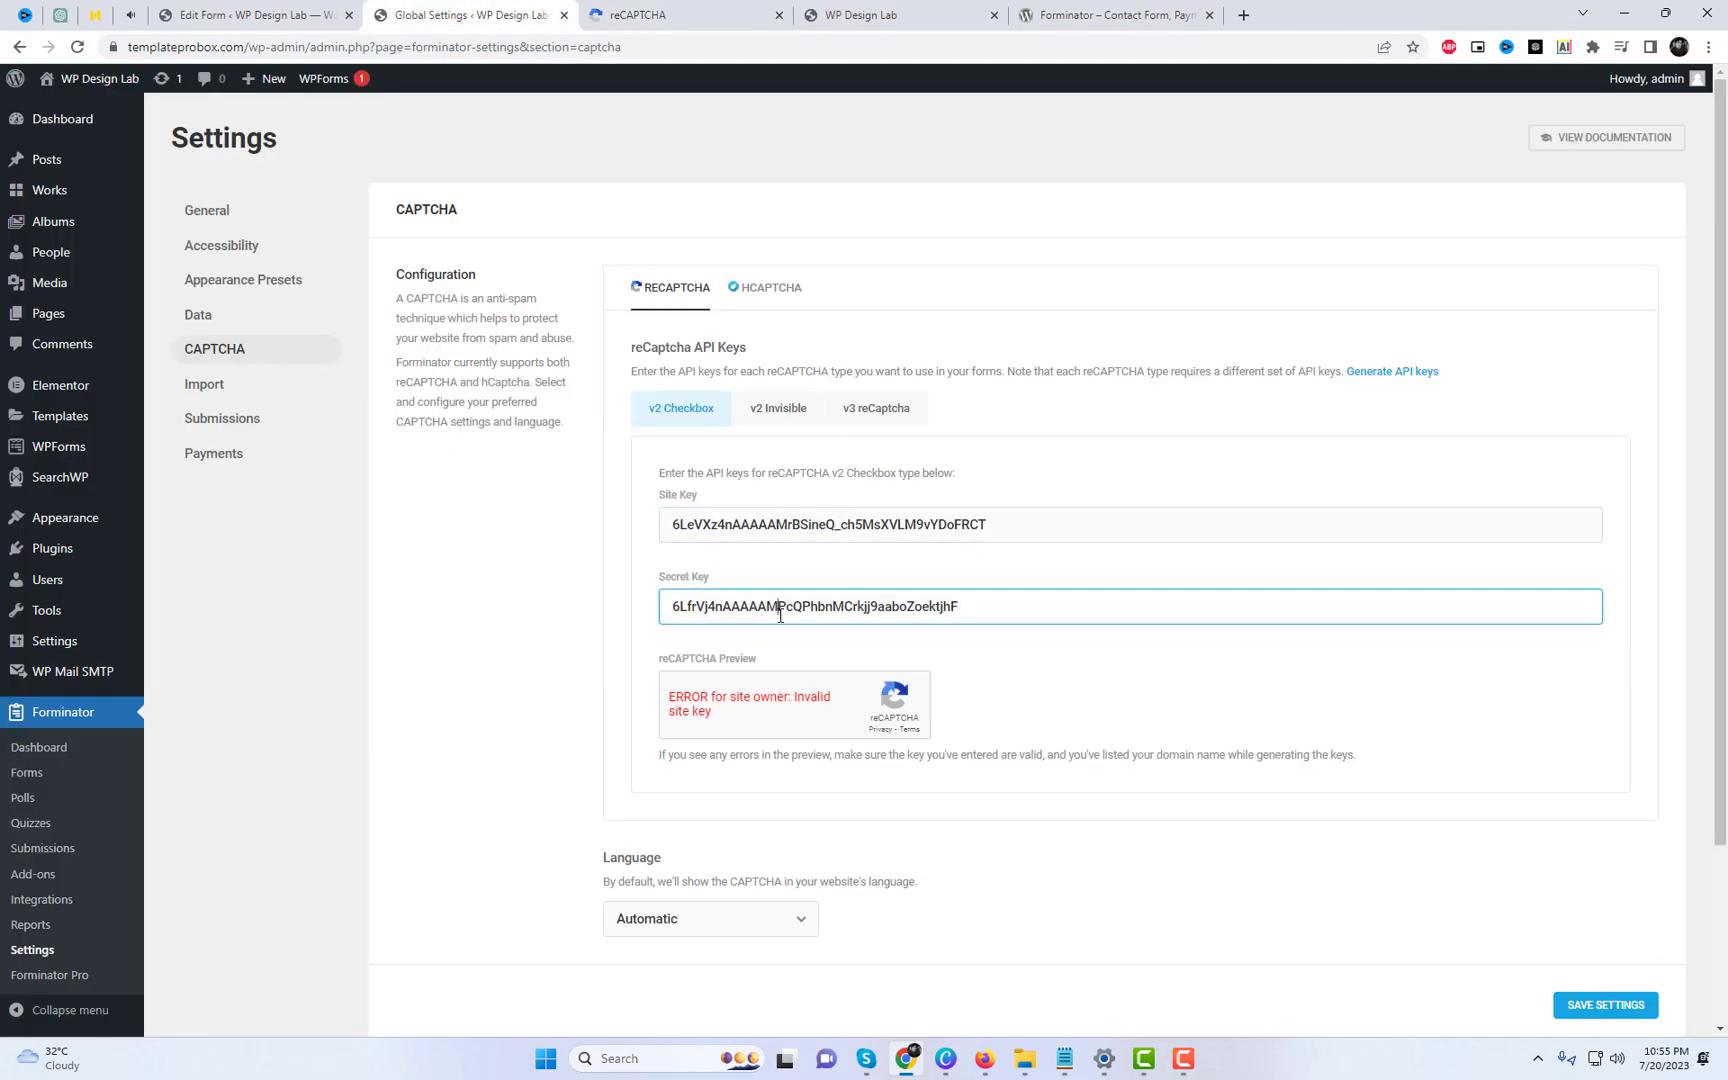
key("ctrl+v")
left_click(1604, 1004)
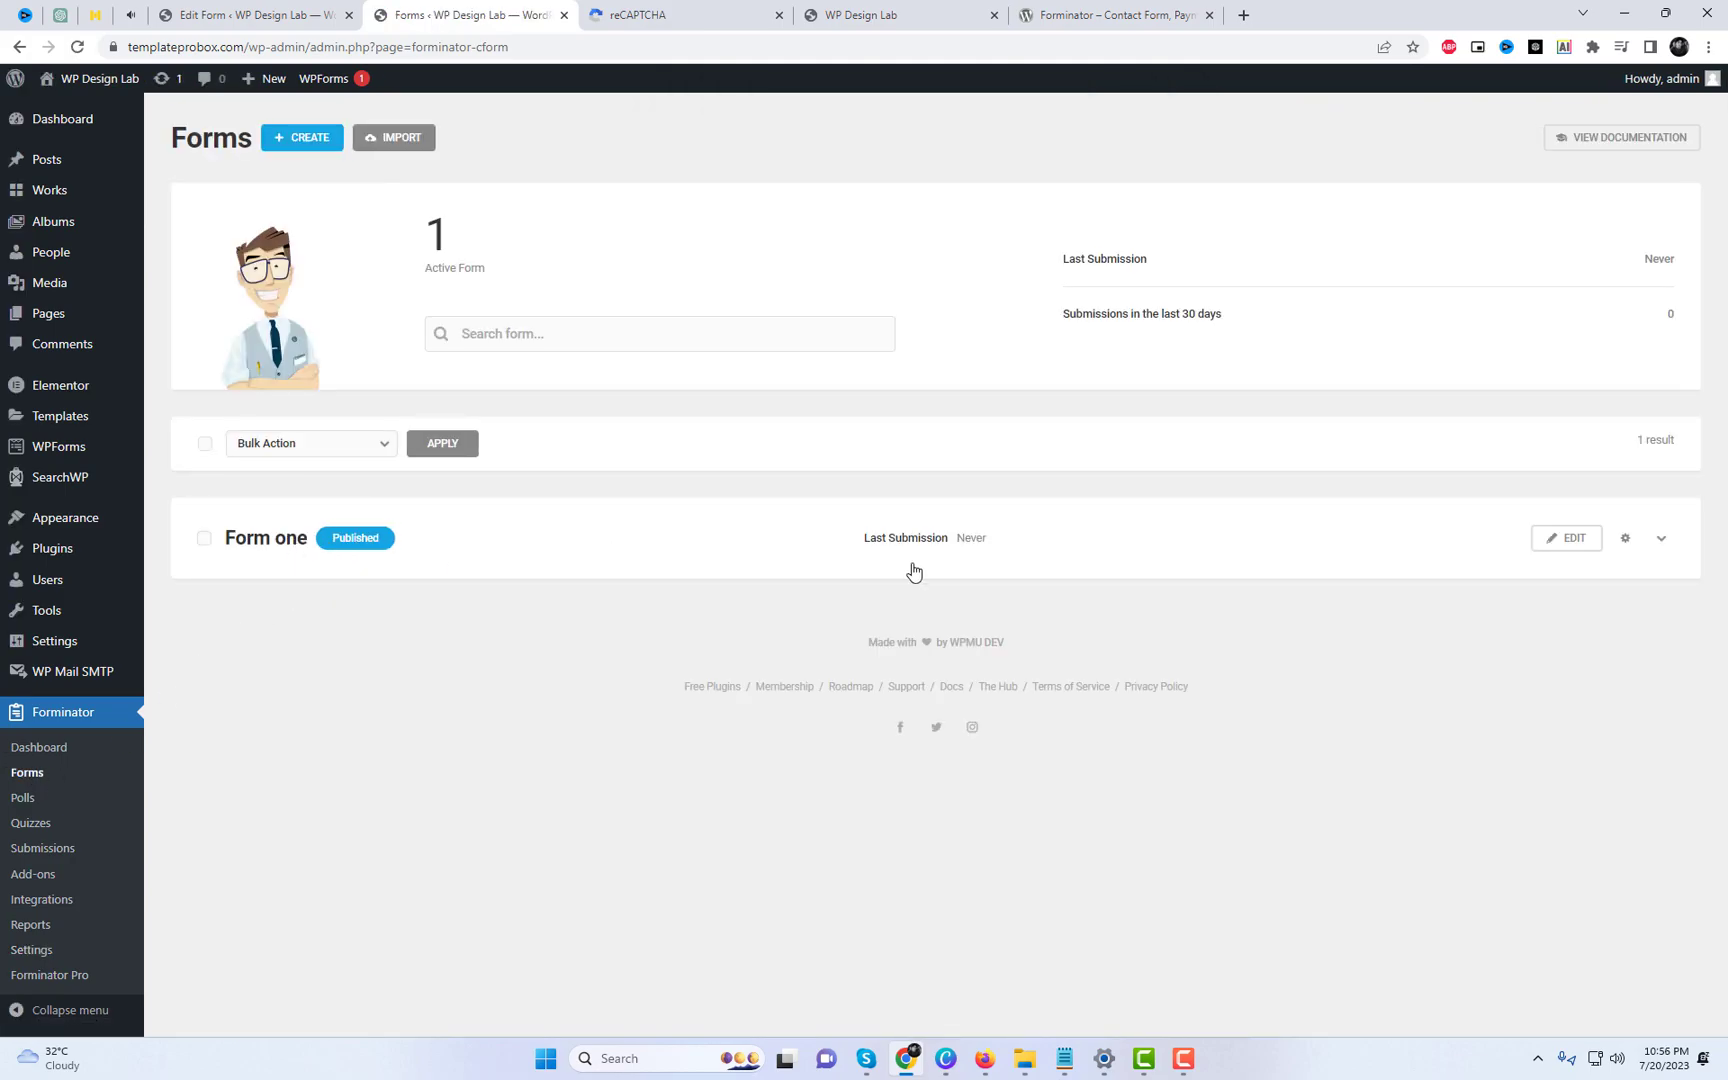
Step: Open Form one, preview it with its reCAPTCHA checkbox, then close the preview
left_click(1569, 537)
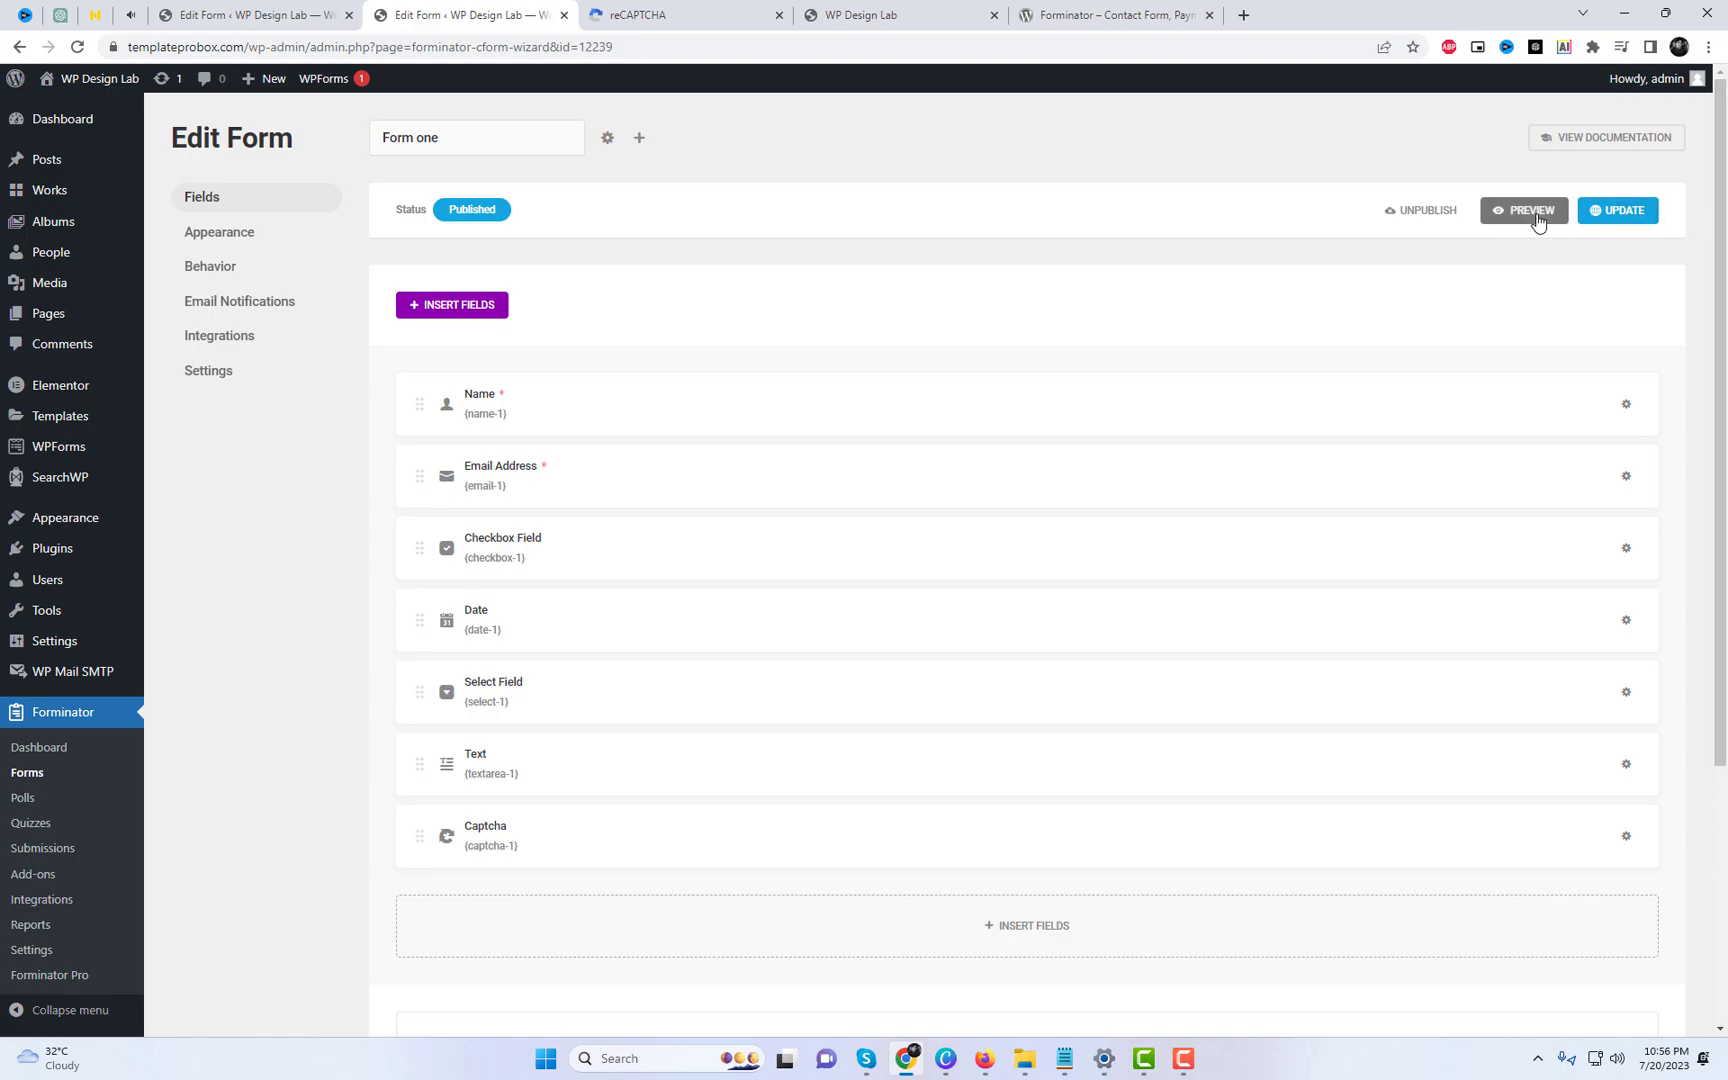
left_click(1526, 212)
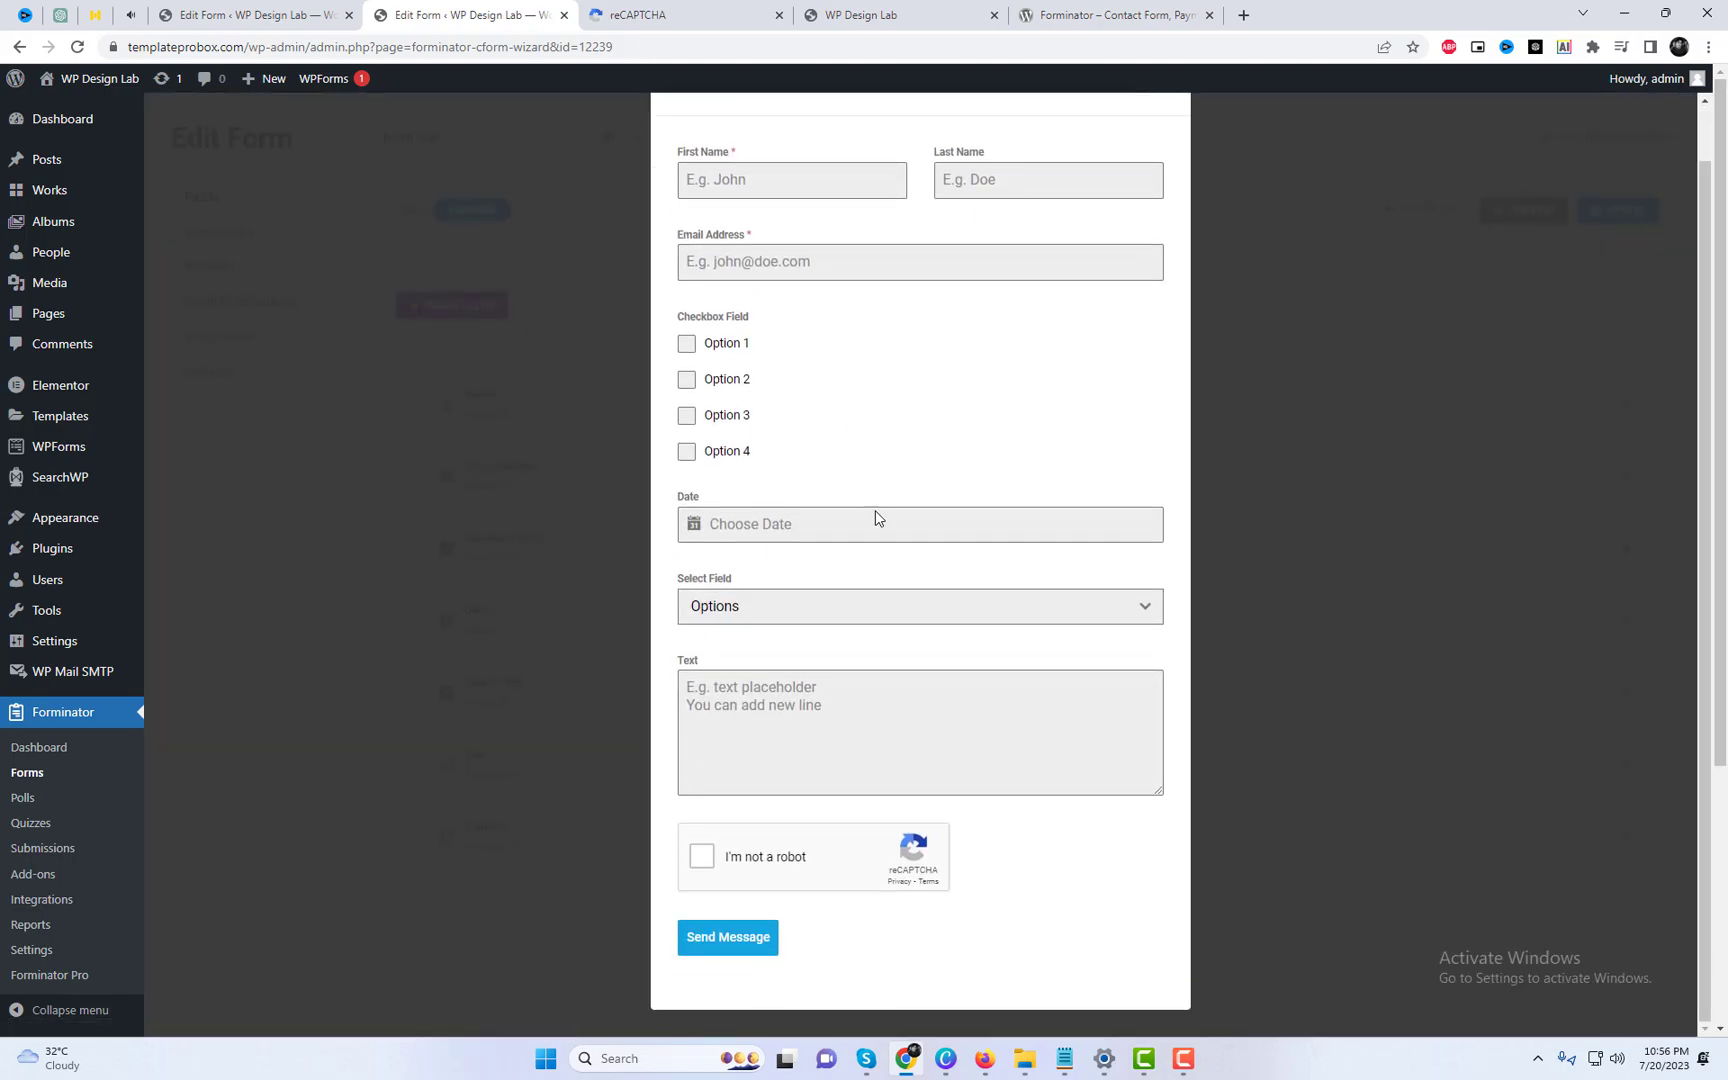
left_click(1149, 148)
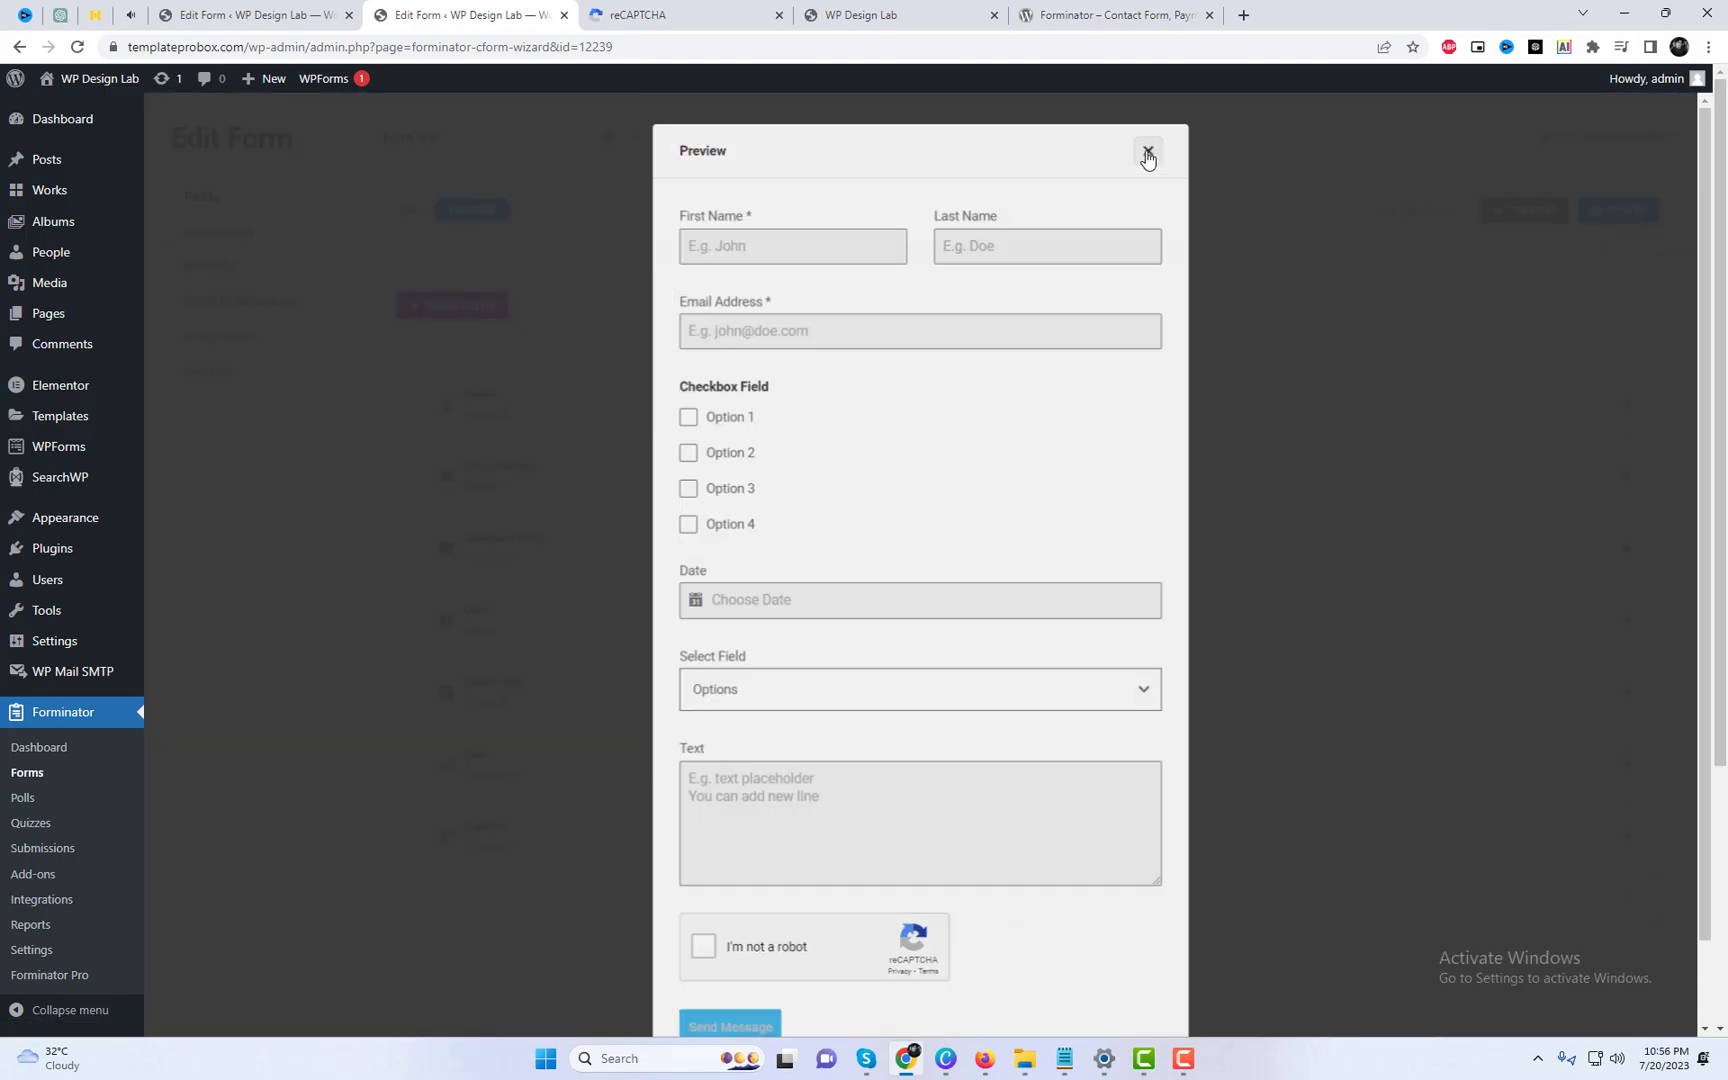
Step: After trying Flat and Bold, set Form one to Material style and view Email Notifications
left_click(231, 235)
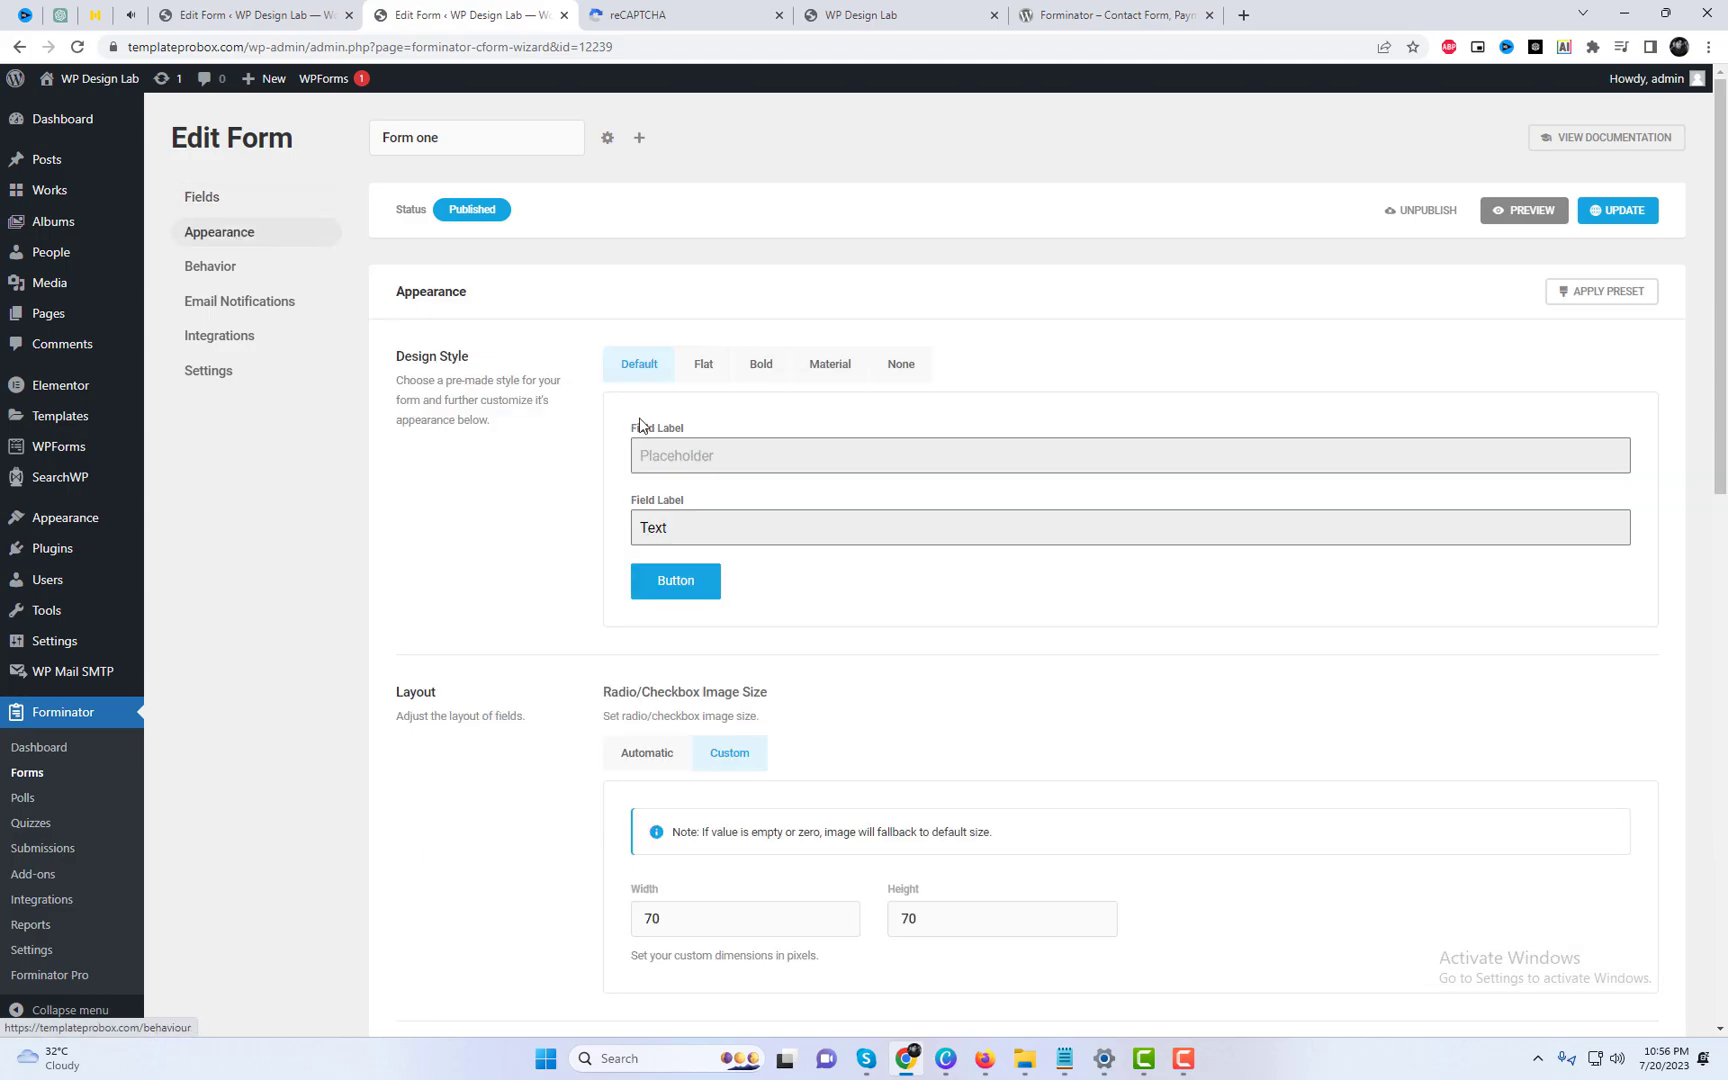
left_click(703, 380)
left_click(762, 380)
left_click(815, 376)
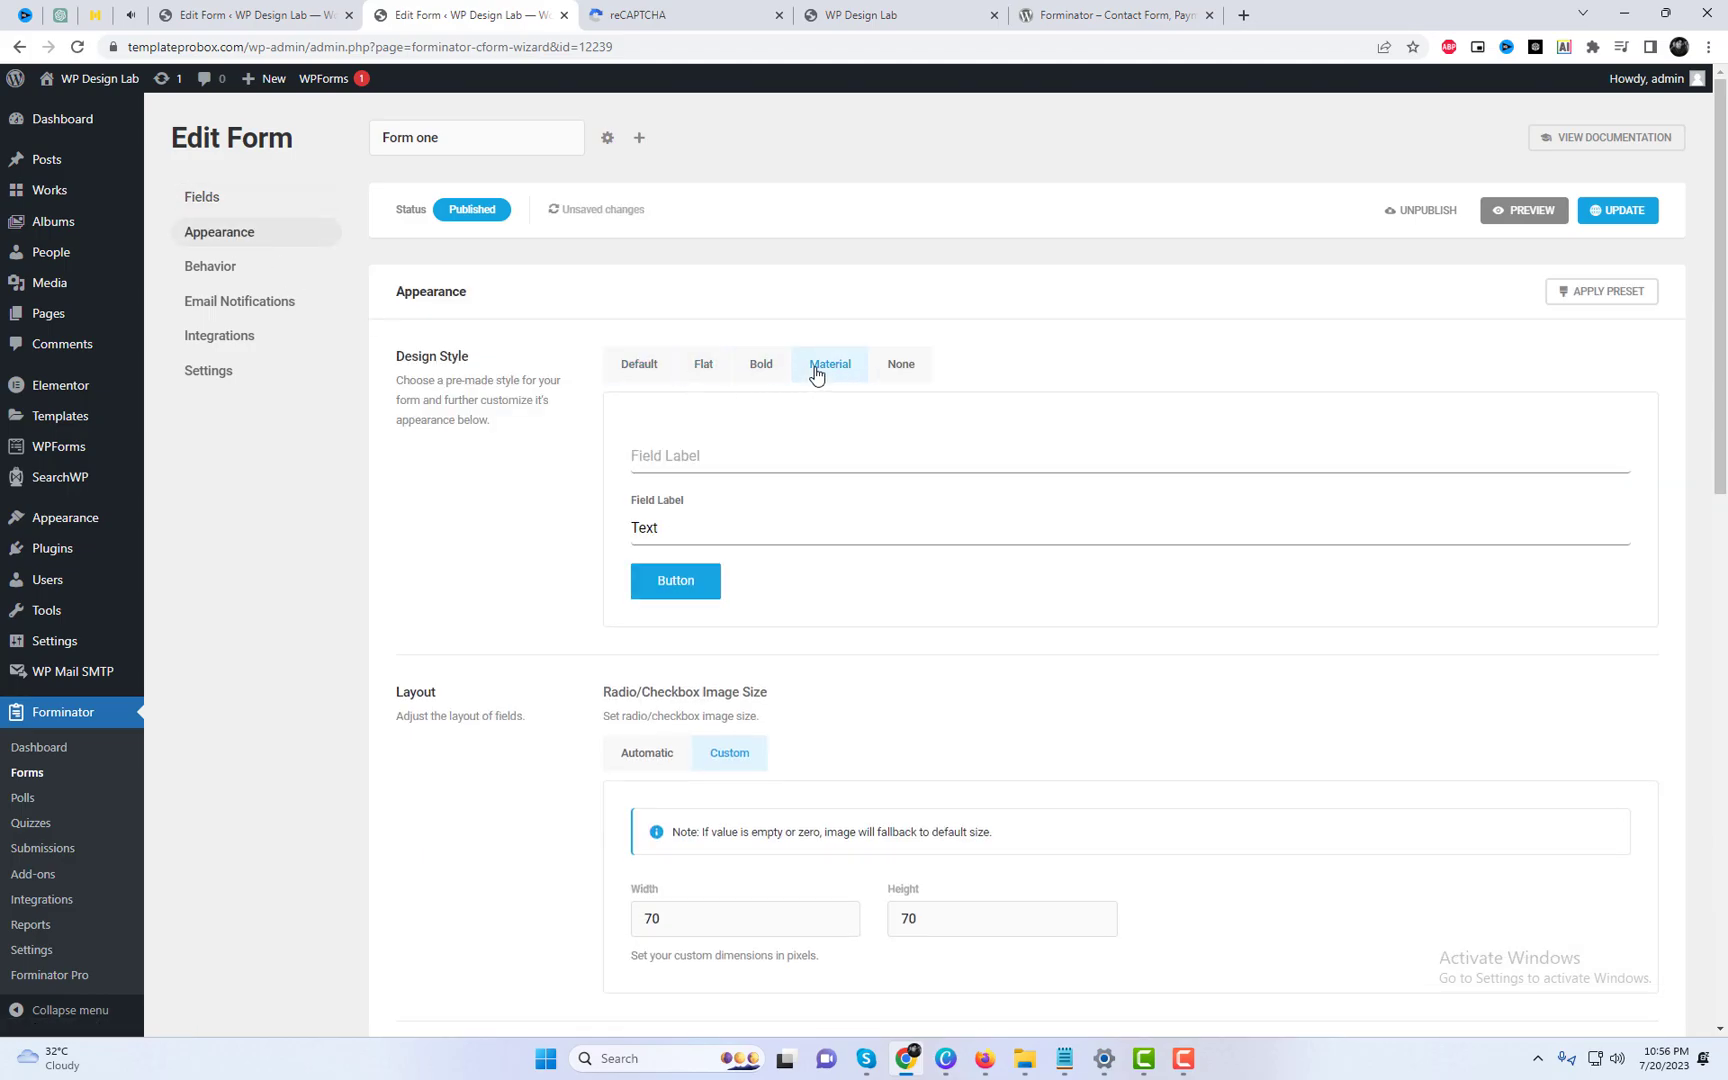
left_click(231, 269)
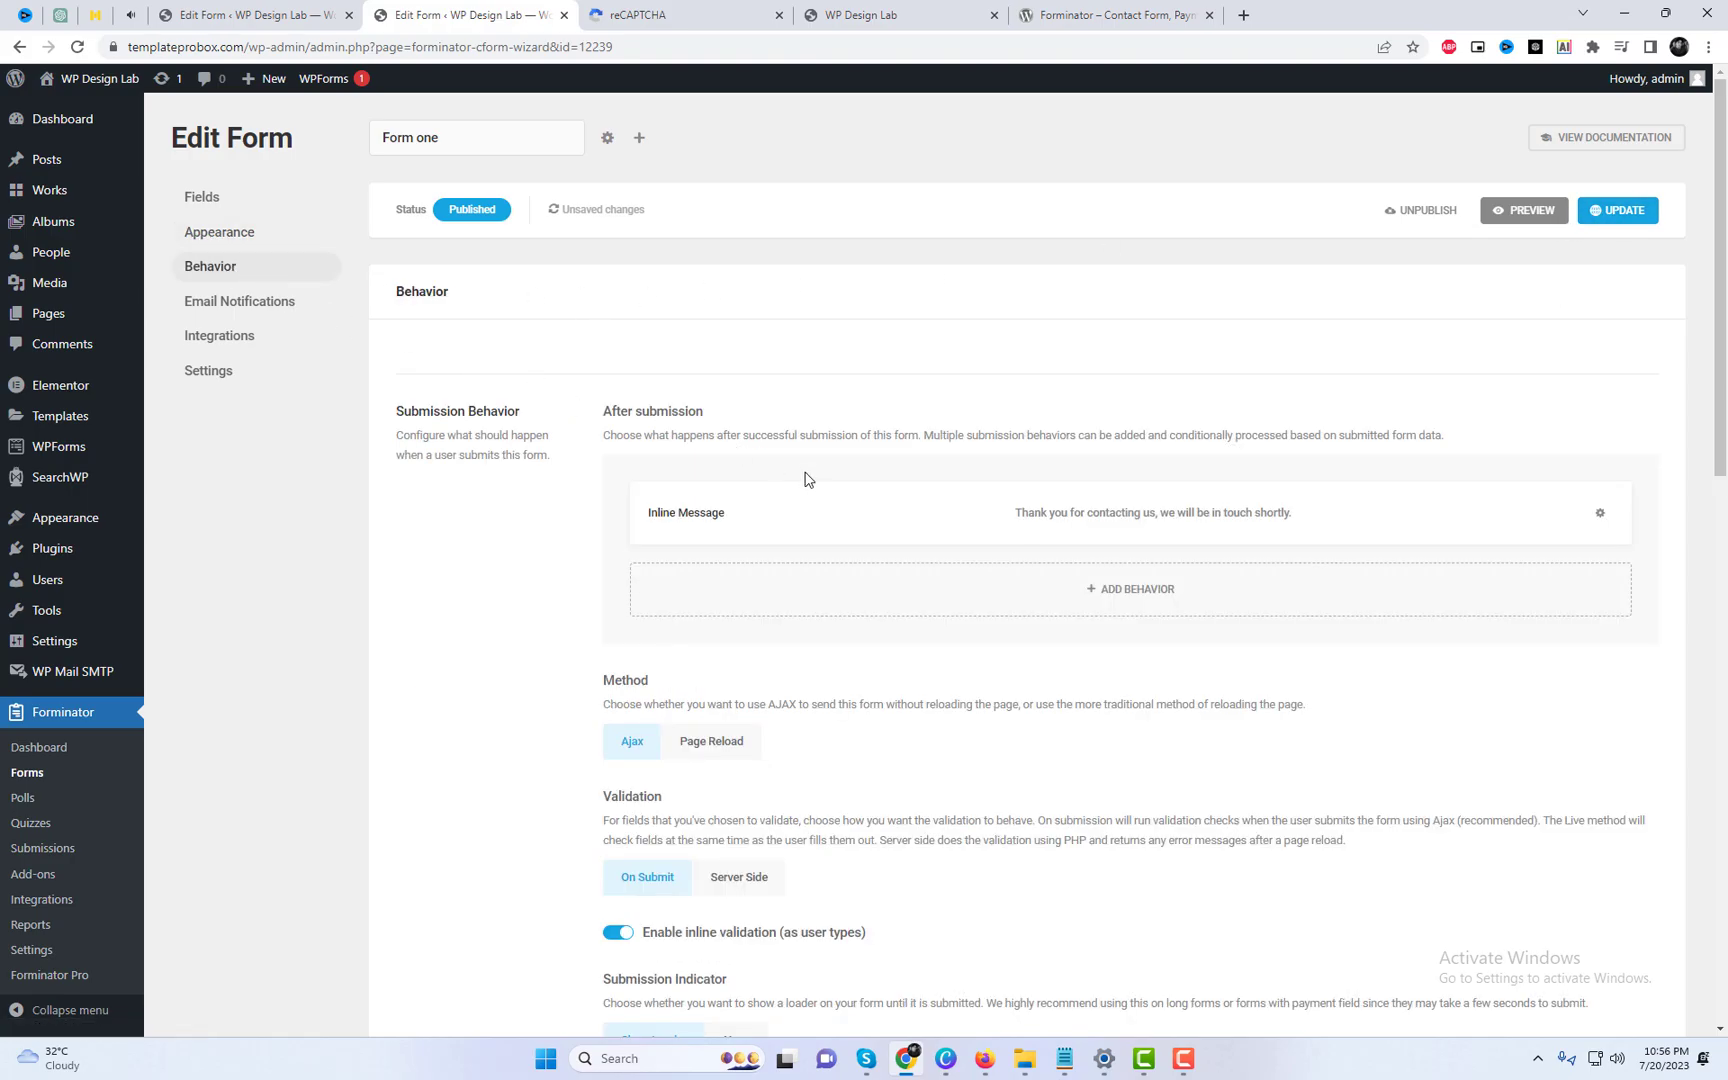
scroll(810, 501, "down", 1)
left_click(250, 227)
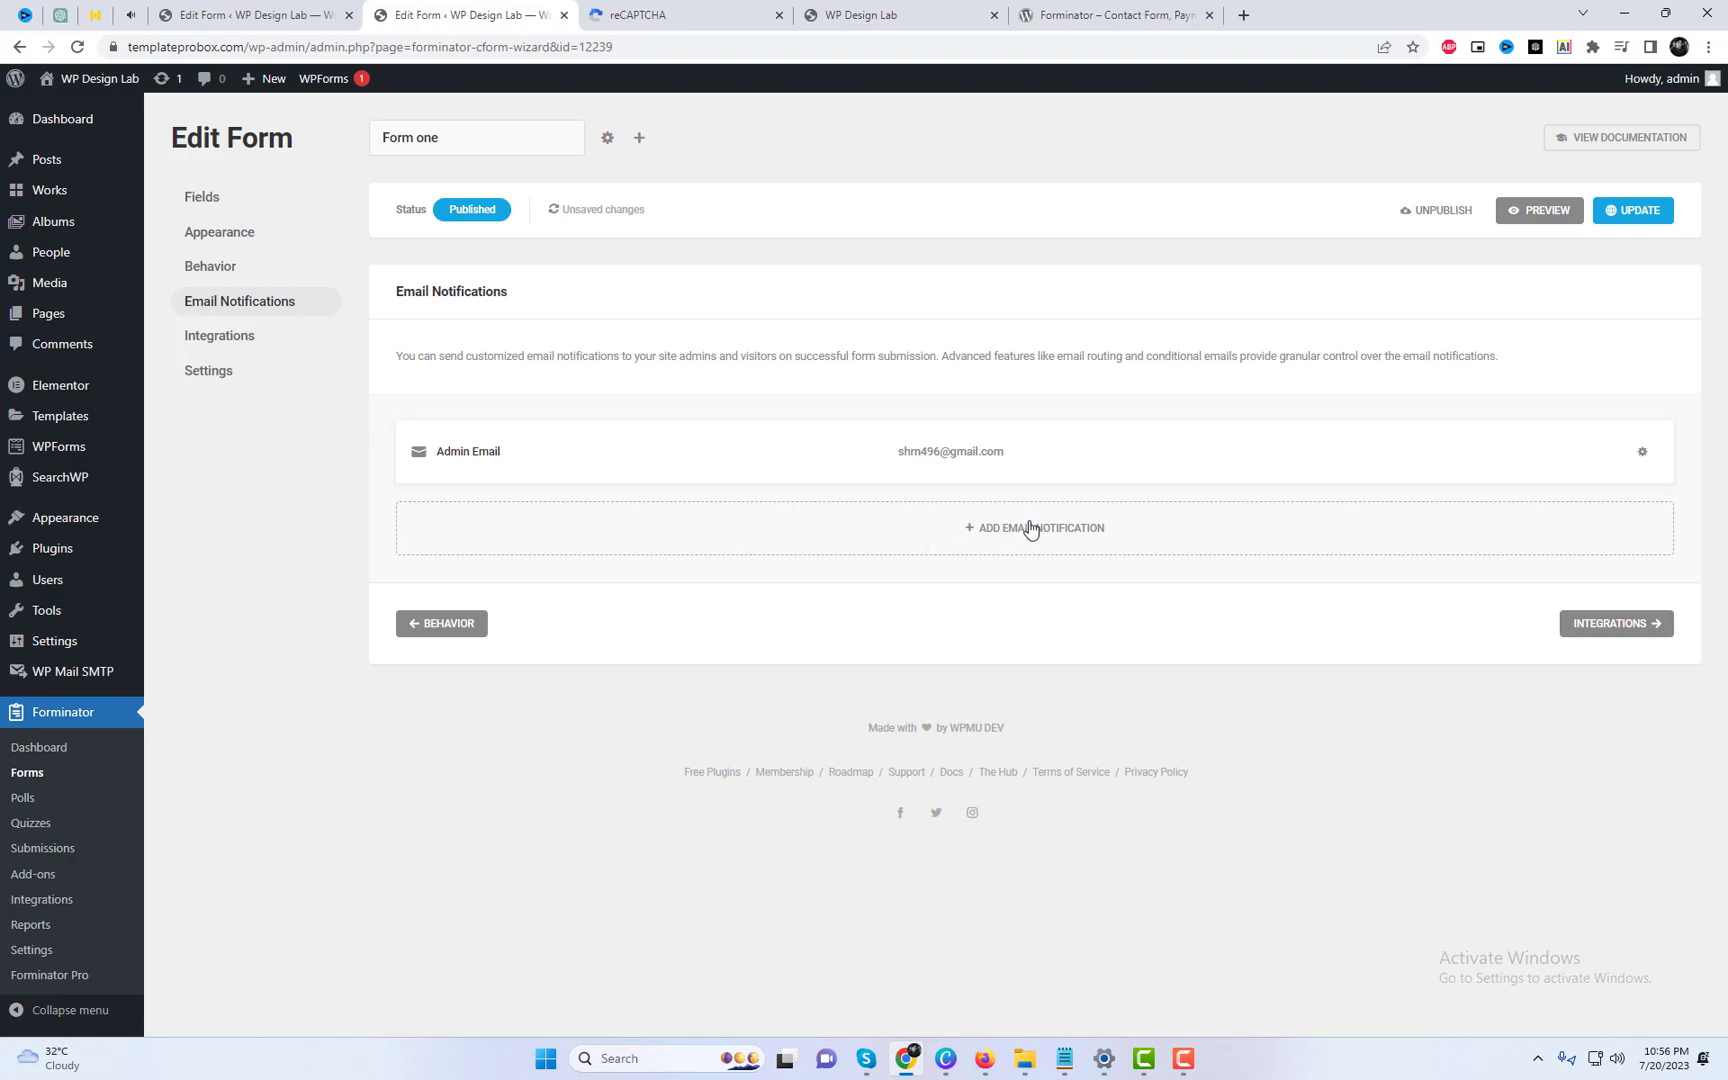
Step: Add a second recipient address to the Admin Email notification and update the form
left_click(988, 470)
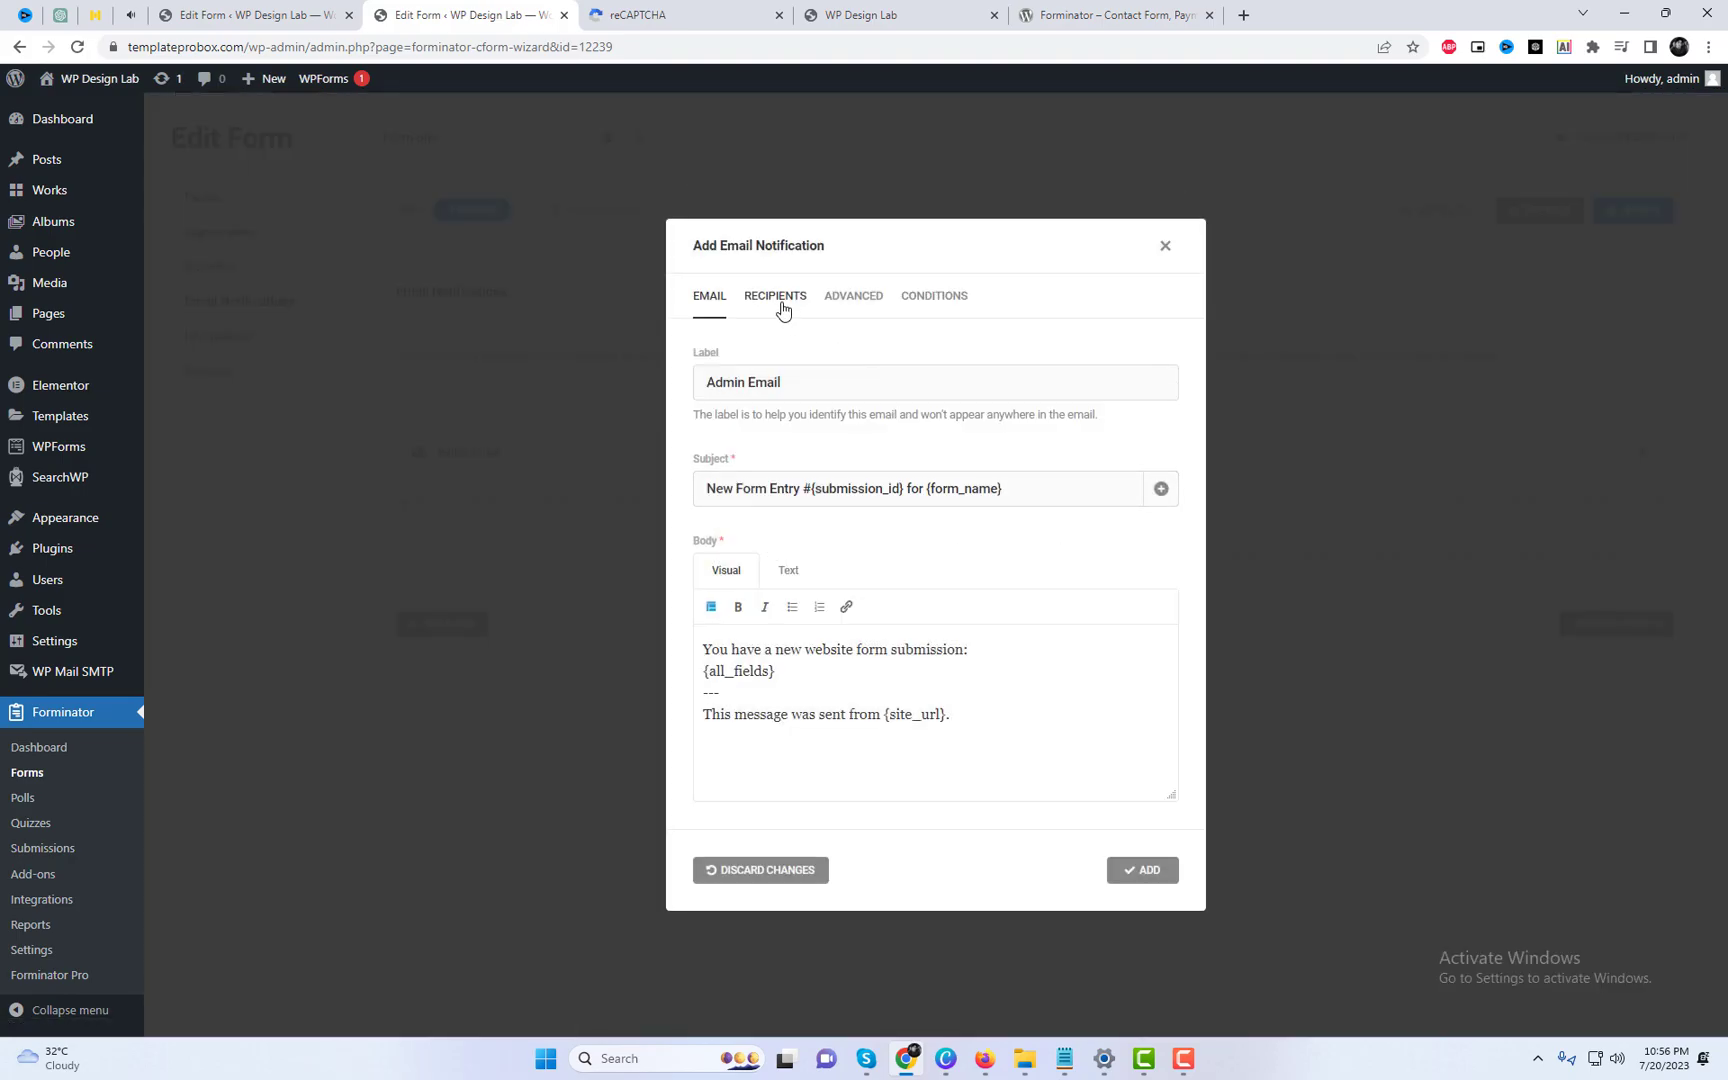
left_click(780, 300)
left_click(929, 629)
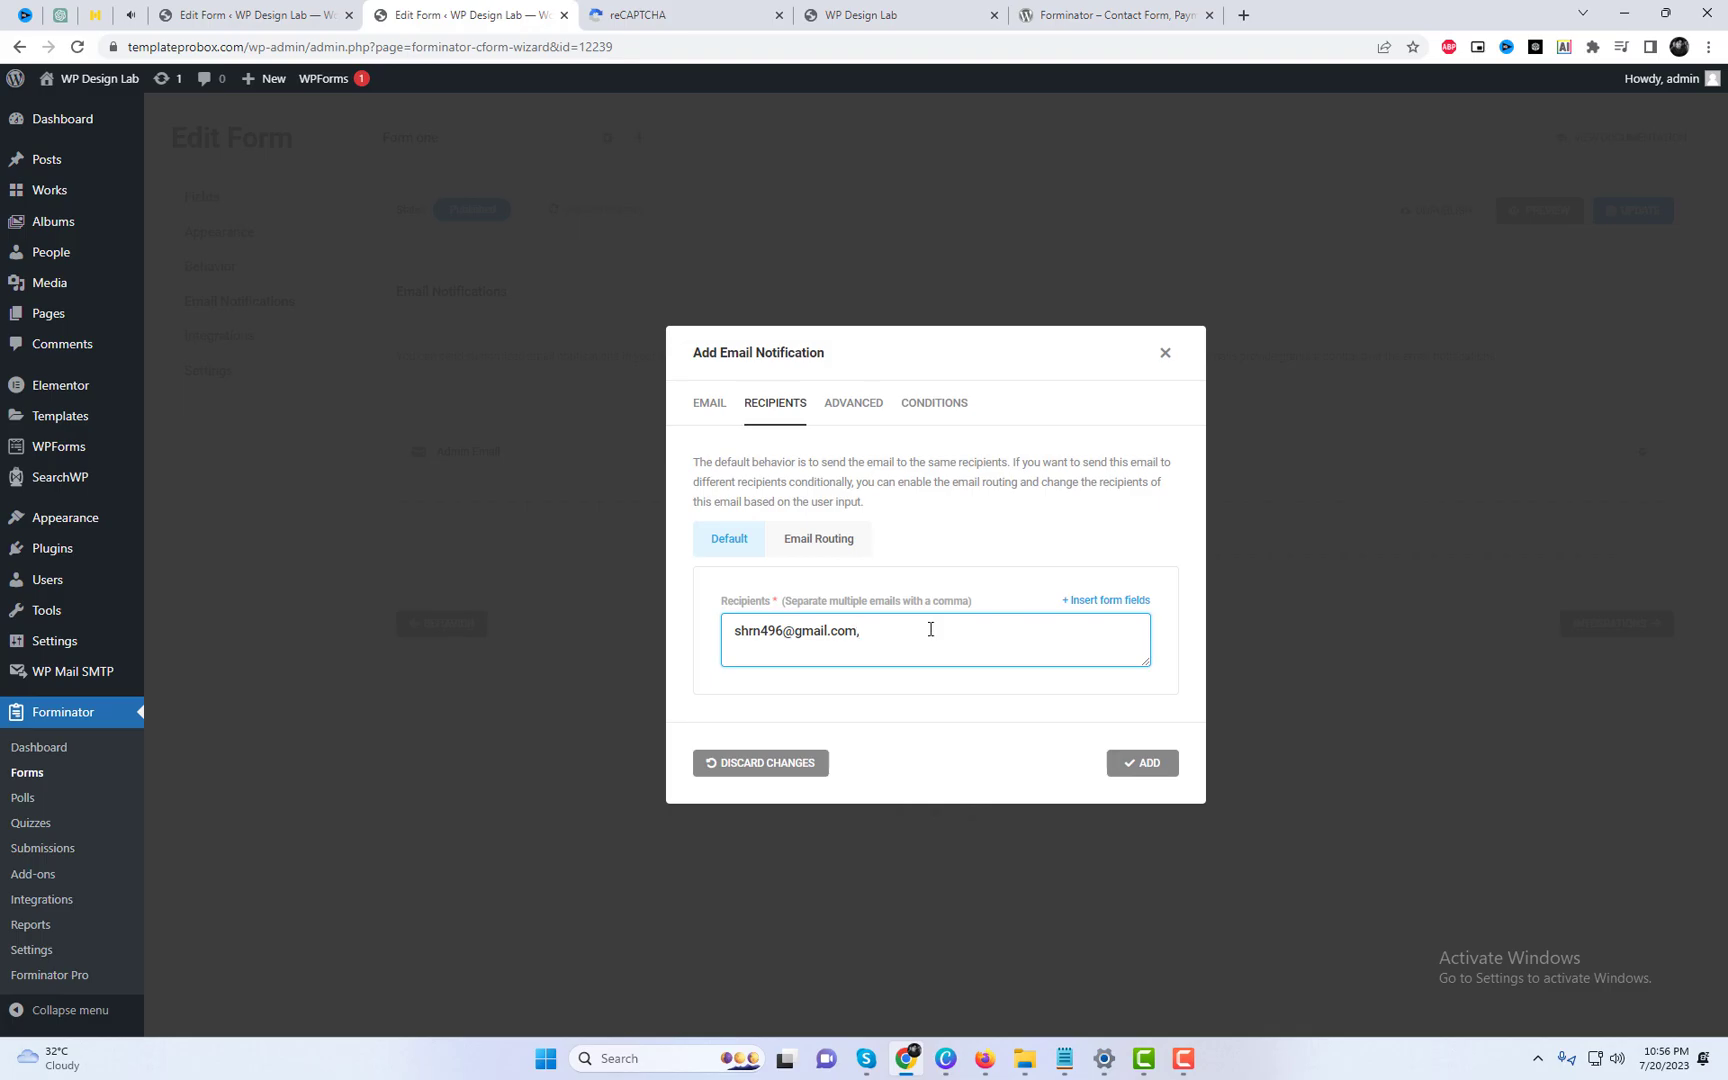
key("ctrl+v")
left_click(1145, 764)
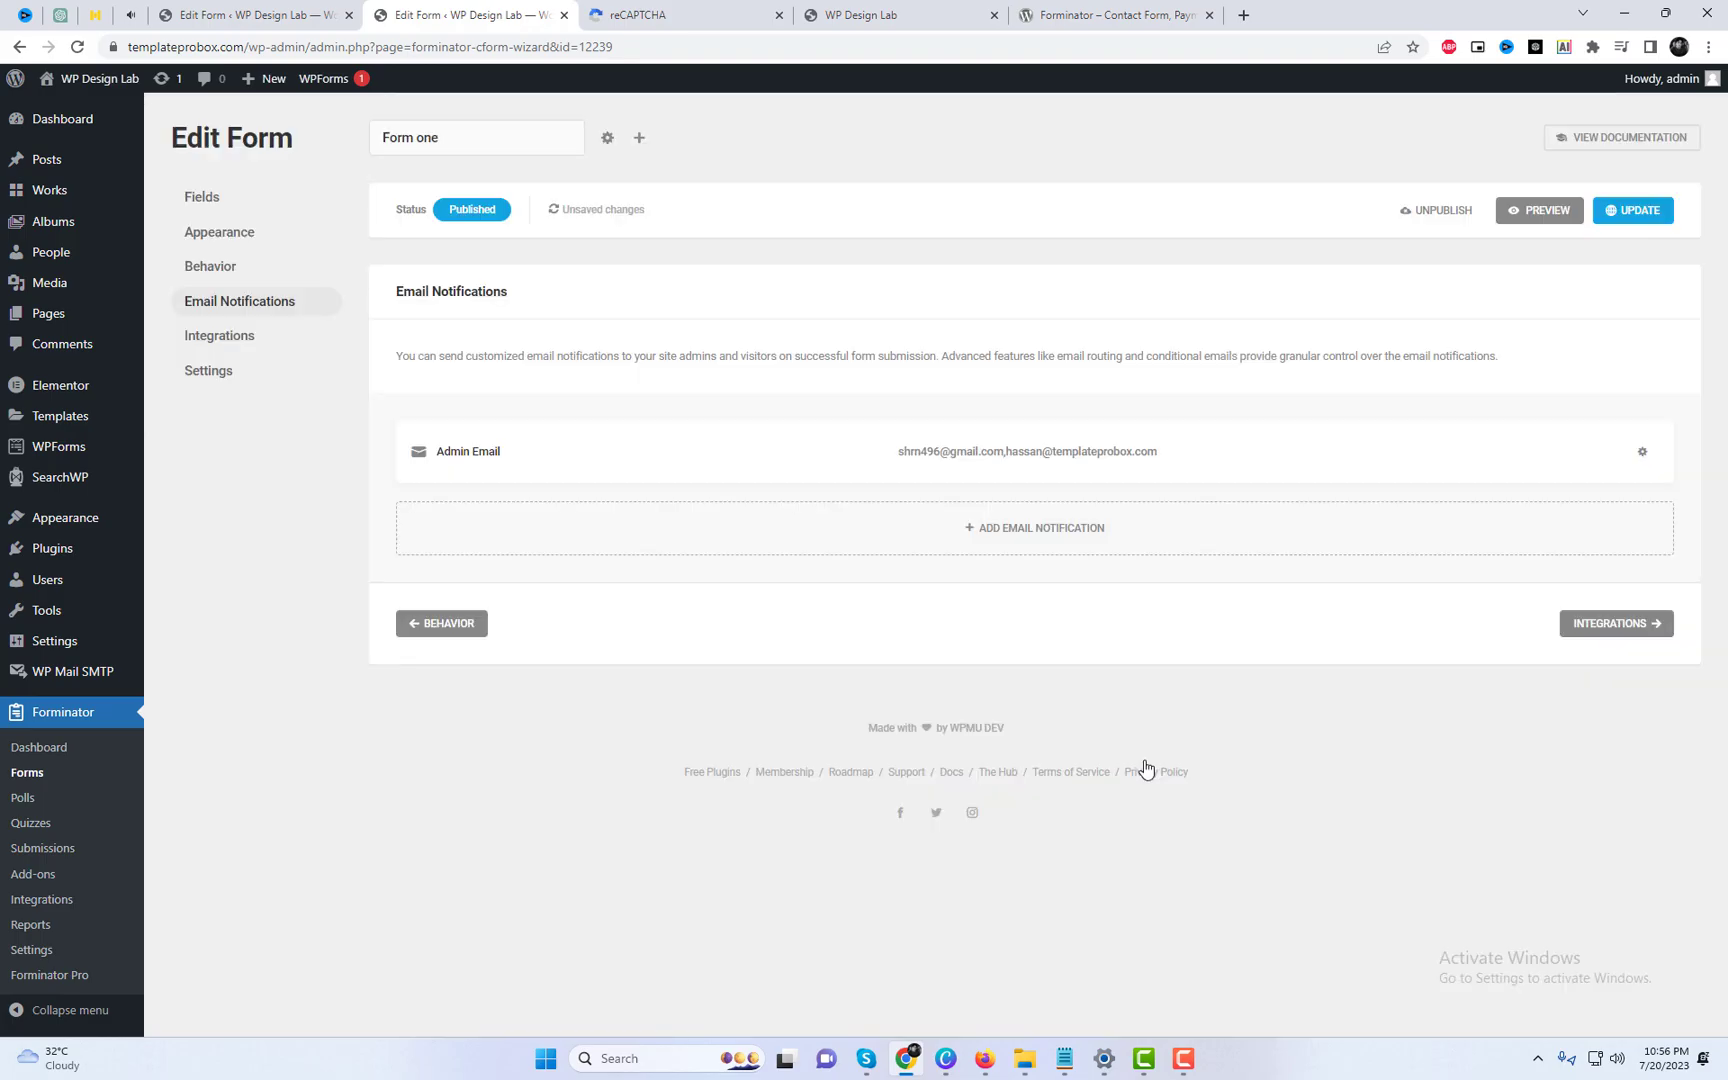
left_click(1646, 216)
Step: Copy Form one's shortcode from the Forms list and return to Elementor
left_click(28, 772)
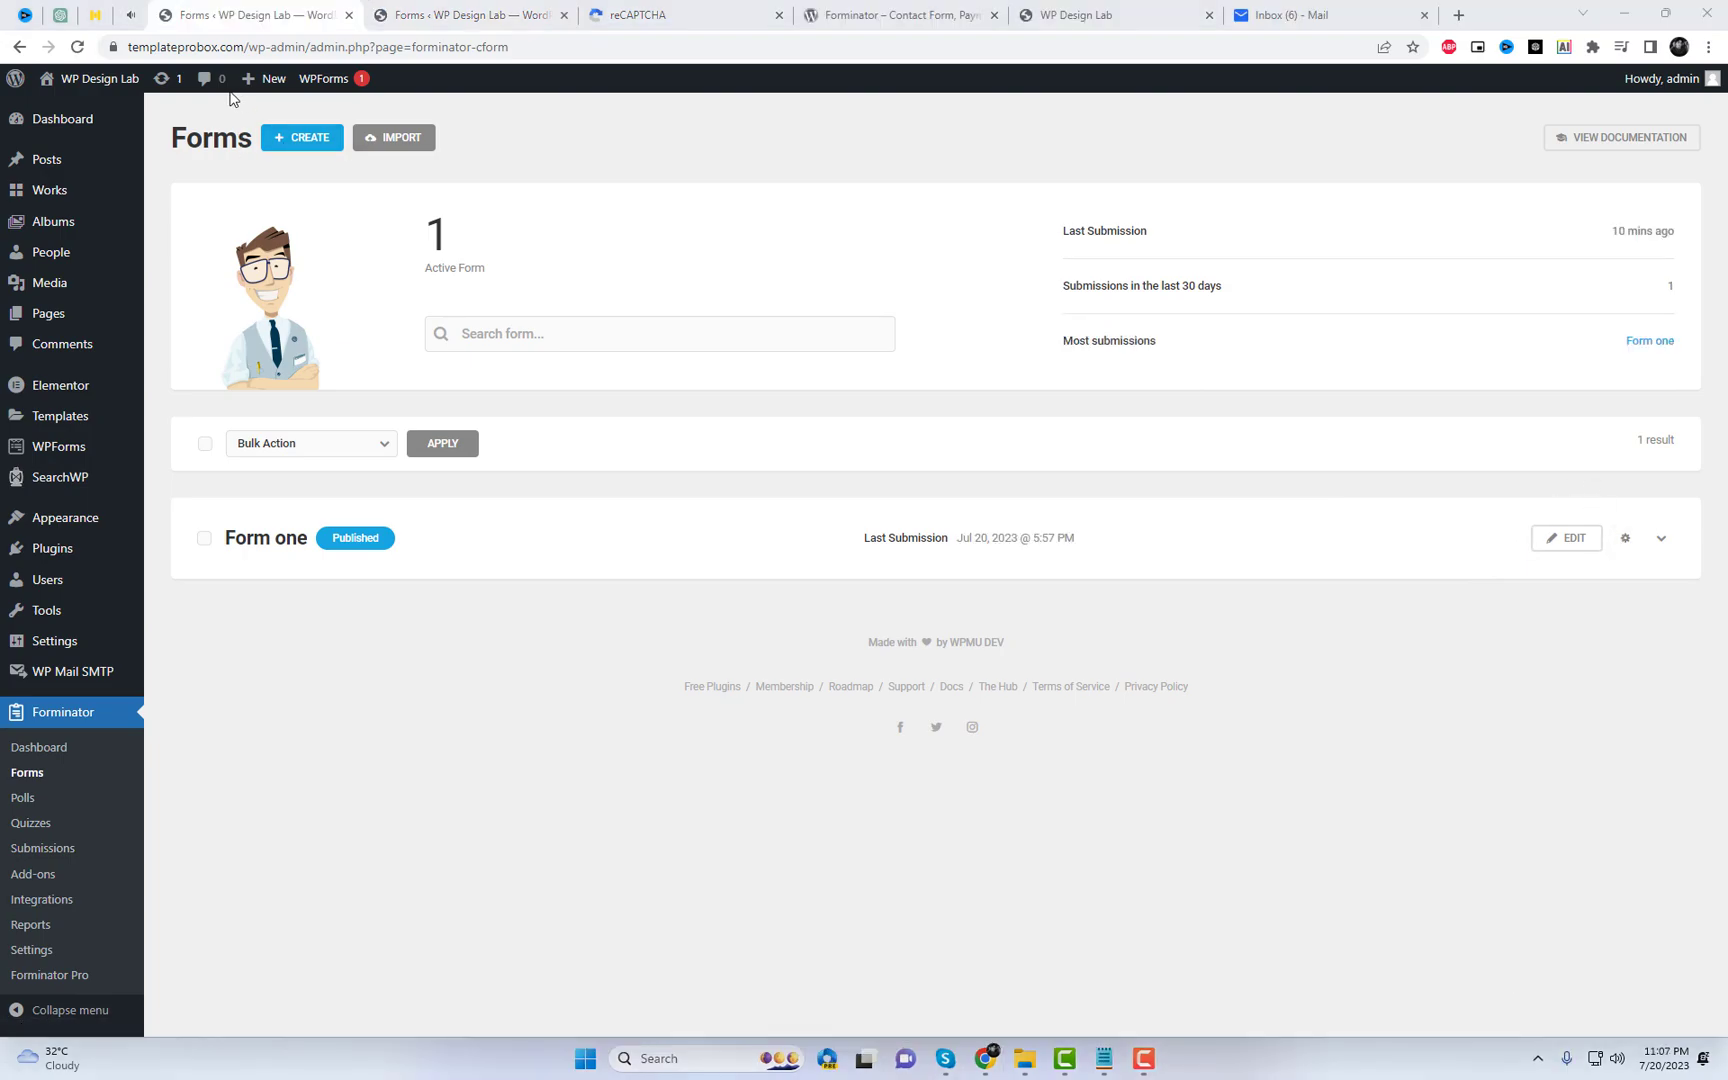
left_click(1627, 542)
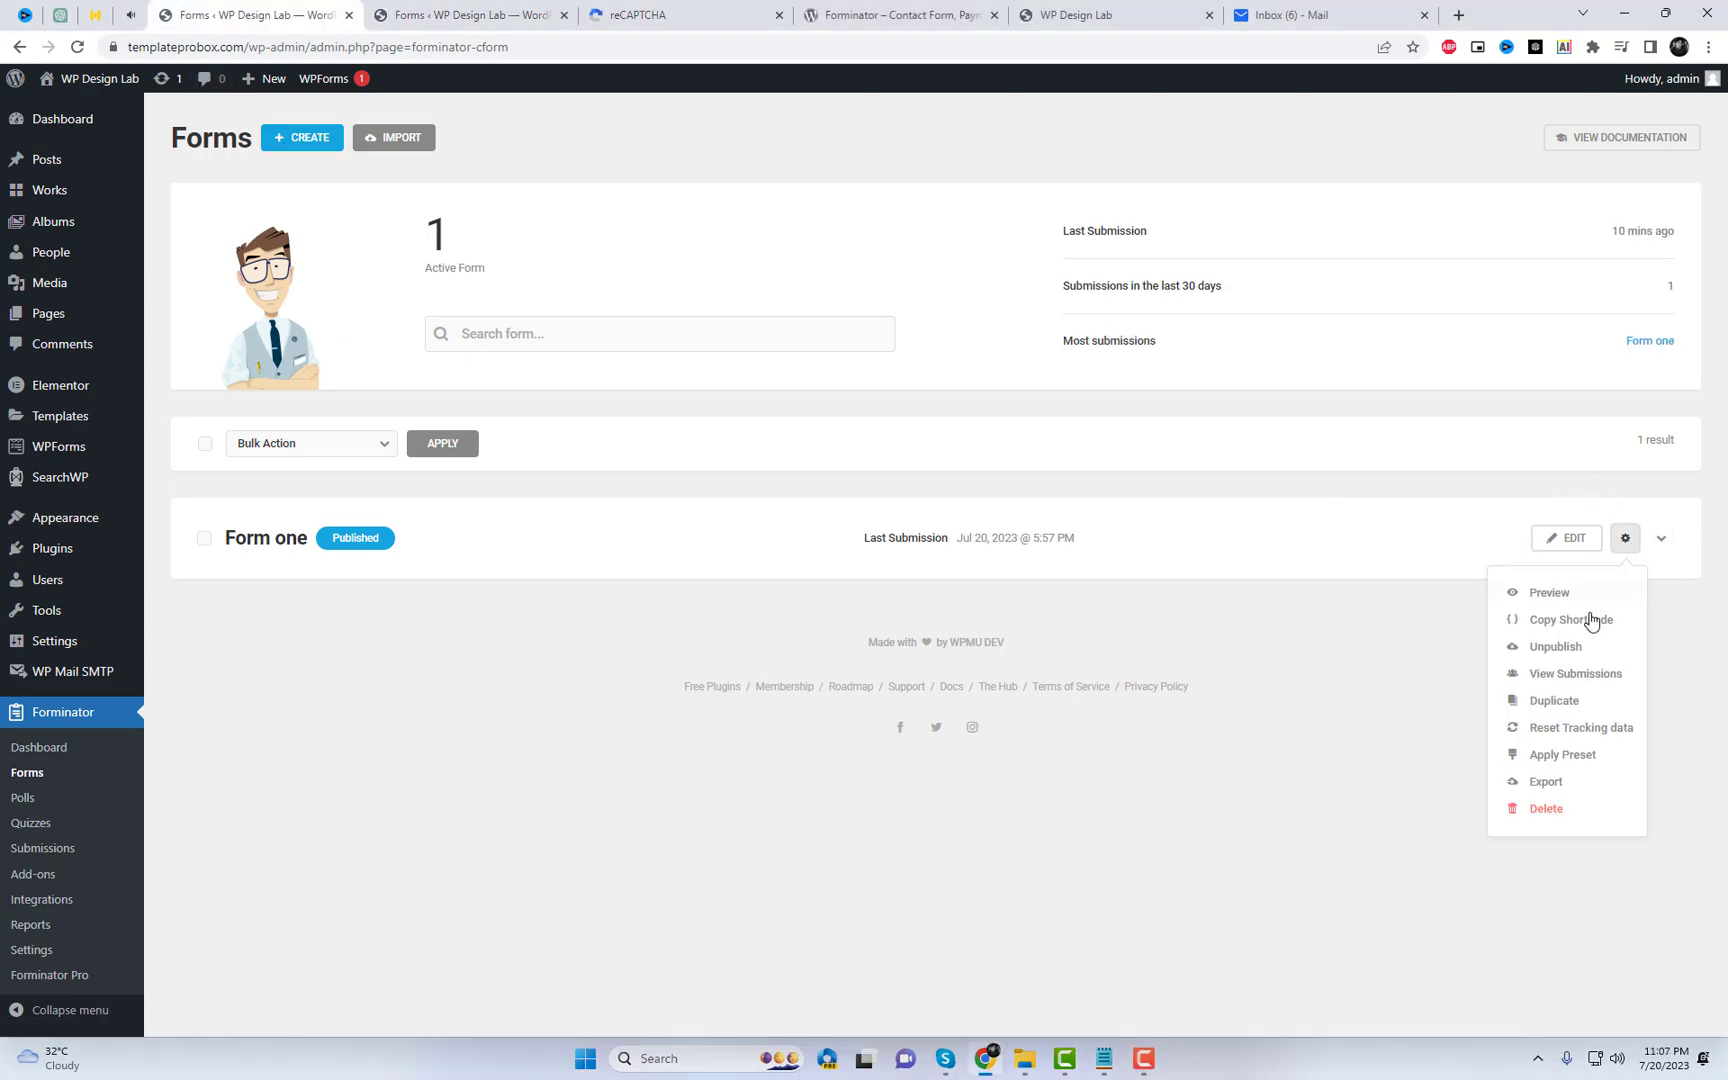
left_click(1596, 623)
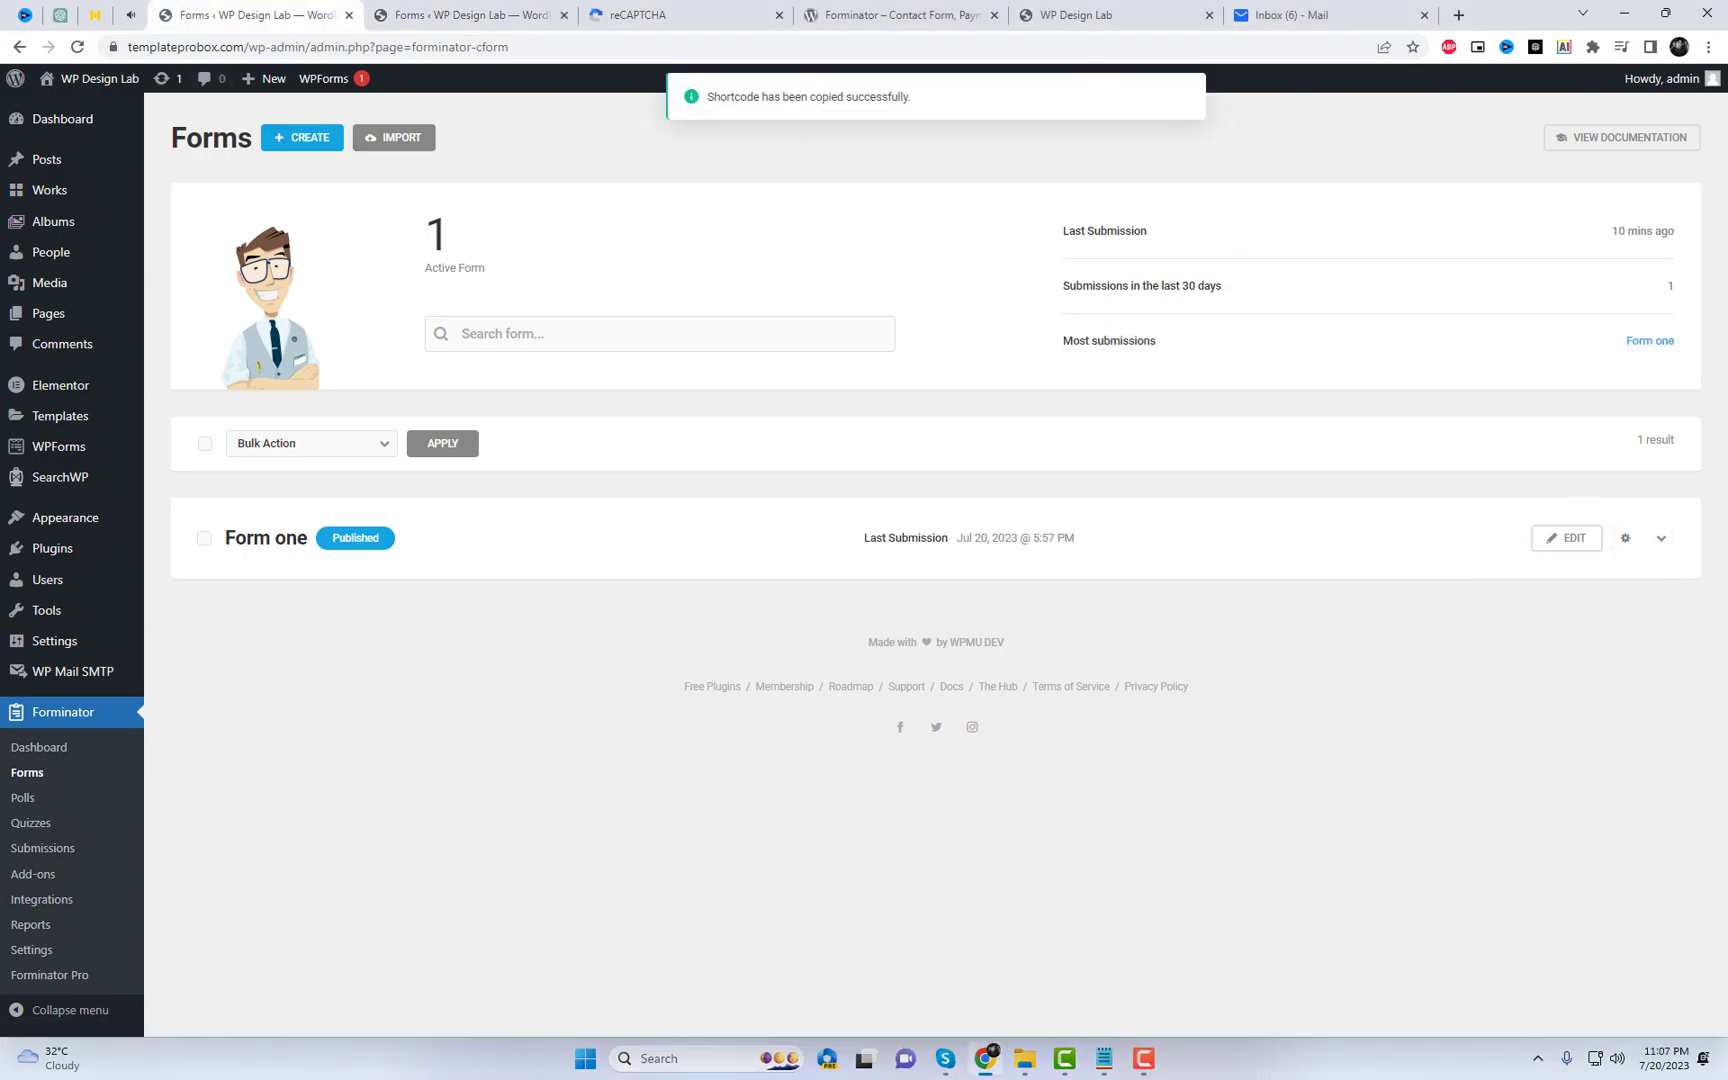
left_click(1088, 17)
scroll(1424, 661, "down", 5)
scroll(1425, 660, "down", 5)
scroll(1425, 660, "down", 8)
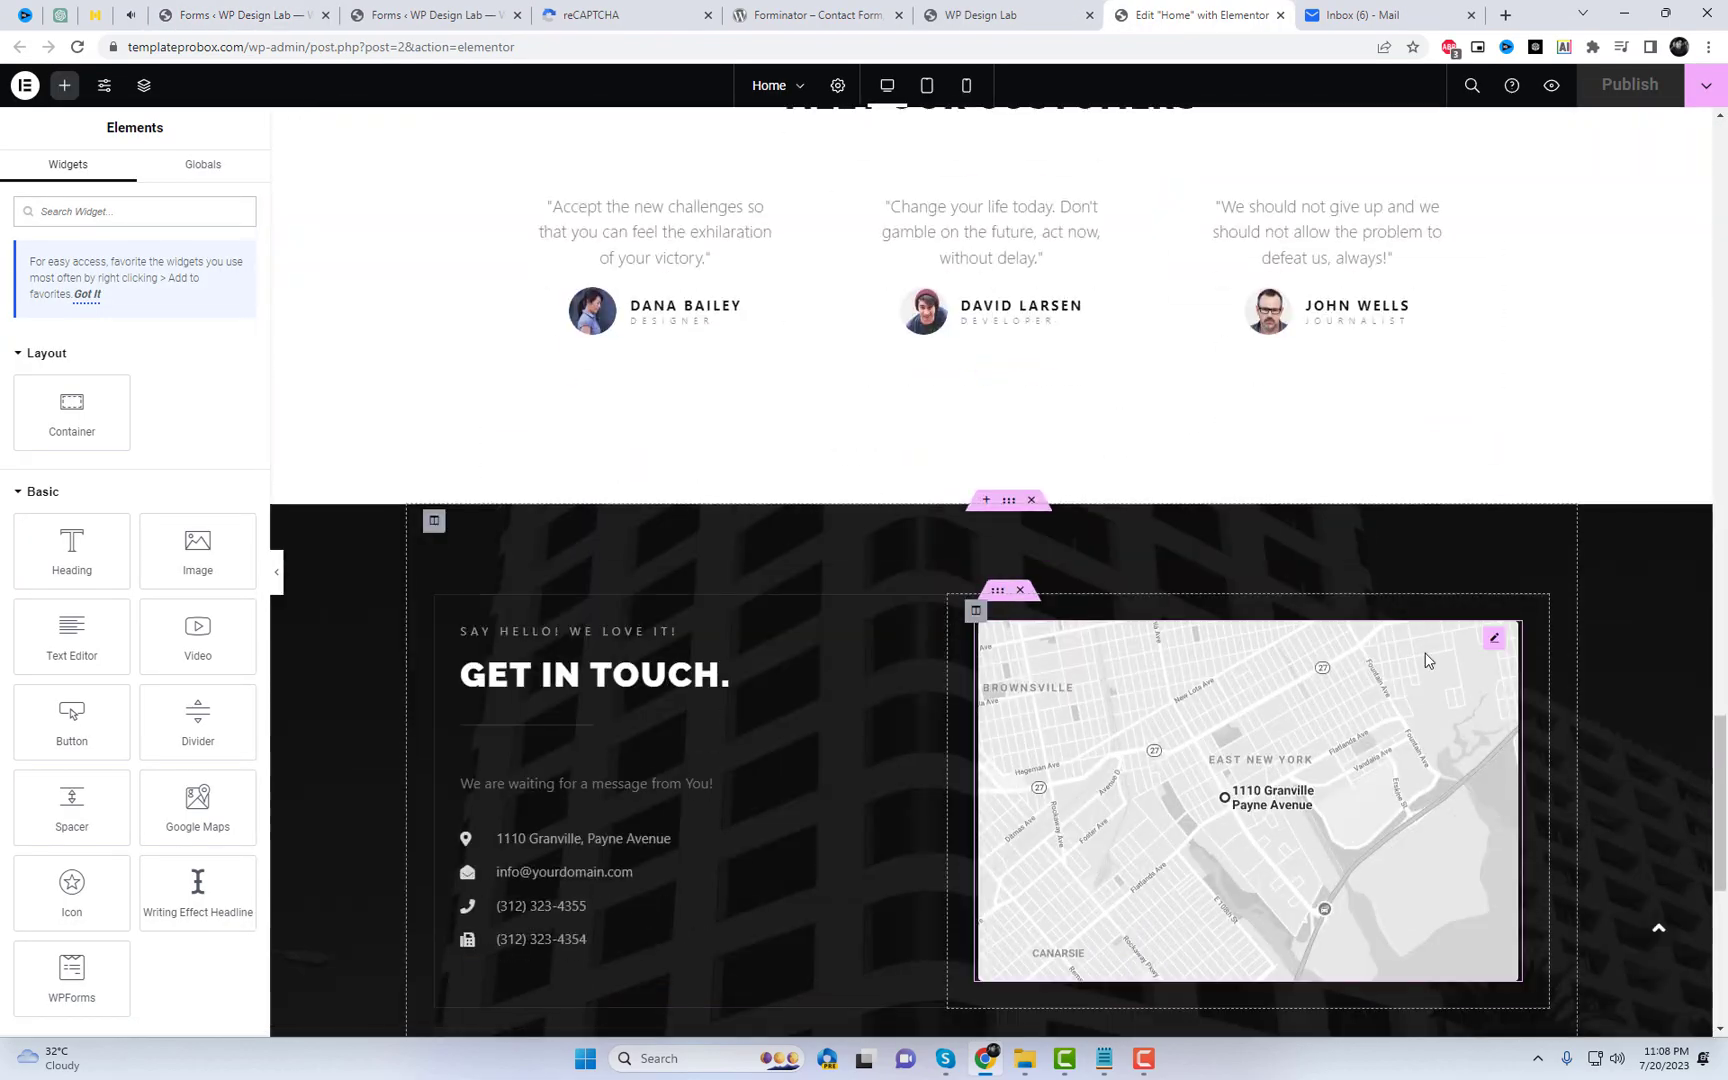
scroll(1424, 661, "down", 2)
scroll(1209, 435, "up", 1)
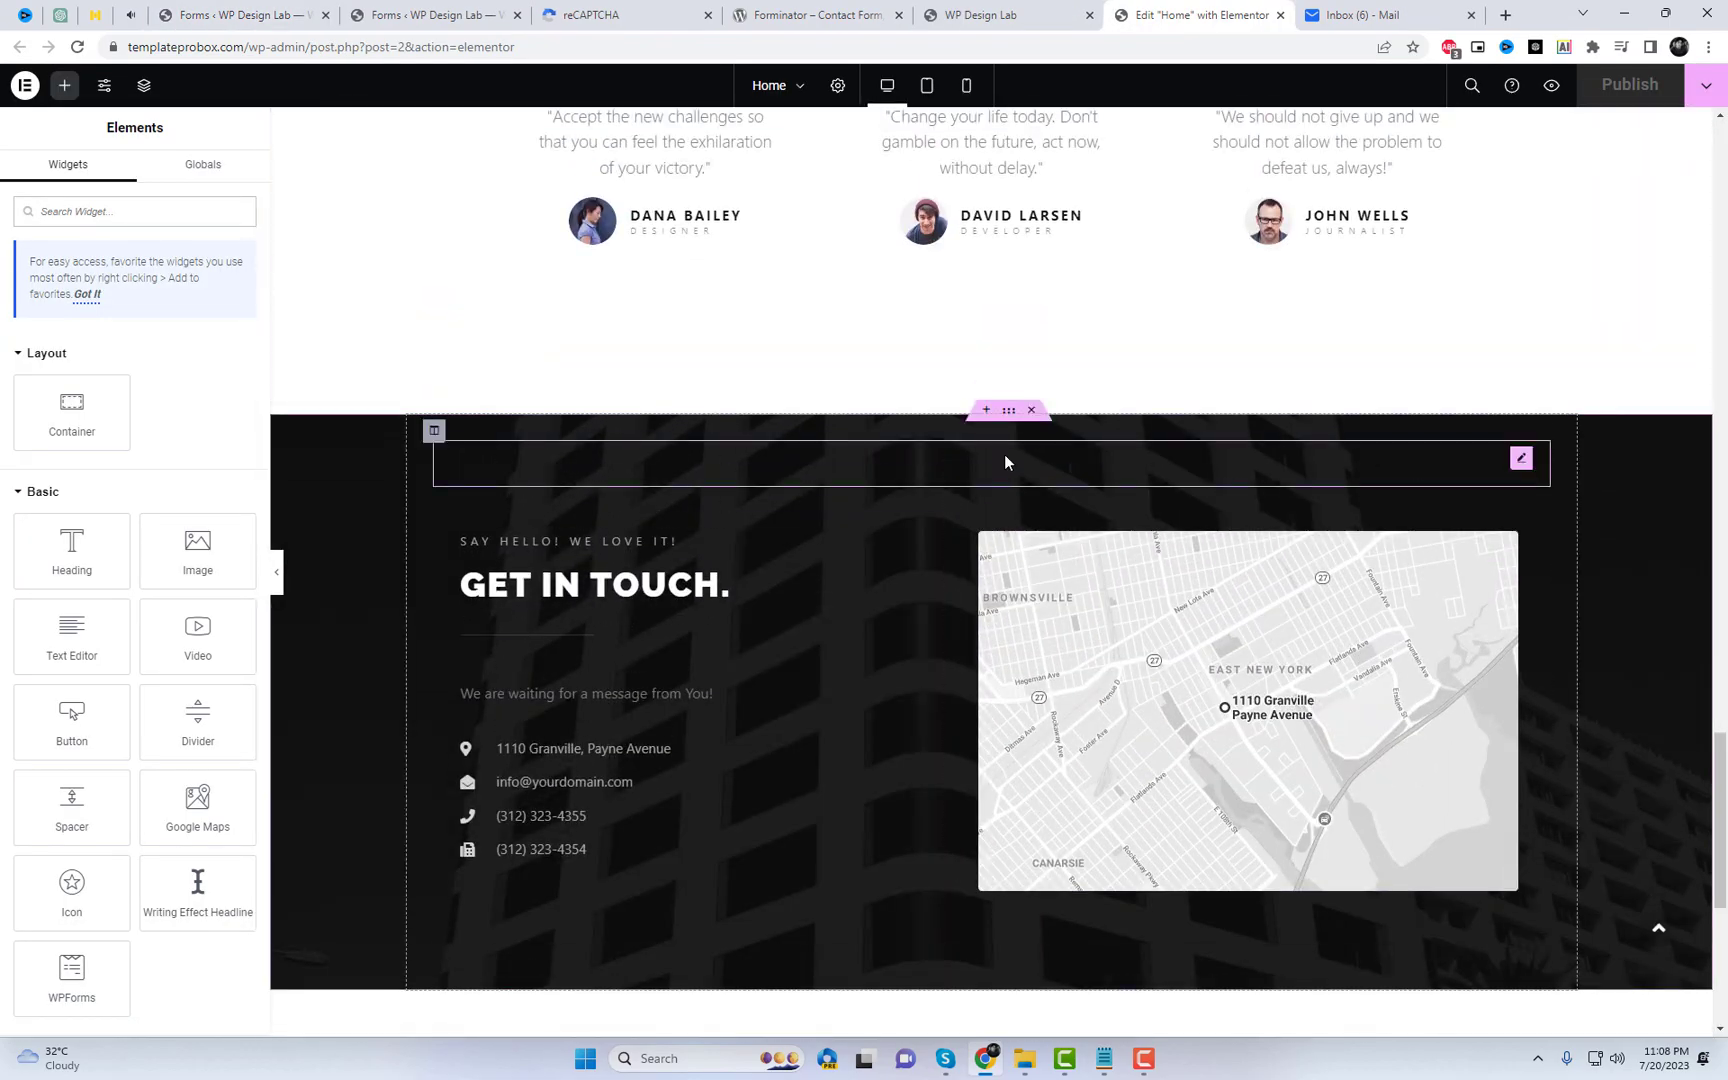
scroll(1007, 460, "down", 4)
scroll(1006, 422, "up", 4)
Step: Add a single-column flexbox container holding a Shortcode widget with the form shortcode
left_click(986, 409)
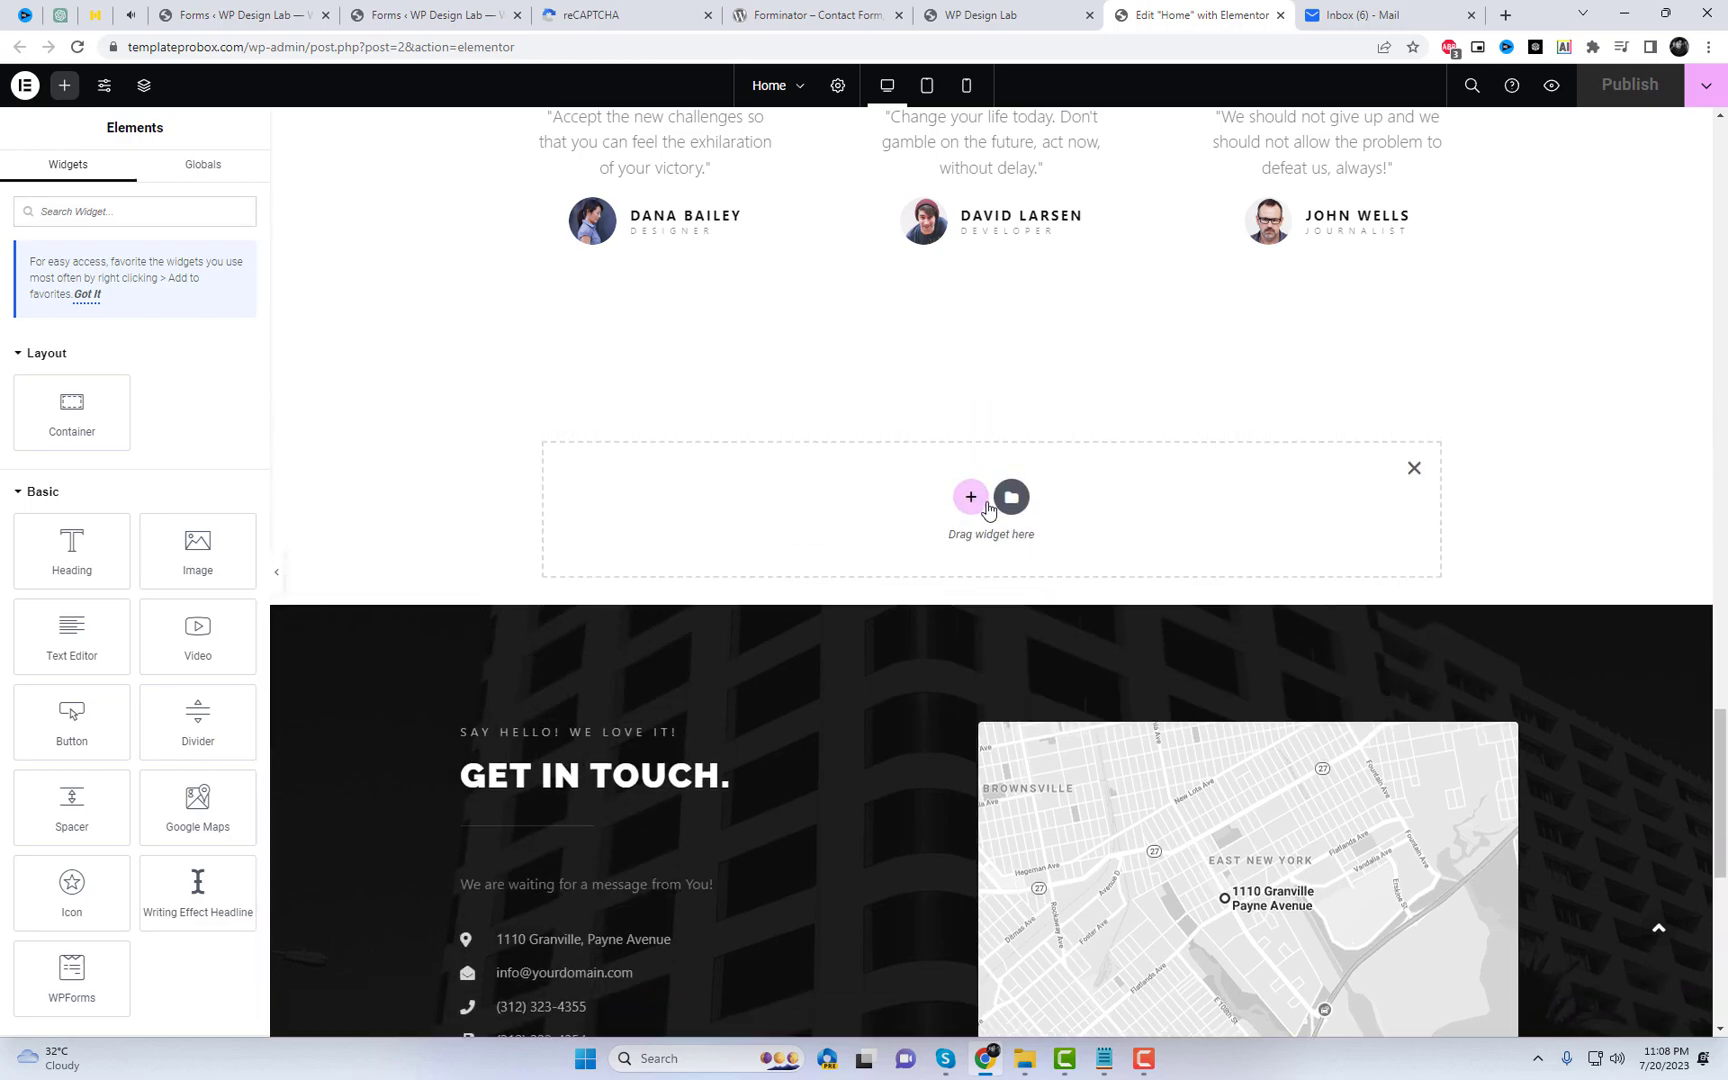
left_click(973, 499)
left_click(936, 555)
left_click(759, 547)
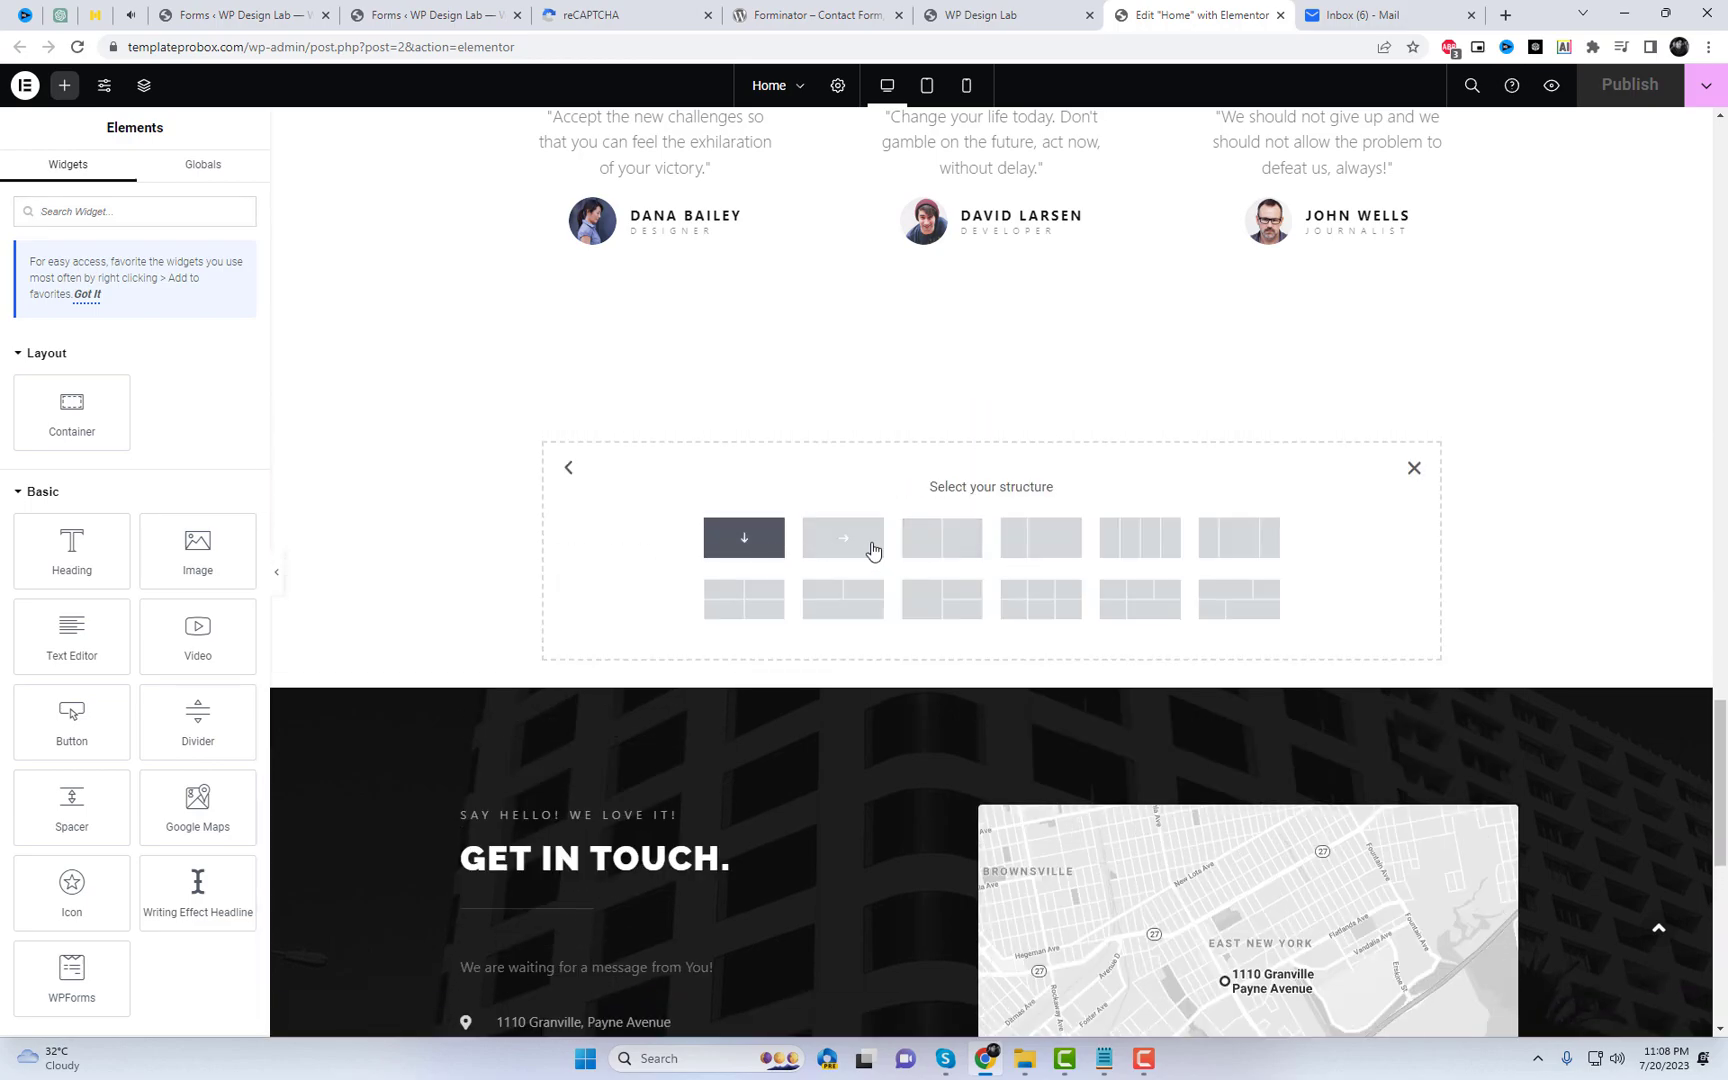
left_click(991, 473)
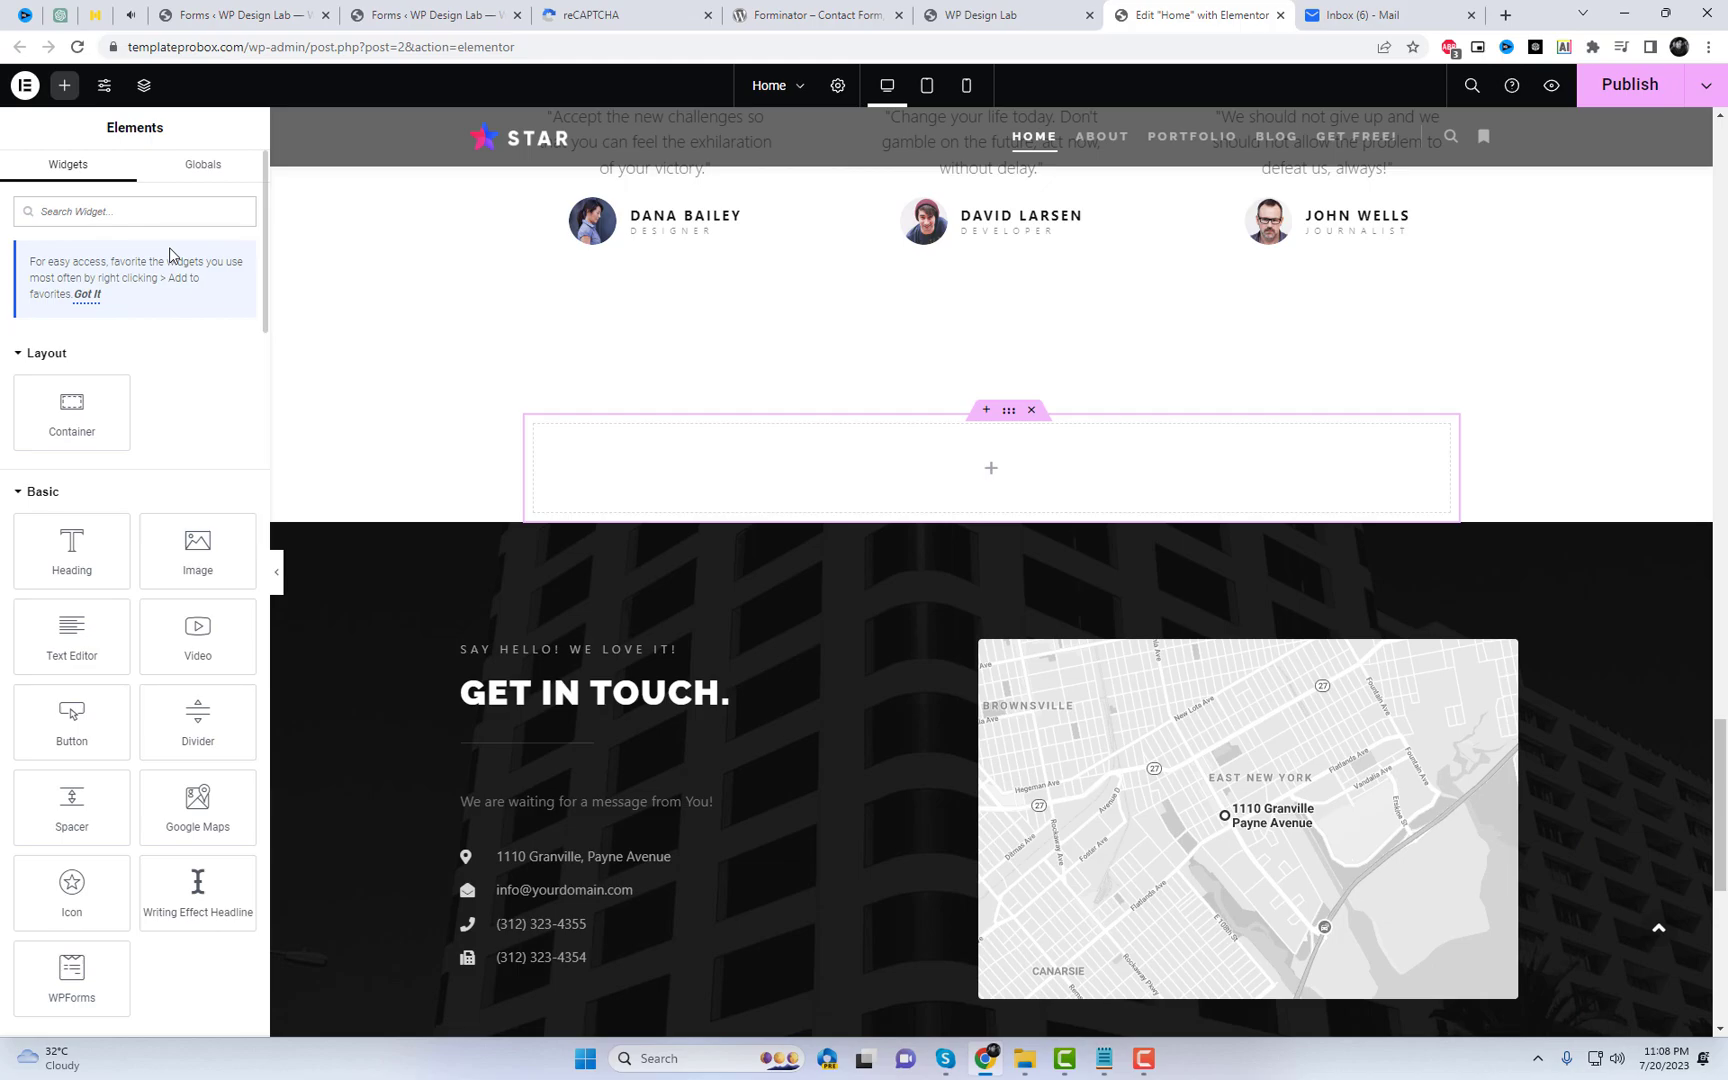
type("shor")
left_click_drag(81, 367, 869, 463)
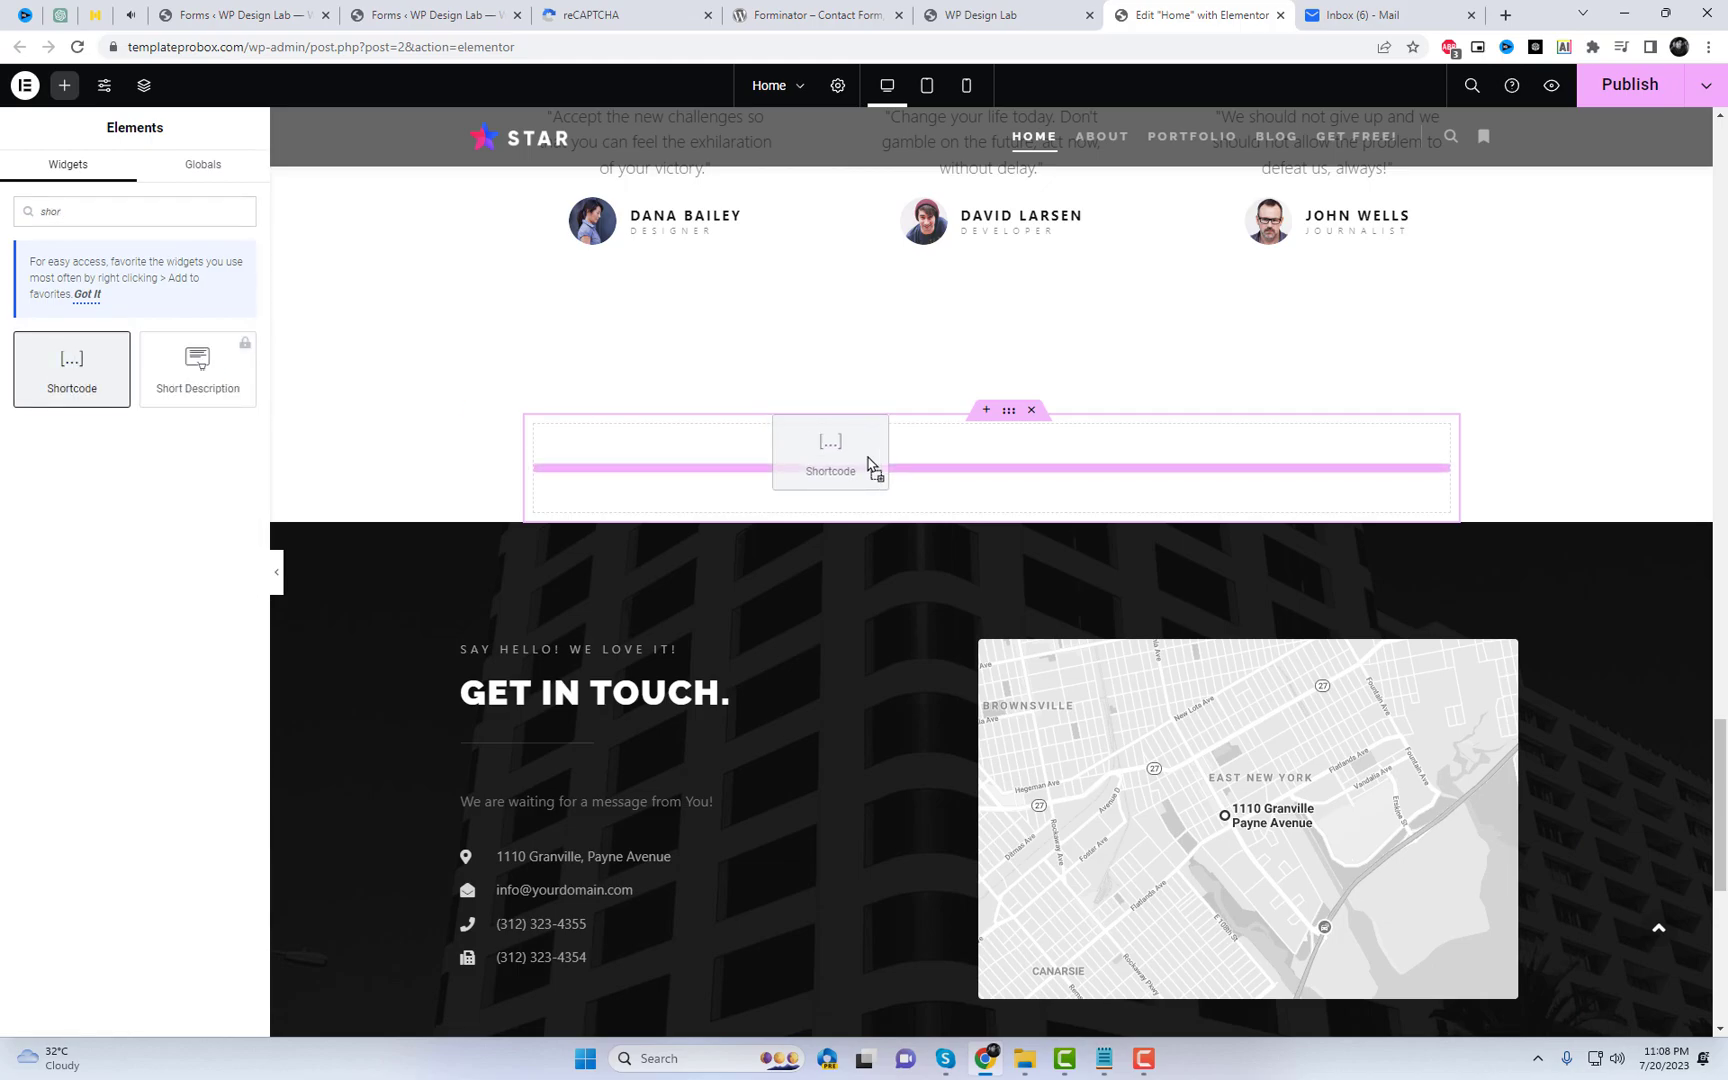
type("[forminator_form id=\"12239\"]")
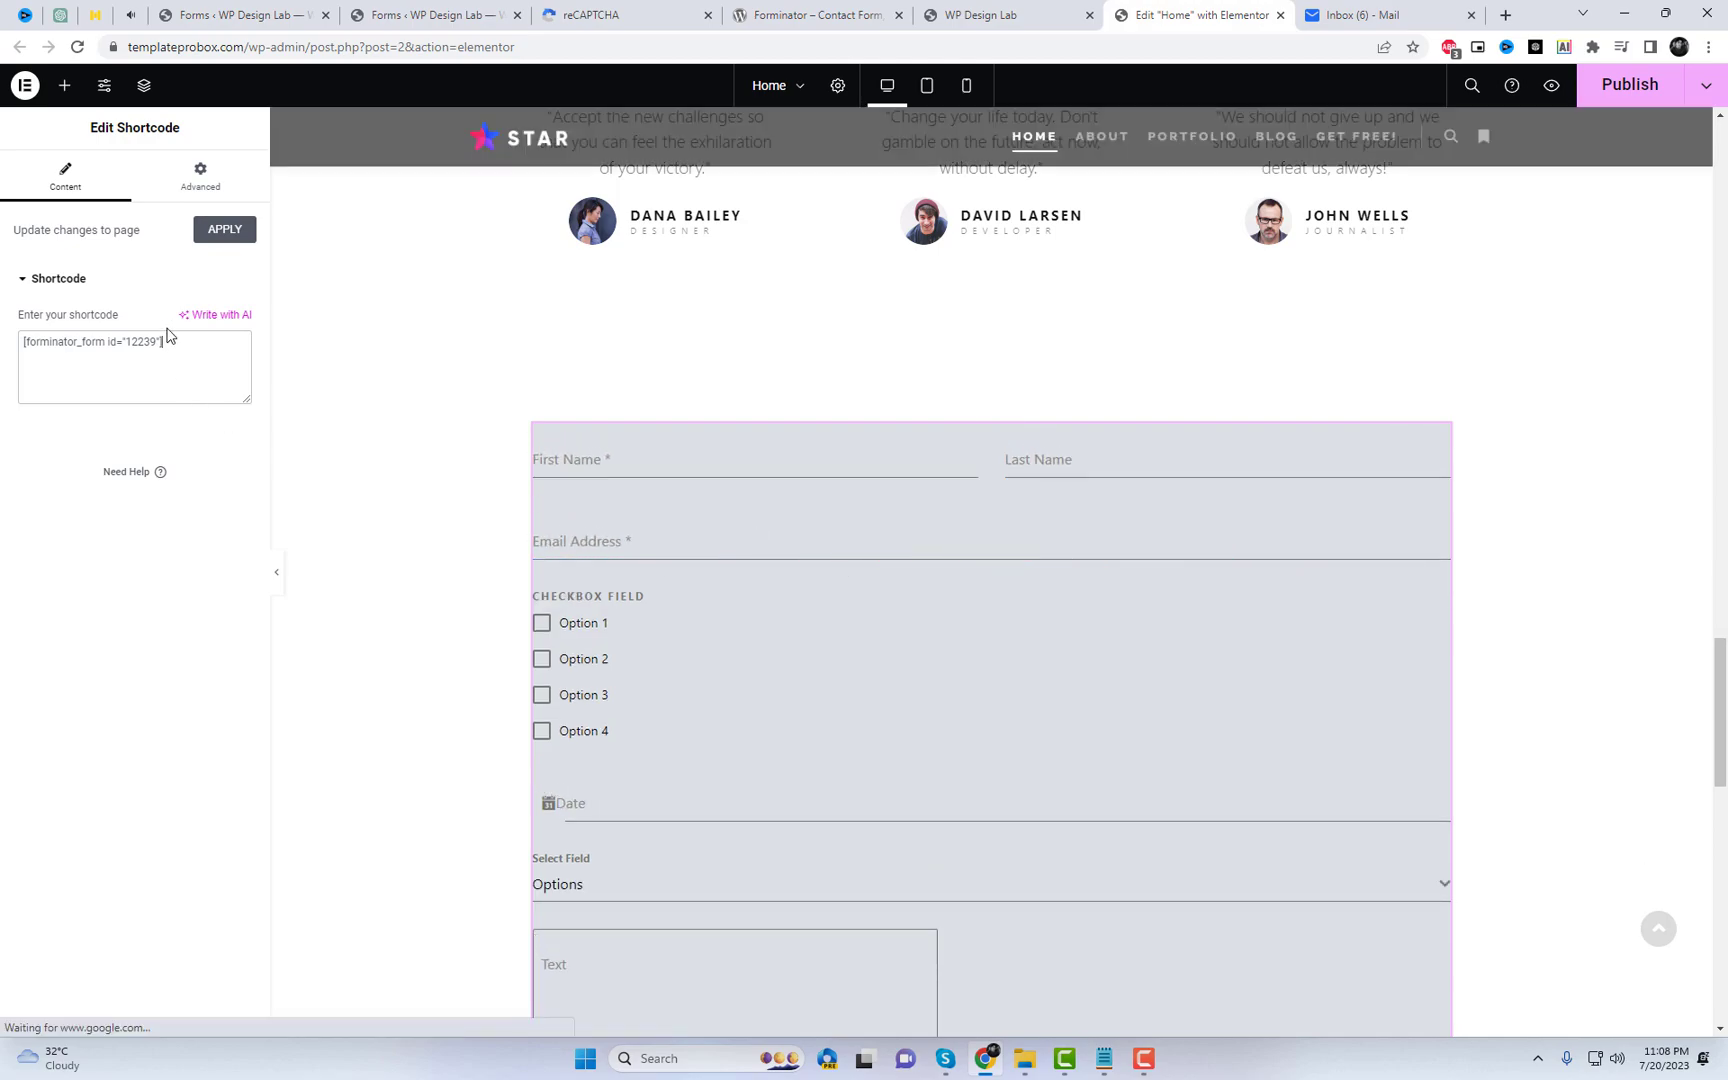
Step: Place a 'Feel free to contact us...' heading above the form, publish, and open the live site
left_click(63, 85)
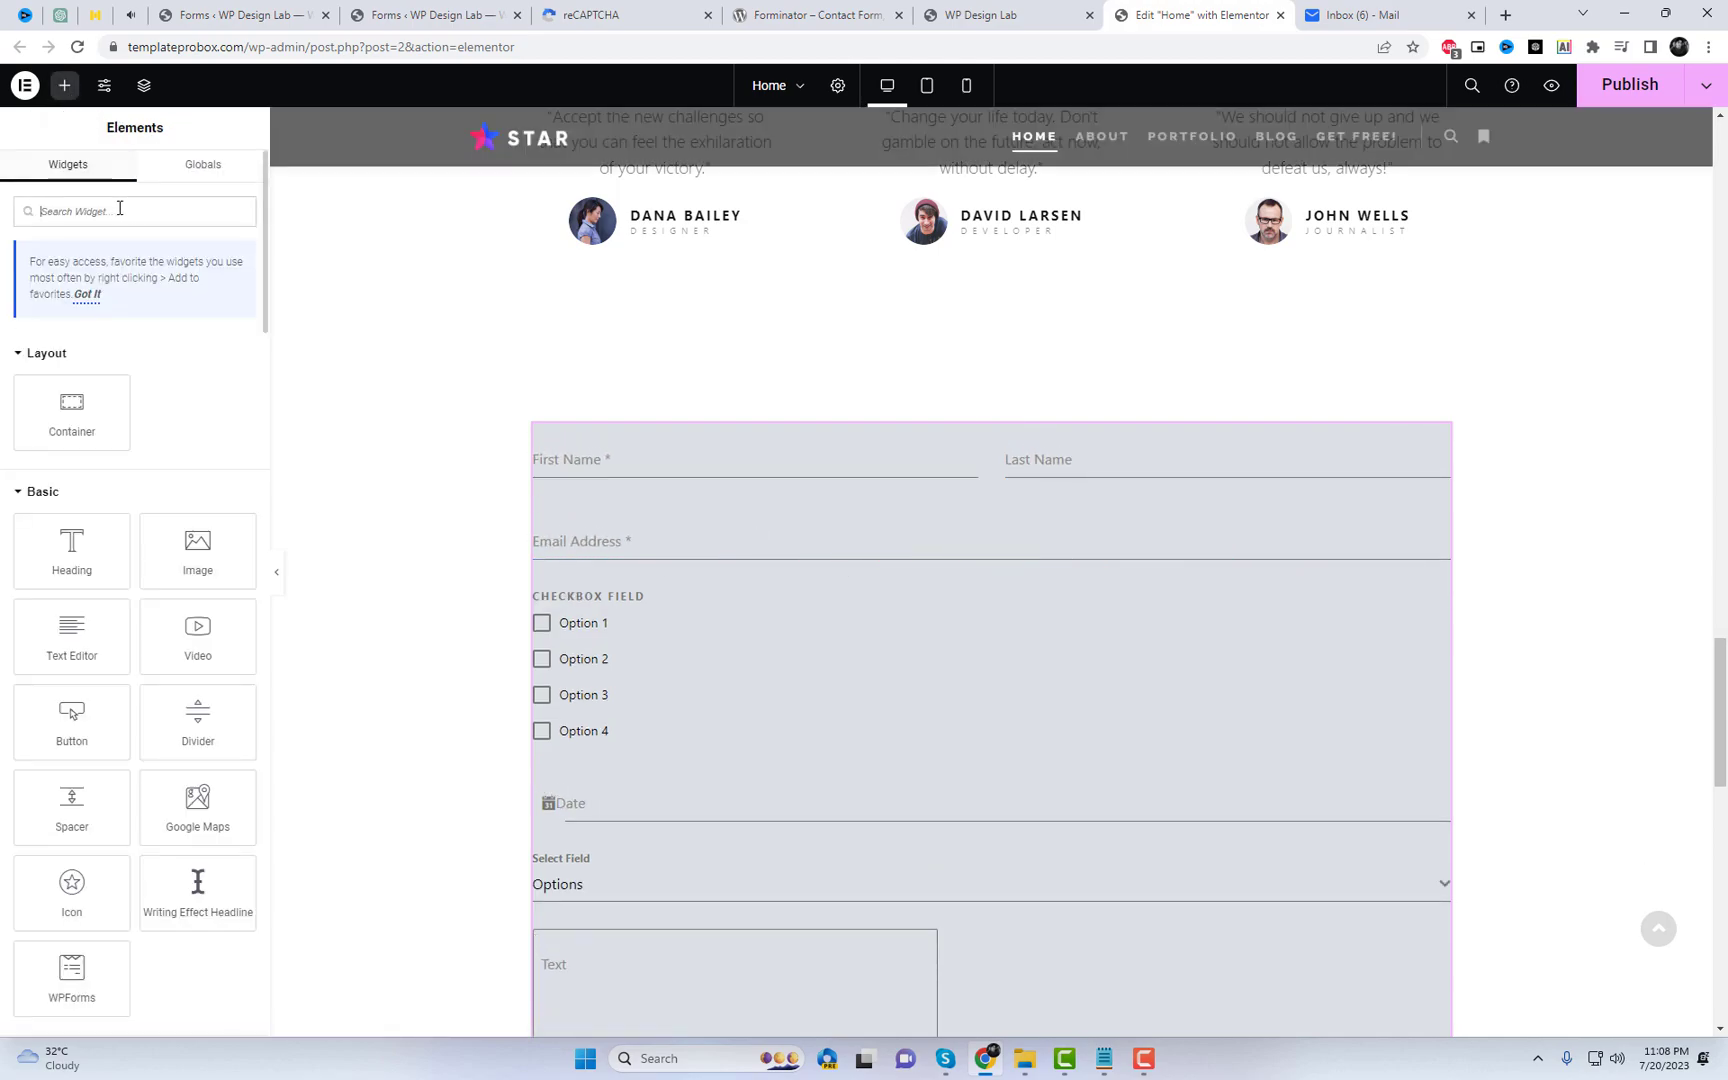
type("Head")
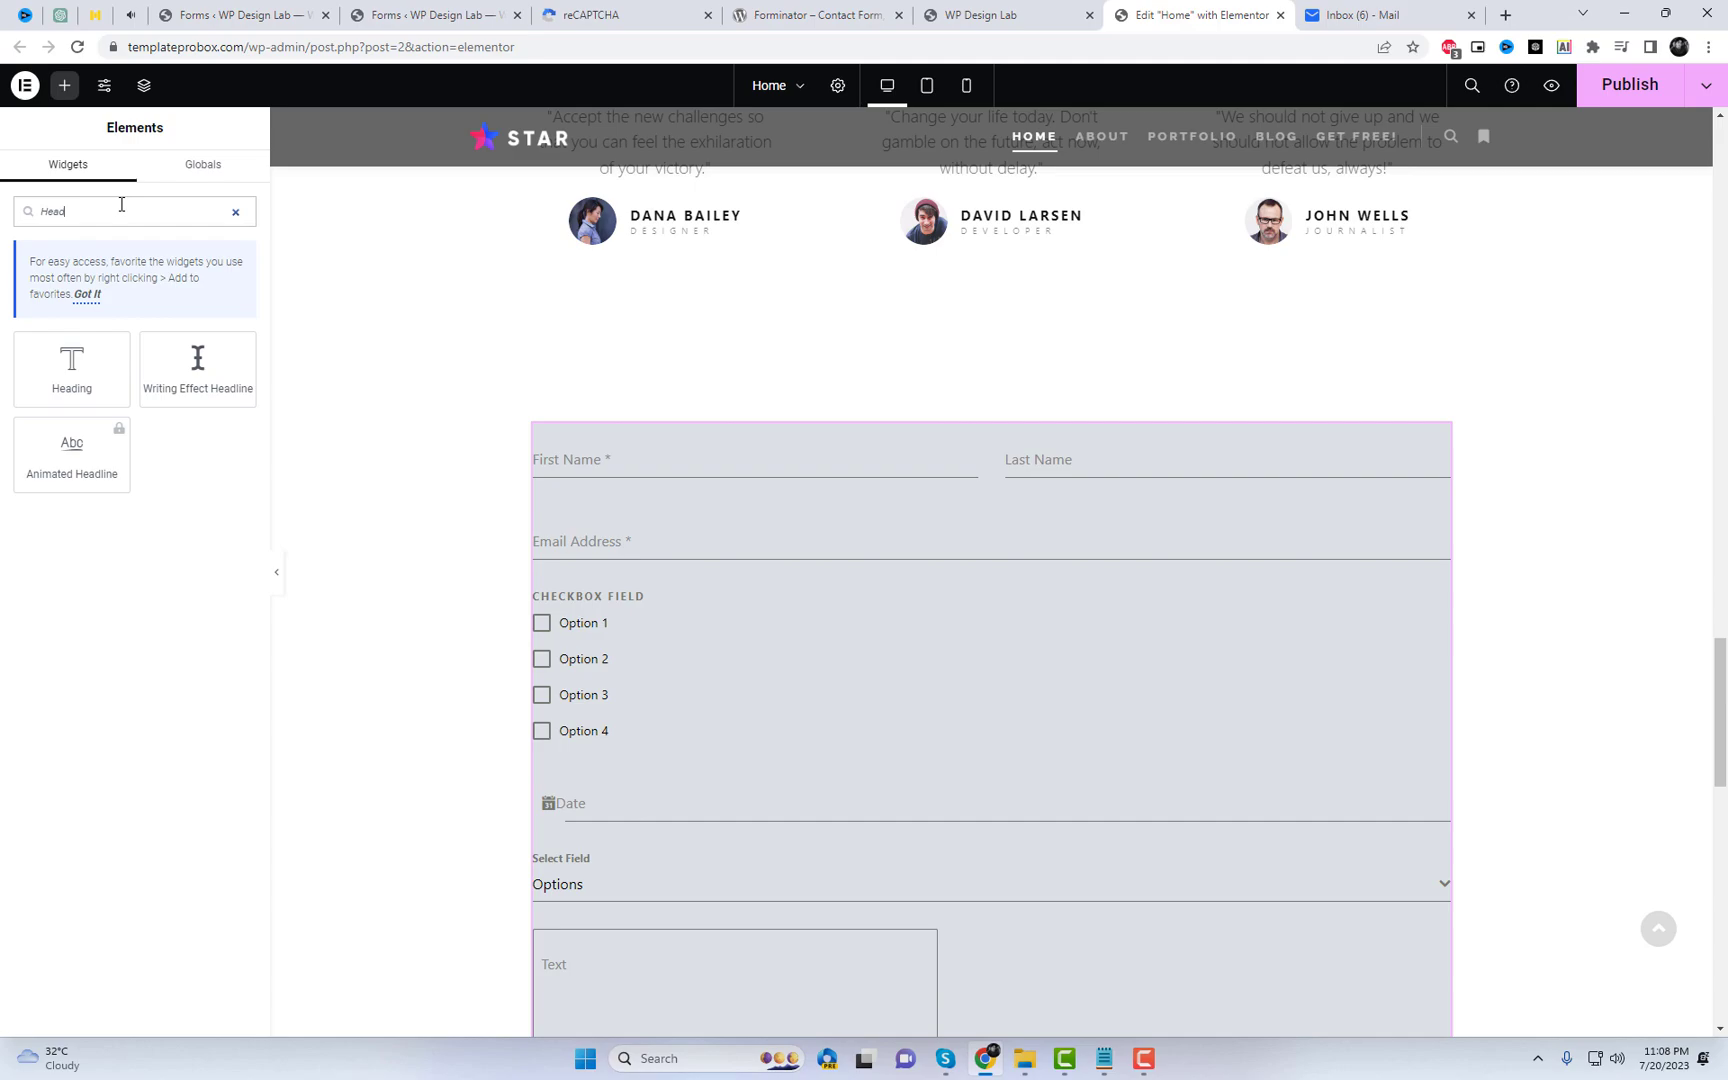
left_click_drag(71, 365, 877, 444)
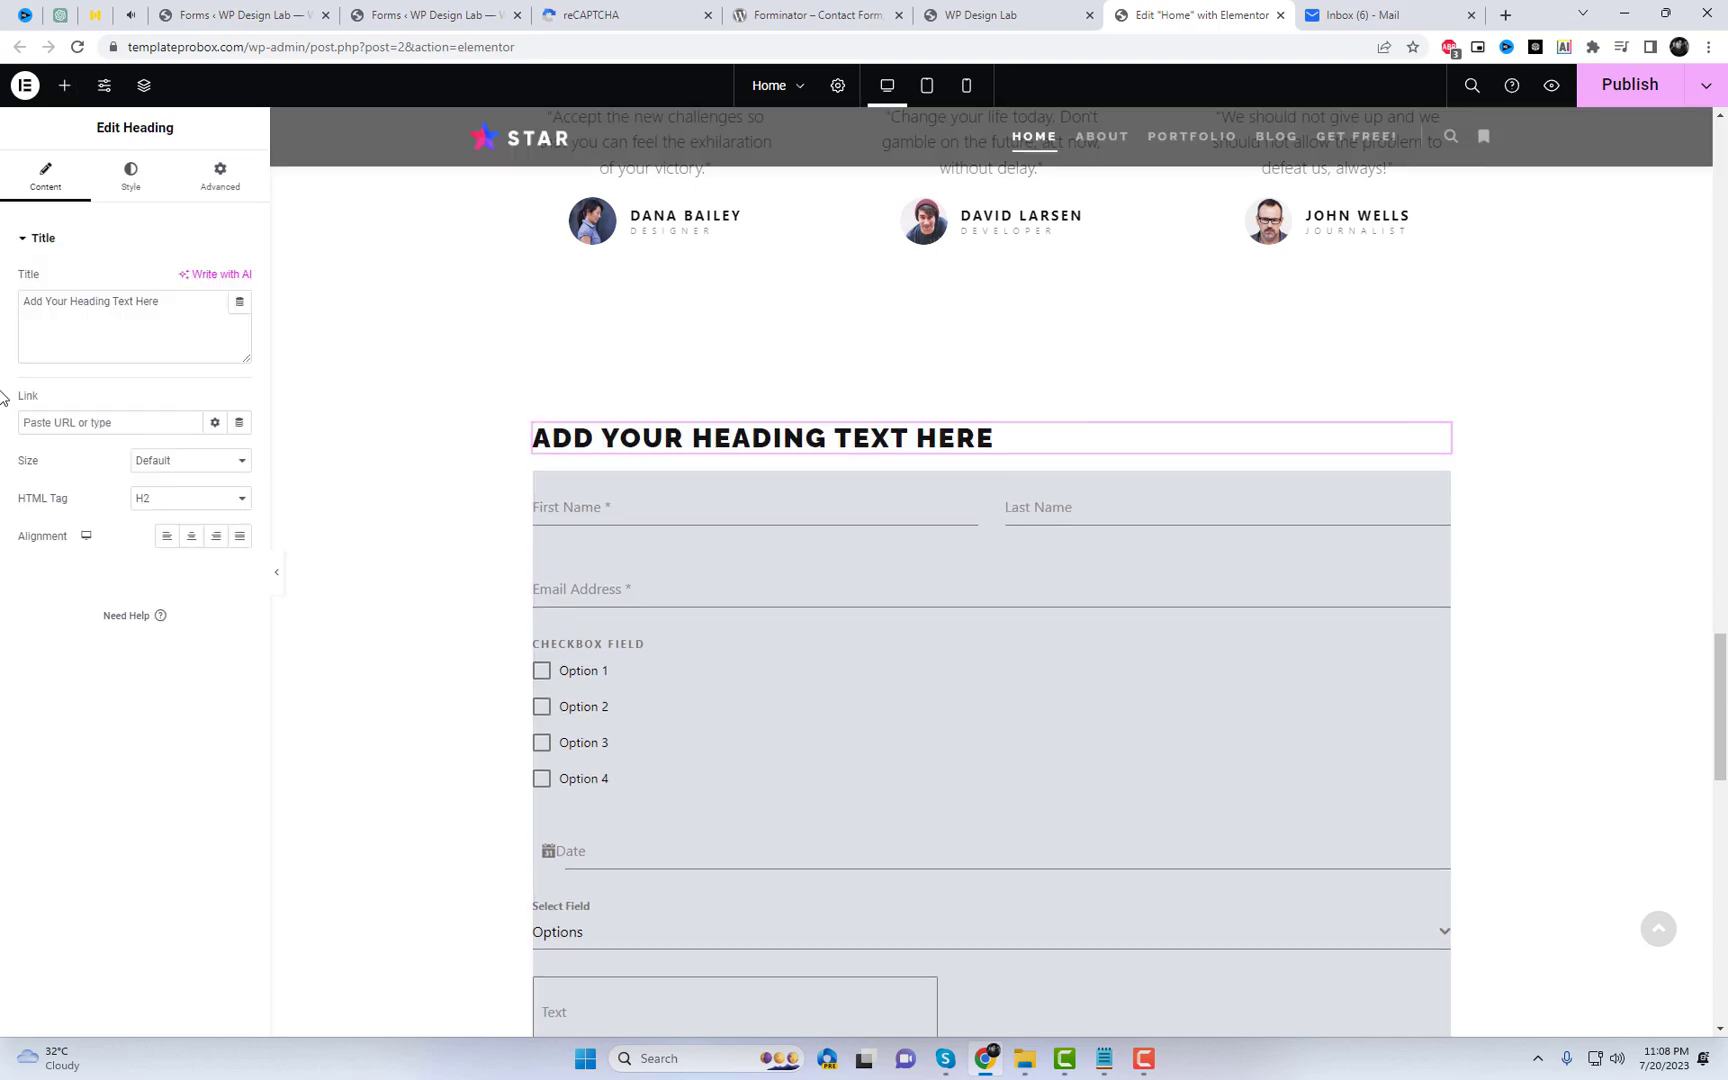
left_click_drag(180, 301, 31, 281)
type("Feel free to")
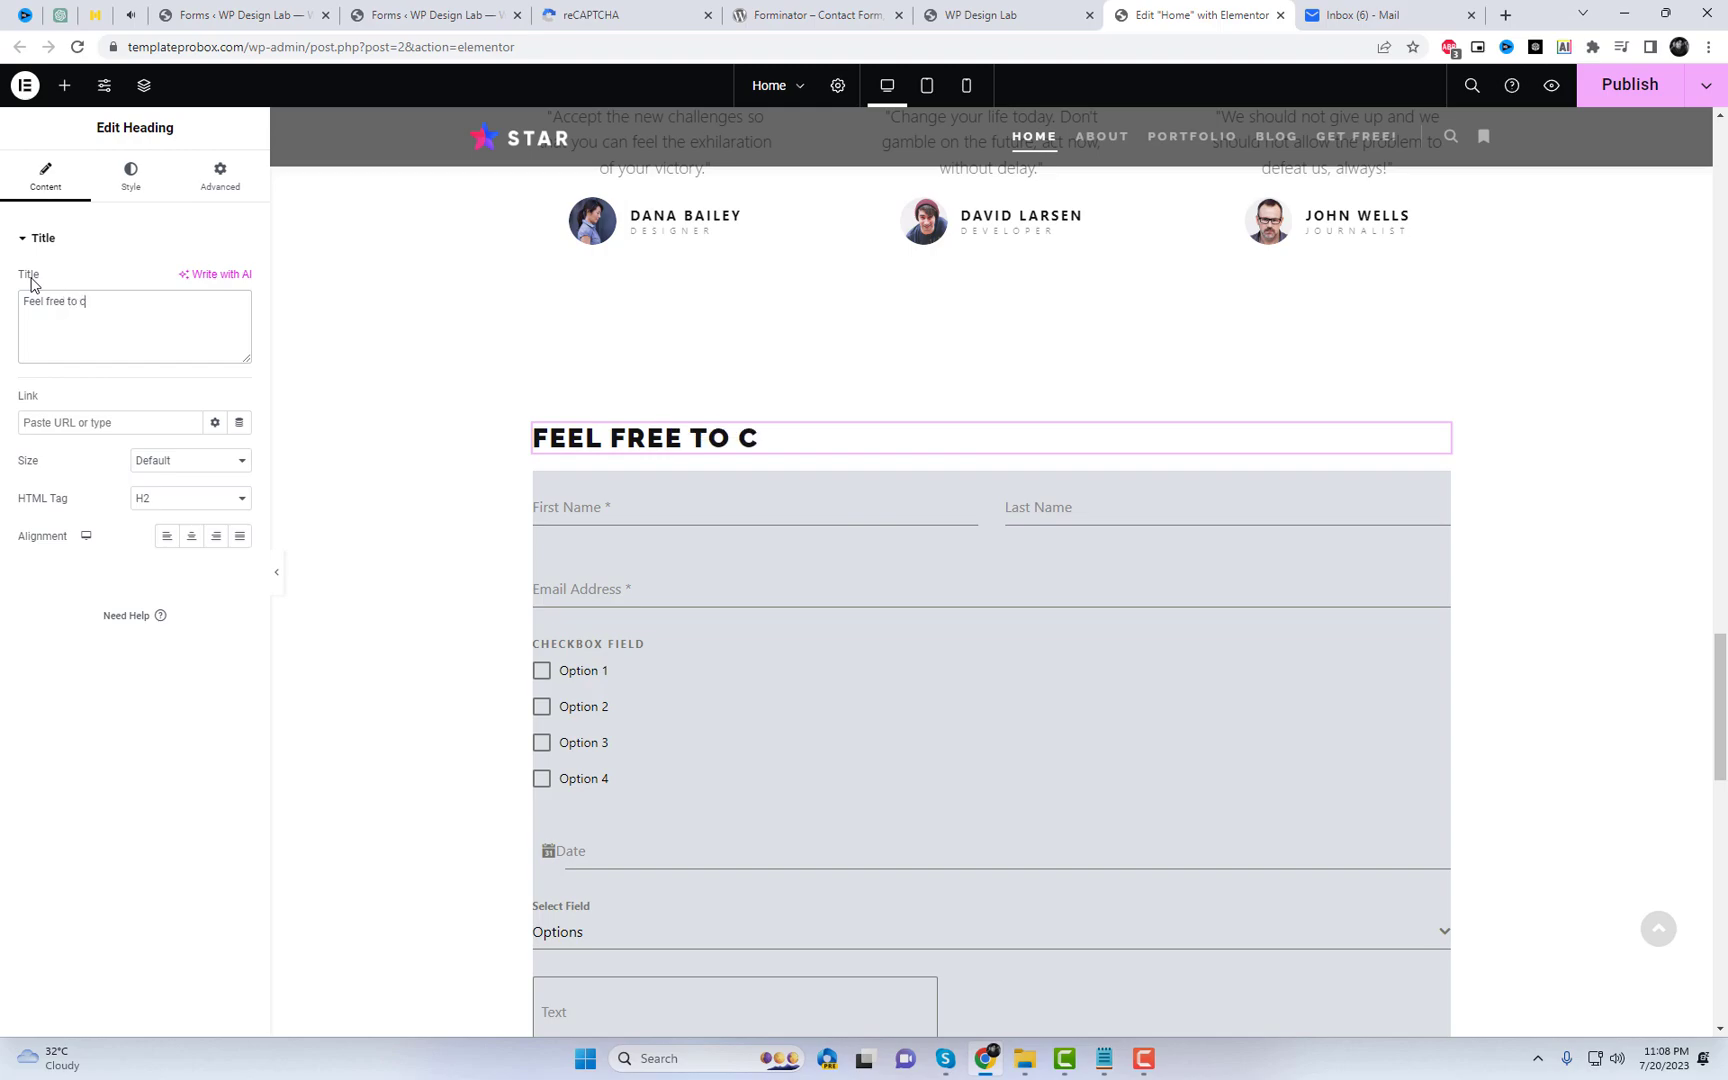
type("ct us...")
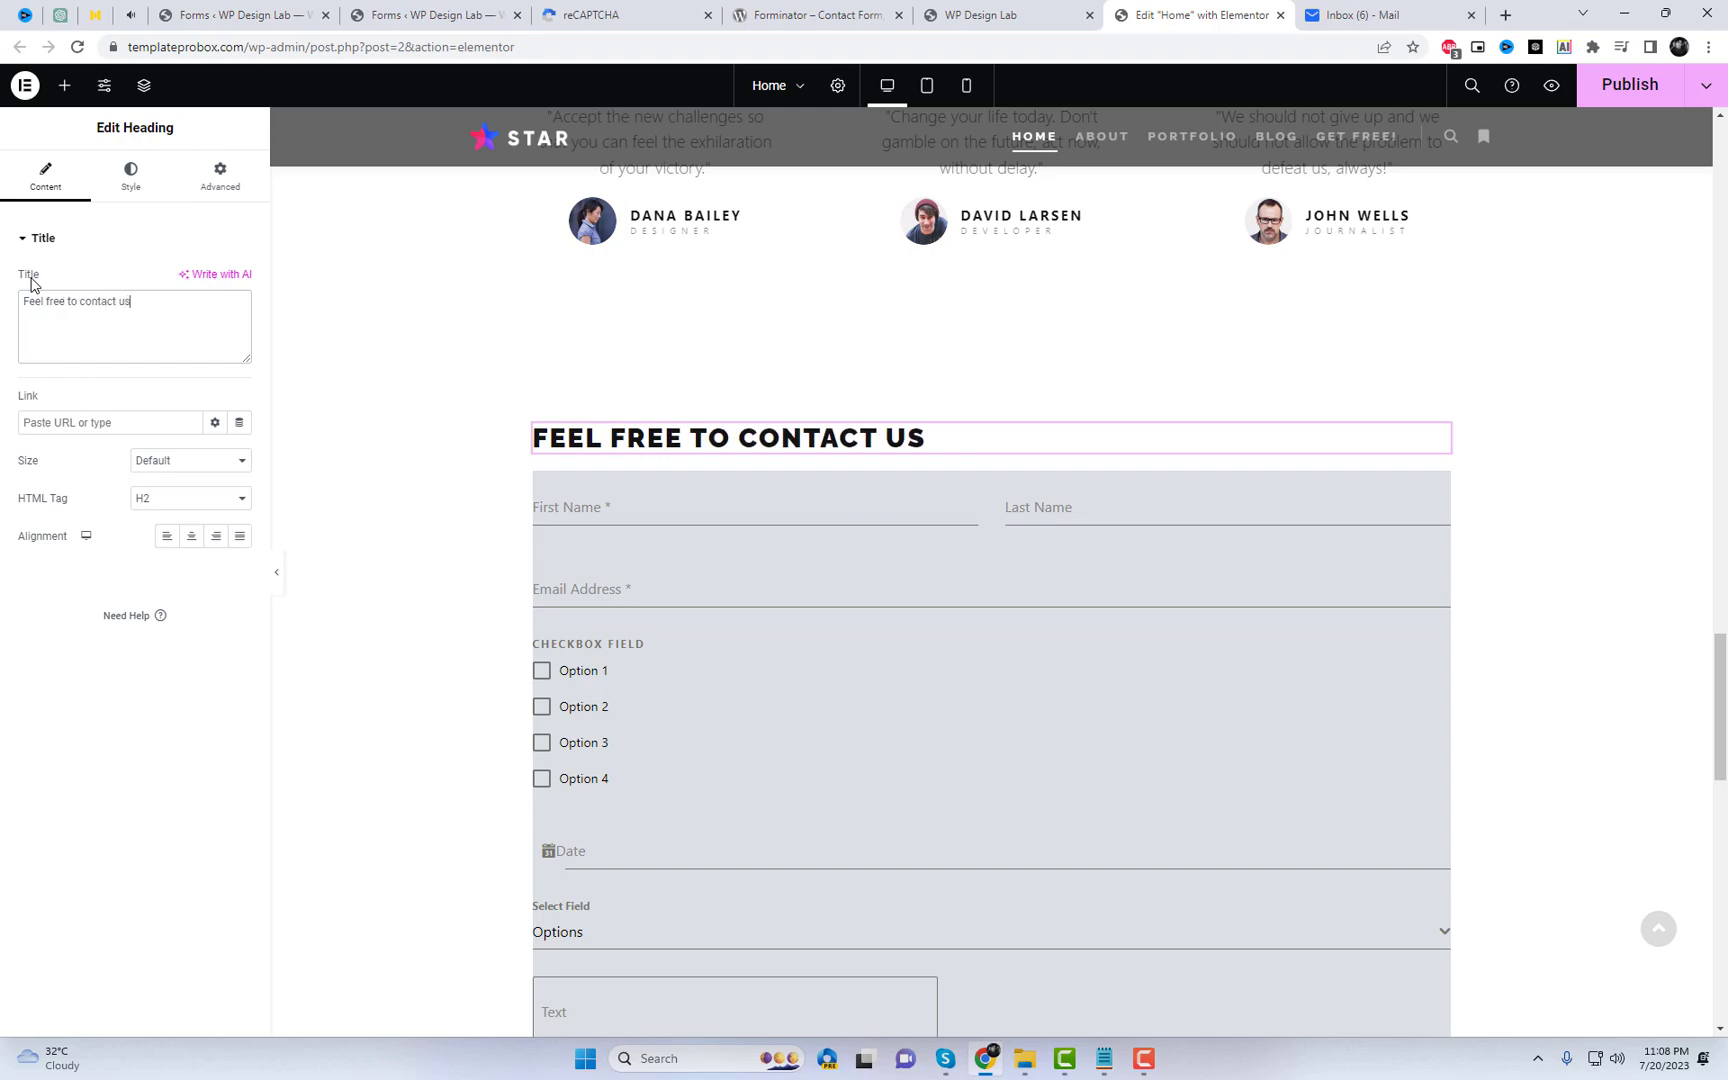
left_click(1626, 107)
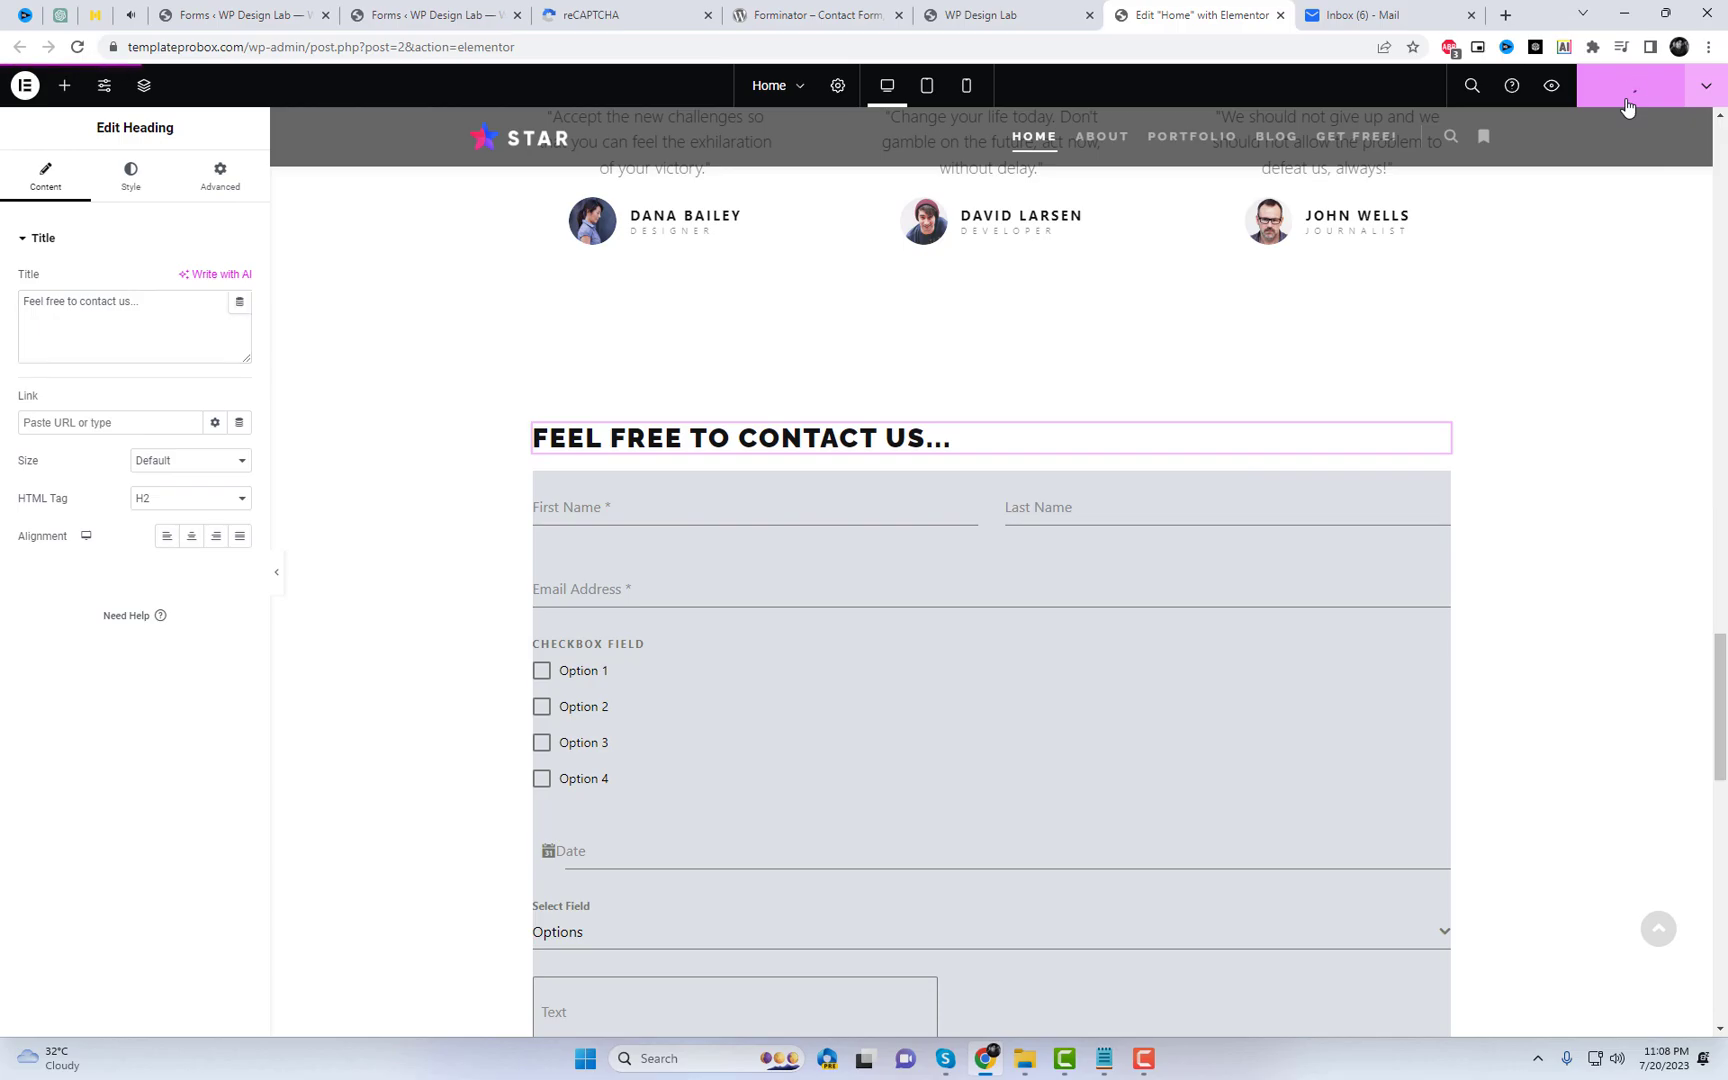
left_click(999, 15)
left_click(952, 45)
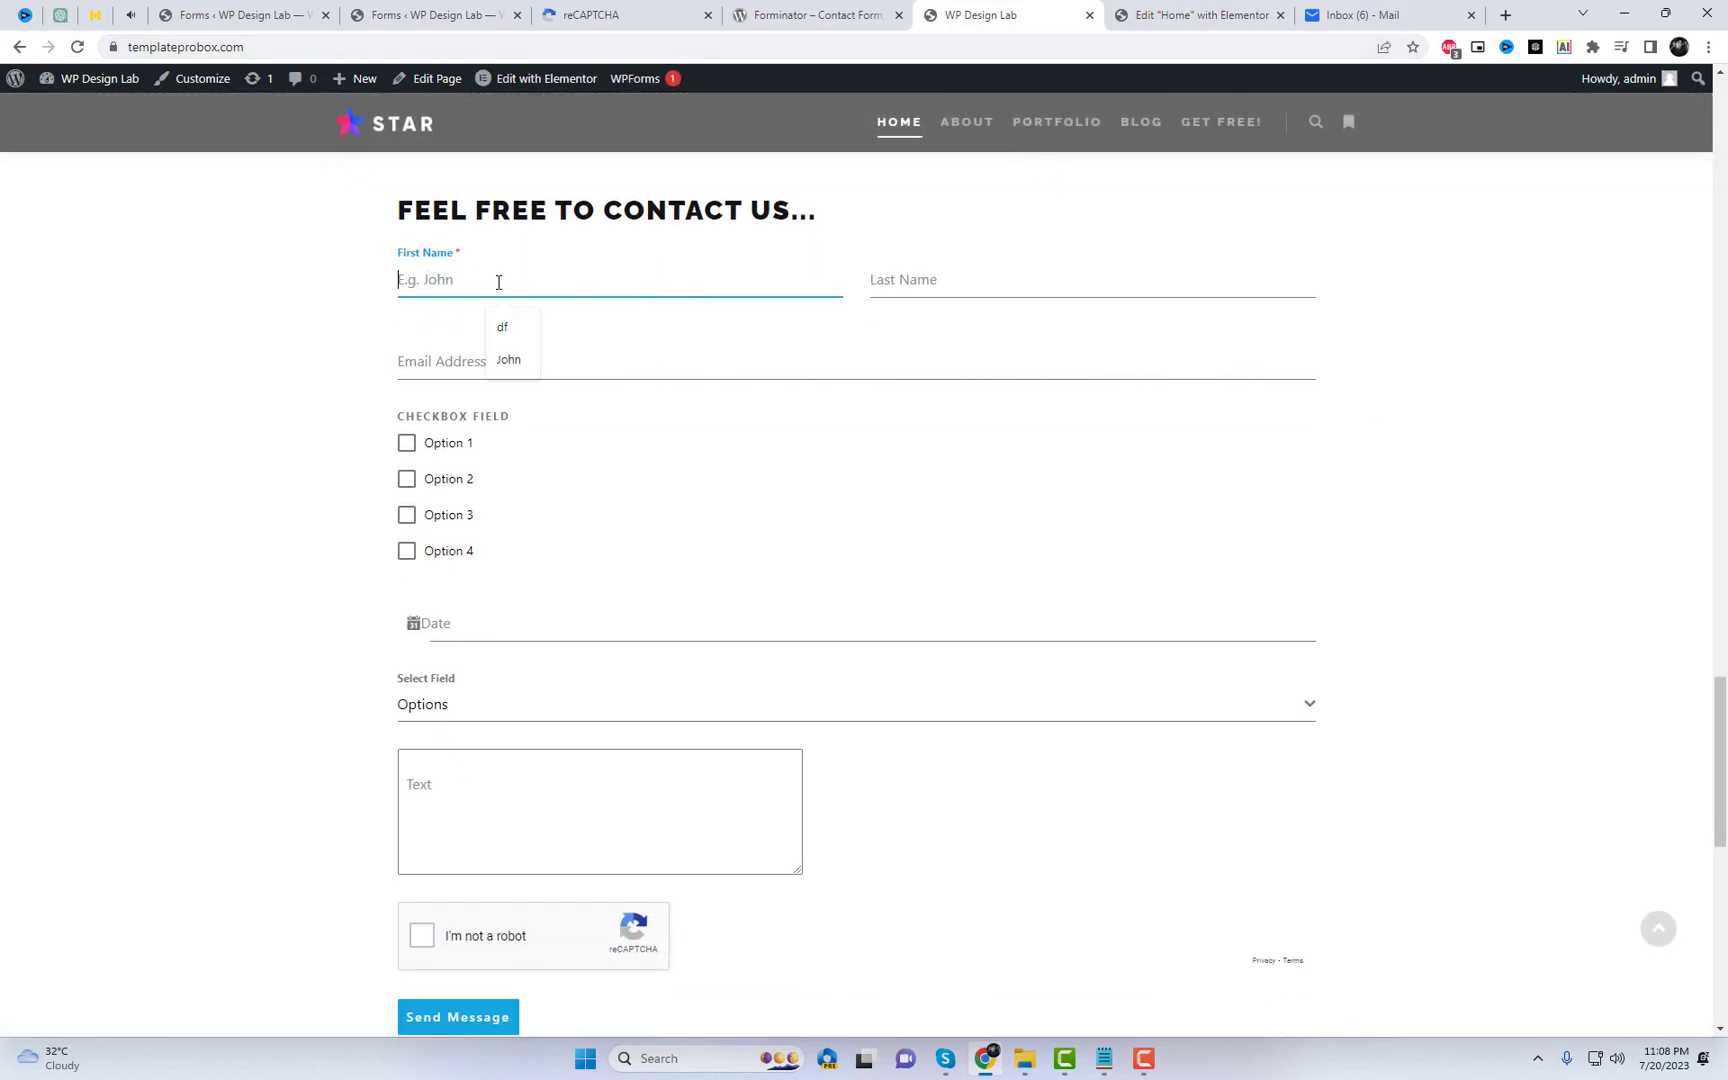
type("john")
Step: Fill in the name and email fields, tick Option 1, and pick July 22, 2023
key("Tab")
type("Doe")
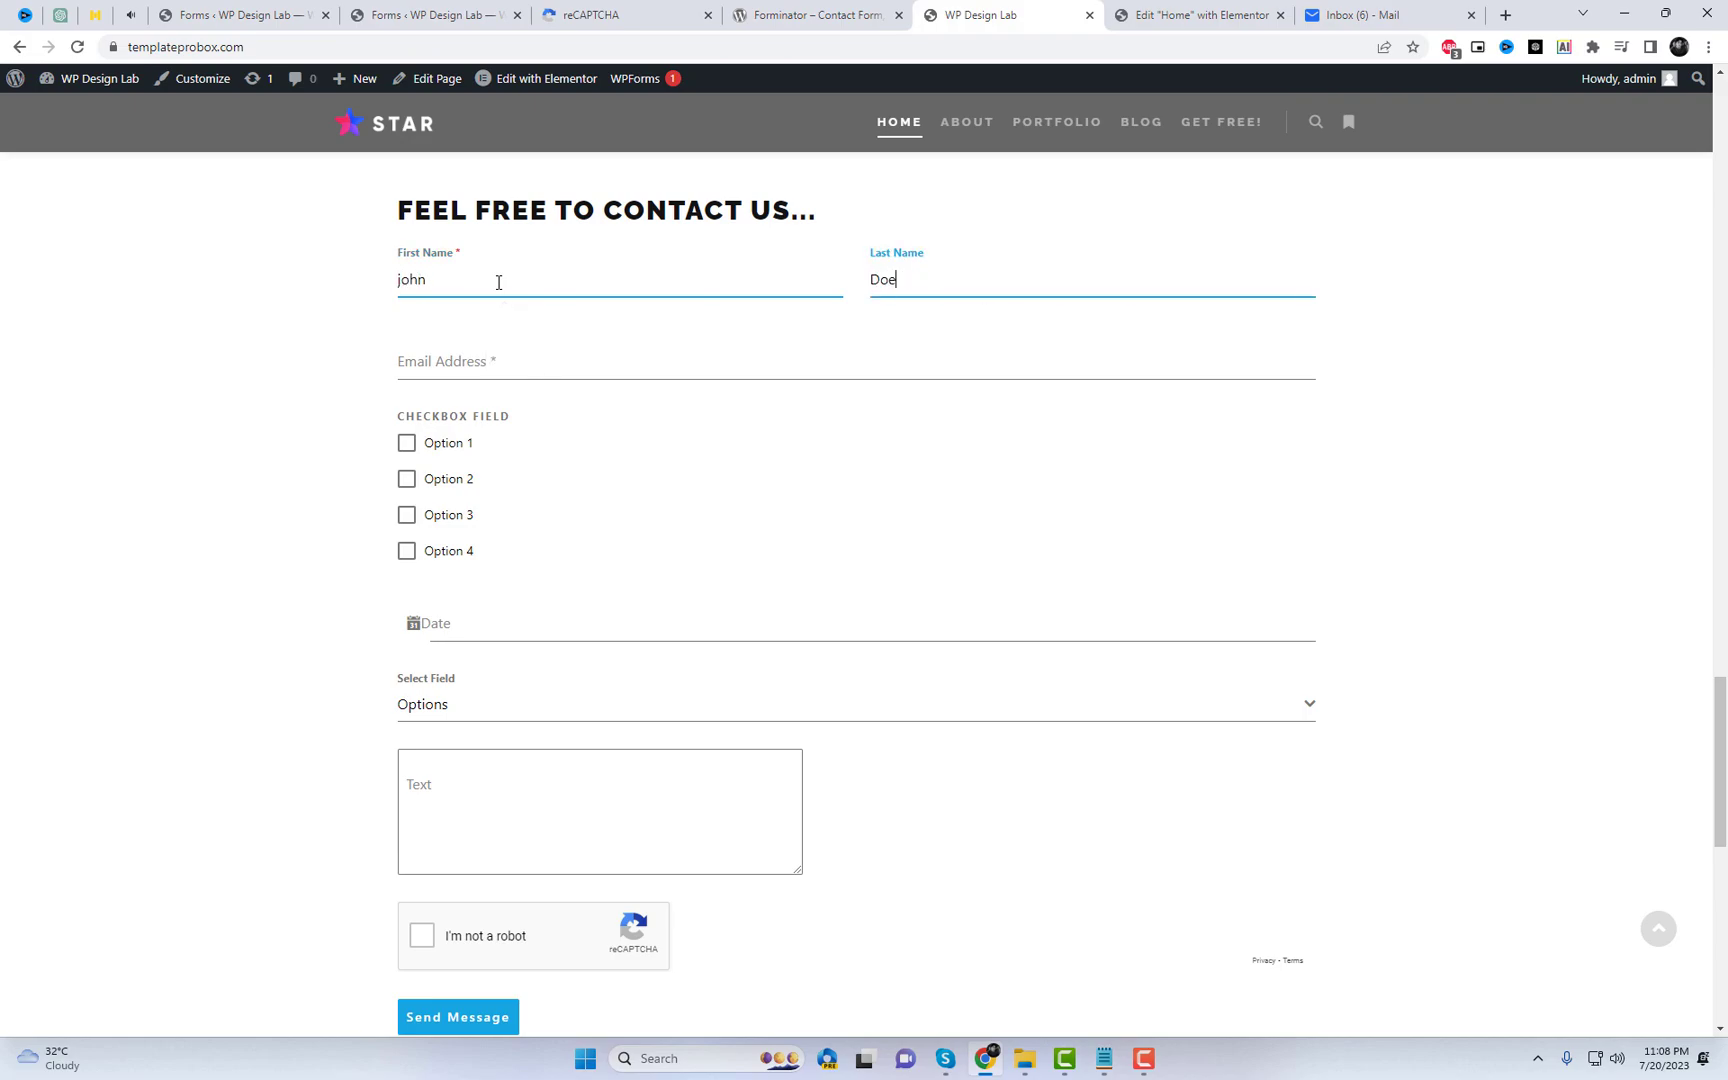
key("Tab")
type("abe")
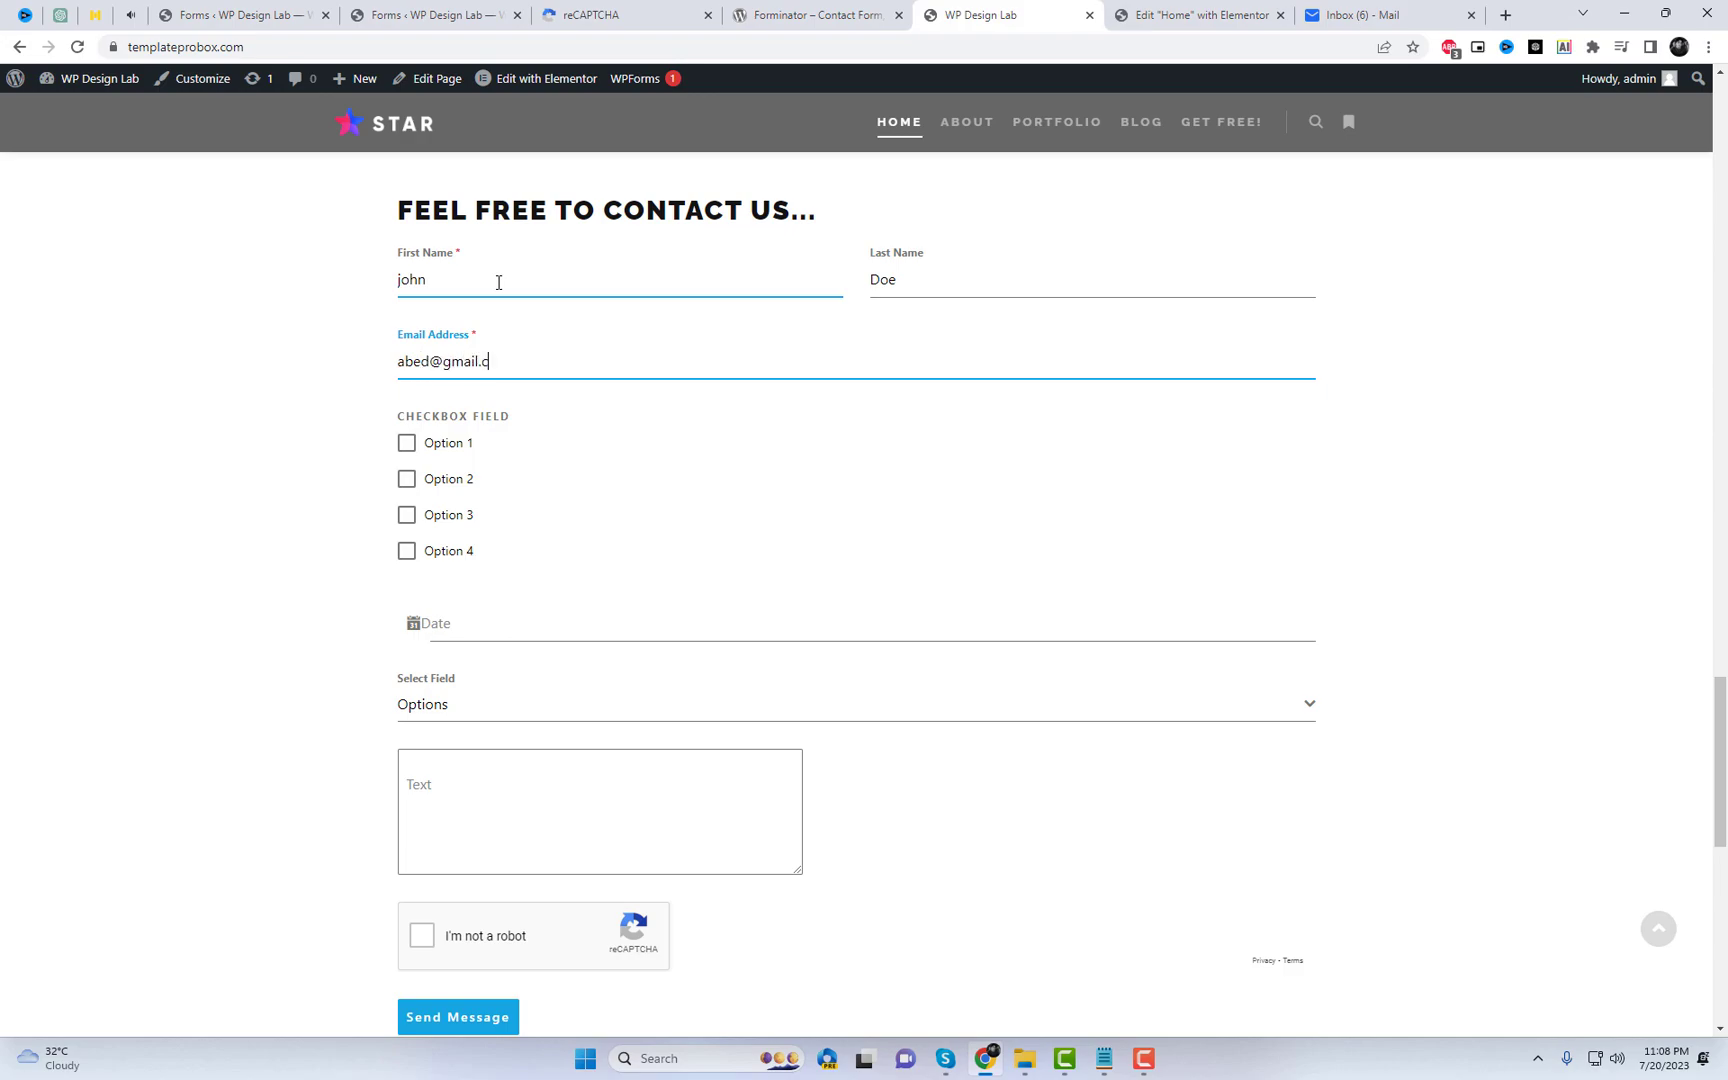
left_click(407, 448)
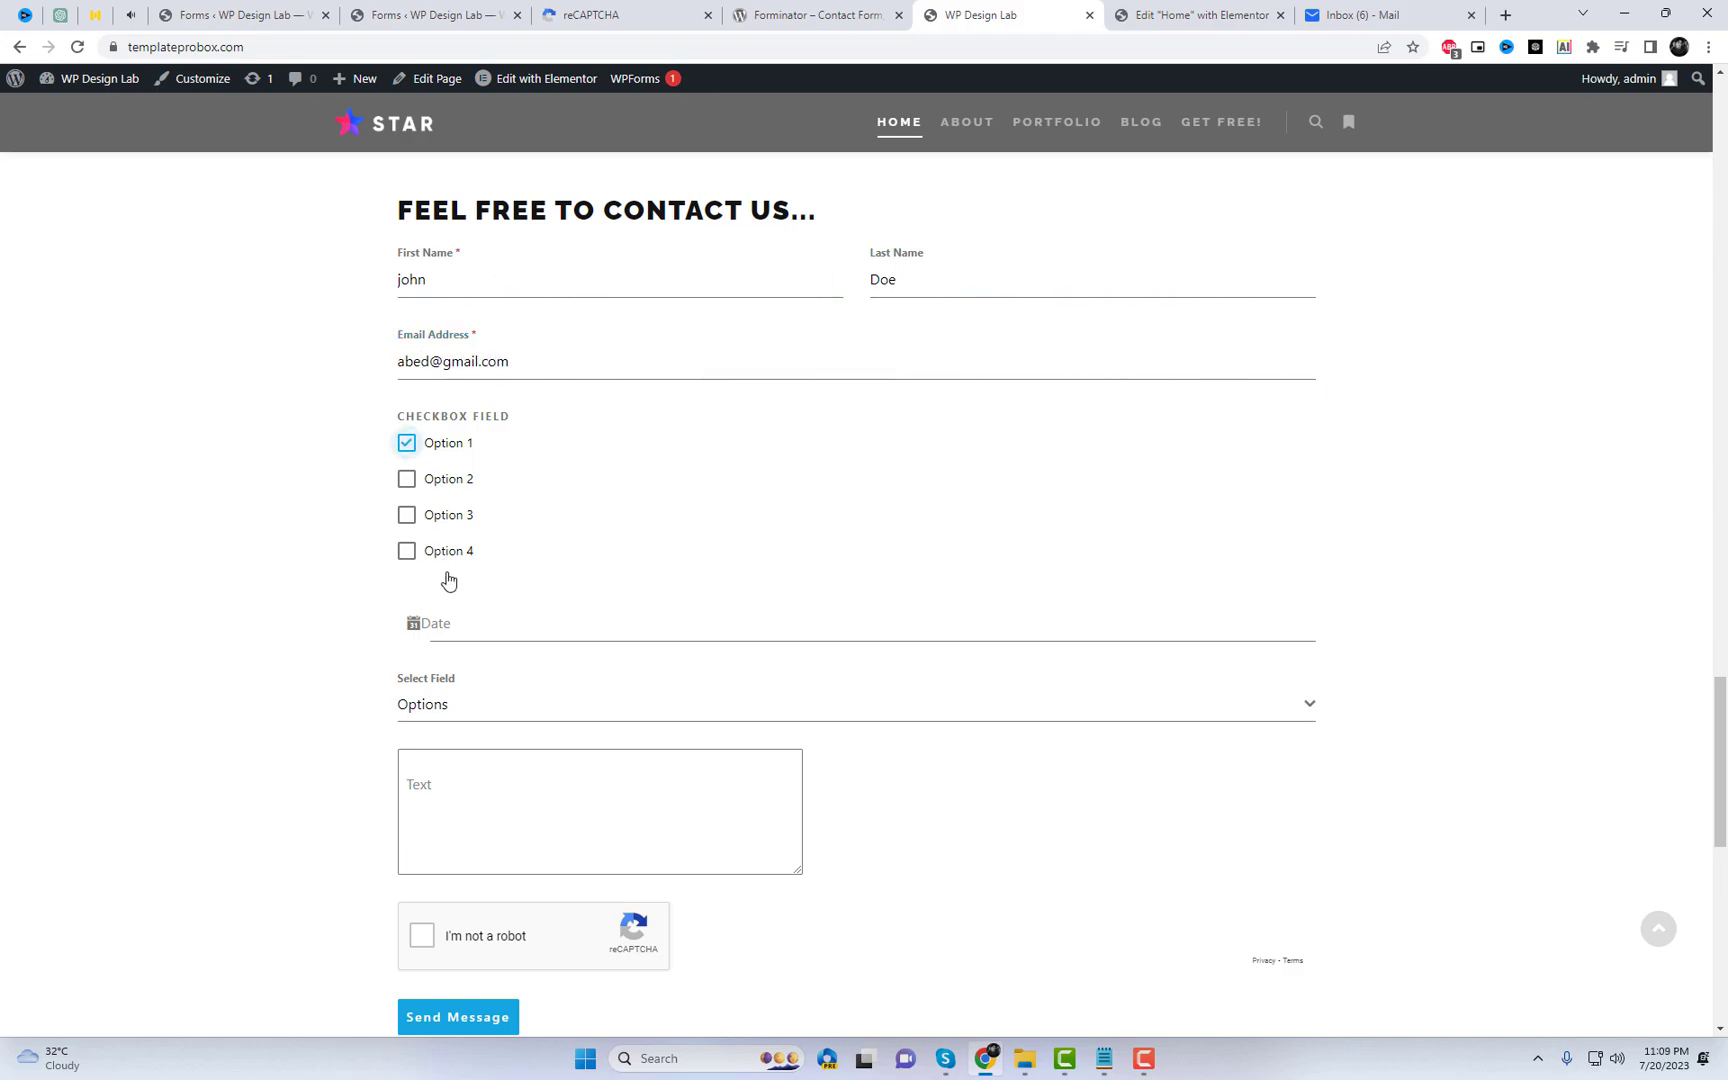
left_click(460, 622)
left_click(634, 851)
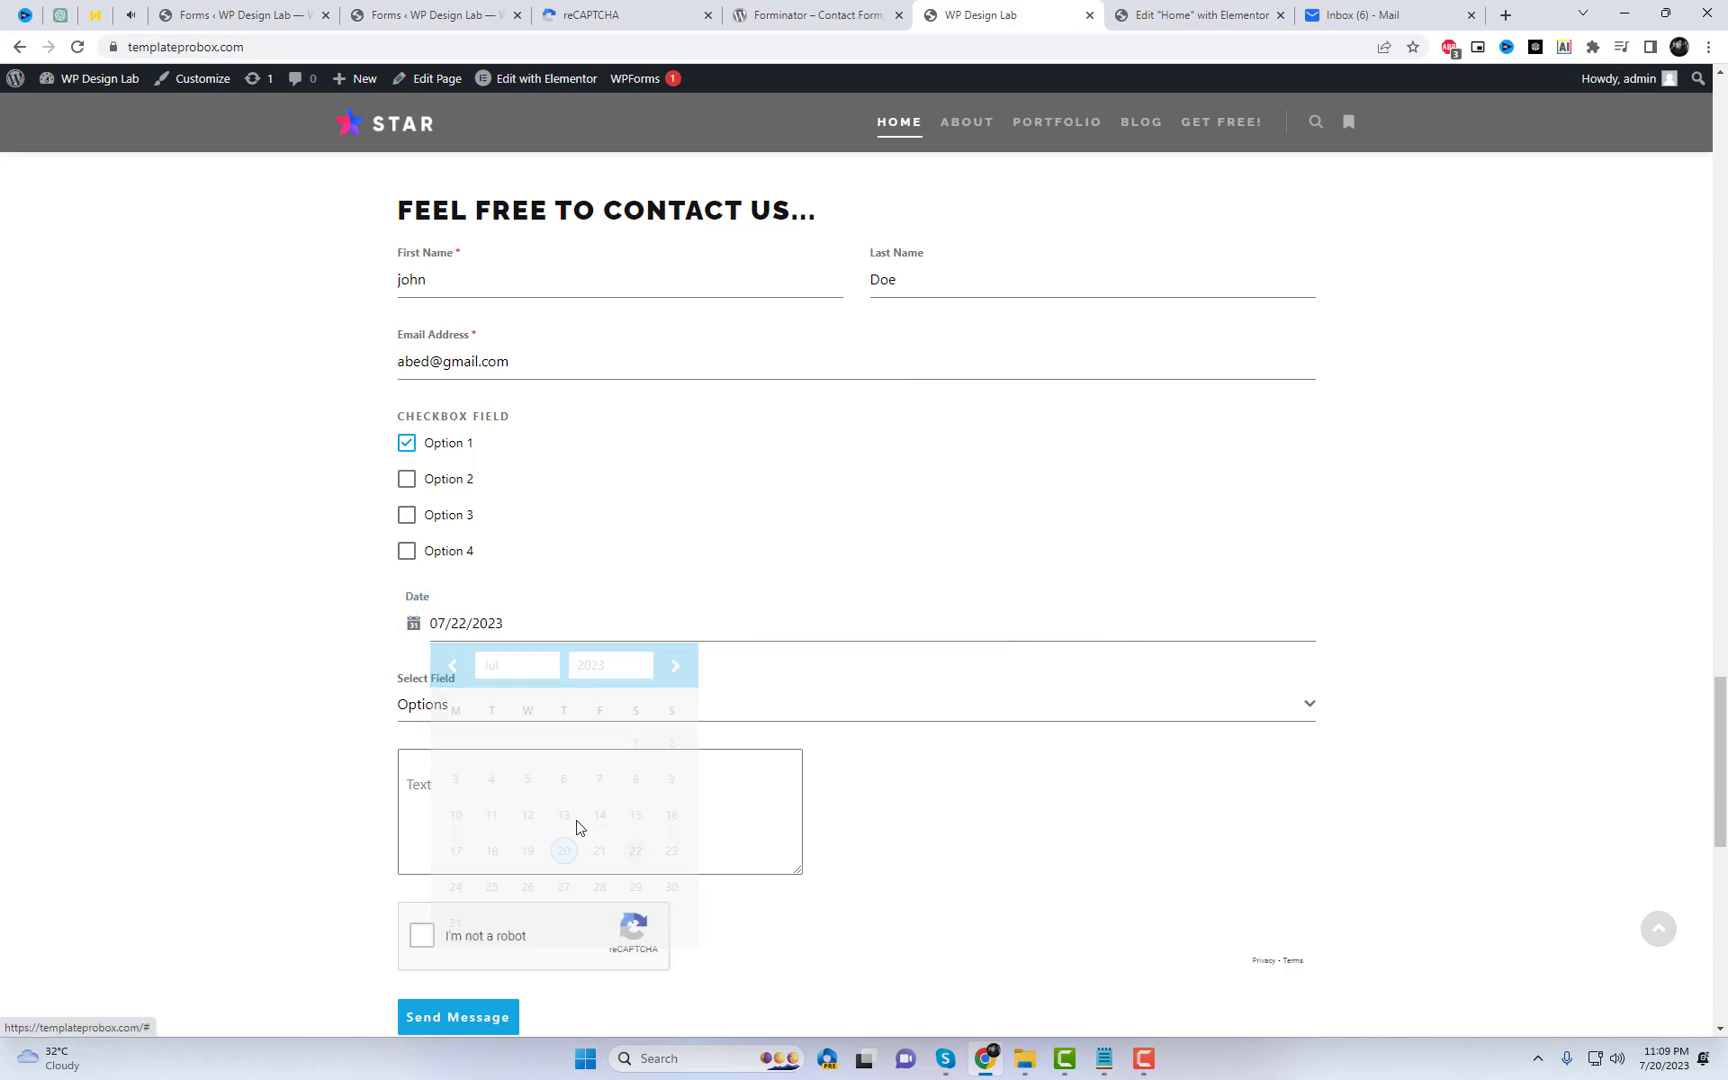
Step: Choose Option 2, write a message, pass the reCAPTCHA check, and submit the form
left_click(478, 704)
left_click(494, 819)
scroll(507, 756, "down", 2)
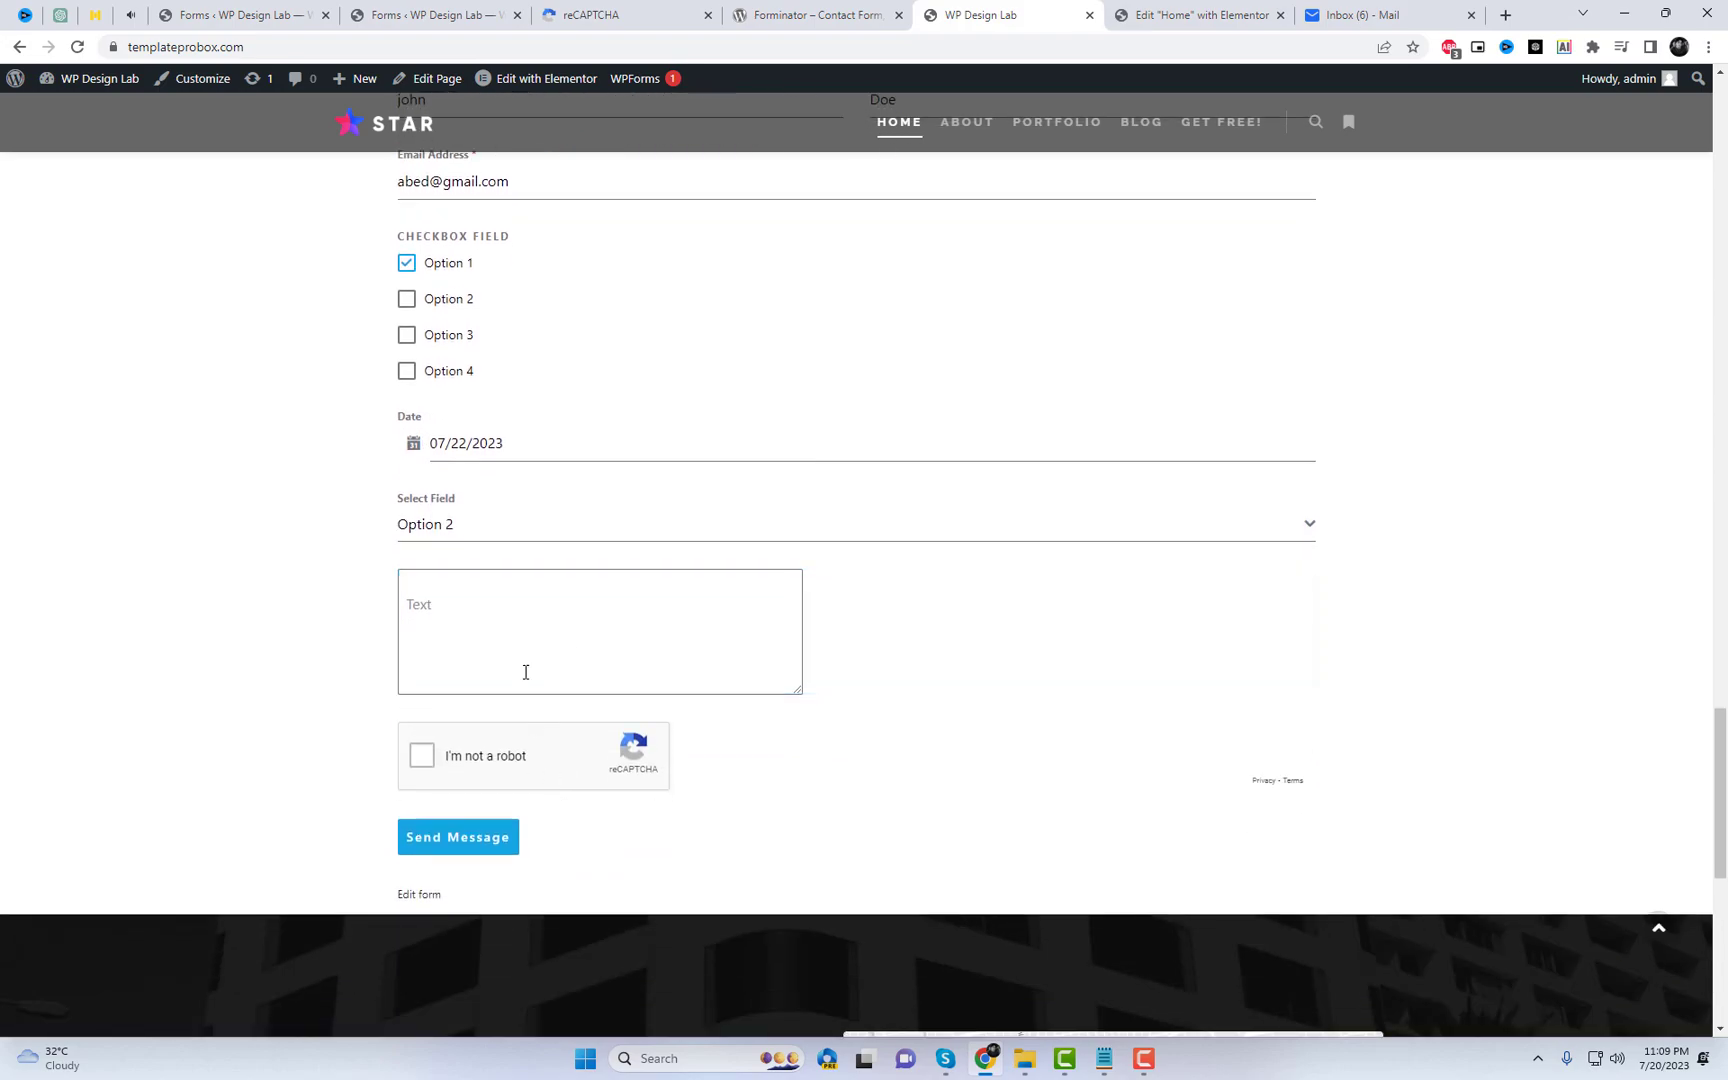
left_click(531, 617)
type("Test message")
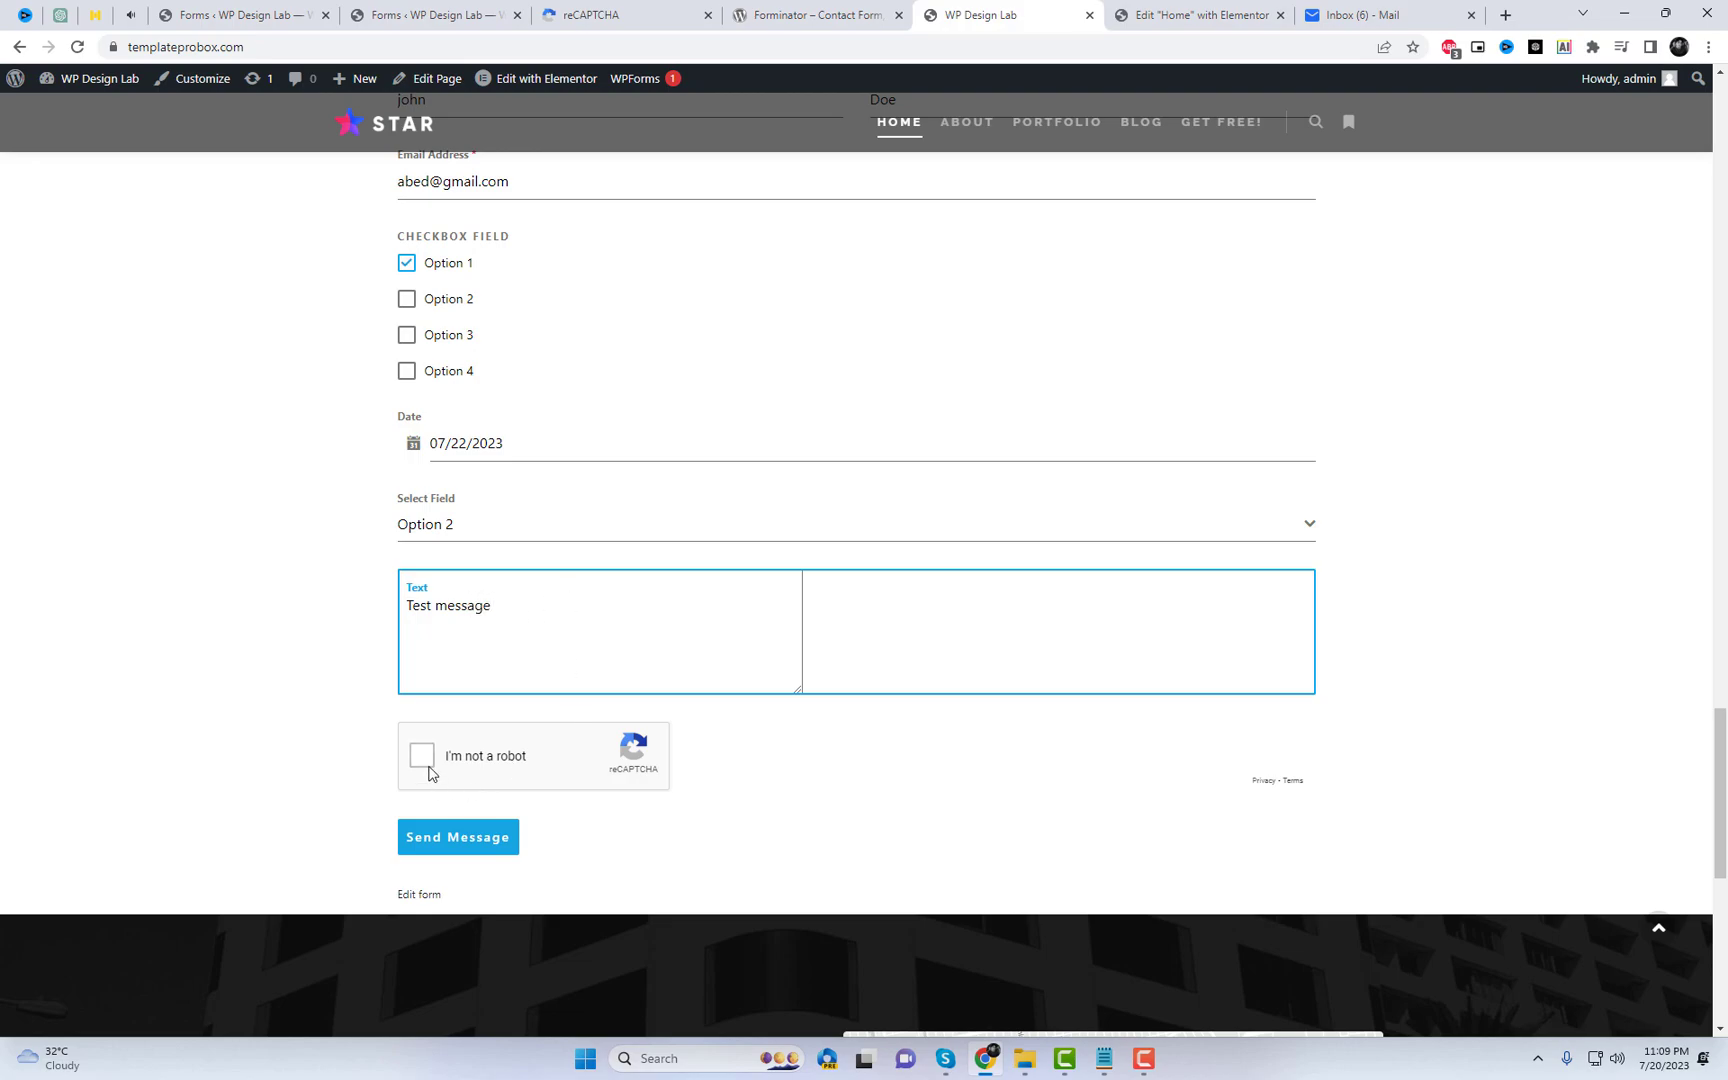
left_click(422, 756)
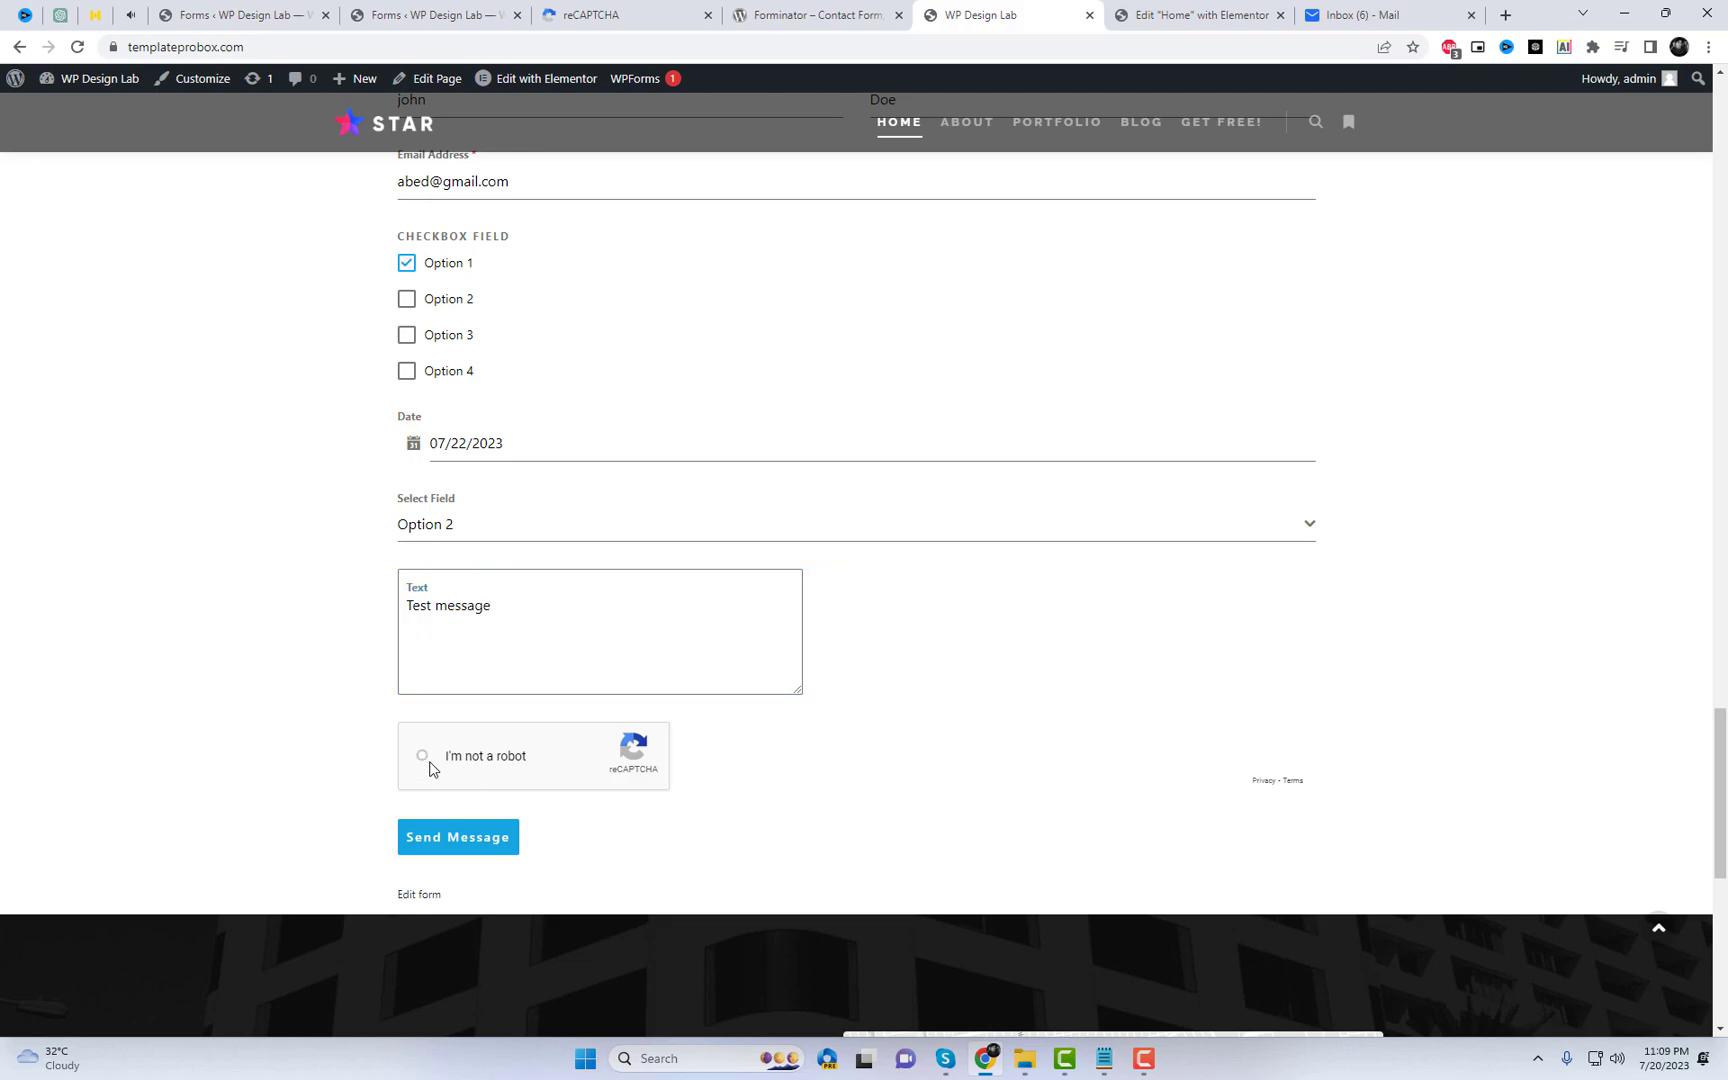
scroll(1016, 794, "down", 1)
left_click(499, 663)
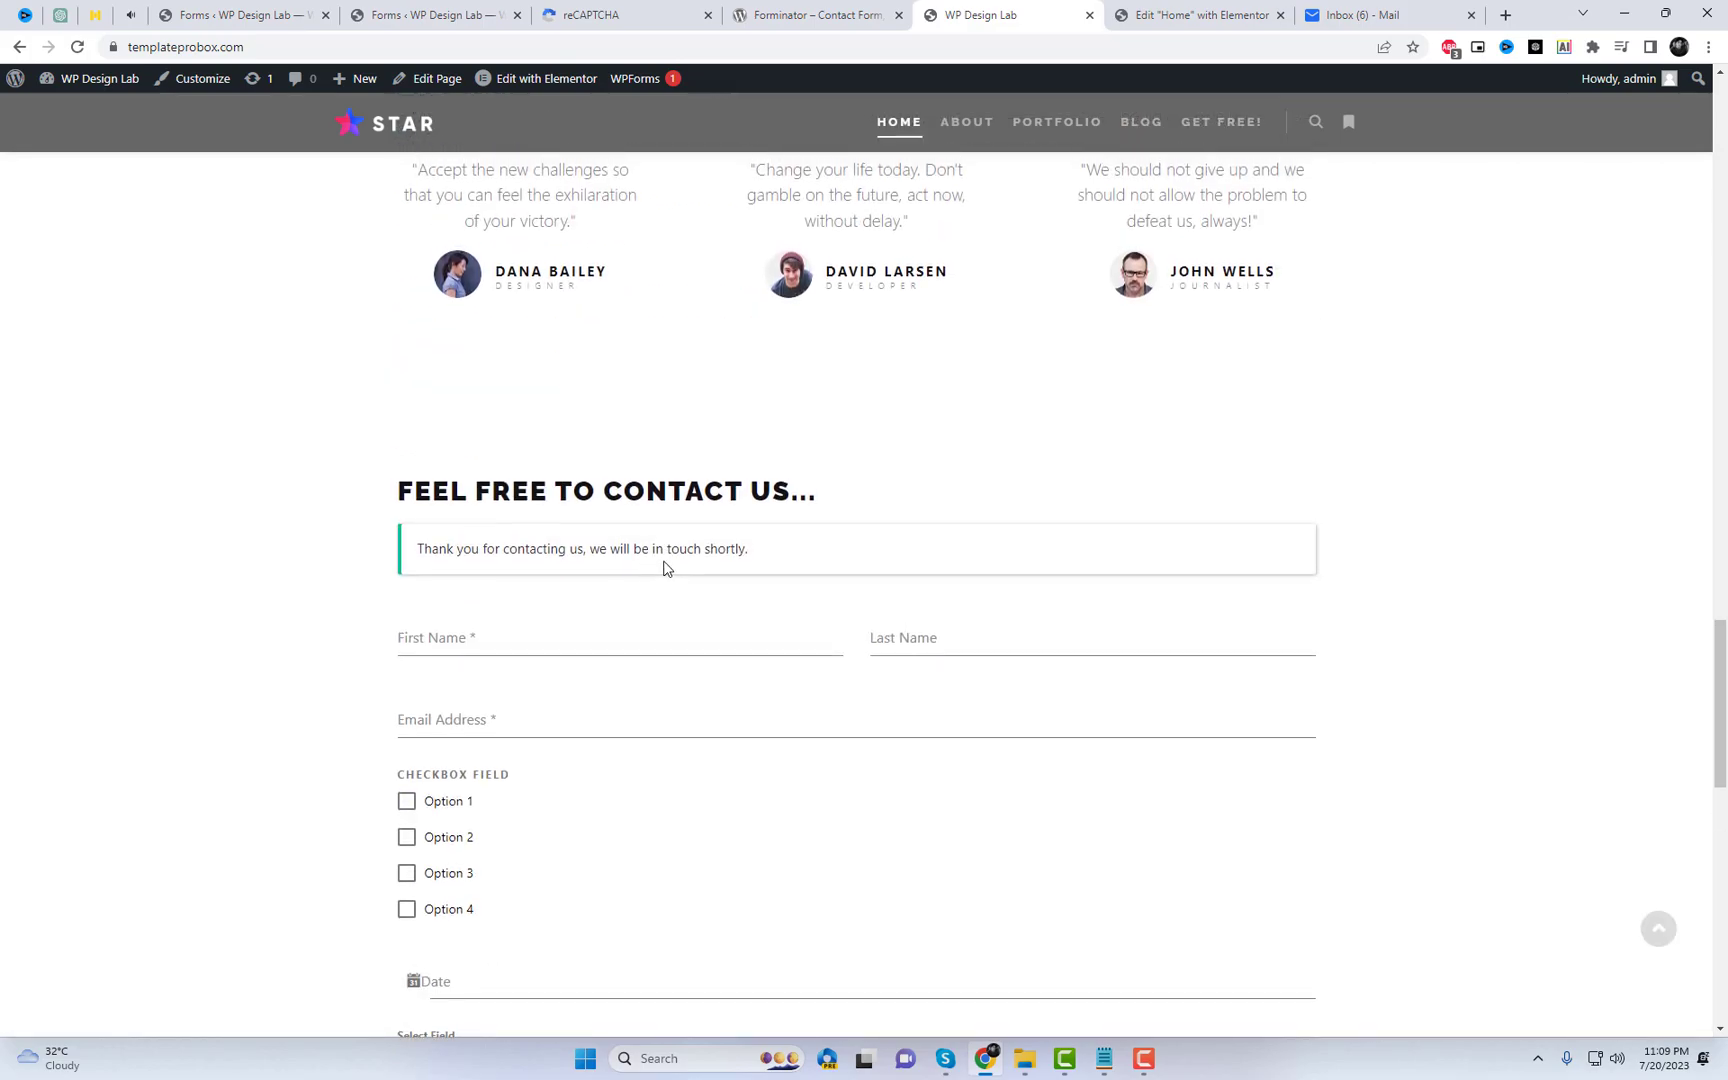
triple_click(670, 555)
Step: Deselect the thank-you message and go back to the Forminator Edit Form tab
left_click(791, 561)
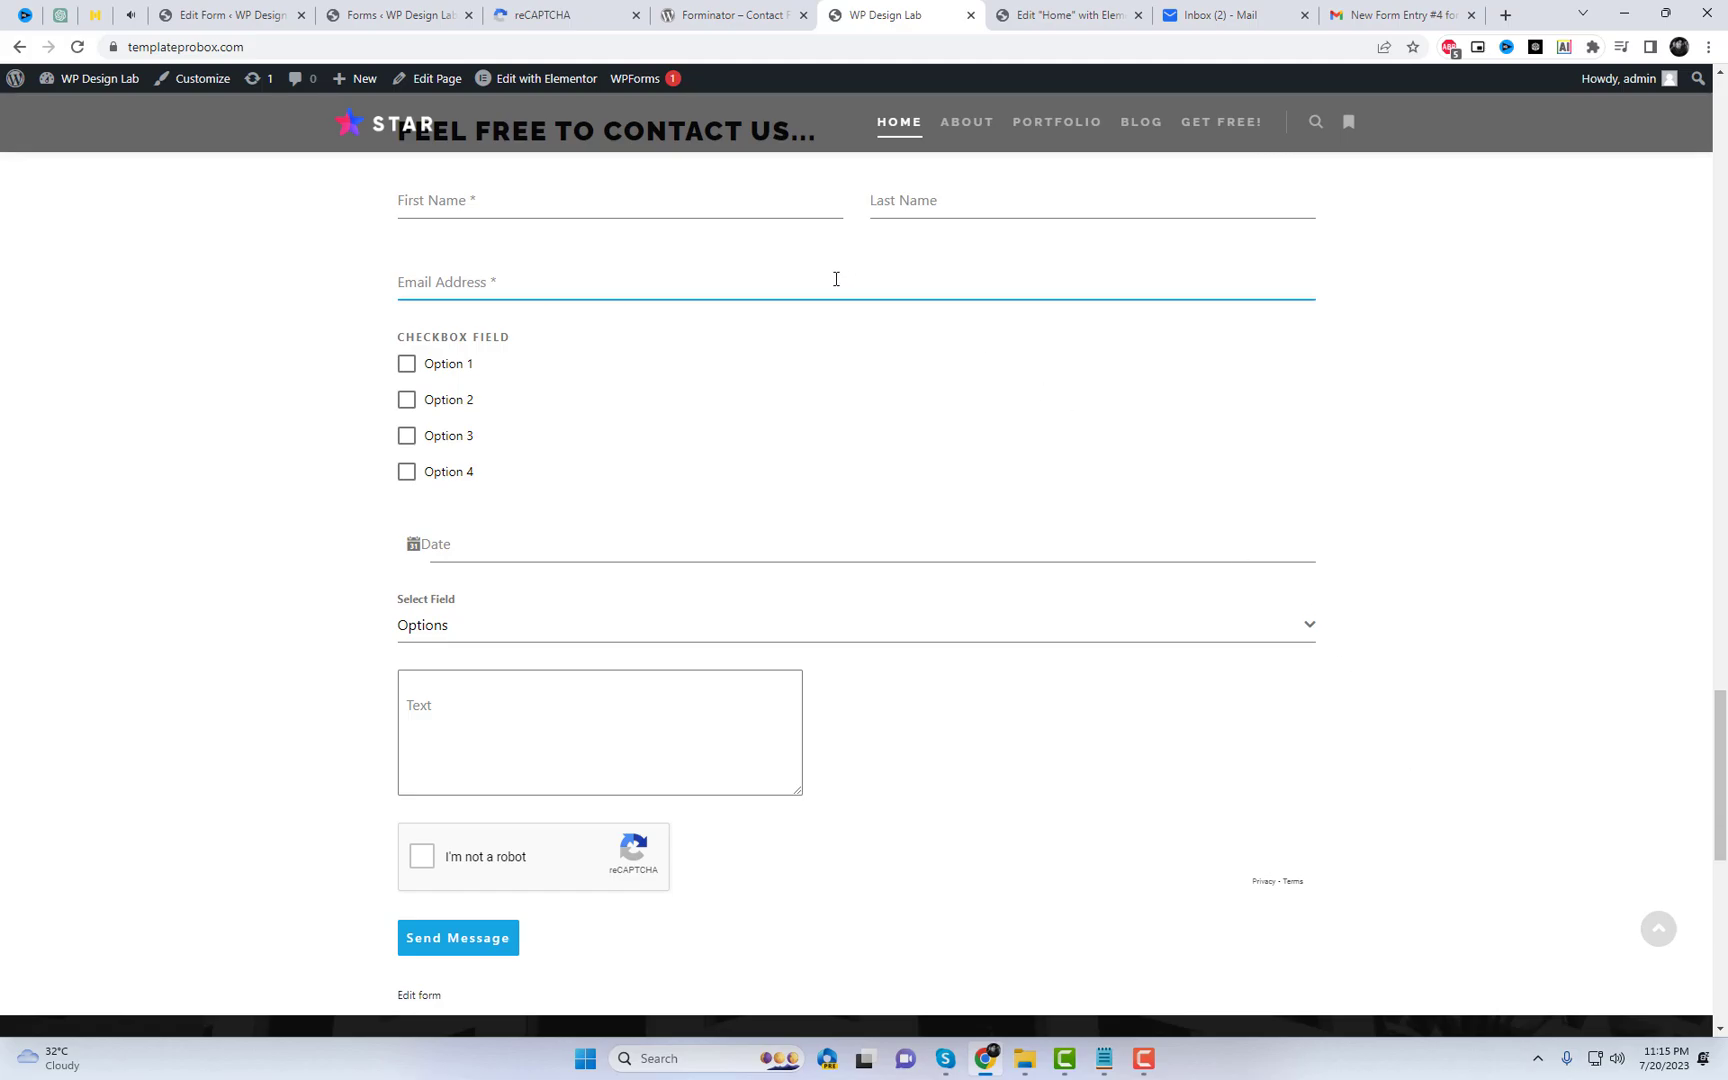
left_click(285, 9)
Step: Enable the rich-text editor on the Text field, update the form, and view the live site
left_click(230, 203)
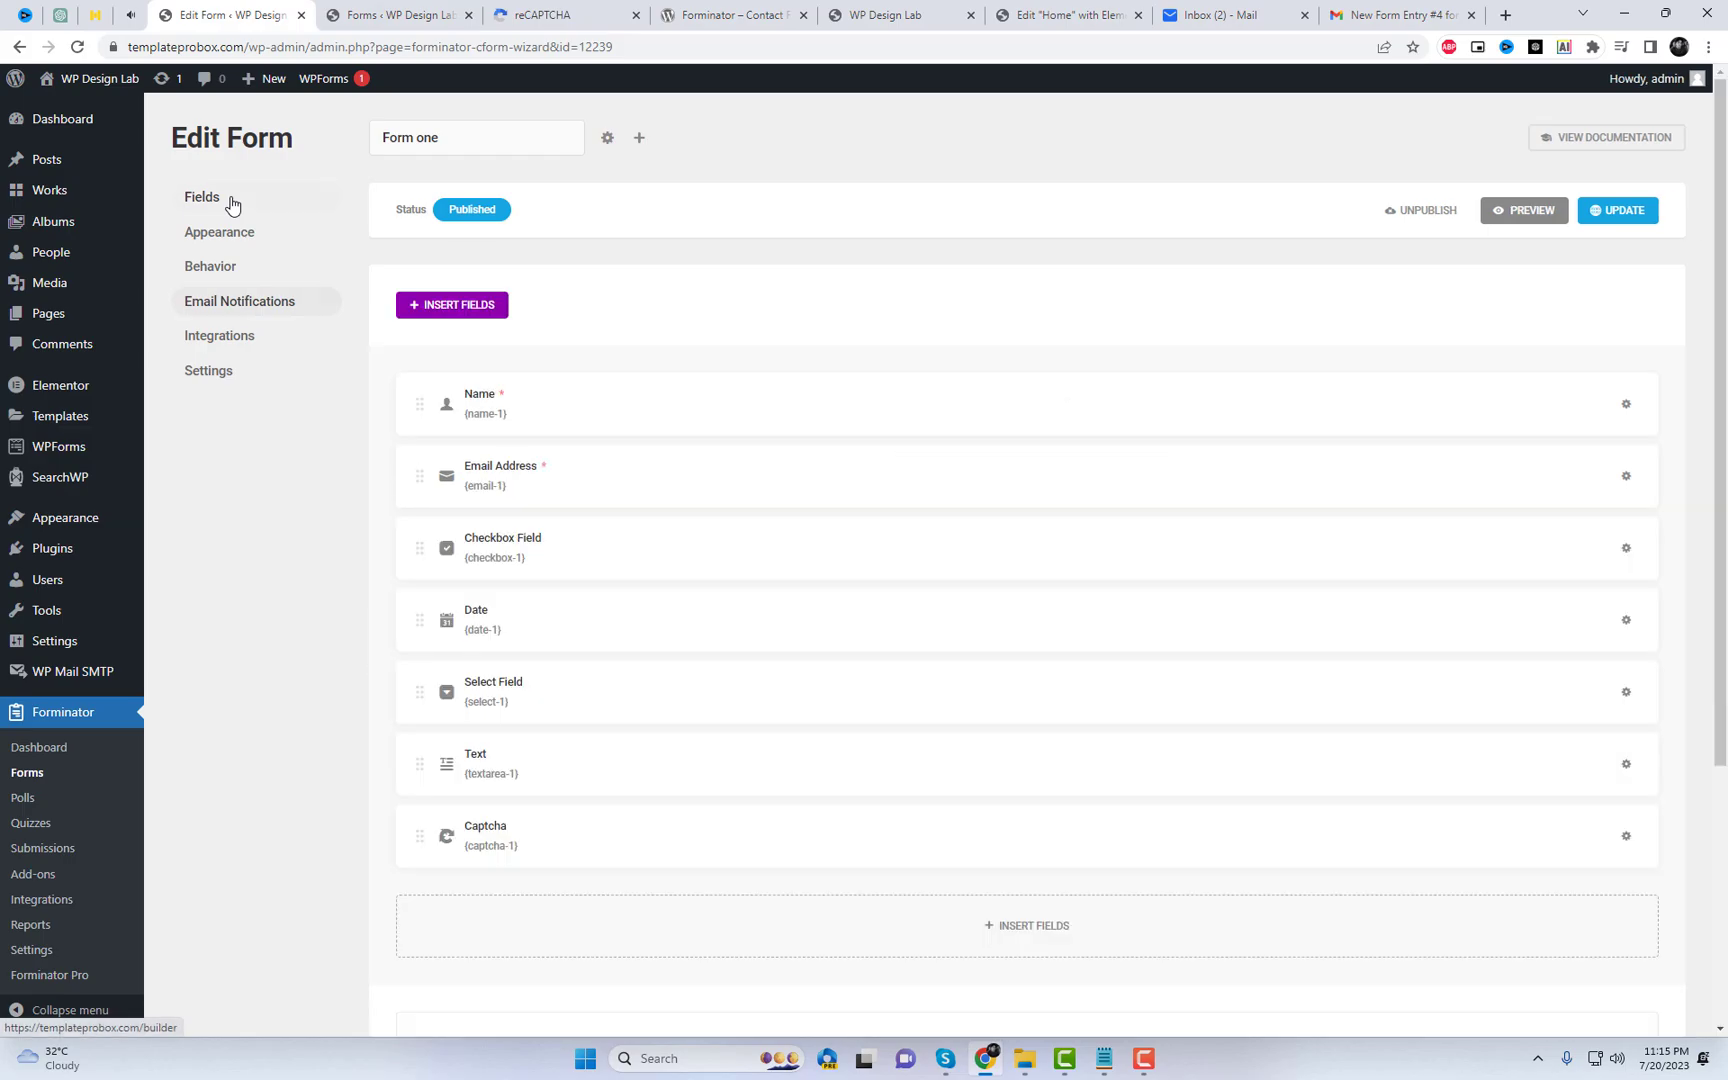
left_click(594, 770)
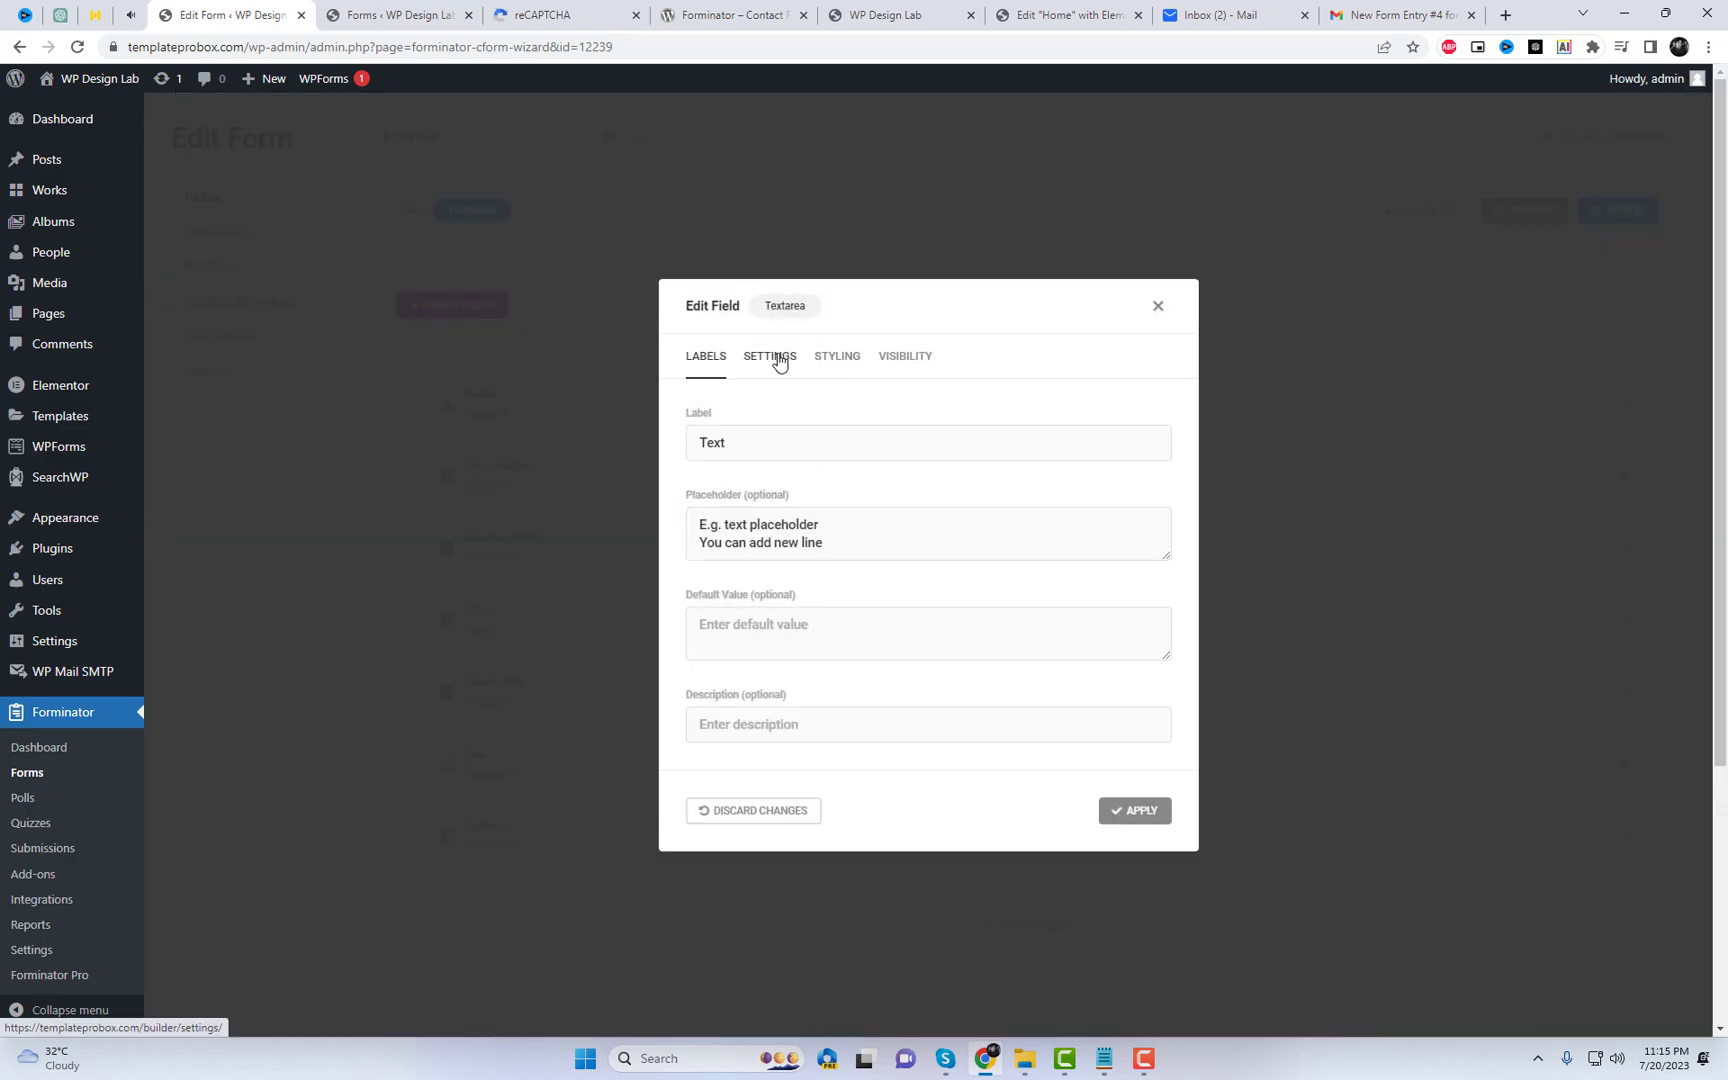
left_click(778, 362)
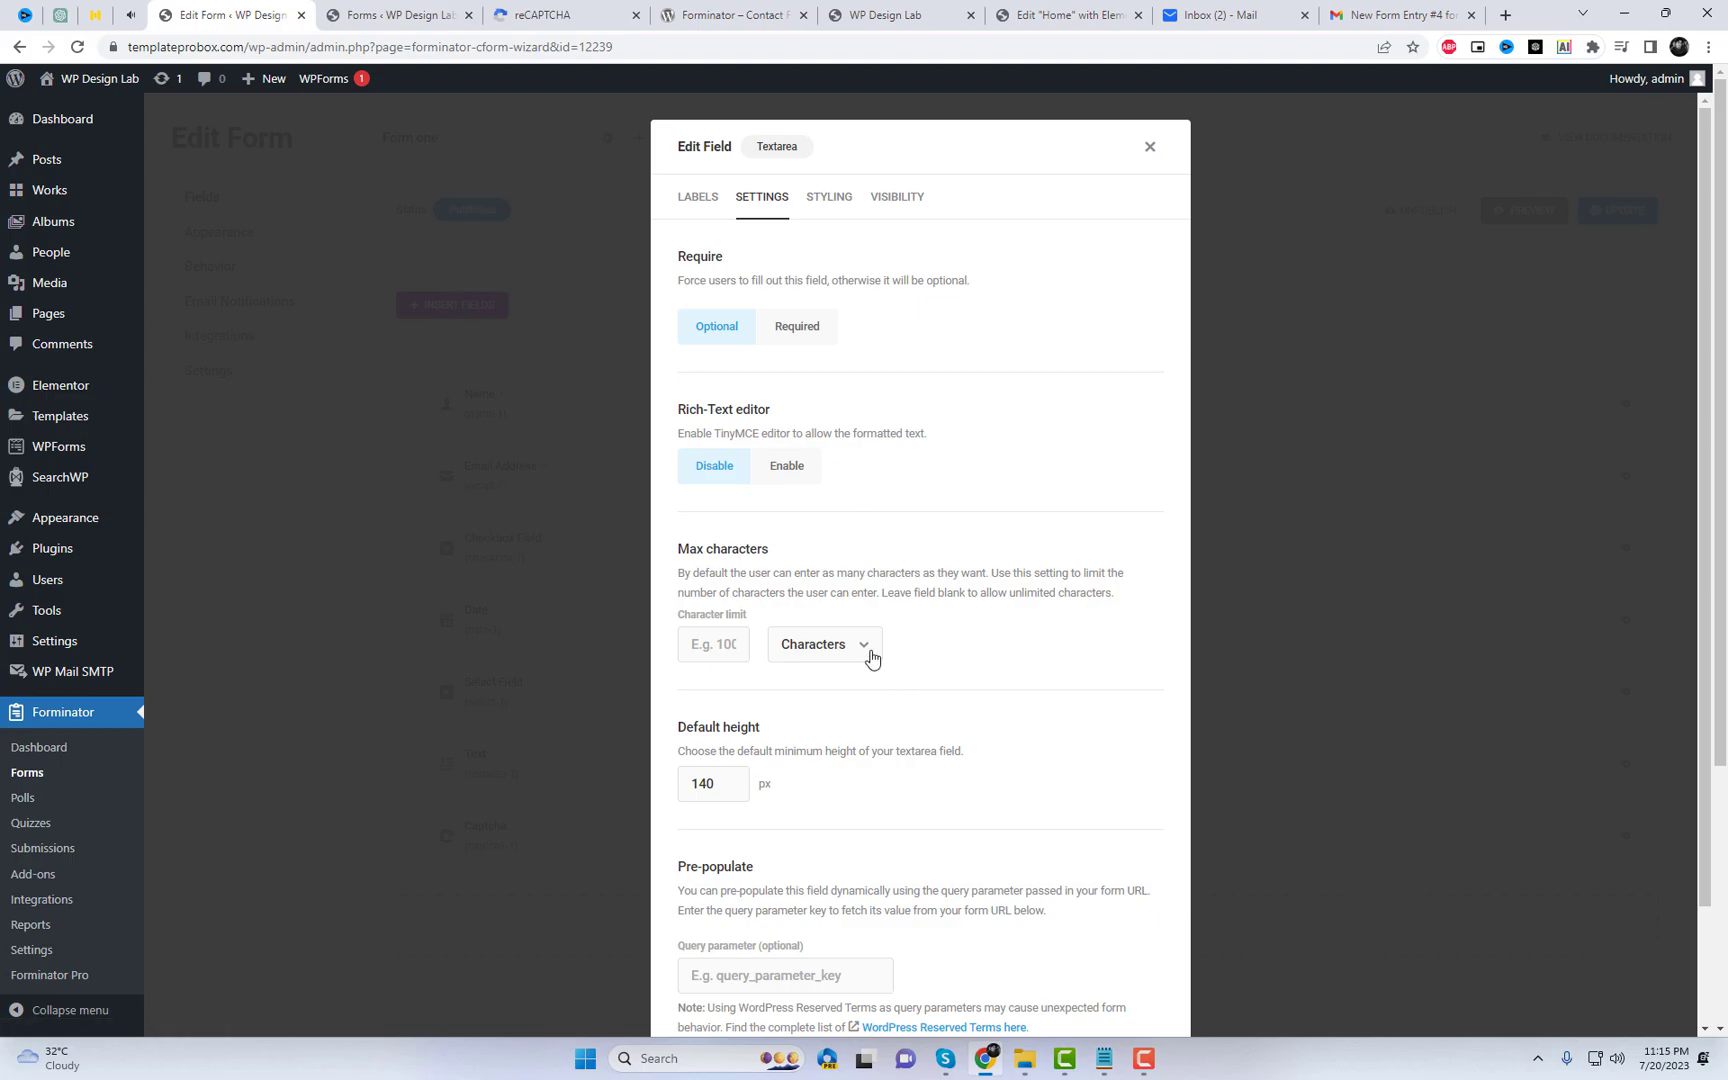
left_click(783, 483)
scroll(879, 715, "down", 2)
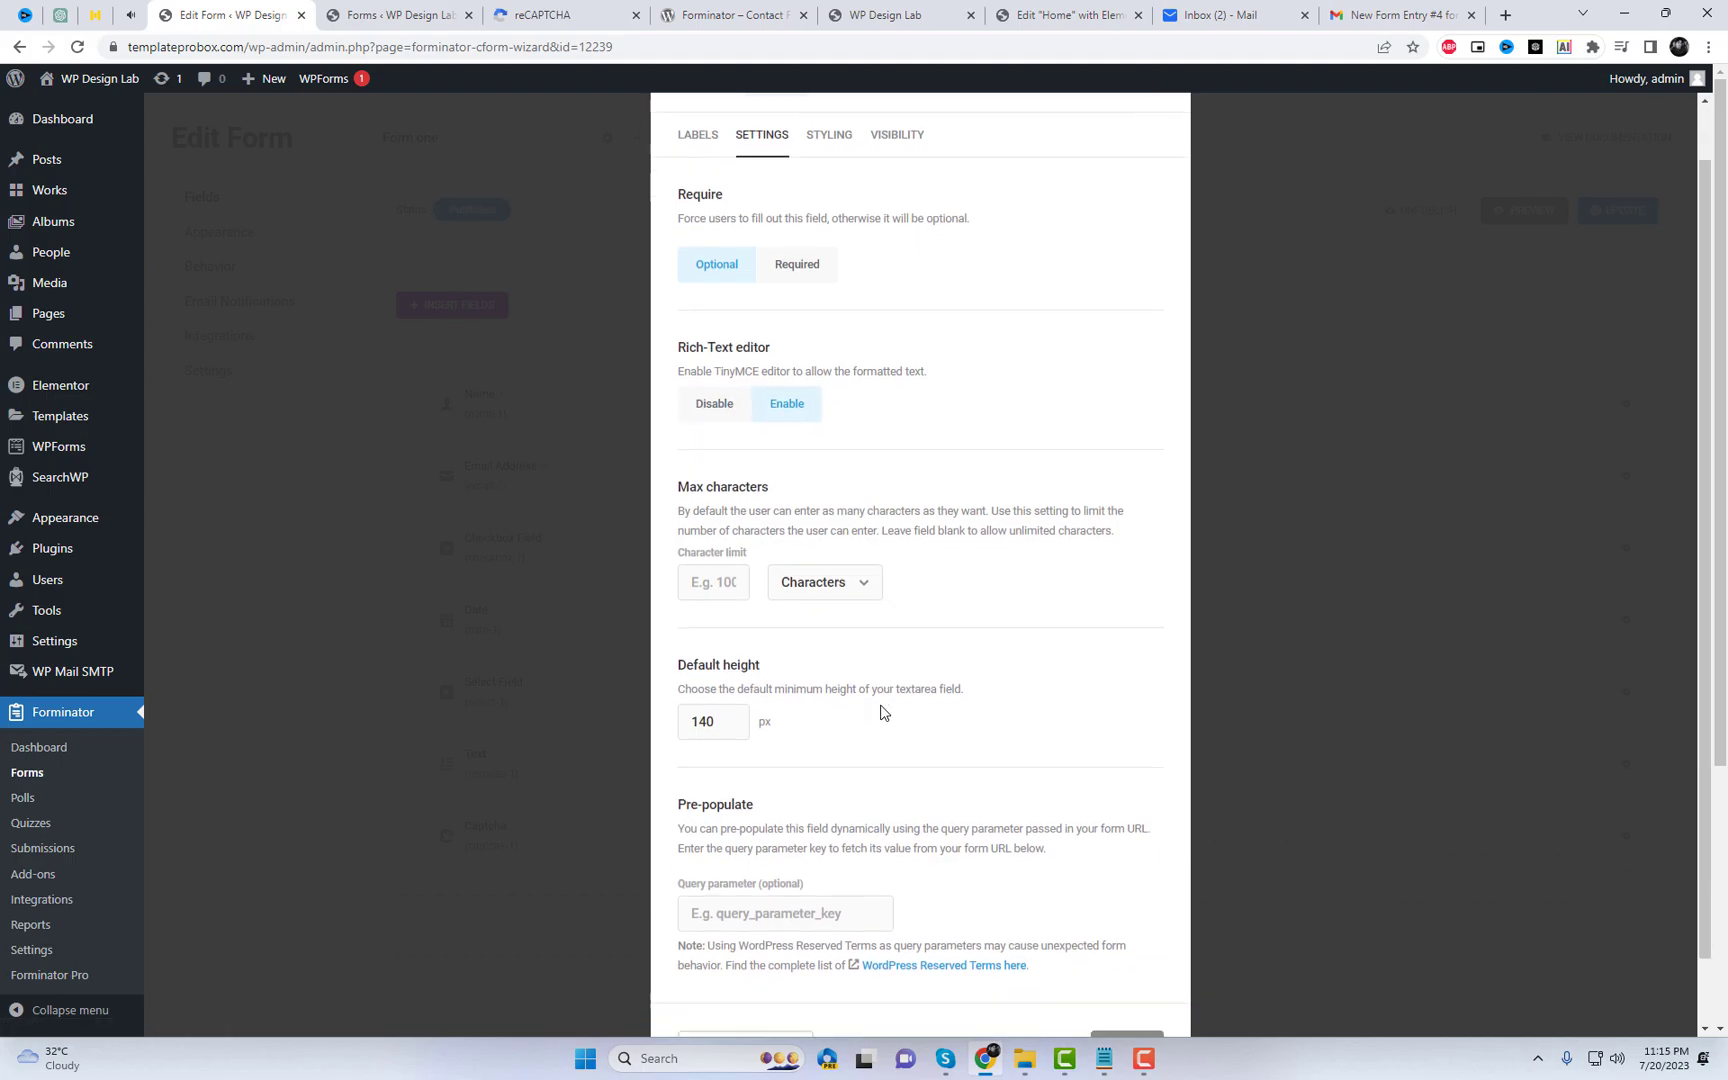
left_click(1124, 972)
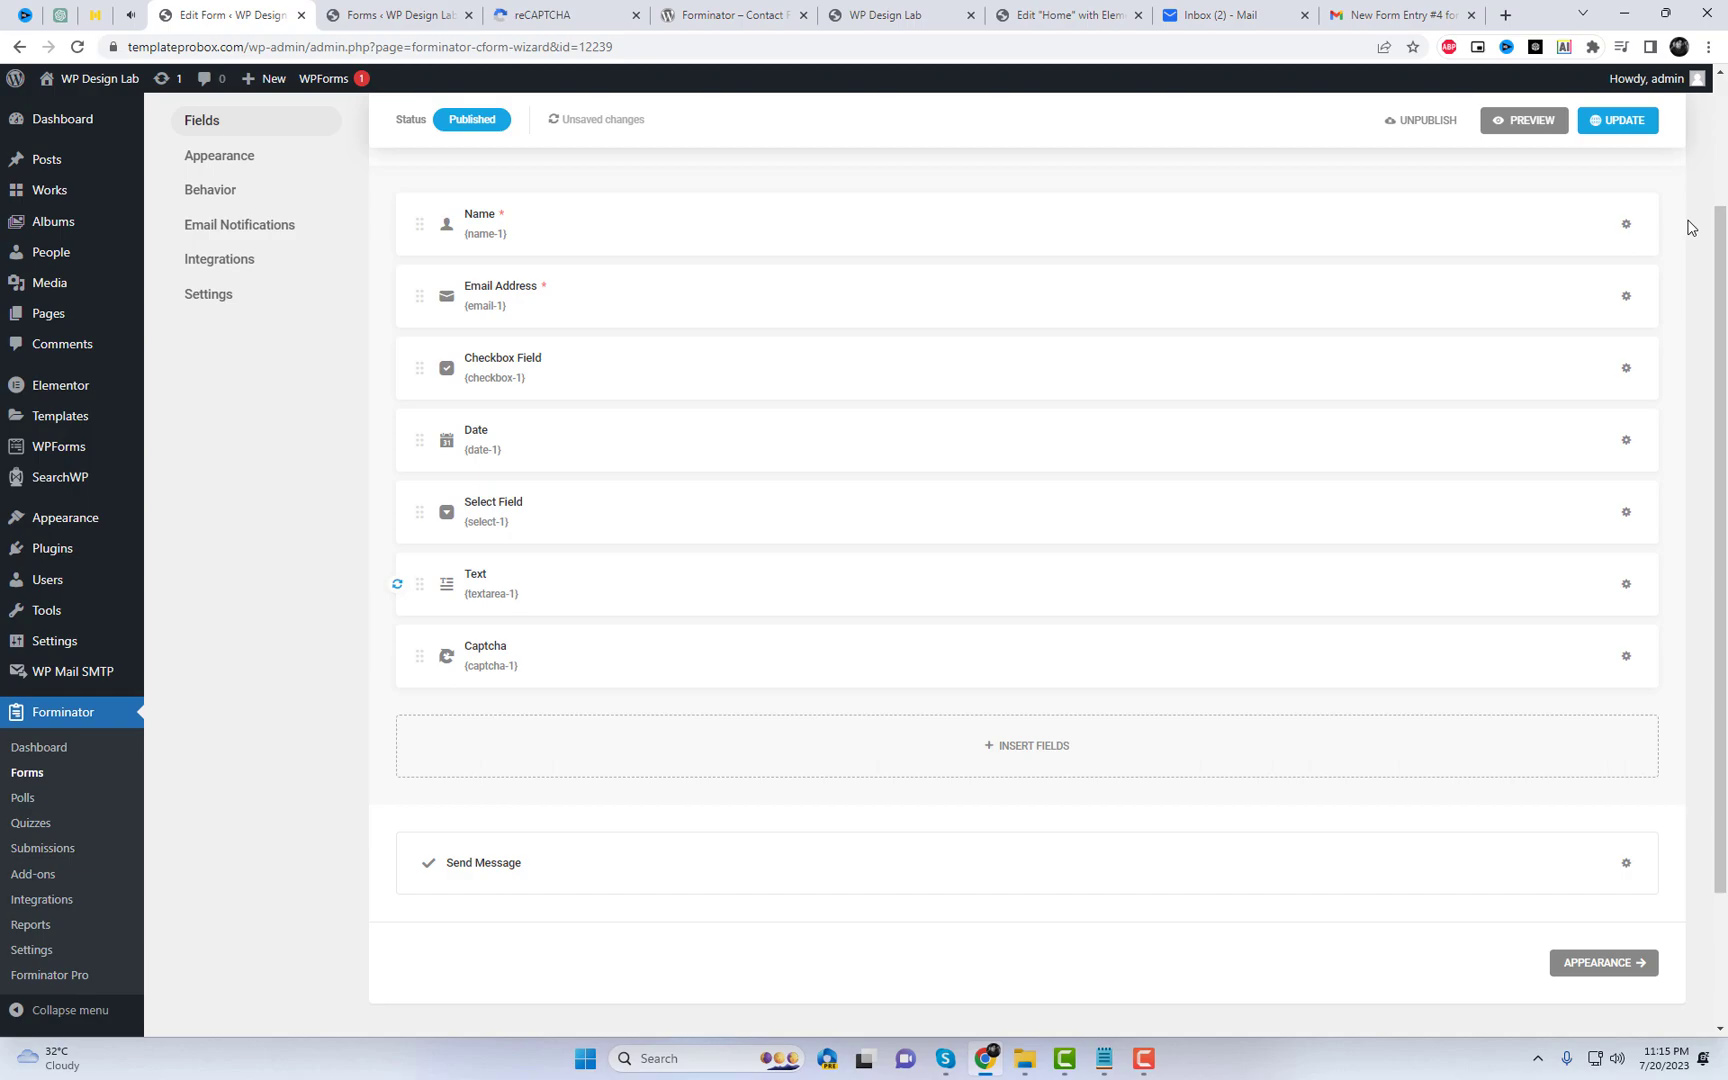
left_click(1624, 120)
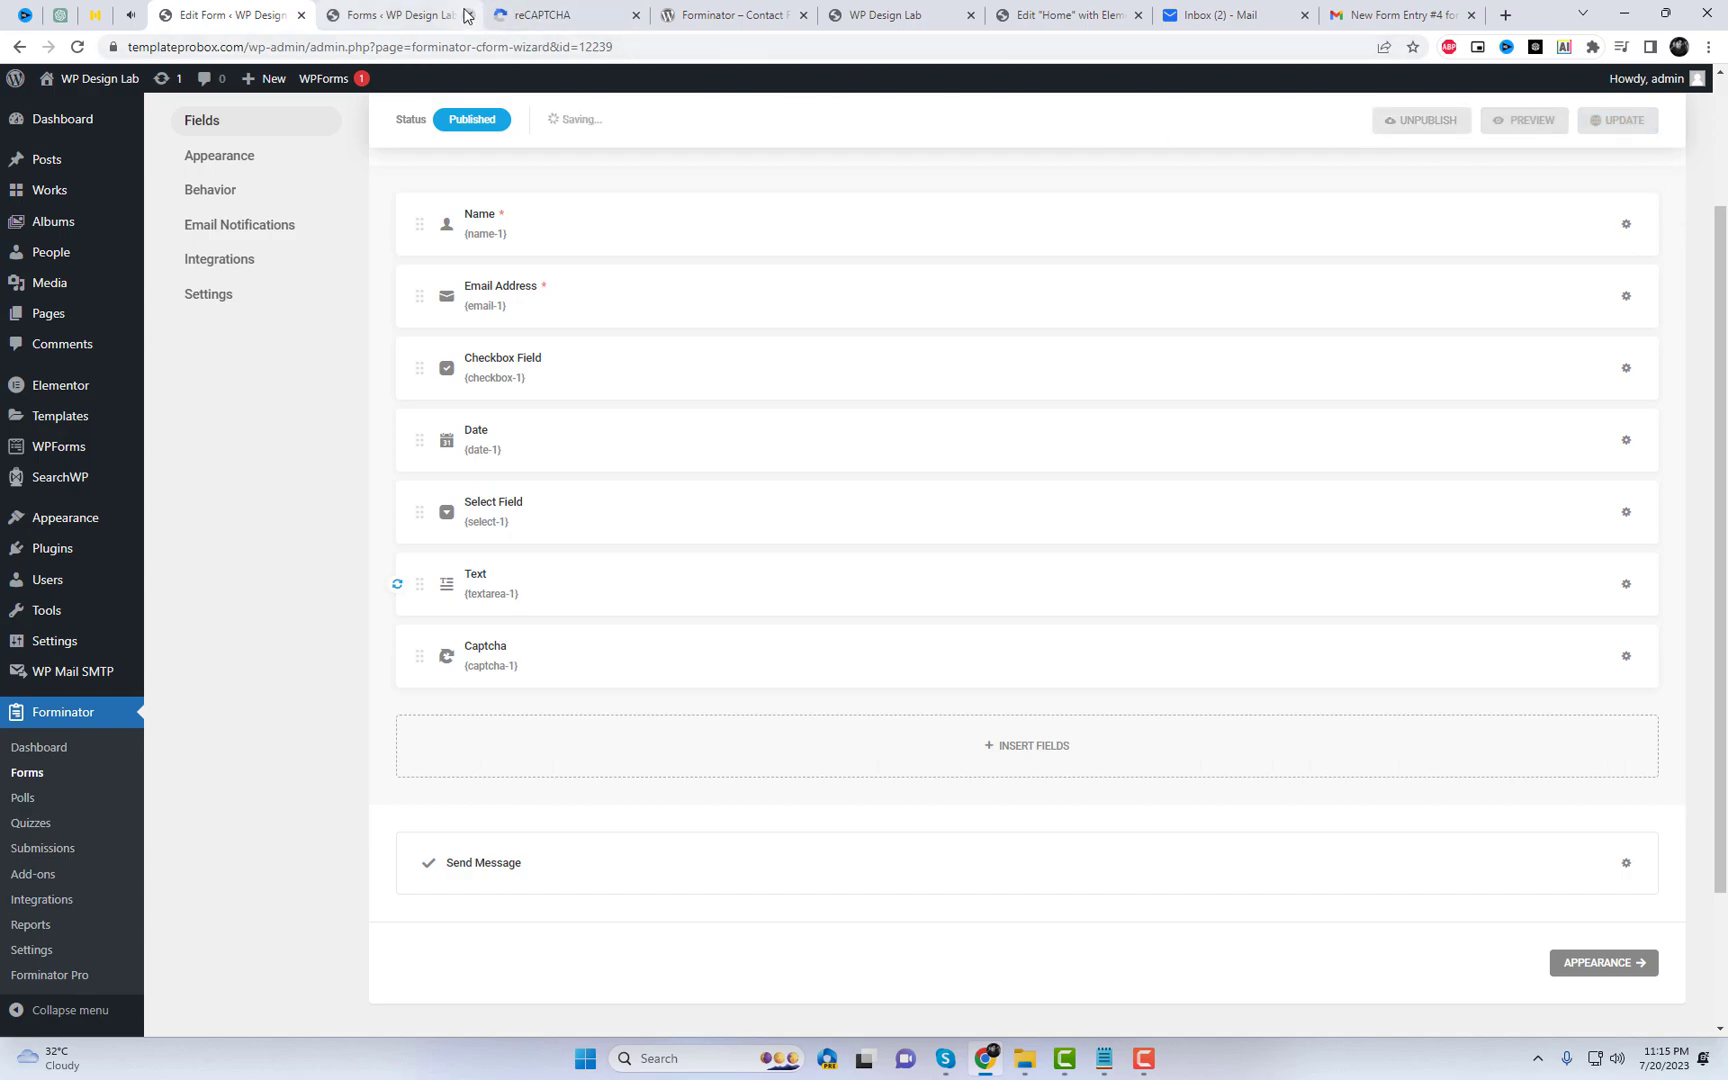
left_click(884, 16)
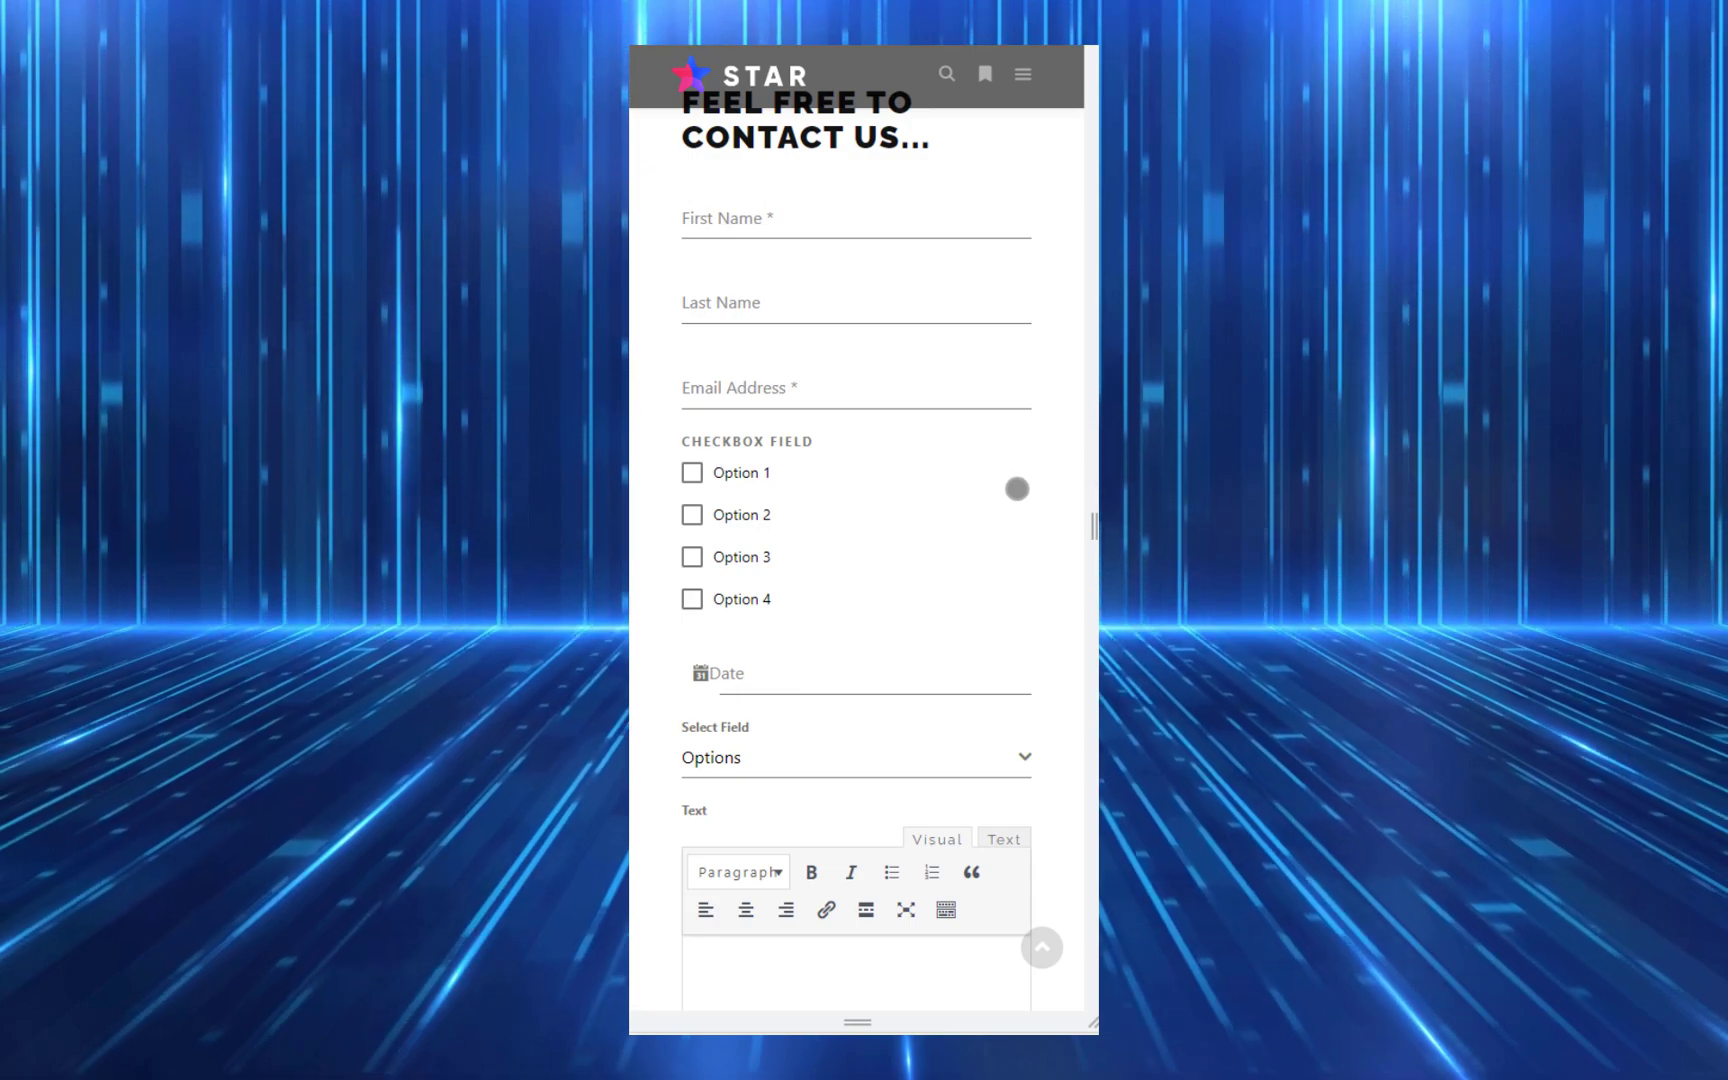
scroll(1017, 488, "down", 1)
scroll(1014, 490, "up", 1)
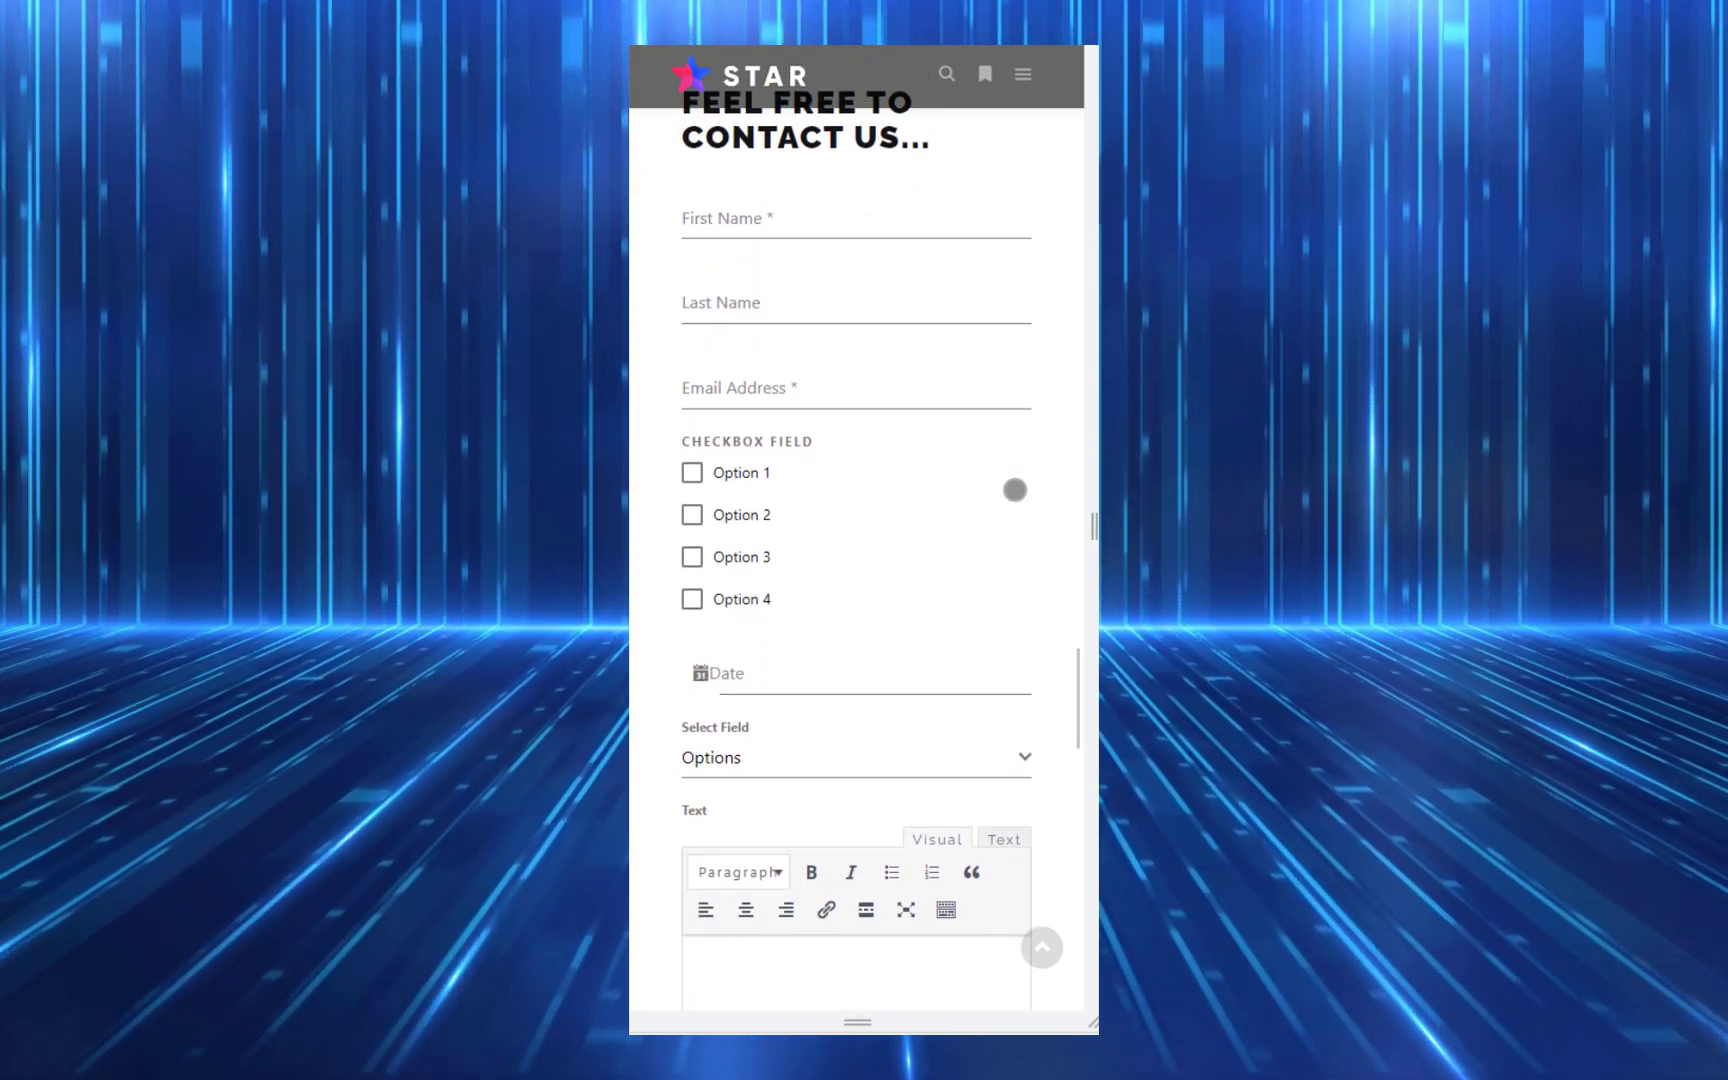
scroll(1013, 490, "down", 2)
scroll(1014, 490, "down", 2)
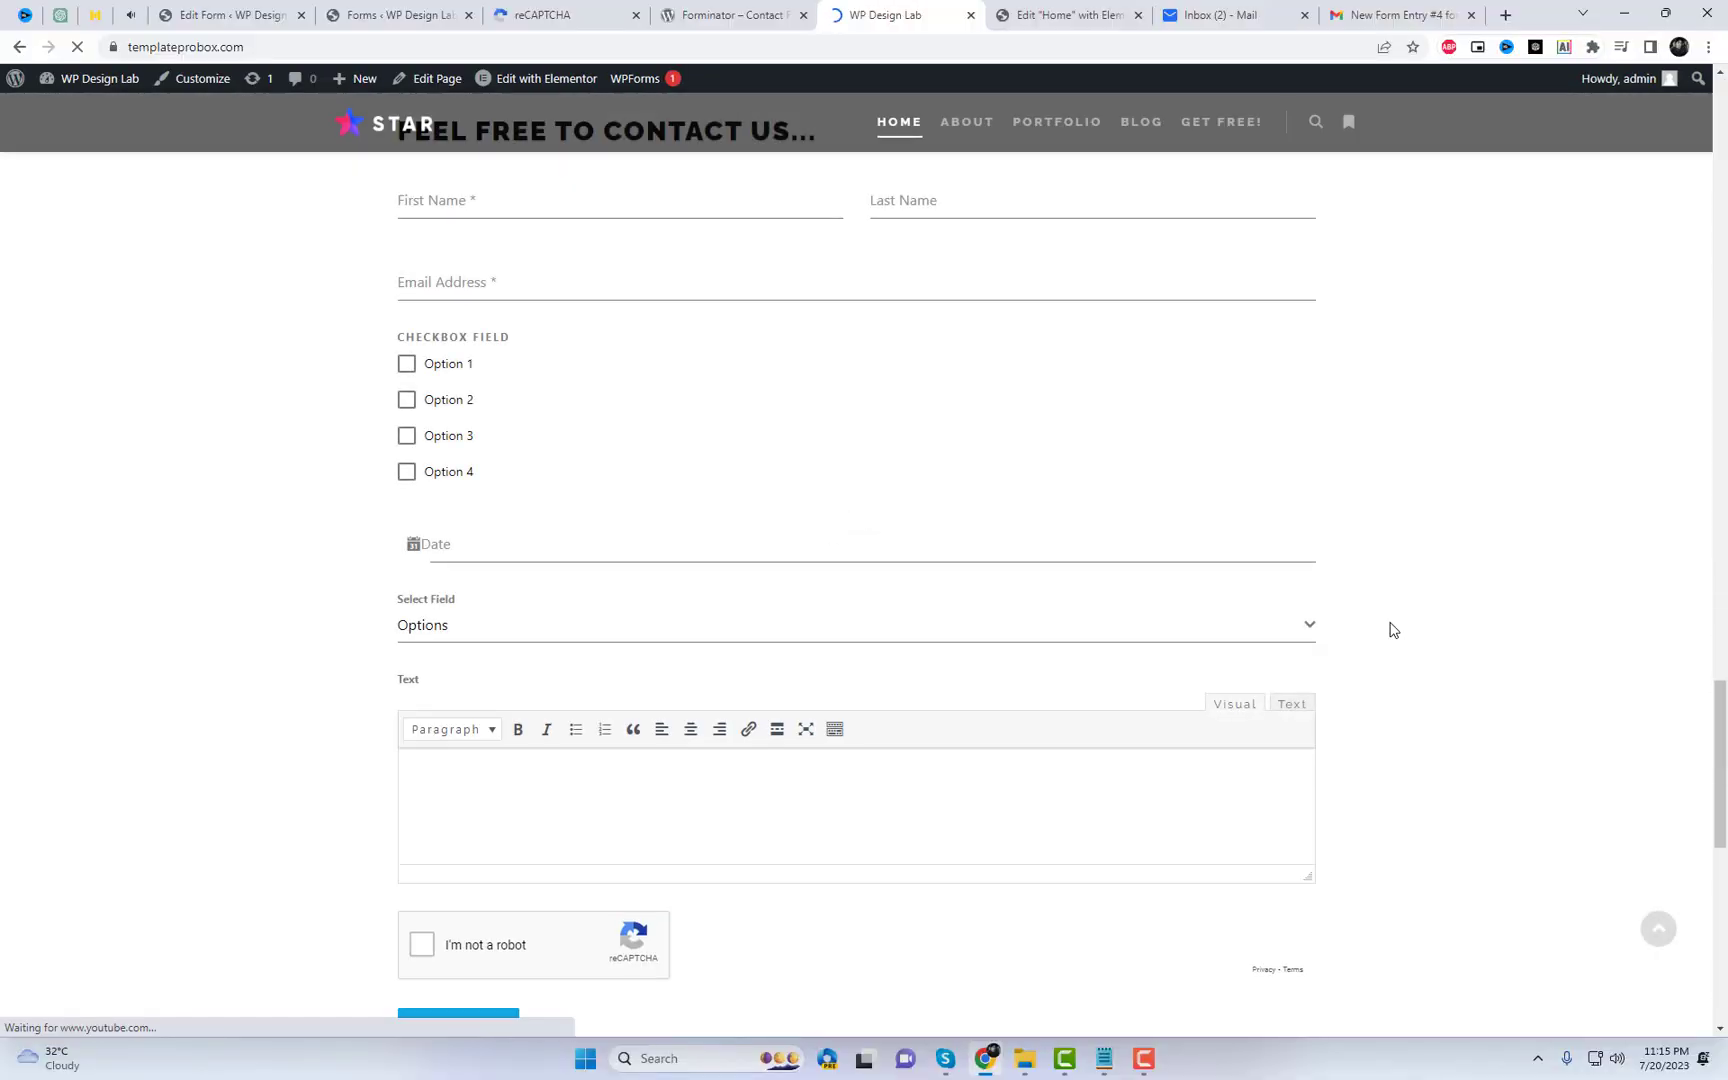
scroll(1392, 629, "down", 1)
scroll(453, 393, "up", 1)
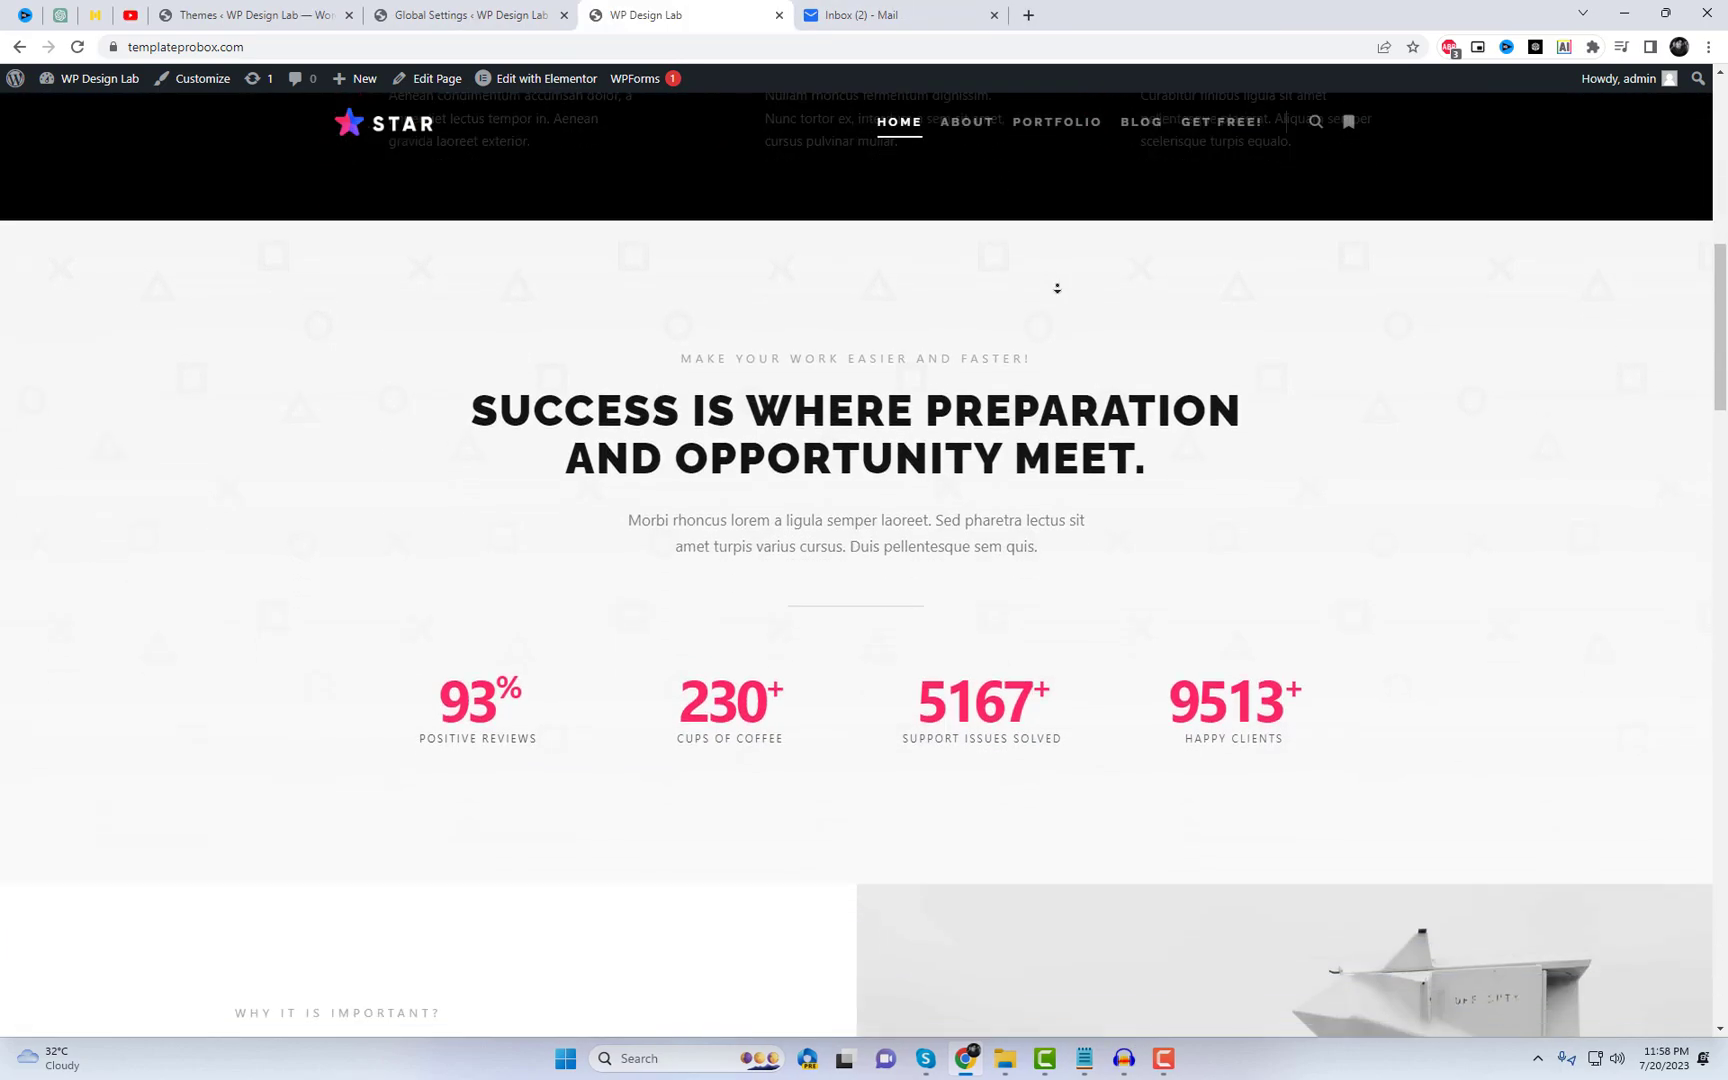
scroll(1056, 289, "down", 3)
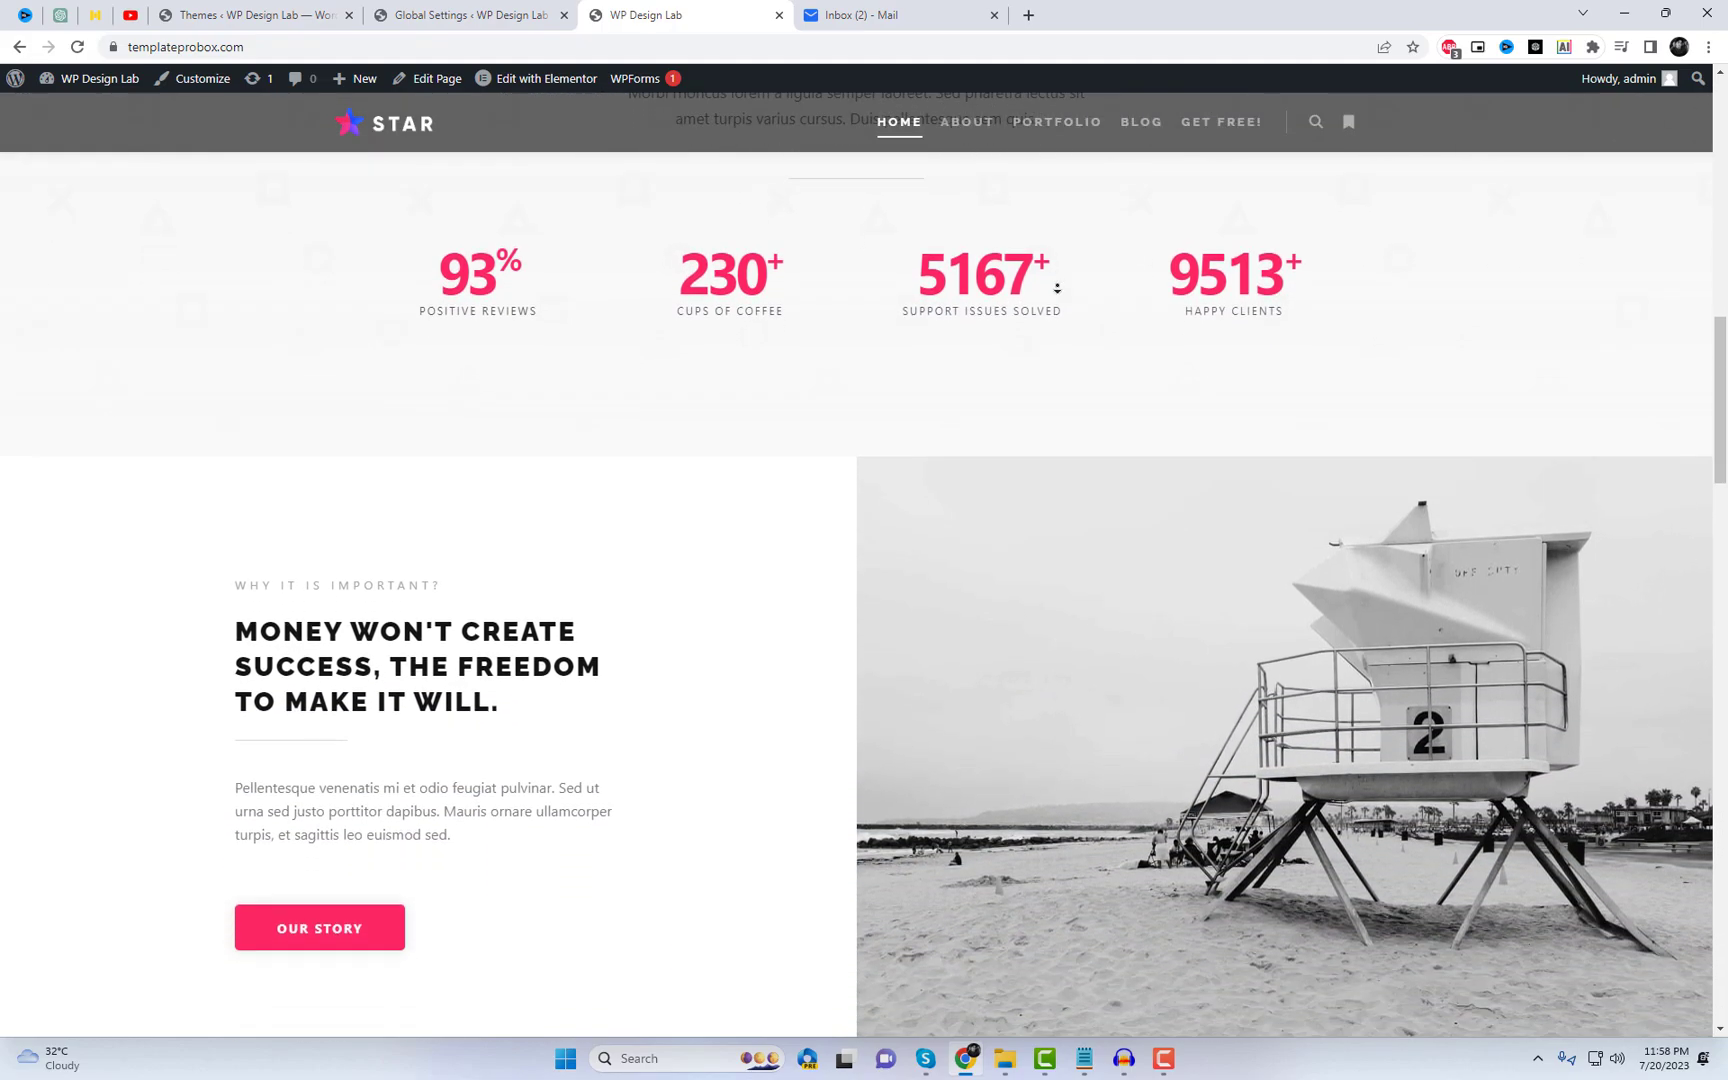
scroll(1058, 288, "down", 1)
scroll(1057, 298, "down", 1)
scroll(1059, 318, "down", 1)
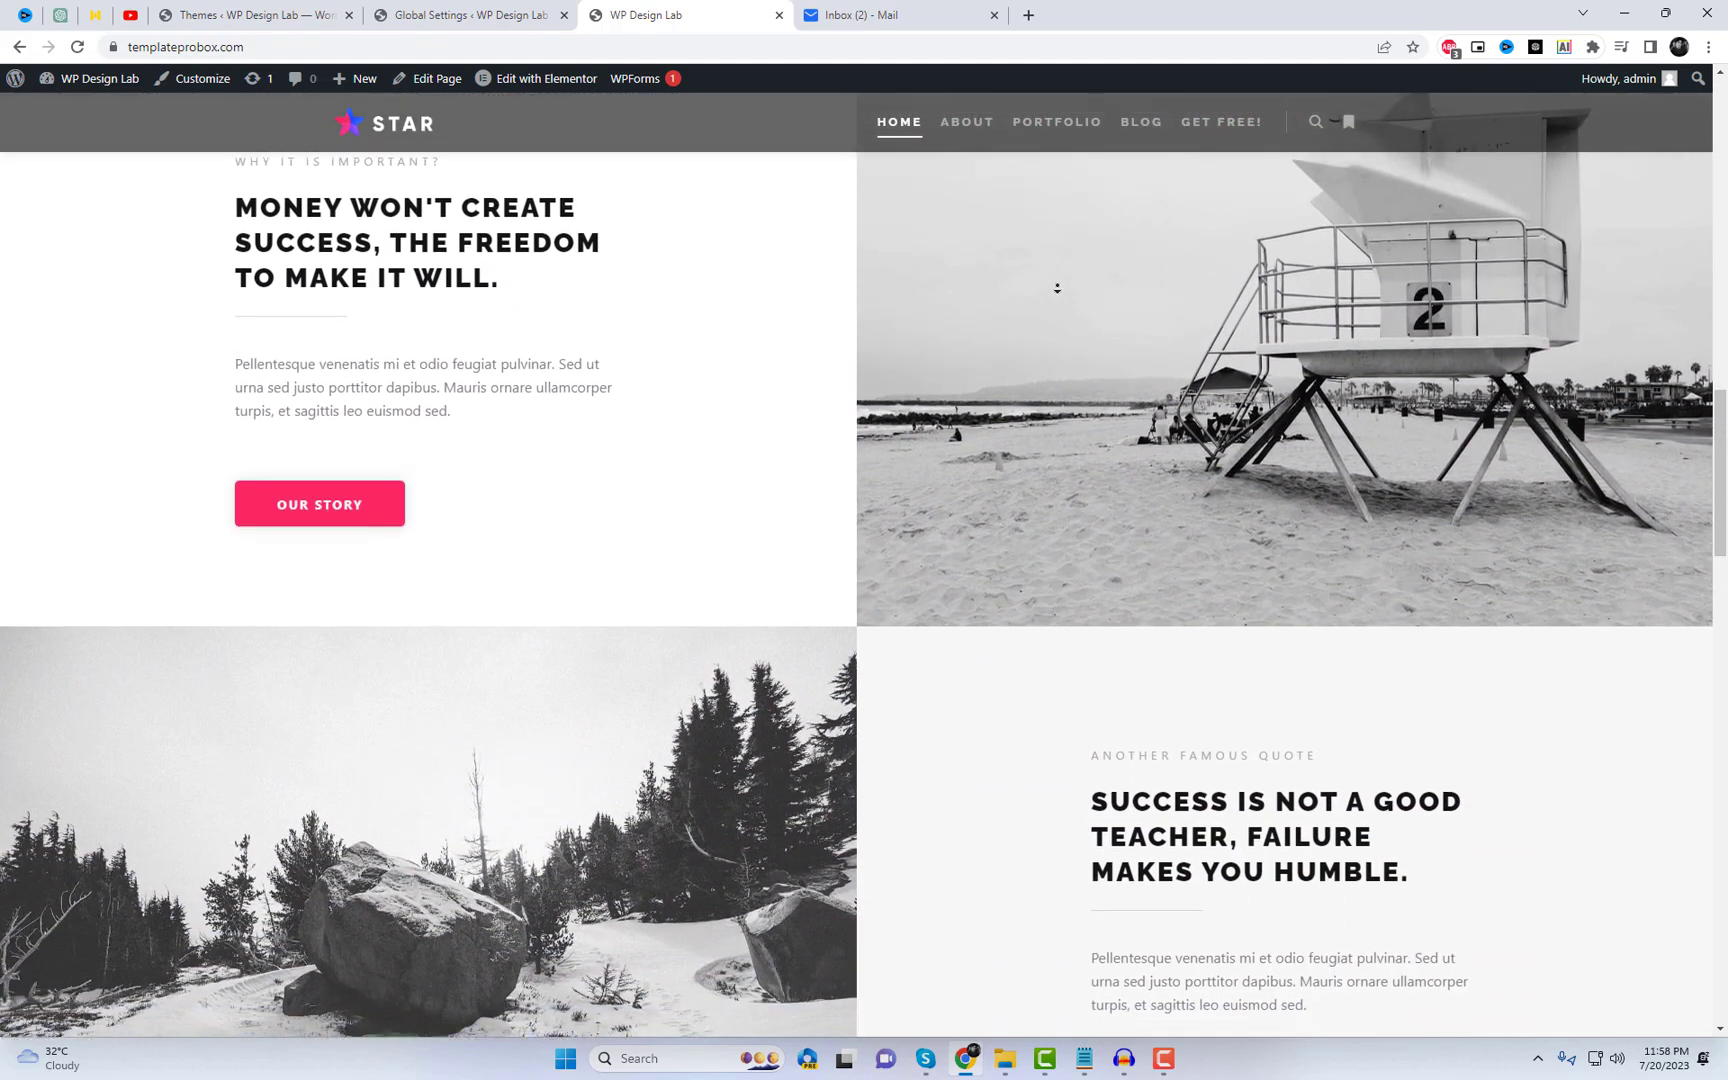
scroll(1060, 341, "down", 2)
scroll(1060, 341, "down", 5)
scroll(1069, 332, "down", 2)
scroll(1061, 282, "down", 1)
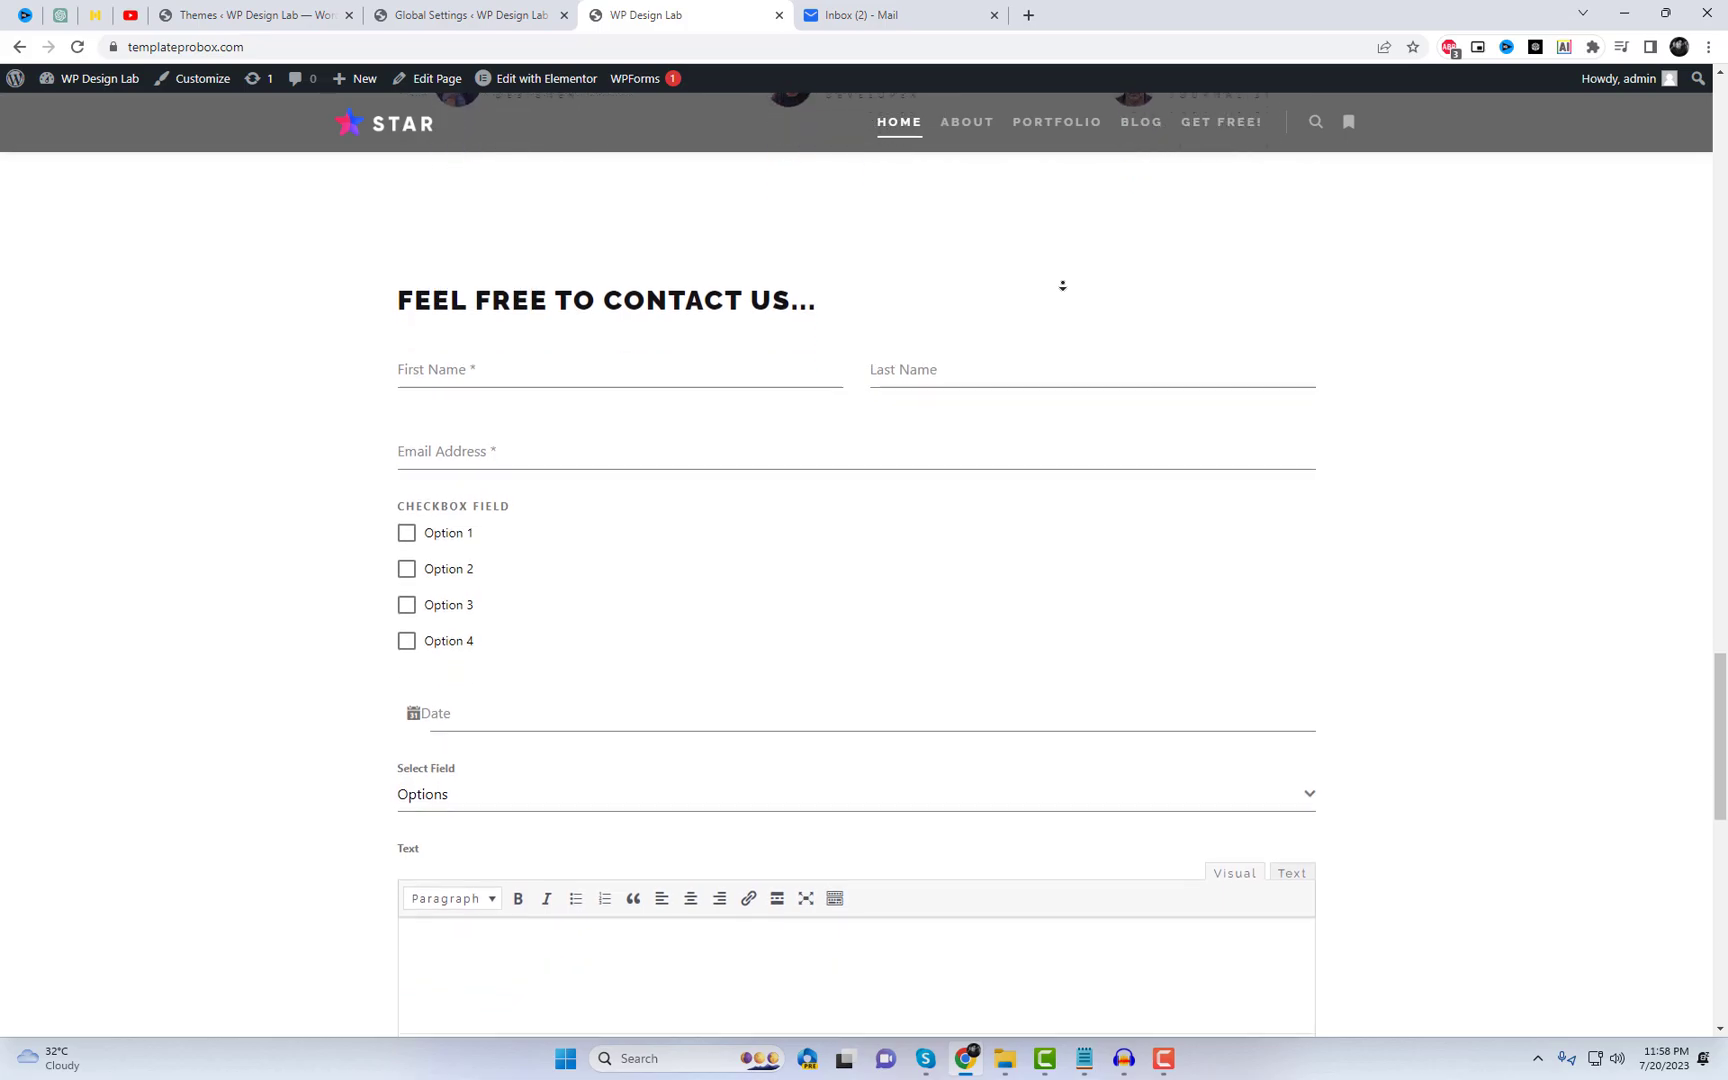